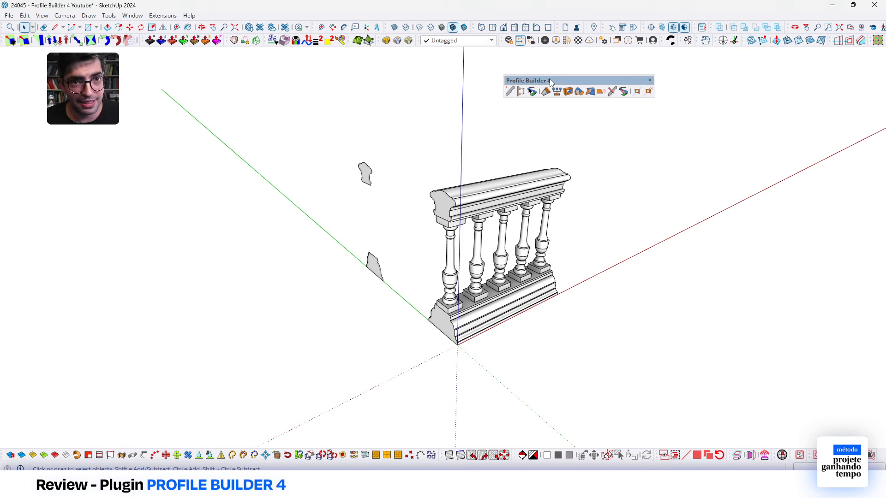
Examine the balustrade model and how its handrail, repeated balusters and base are grouped.
drag(550, 82, 551, 79)
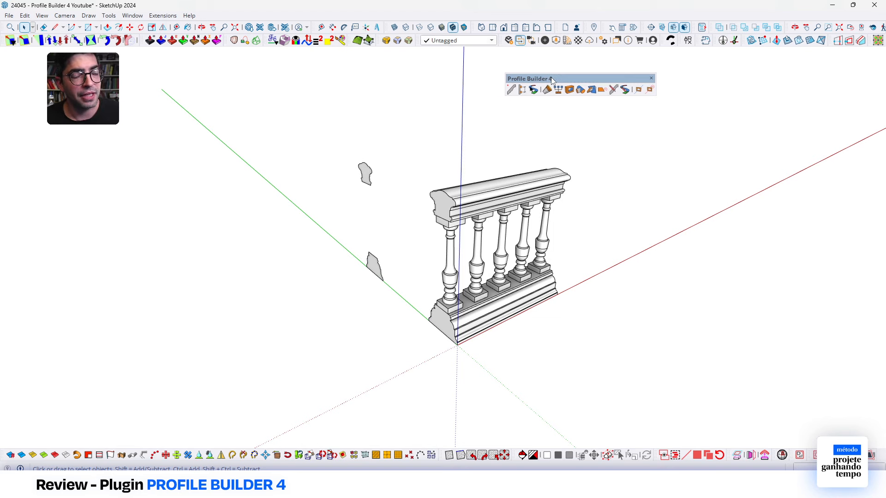
click(546, 245)
drag(394, 149, 650, 311)
middle_drag(577, 298, 597, 298)
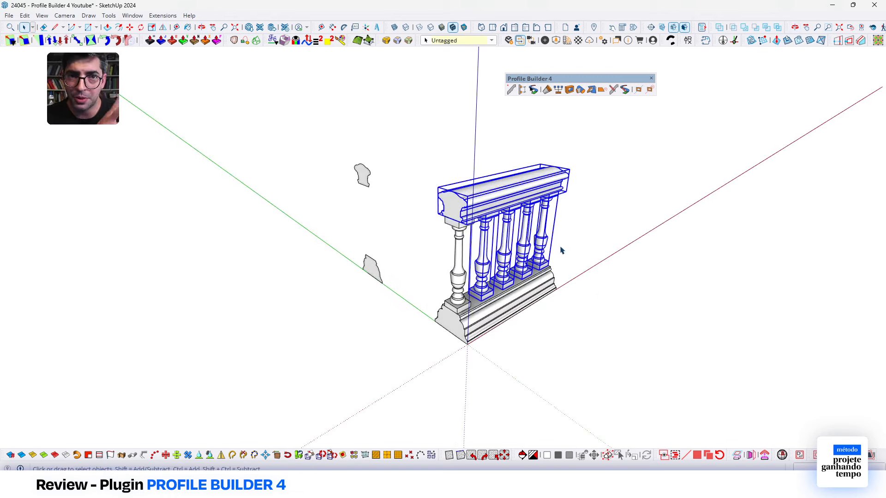
click(622, 179)
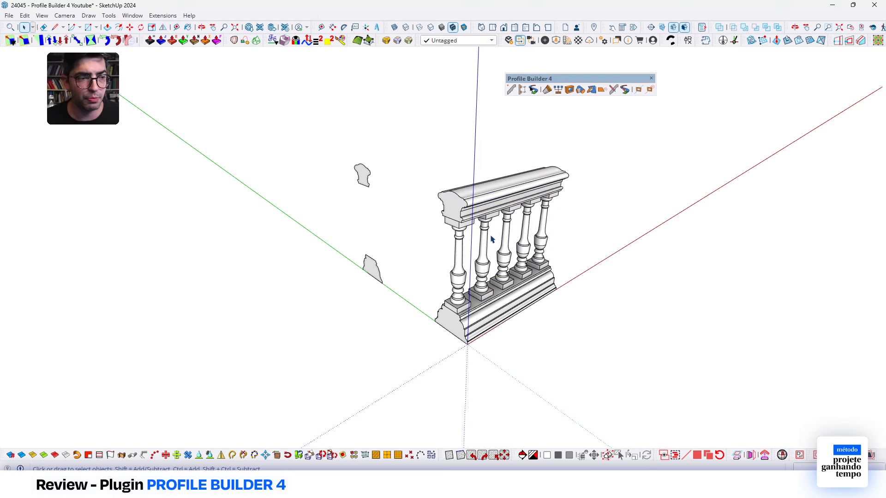
middle_drag(506, 235, 494, 201)
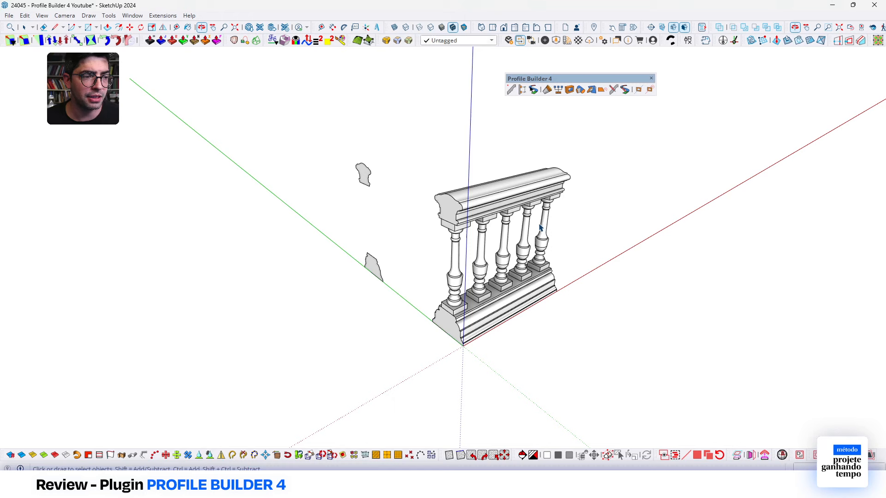
click(492, 198)
triple_click(459, 264)
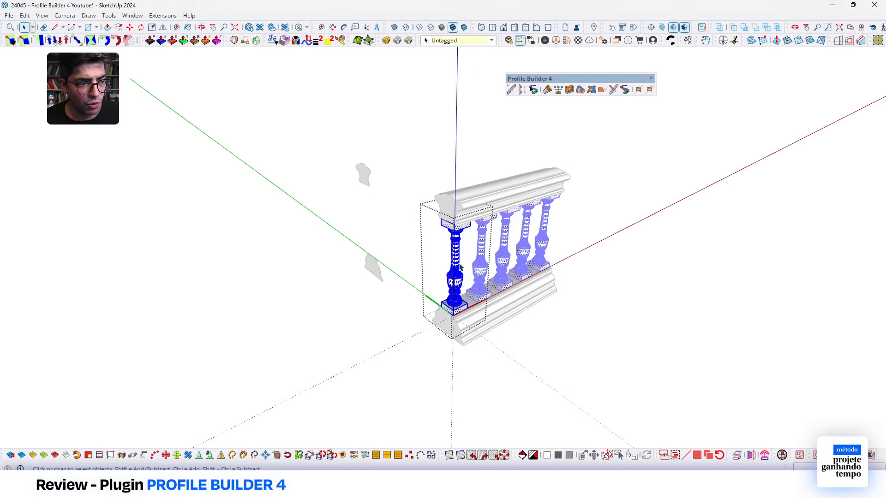
triple_click(477, 326)
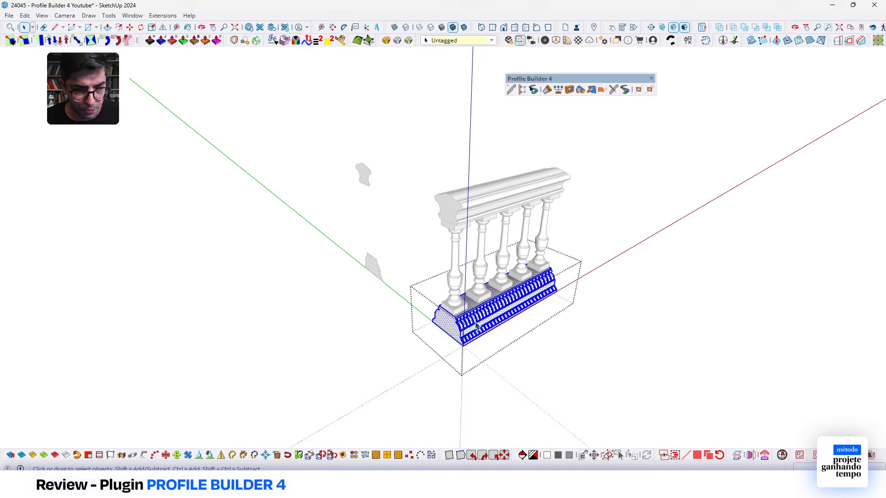
Compare the two loose section faces beside the model with the end shapes of the balustrade's handrail and base.
click(372, 251)
click(362, 169)
scroll(364, 172, up, 3)
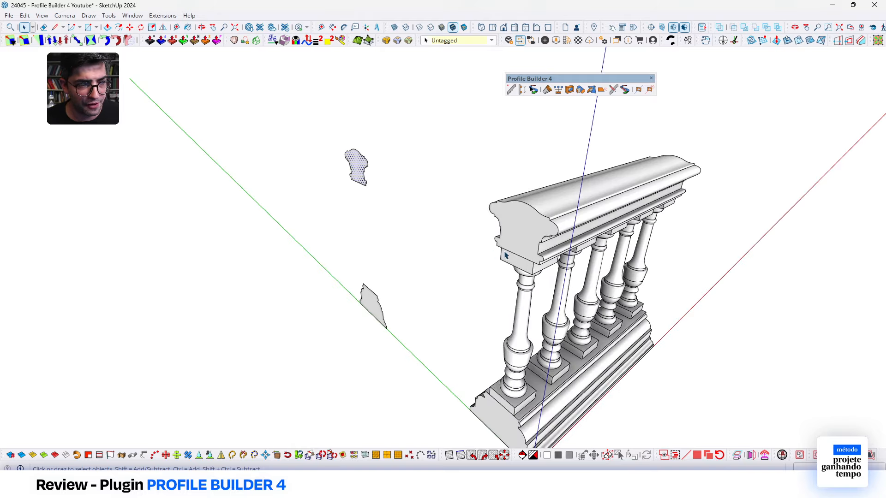
middle_drag(534, 228, 593, 201)
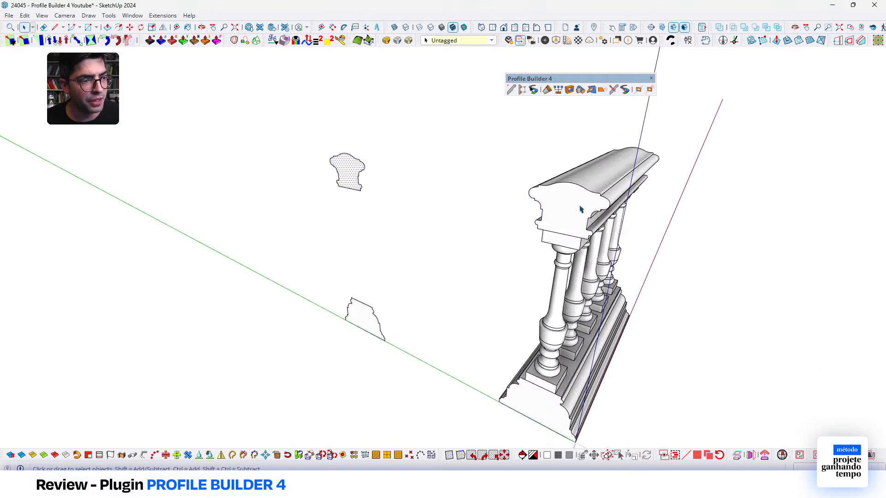
click(361, 324)
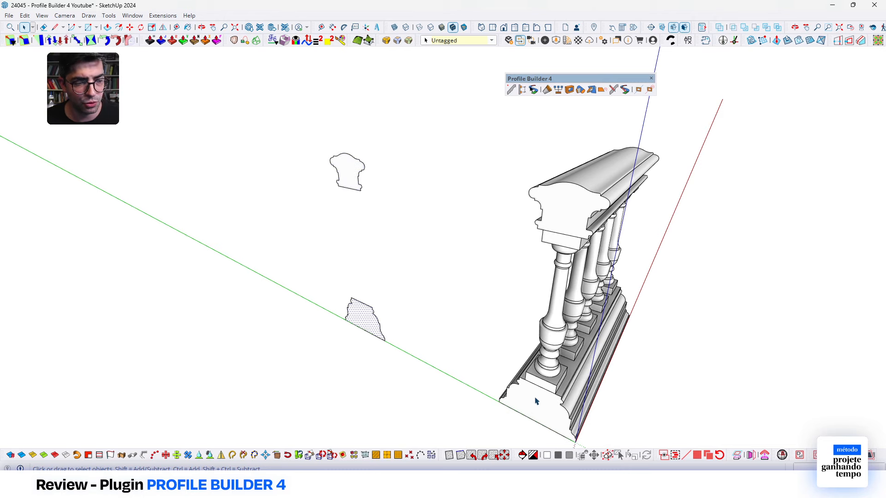
middle_drag(537, 402, 397, 341)
middle_drag(409, 269, 381, 375)
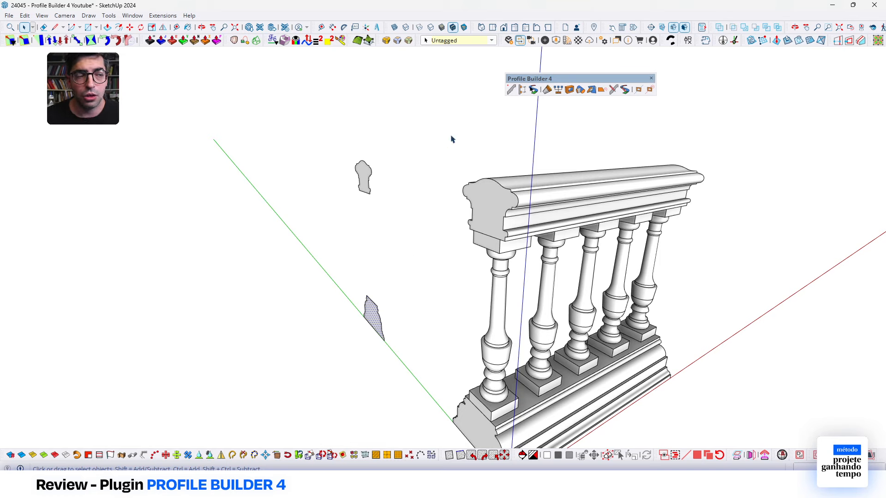
scroll(432, 184, down, 2)
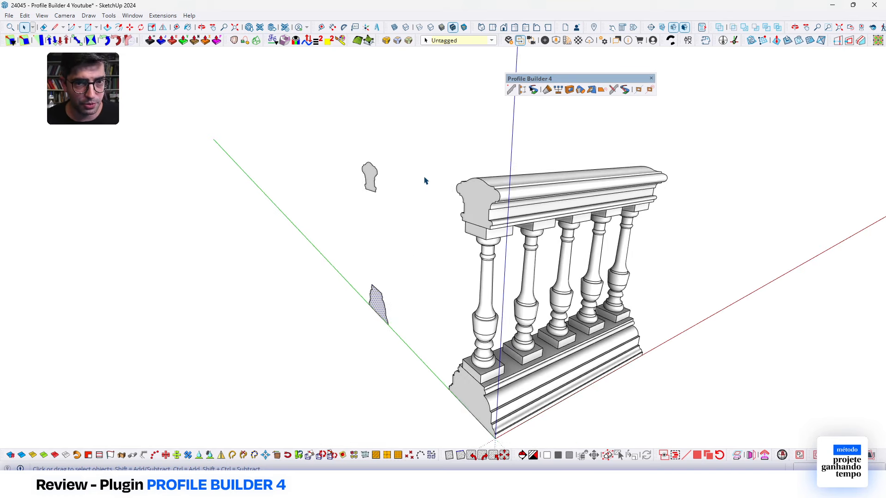
middle_drag(460, 256, 466, 231)
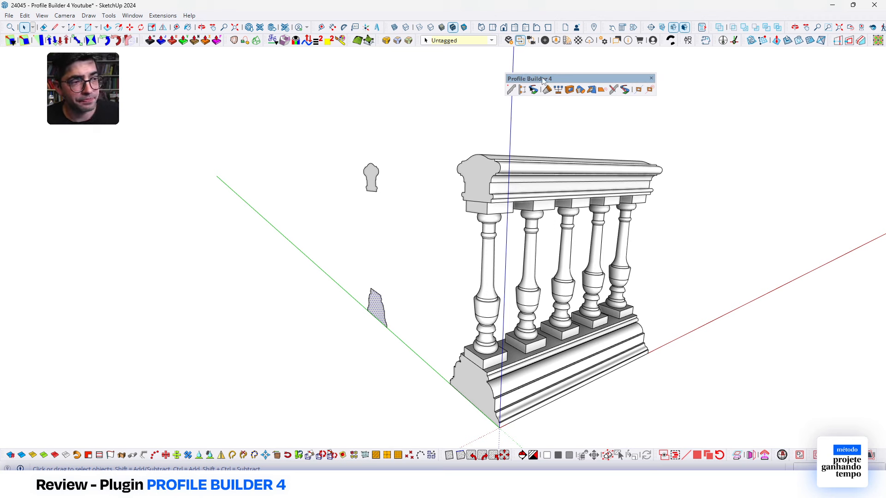
Bring up the Profile Dialog and Assembly Dialog and review the other Profile Builder 4 tools, such as Trim to Face and Path Mode.
click(511, 90)
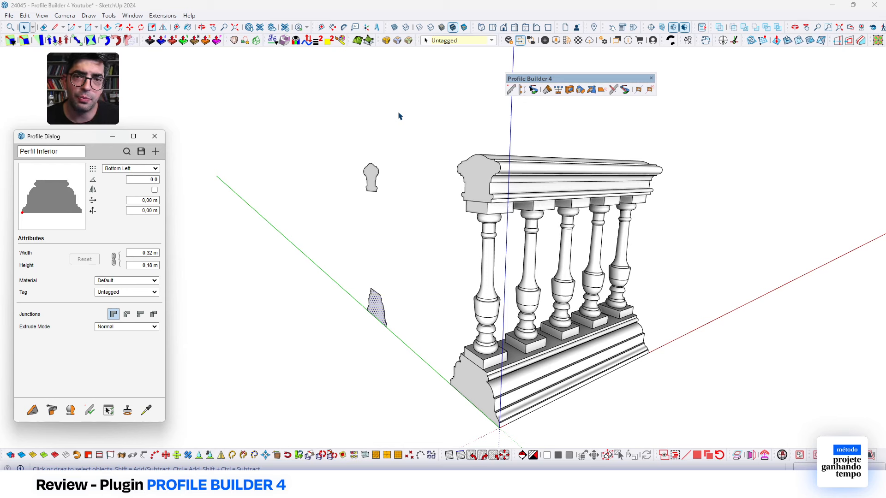
click(521, 89)
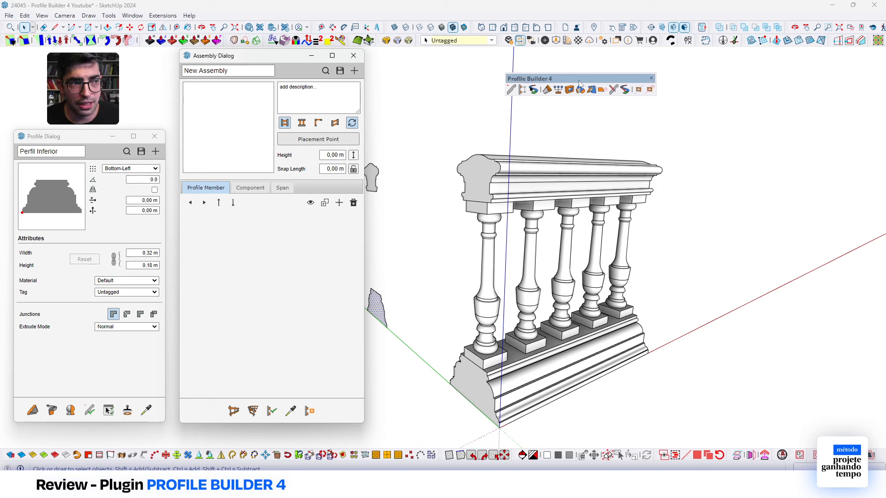
click(533, 90)
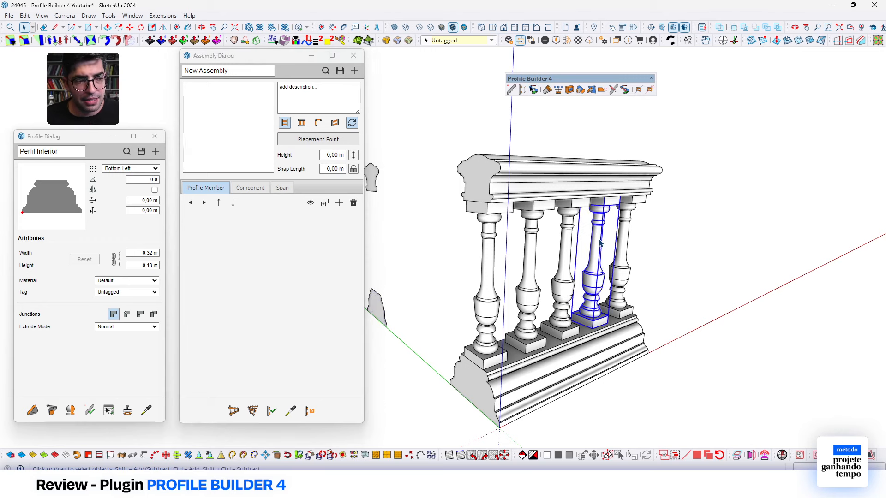
click(669, 242)
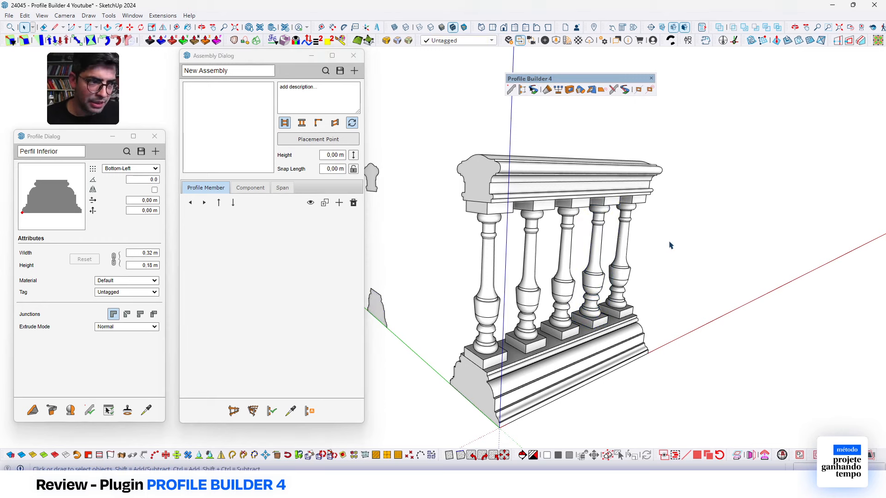
drag(669, 242, 463, 179)
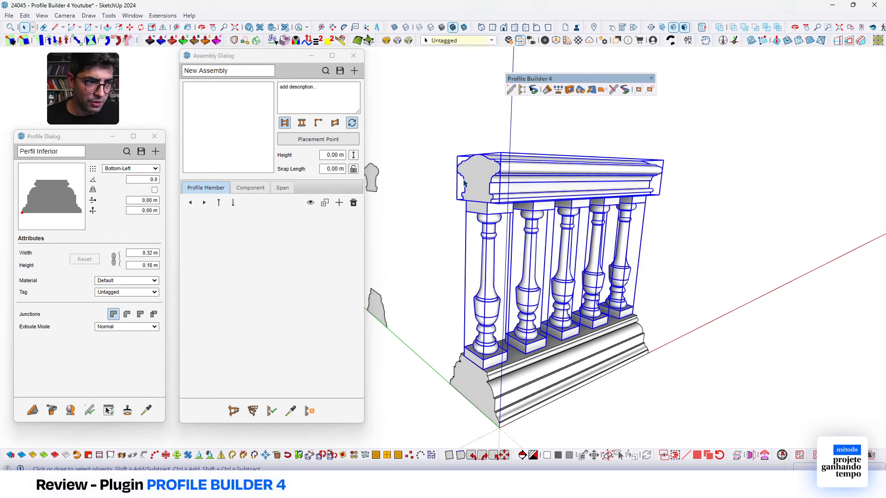
click(696, 224)
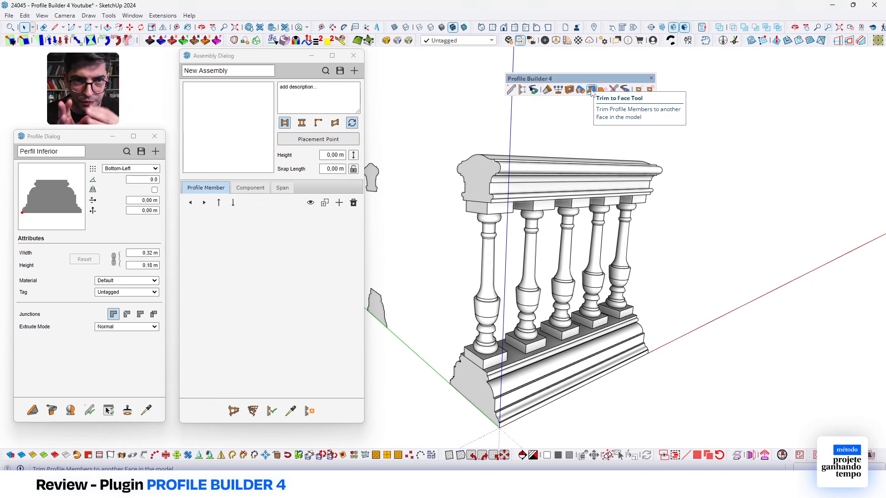
click(612, 90)
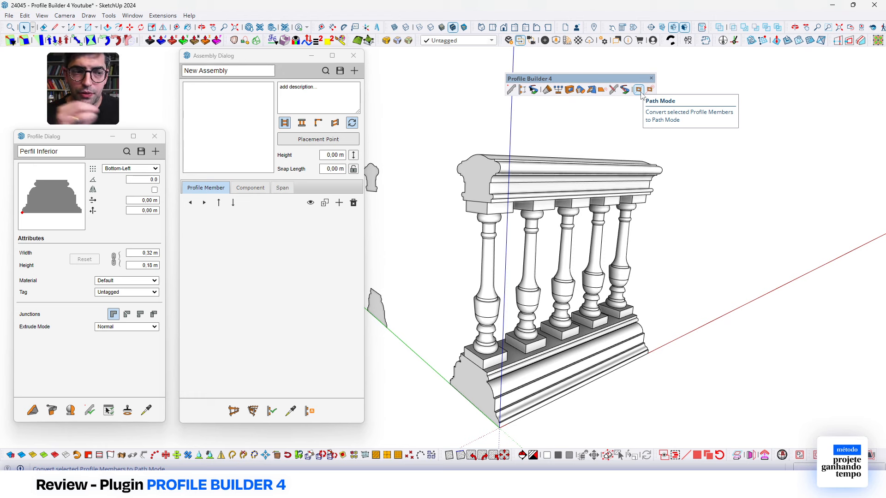
click(598, 206)
click(666, 250)
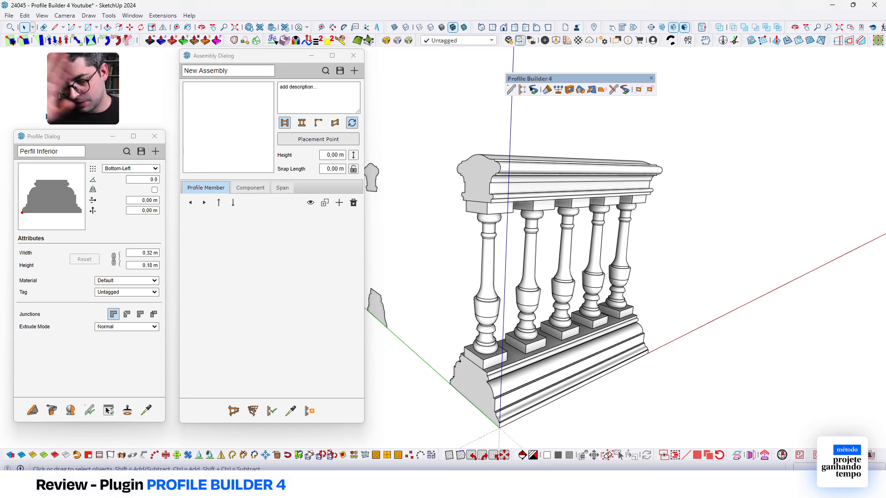
Close the Assembly Dialog and Profile Dialog, and reopen only the Profile Dialog, moved slightly higher.
click(354, 56)
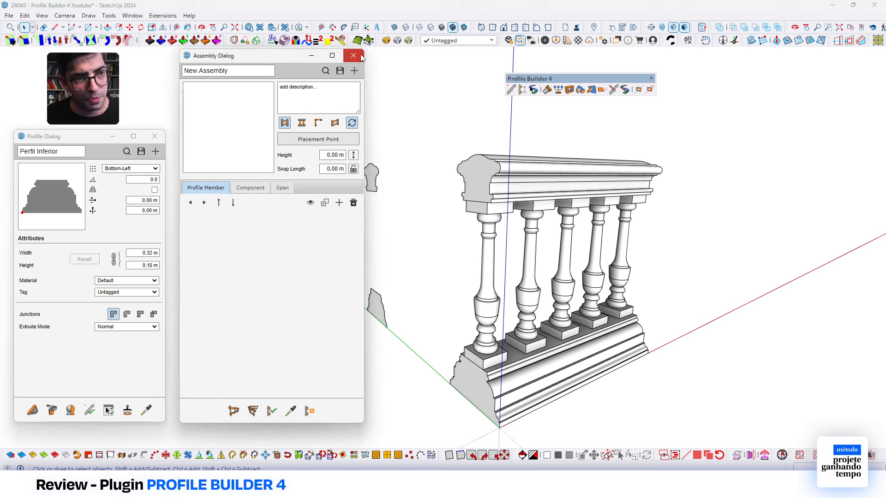
click(155, 136)
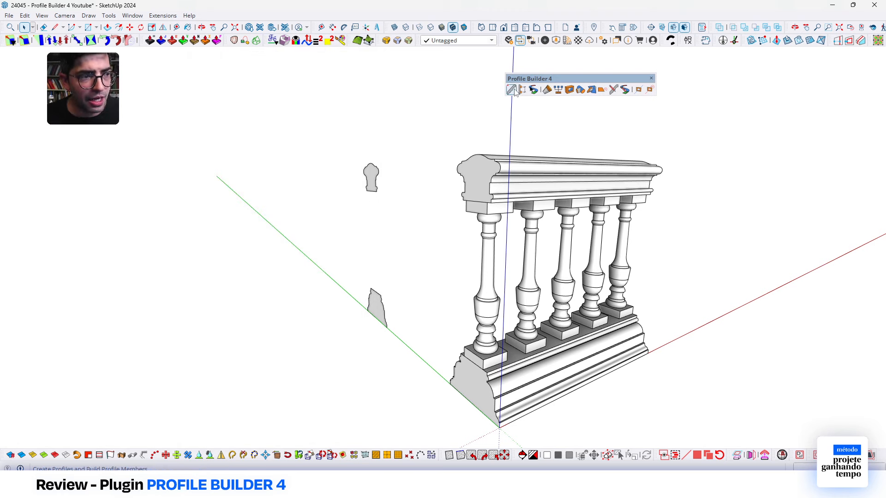
click(514, 91)
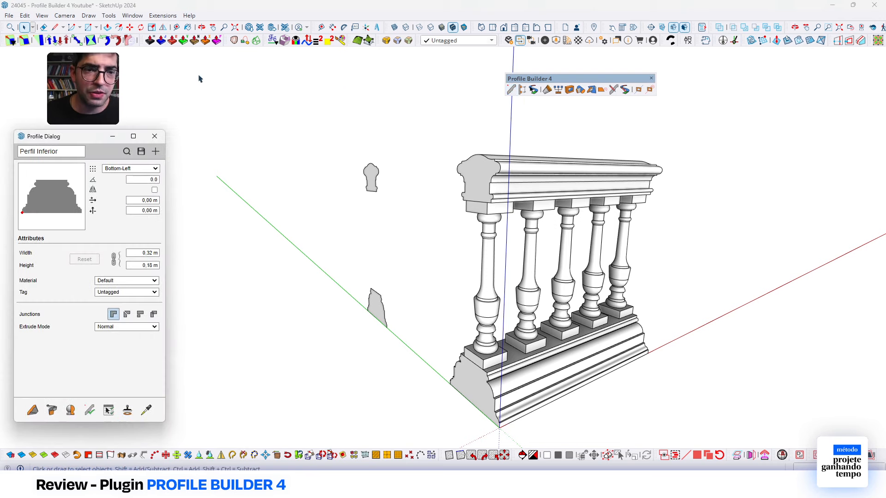
drag(72, 139, 77, 112)
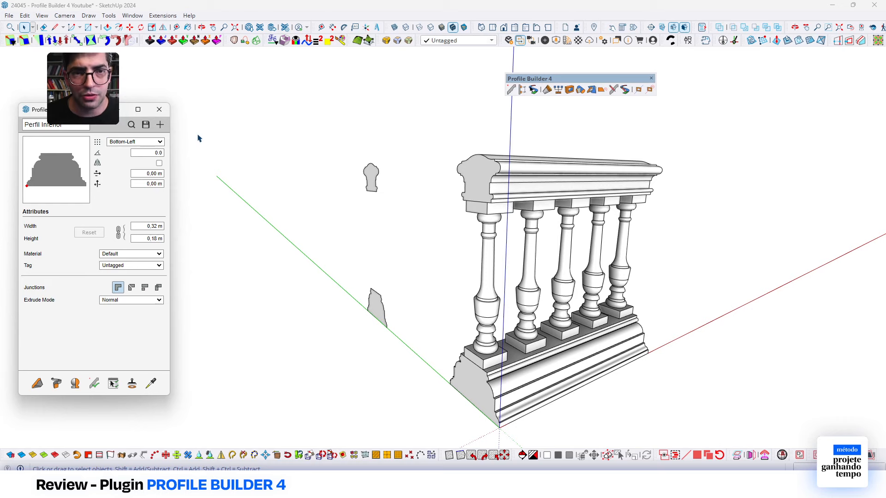
Draw a vertical rectangle 0.20 m wide and 1.25 m tall, perpendicular to the red axis beside the balustrade, and select its face.
scroll(269, 101, down, 4)
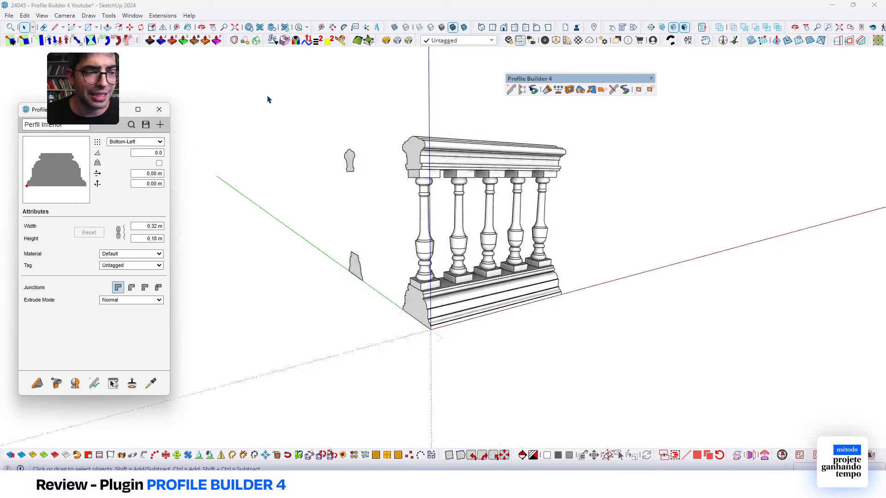
middle_drag(439, 280, 476, 335)
key(r)
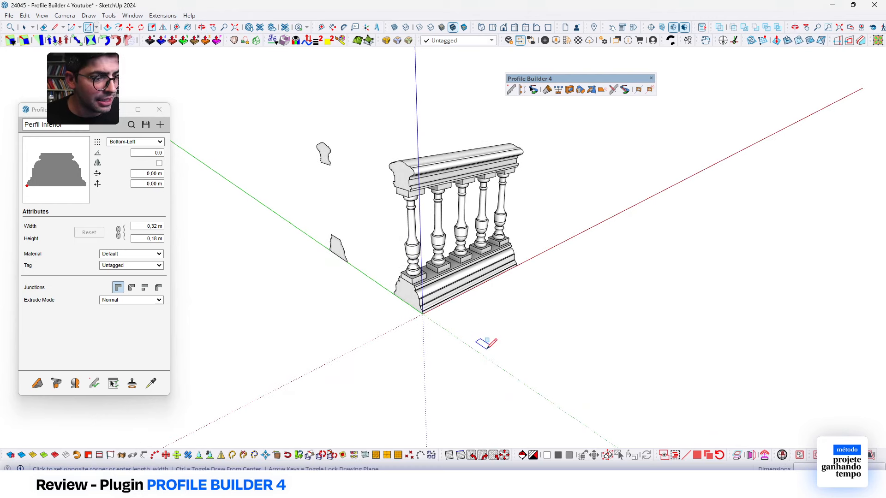
click(487, 348)
key(Right)
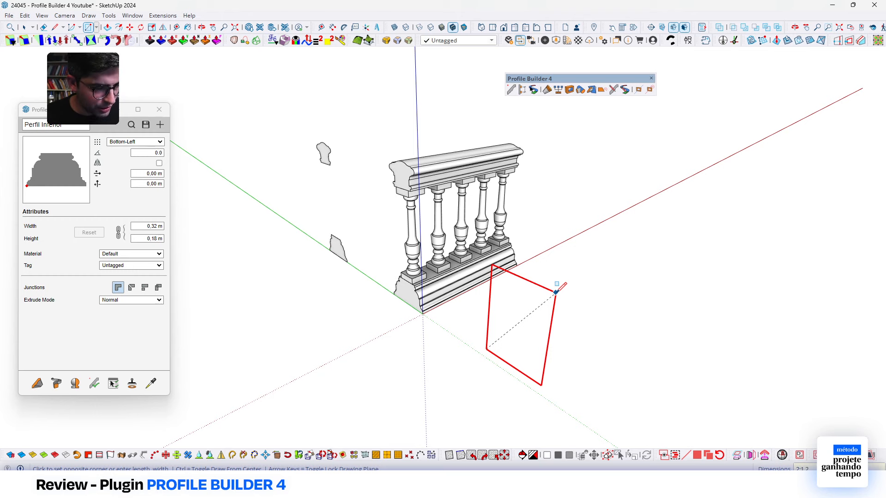
click(556, 292)
key(space)
middle_drag(565, 272, 519, 231)
click(513, 227)
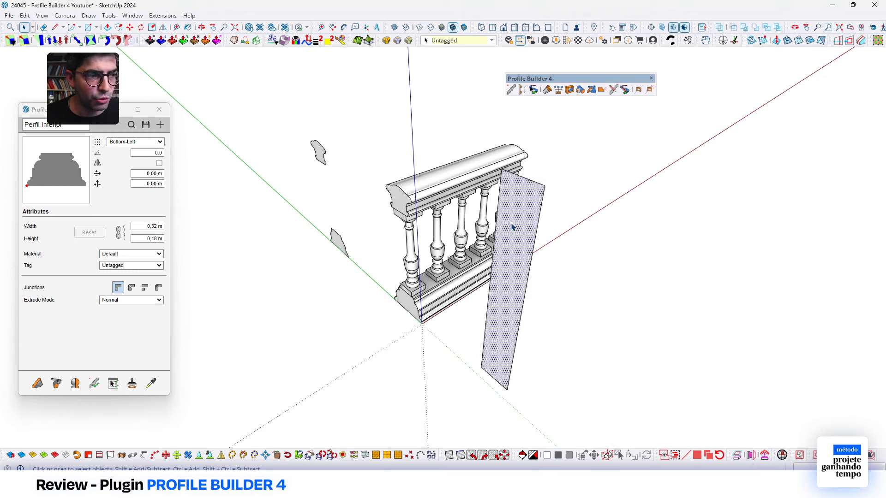
Try to extrude the rectangle about 2.64 m along the red axis into a low wall with Push/Pull.
key(p)
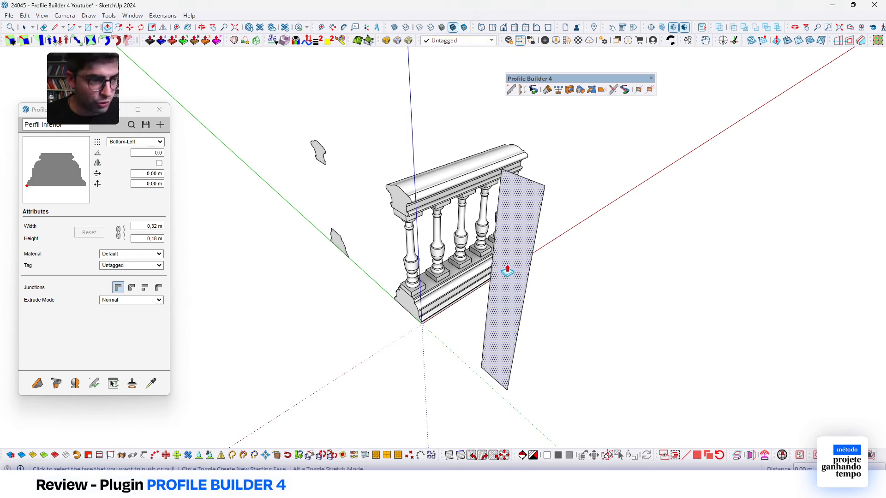
click(507, 269)
scroll(503, 222, down, 1)
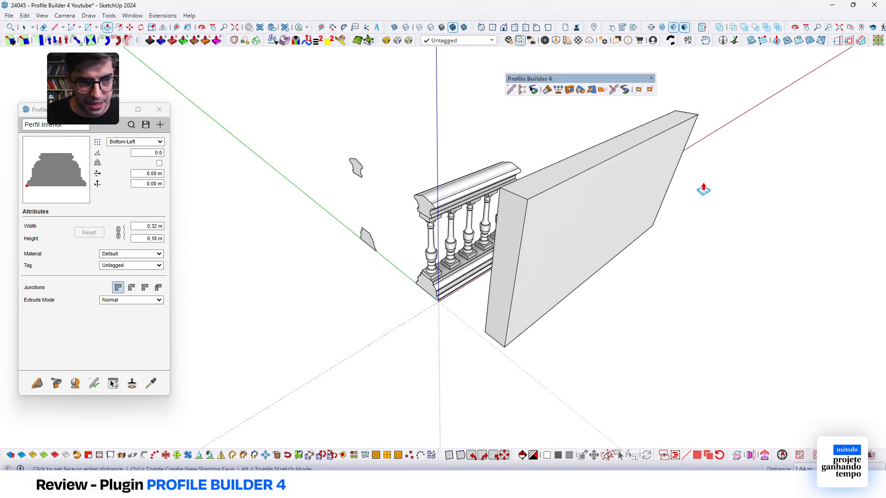
key(space)
middle_drag(525, 248, 523, 246)
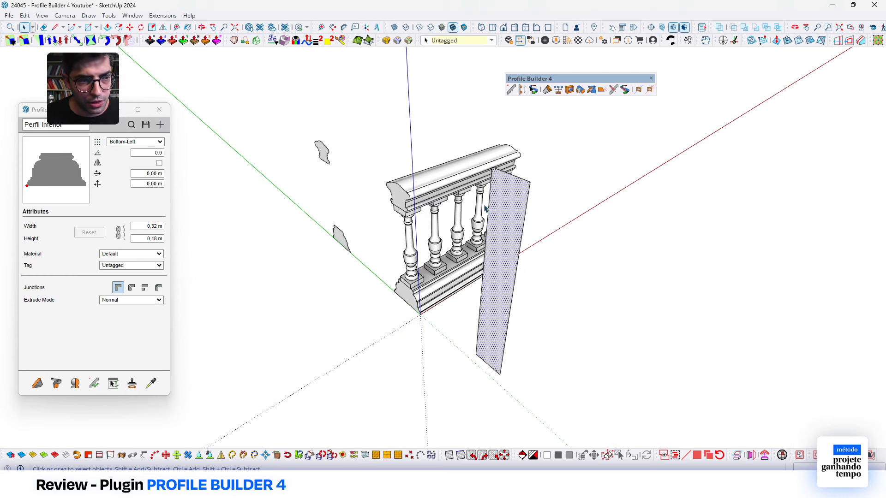
Create a new profile named Mureta from the selected rectangular face.
click(160, 124)
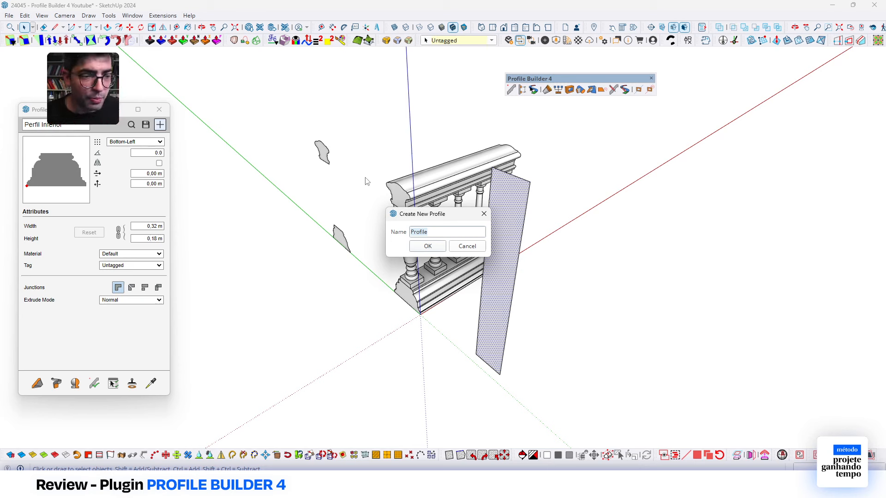
text(Mo)
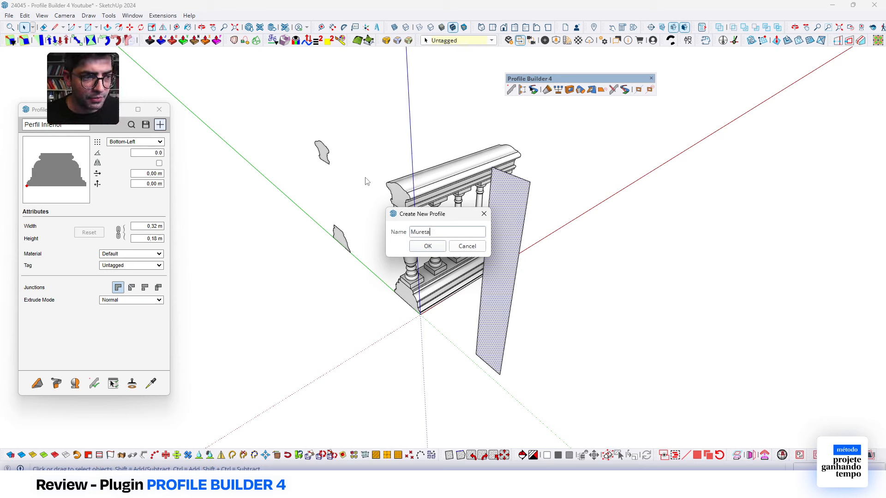
click(428, 248)
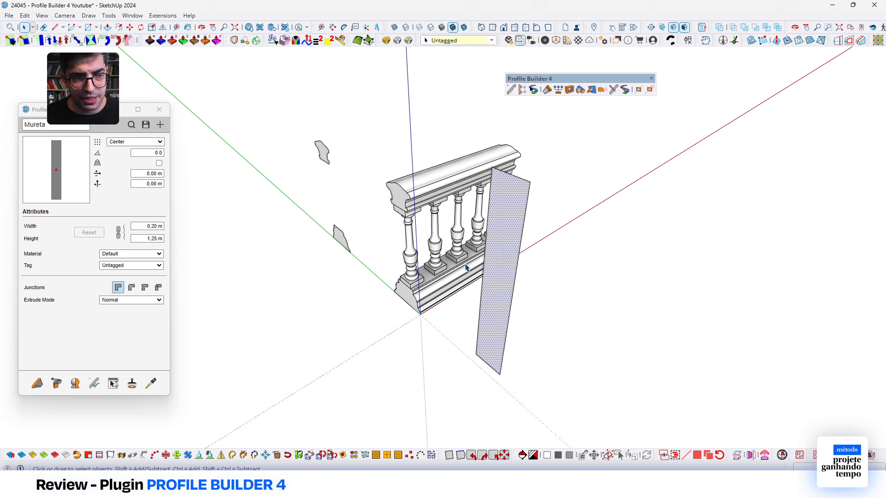
Set the Mureta profile's placement point to Bottom-Left and build a first wall segment parallel to the red axis, beside the balustrade.
click(117, 144)
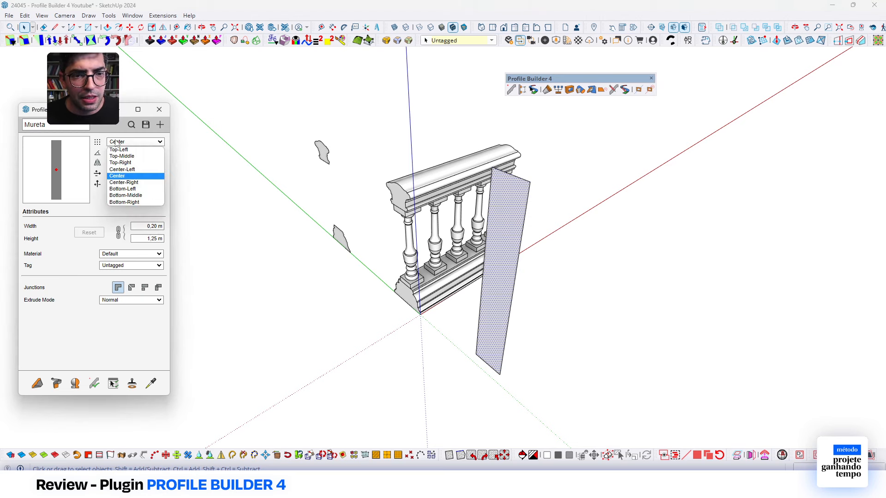
click(117, 192)
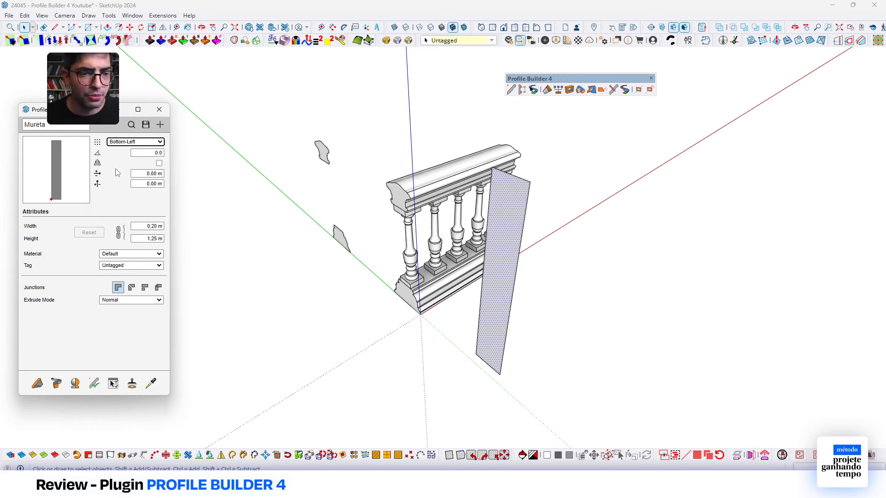
click(37, 383)
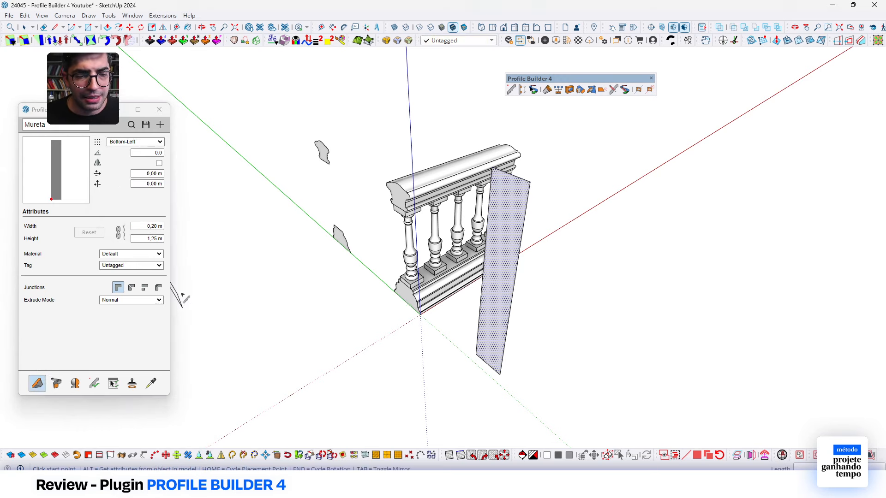
scroll(181, 290, down, 1)
scroll(431, 342, down, 1)
click(488, 392)
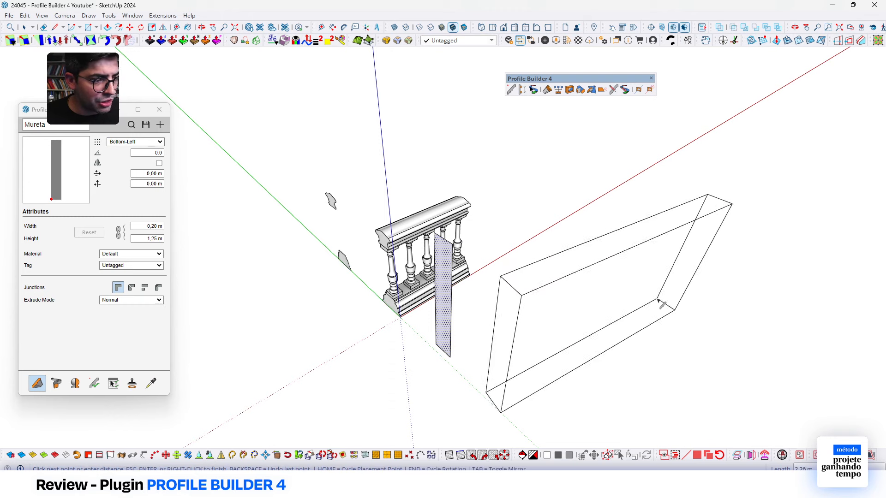
click(641, 290)
Extend the wall from its far end in a zigzag with four more segments, alternating between the green and red directions, and finish it.
scroll(613, 268, down, 2)
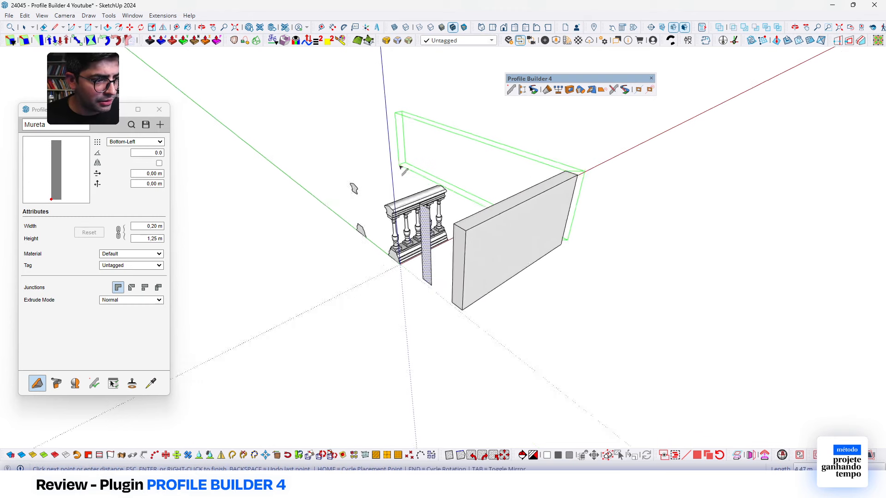
click(602, 272)
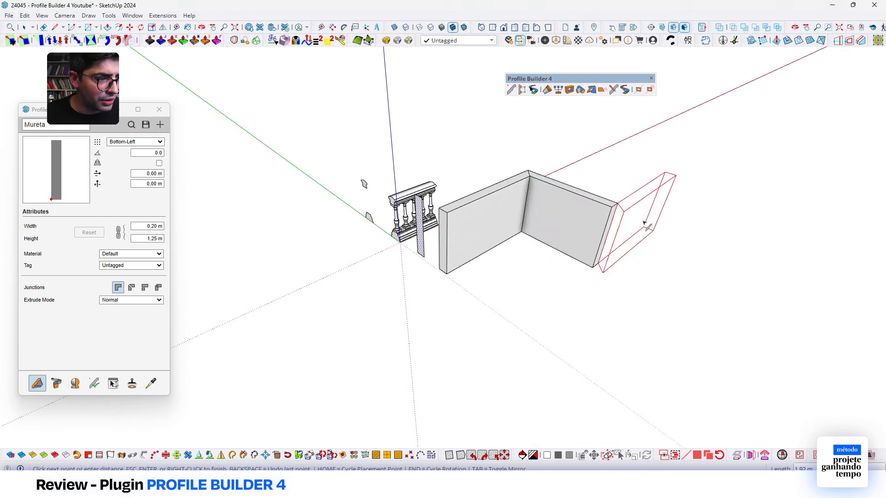
click(721, 239)
scroll(356, 115, down, 3)
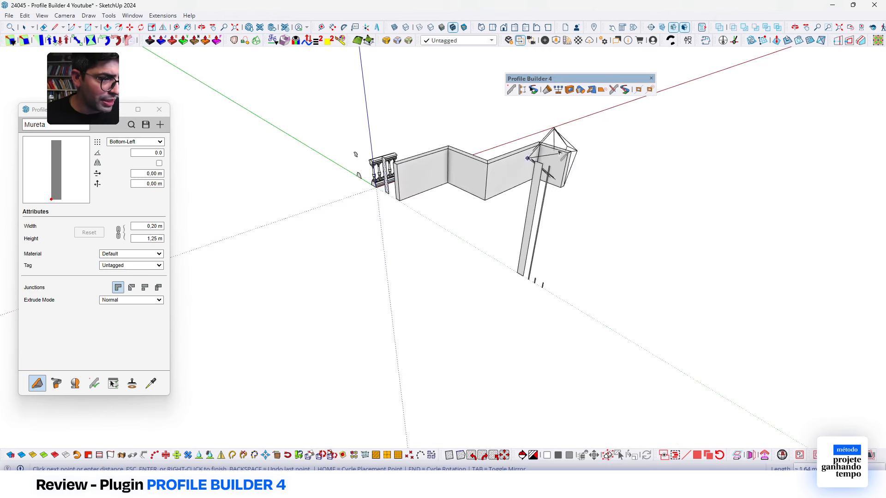
middle_drag(600, 139, 595, 192)
click(672, 119)
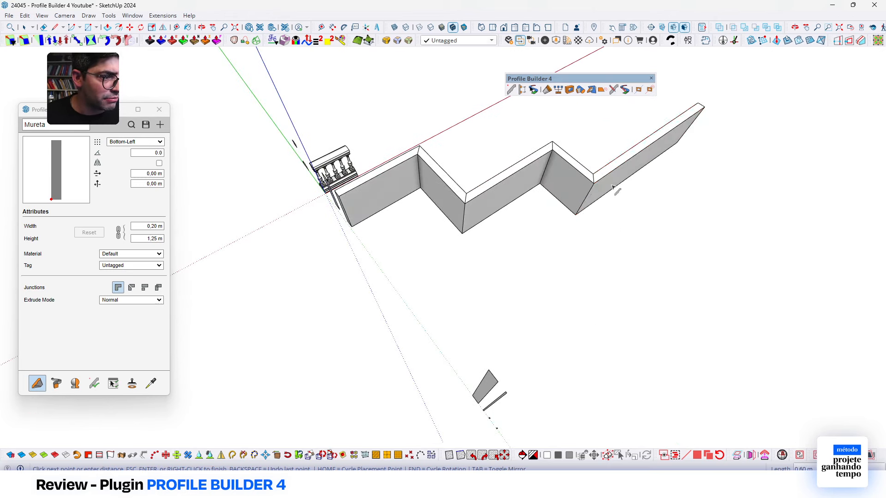
middle_drag(535, 129, 577, 245)
key(space)
Move the loose flat shapes in front of the zigzag wall 5 m along the green axis, away from the wall.
drag(554, 231, 647, 362)
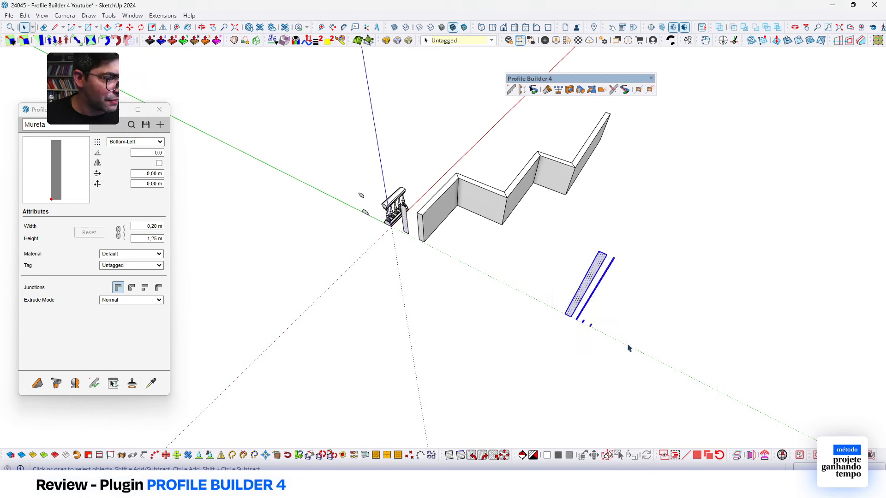
scroll(405, 208, down, 3)
key(m)
click(437, 257)
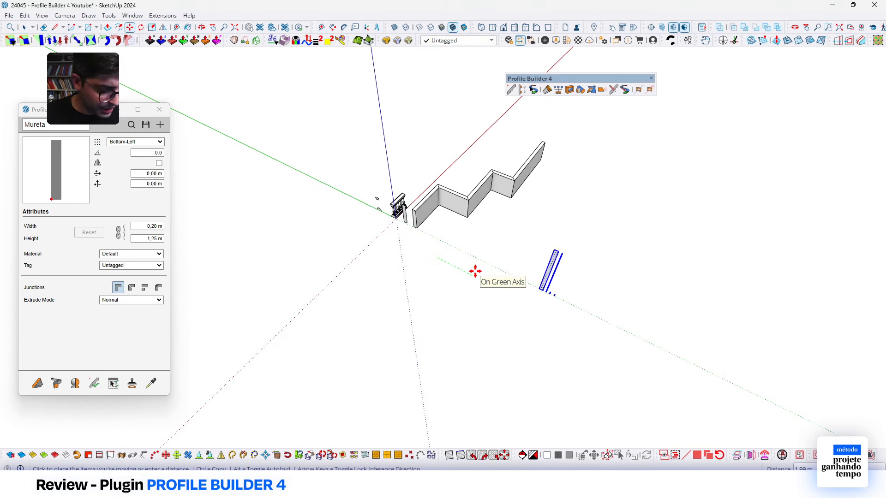
text(5)
key(Return)
key(space)
Select the zigzag low wall beside the balustrade.
scroll(490, 180, up, 6)
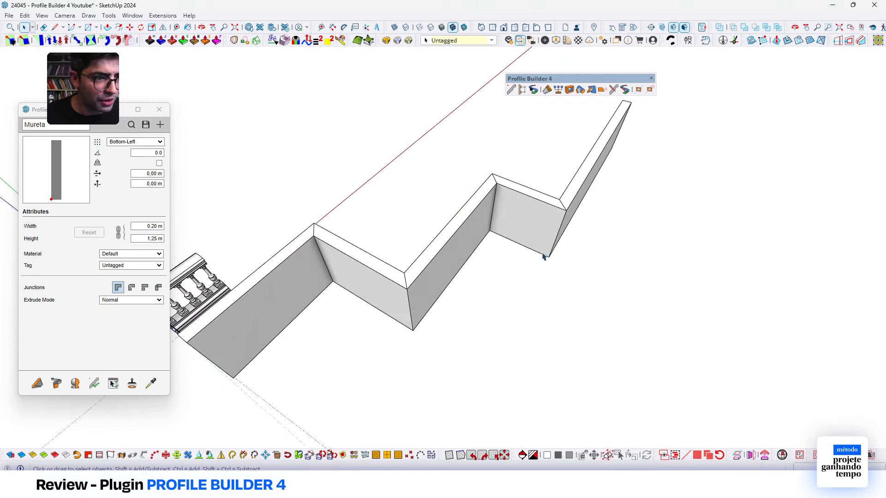
middle_drag(543, 256, 520, 220)
click(419, 248)
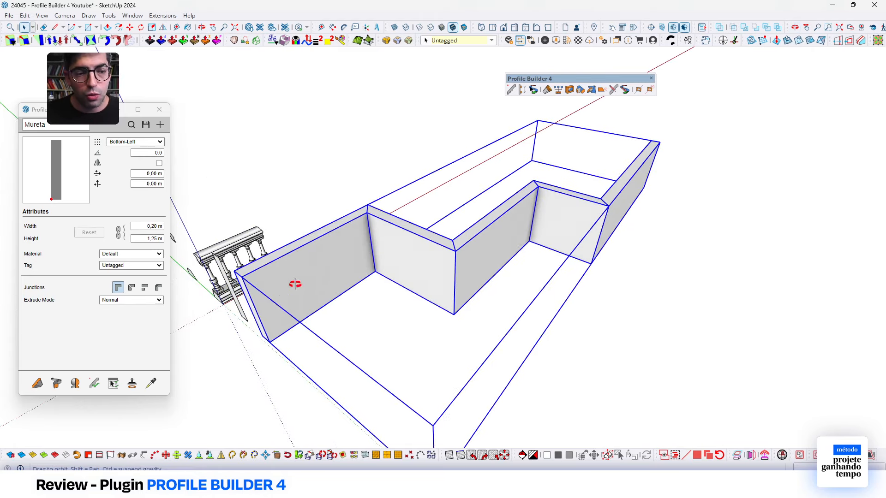
middle_drag(293, 282, 181, 259)
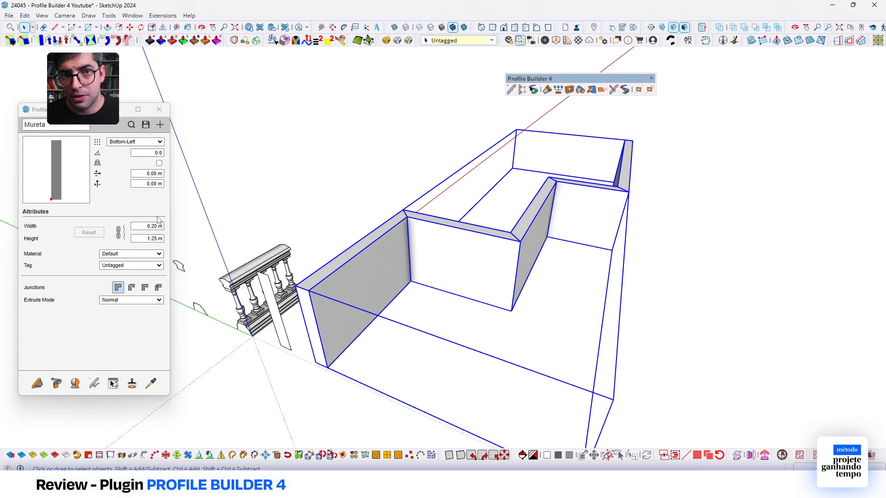
Set the Mureta profile's width to 0.15 m.
click(142, 225)
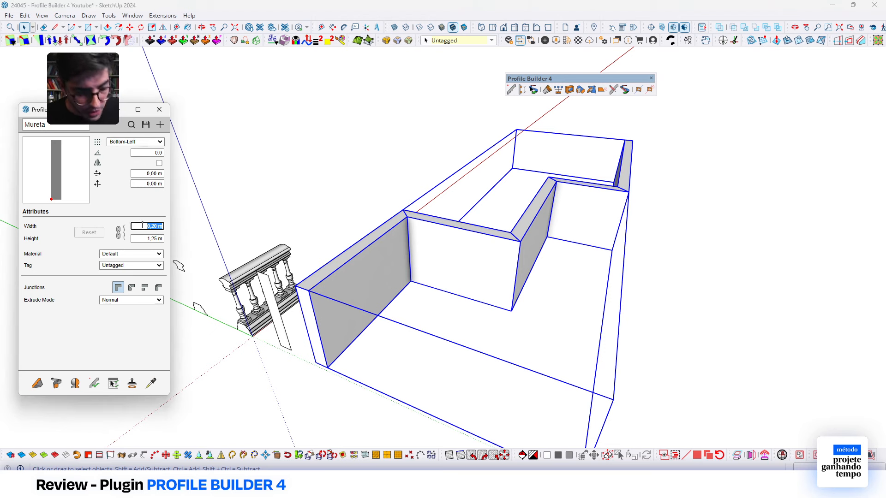
text(15)
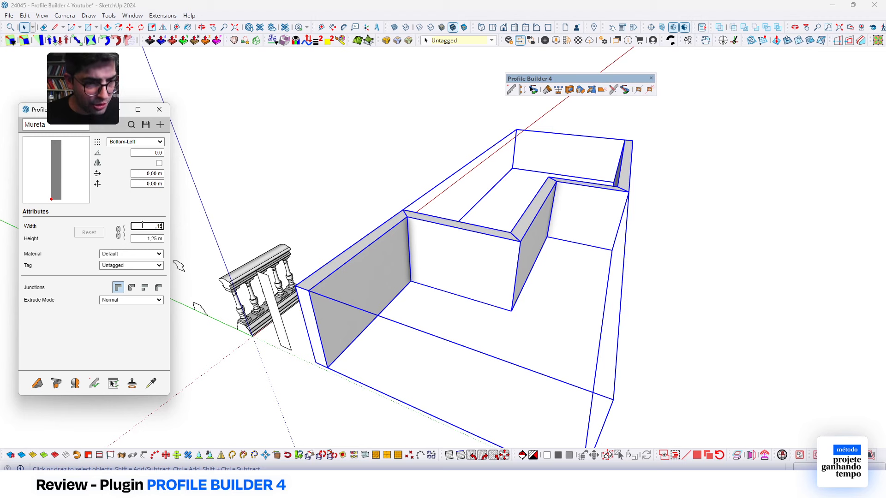
key(Tab)
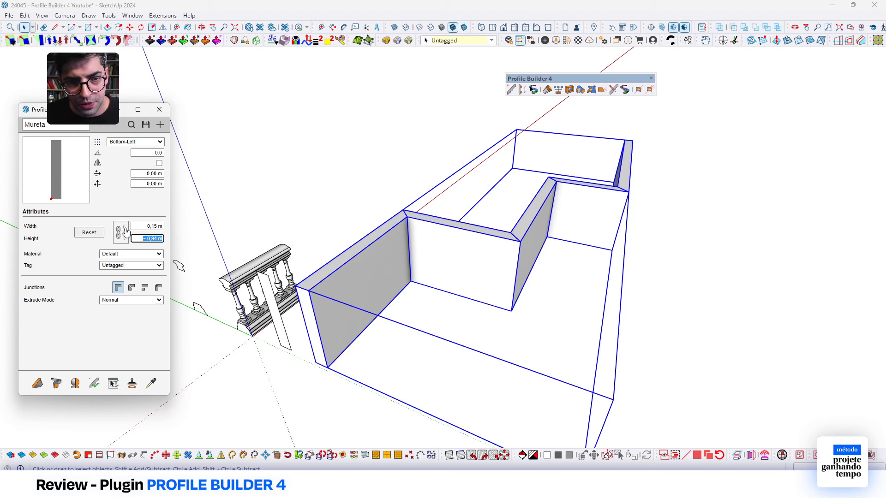
Unlink the Mureta profile's width from its height, and set the width to 0.05 m and the height to 1.38 m.
click(142, 238)
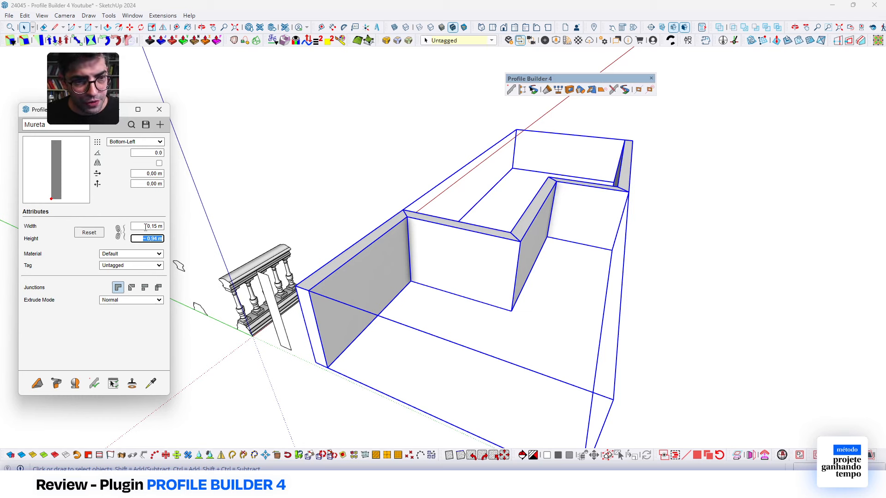
click(146, 226)
key(BackSpace)
text(0,0)
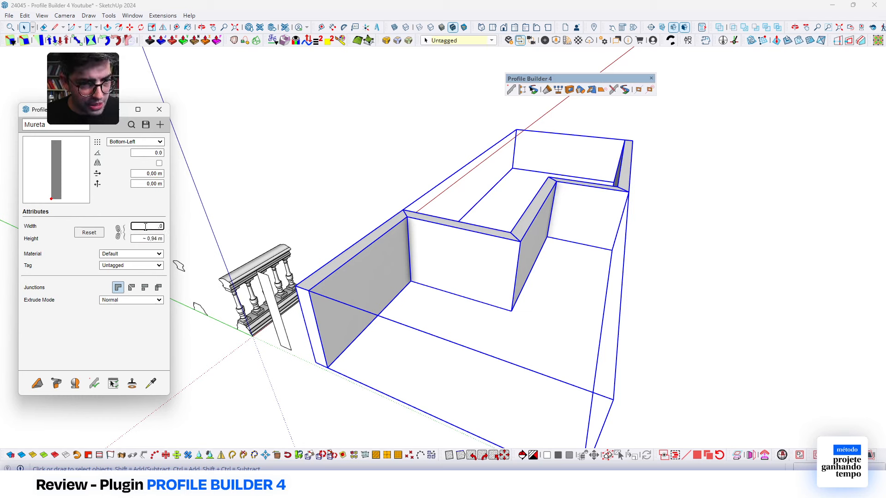
text(5)
key(Tab)
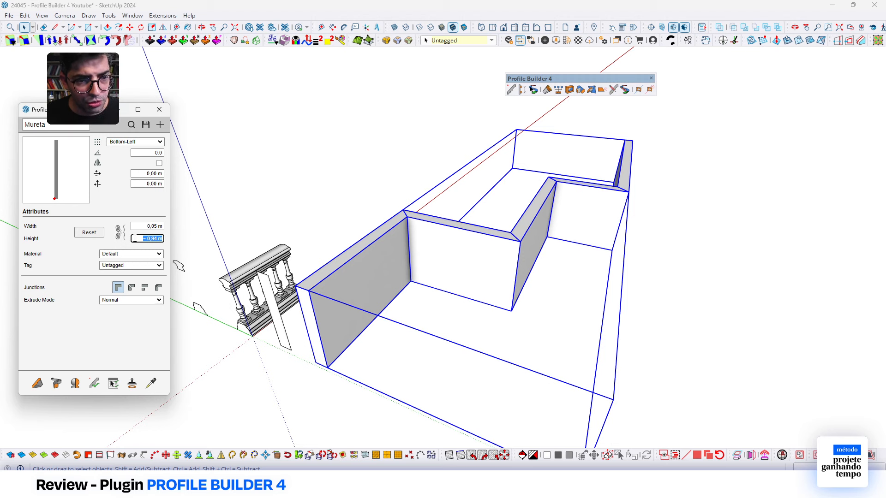
text(1.38)
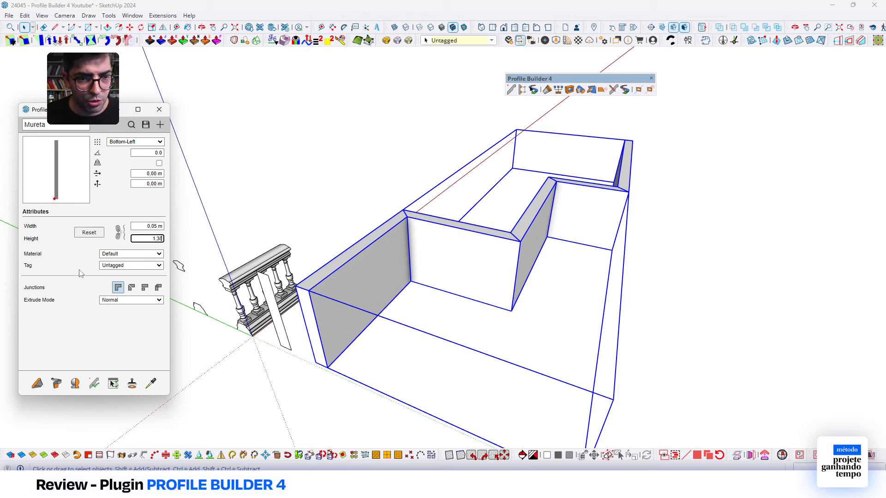
key(Tab)
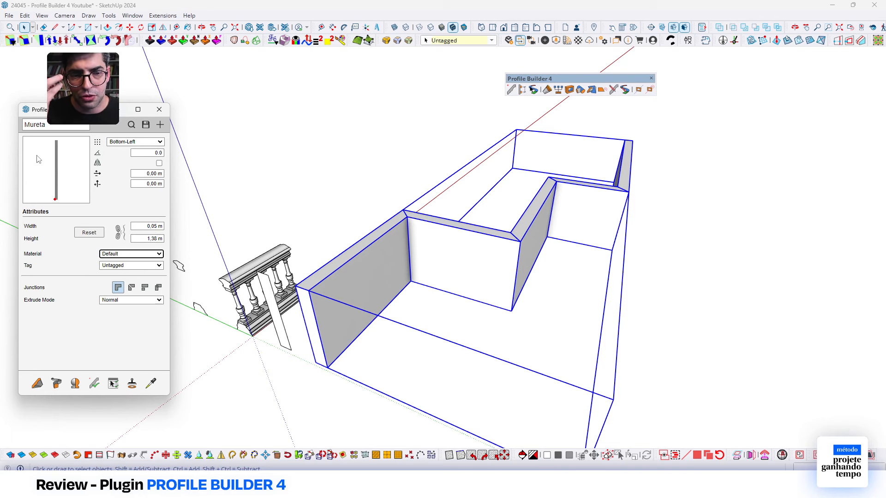
Apply the profile's new dimensions to the selected wall, with all attributes included in the edit.
middle_drag(451, 284, 475, 274)
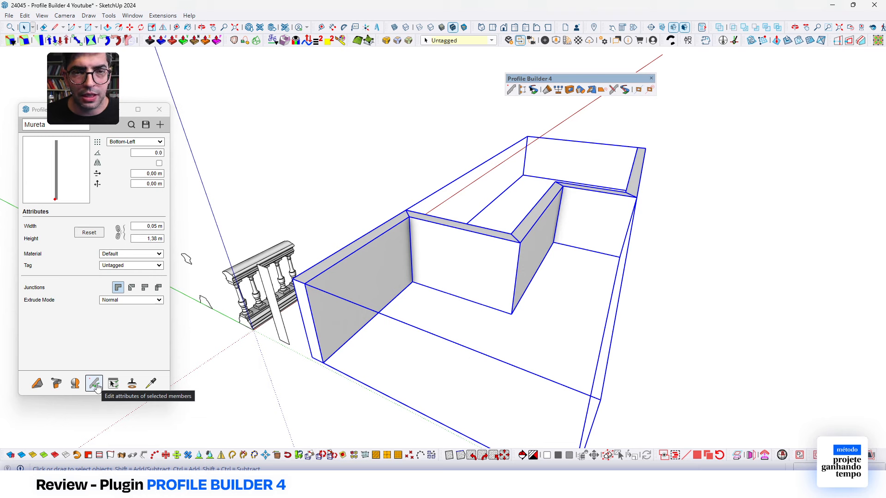
click(95, 384)
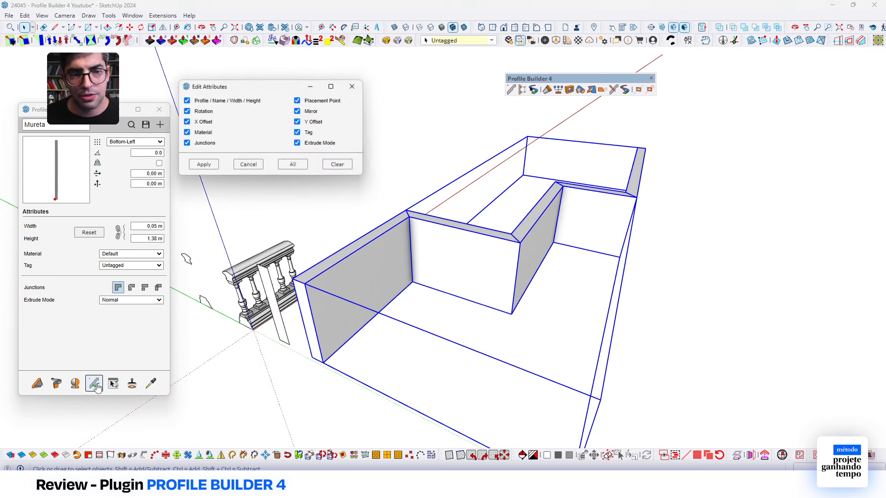
drag(254, 89, 276, 89)
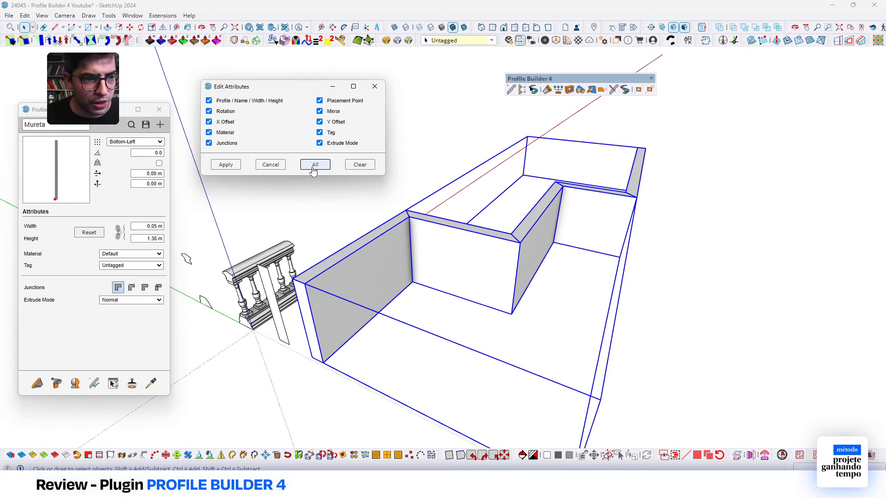
click(223, 165)
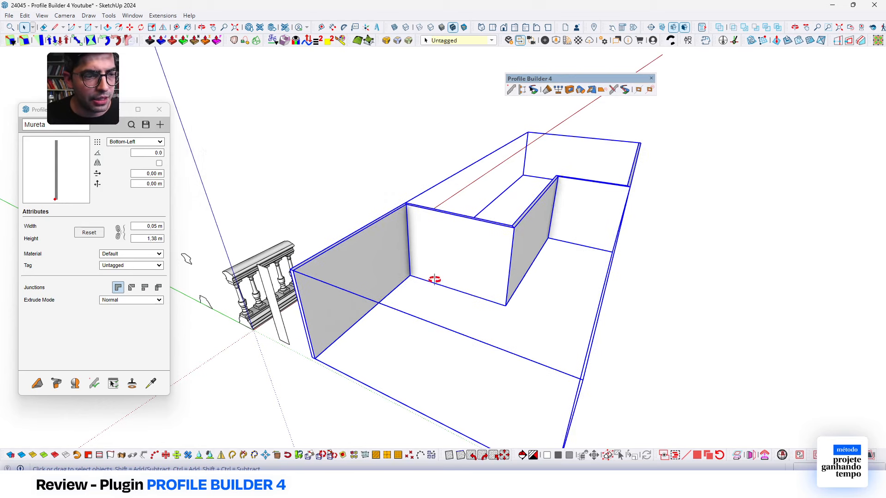
Change the profile's placement point to Bottom-Right and apply it to the selected wall, with all attributes included.
middle_drag(434, 279, 468, 332)
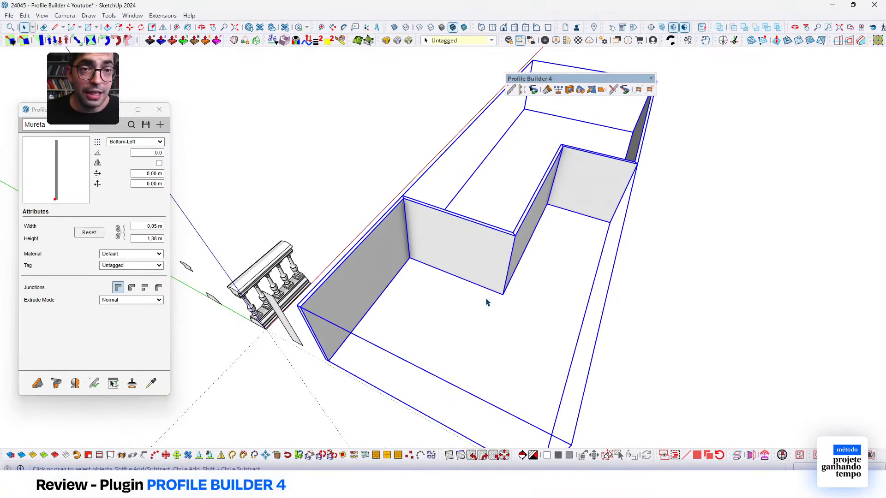
middle_drag(487, 302, 480, 279)
scroll(352, 393, up, 8)
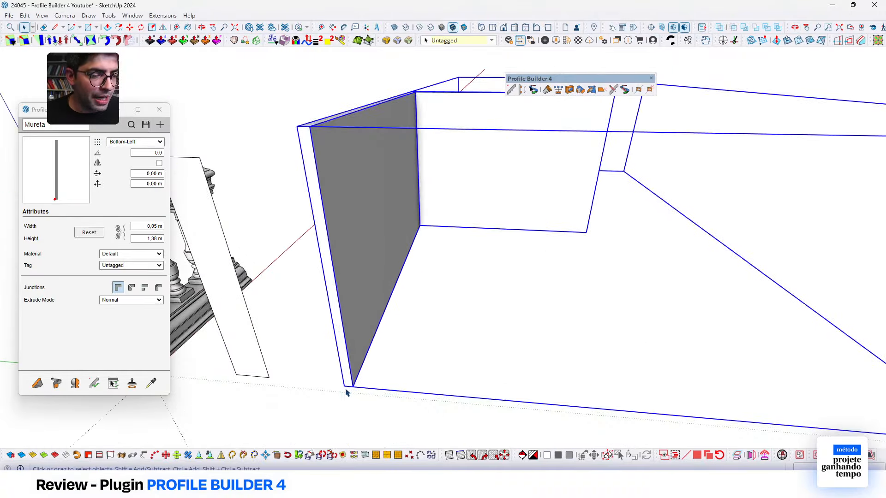
scroll(347, 393, up, 3)
middle_drag(347, 387, 372, 385)
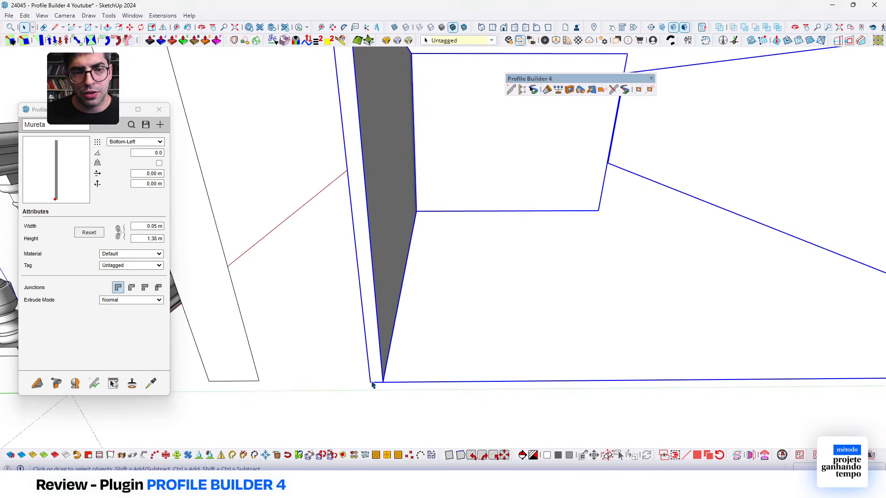
click(135, 142)
click(127, 203)
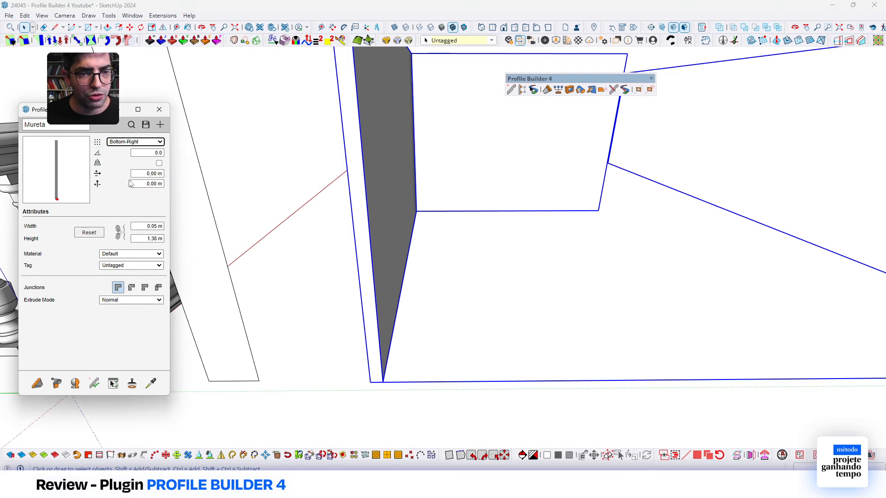
click(93, 386)
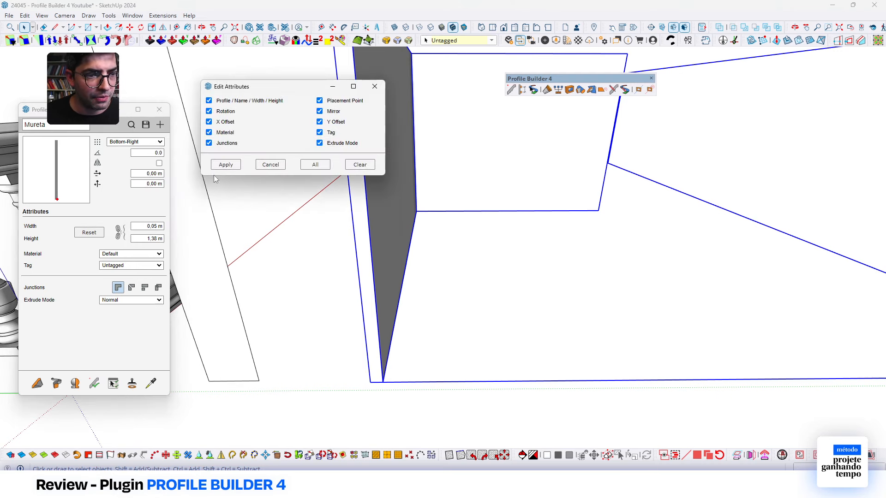
click(223, 165)
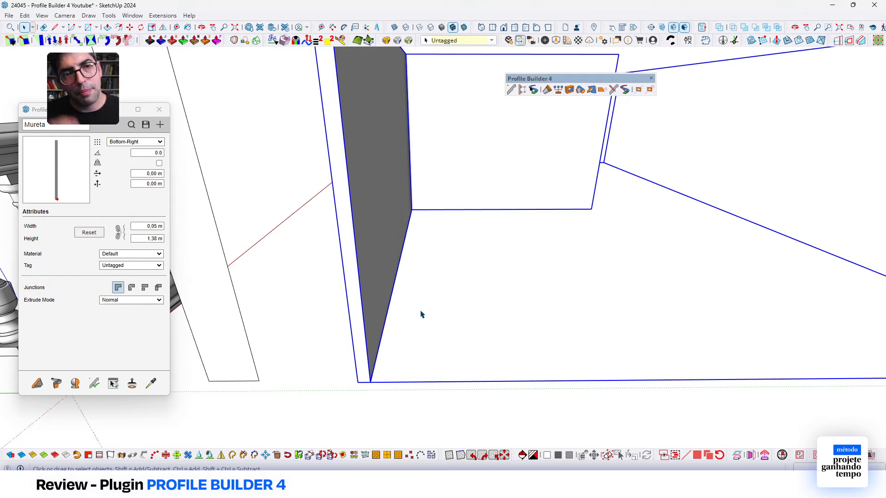
Examine the wall's mitred corner and set the profile's Extrude Mode to Follow Me.
scroll(421, 313, down, 4)
middle_drag(421, 314, 557, 163)
scroll(426, 236, down, 5)
scroll(426, 239, up, 5)
scroll(546, 136, down, 2)
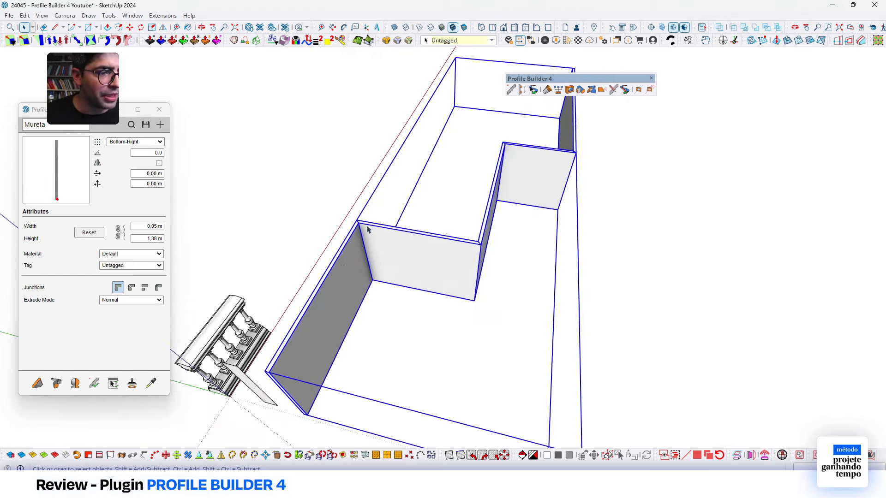
scroll(370, 253, up, 6)
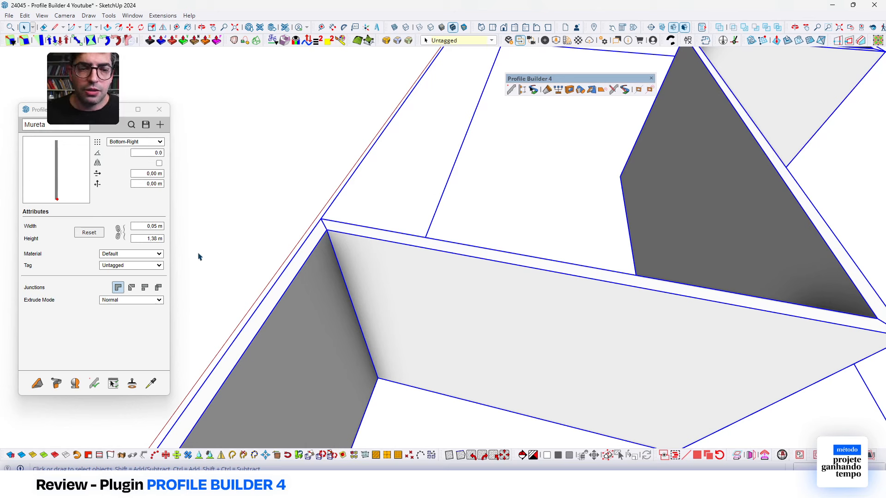
click(146, 300)
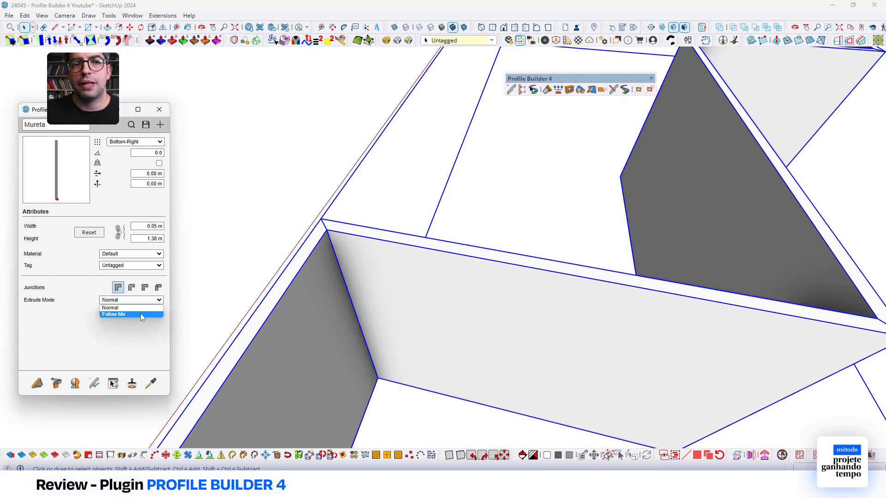
click(140, 313)
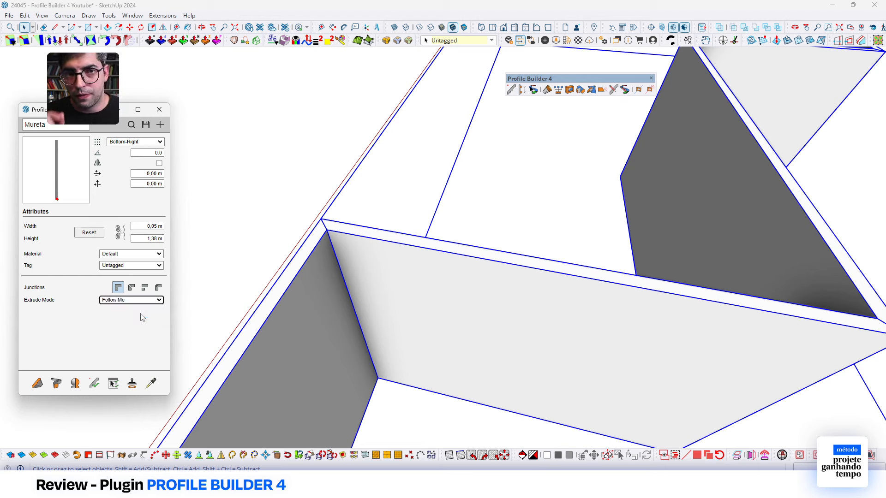
Apply the Follow Me extrude mode to the selected wall with all attributes included, and inspect its corners.
click(94, 384)
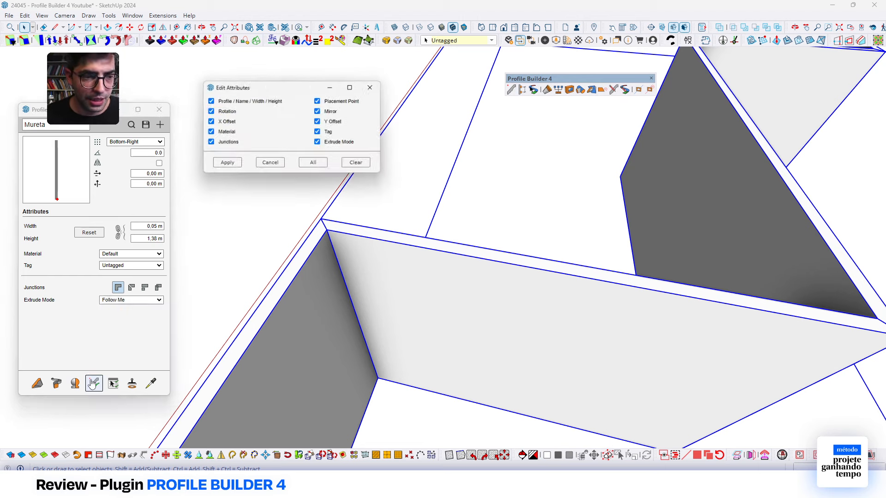
click(225, 165)
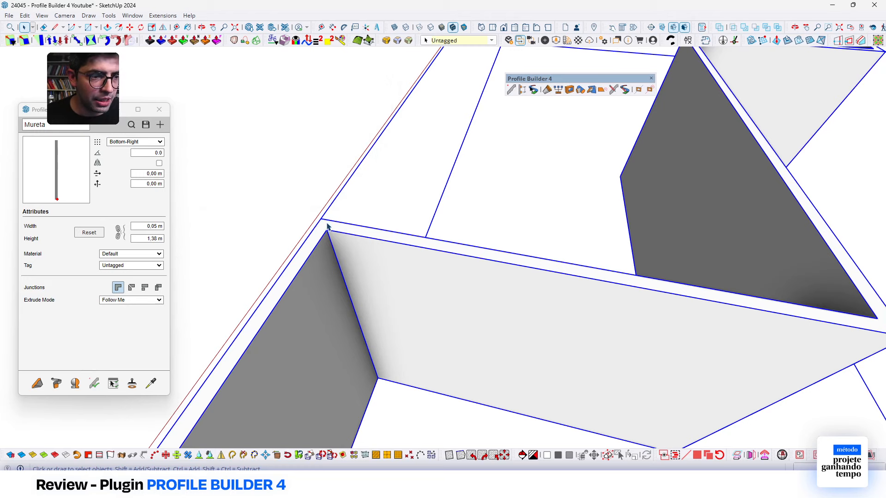
scroll(329, 227, down, 4)
scroll(503, 312, up, 3)
scroll(502, 312, down, 3)
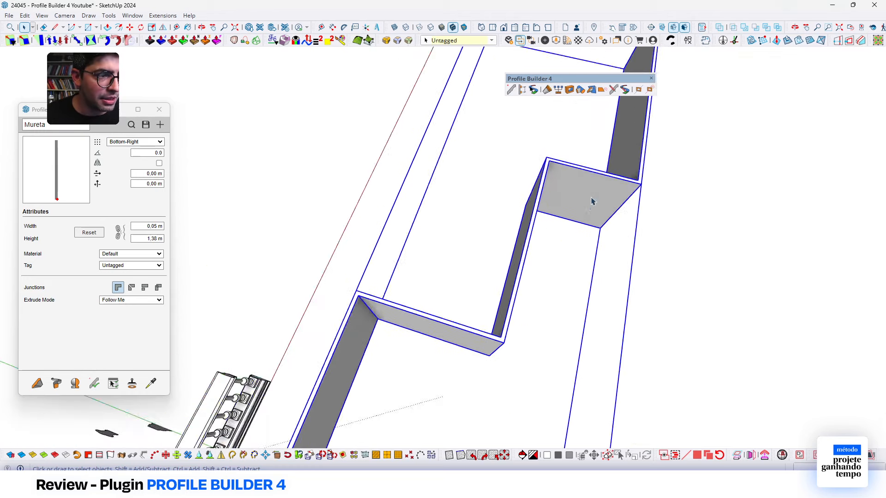
scroll(598, 152, up, 3)
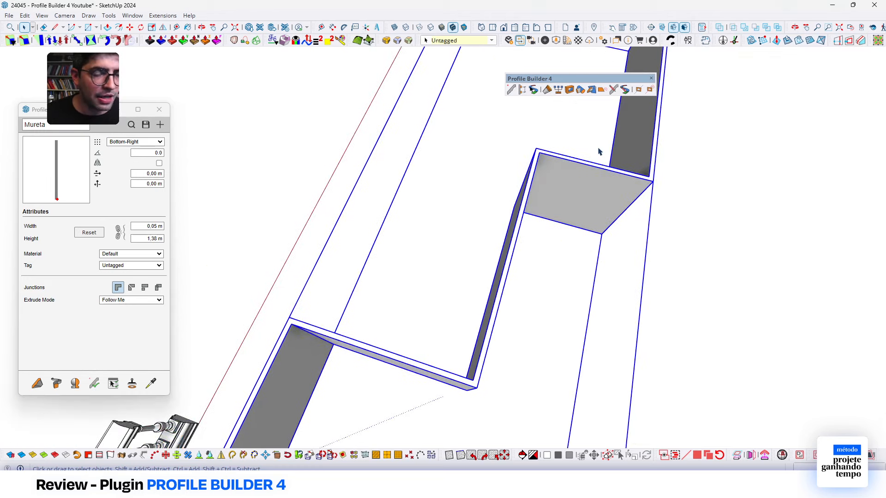
Set the second junction type and the Normal extrude mode, and apply them to the selected wall with all attributes included.
click(130, 289)
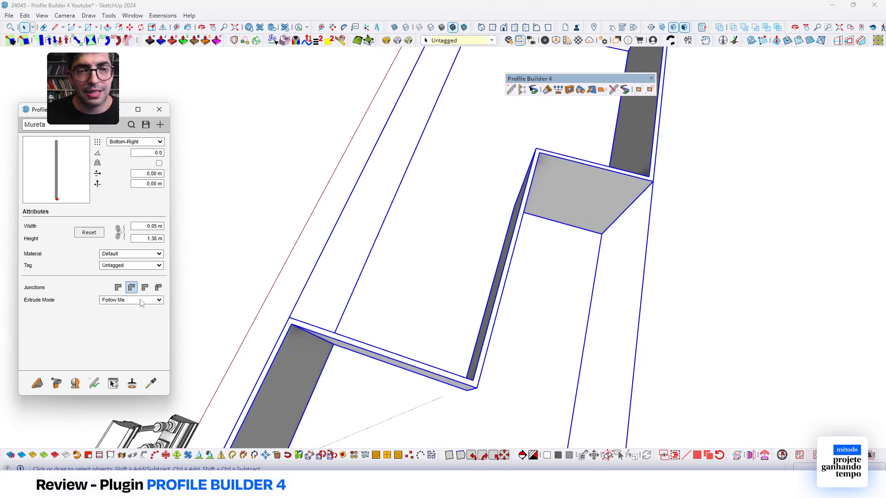
click(141, 301)
click(142, 312)
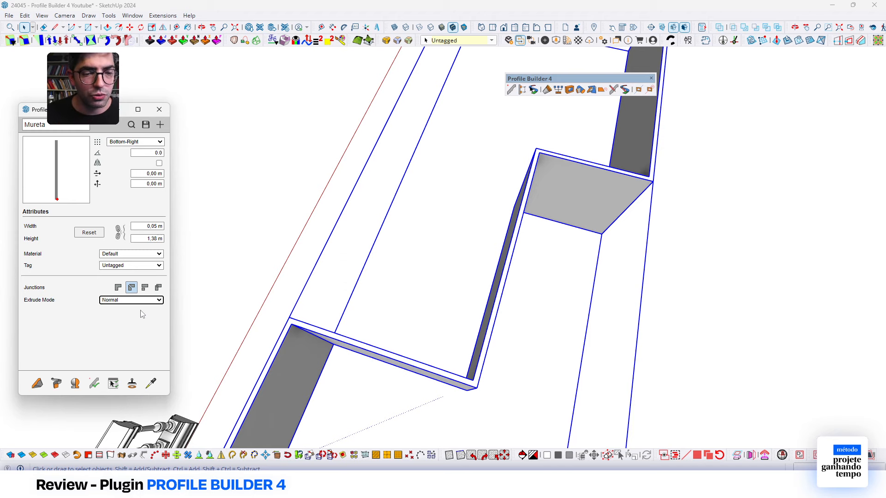
click(95, 384)
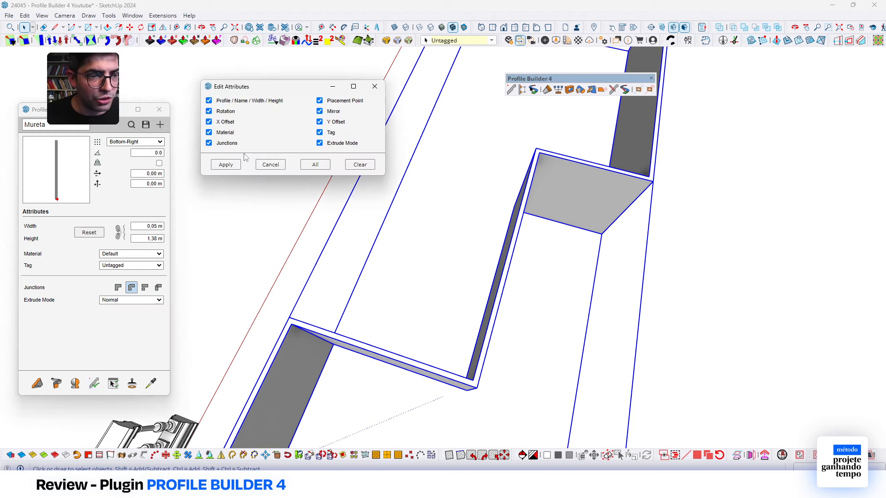
click(226, 164)
middle_drag(403, 348, 428, 293)
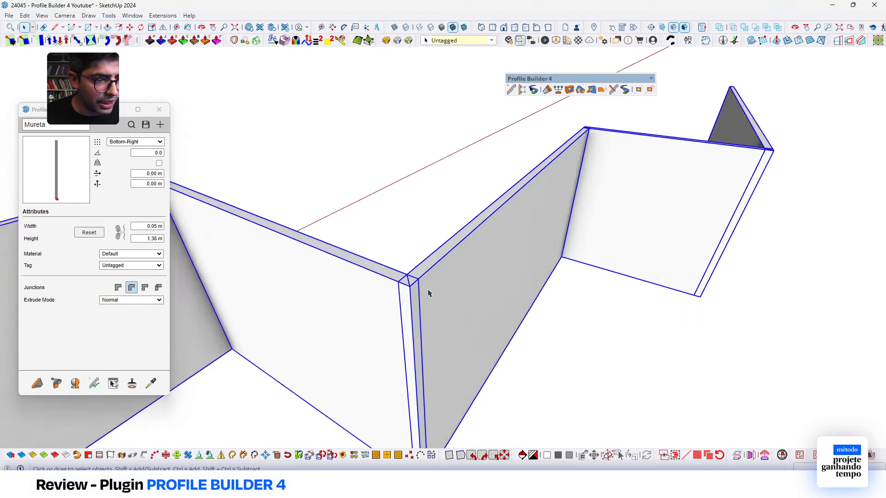
Examine the wall's corners by selecting its individual segments one after another.
scroll(428, 290, up, 1)
click(548, 313)
click(496, 307)
click(385, 312)
click(671, 192)
scroll(549, 234, down, 4)
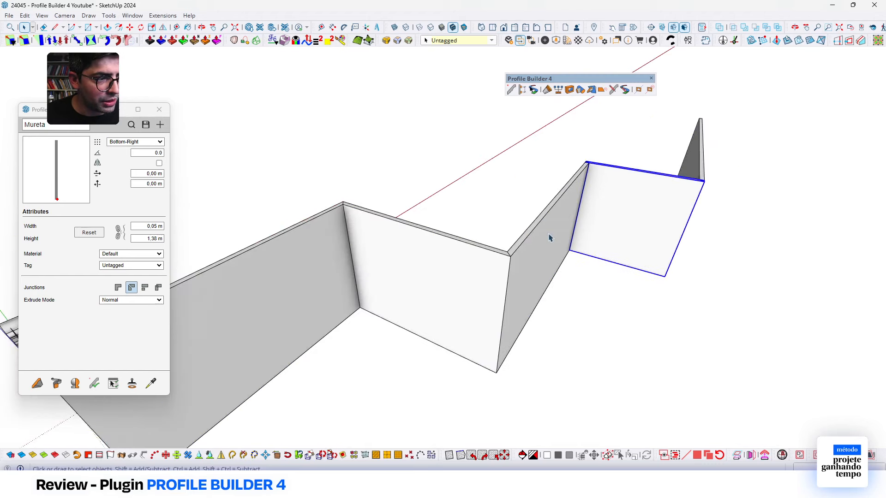
click(549, 235)
middle_drag(583, 278, 633, 317)
click(567, 273)
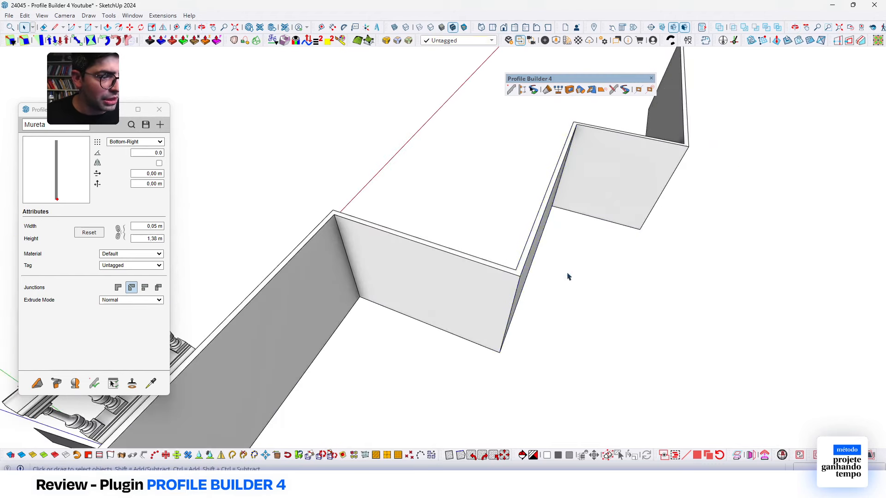
middle_drag(567, 276, 469, 290)
Select the whole wall and apply the third junction type to it with all attributes included.
click(469, 290)
scroll(471, 227, down, 4)
scroll(470, 226, up, 1)
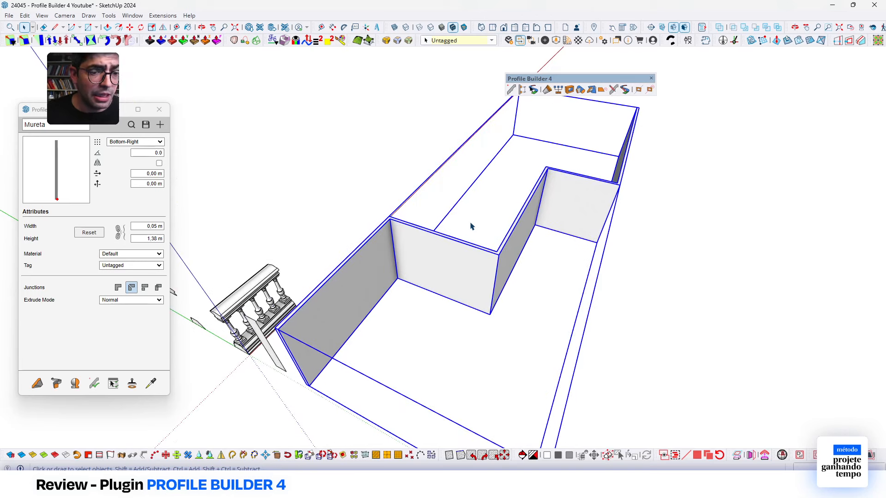
click(145, 287)
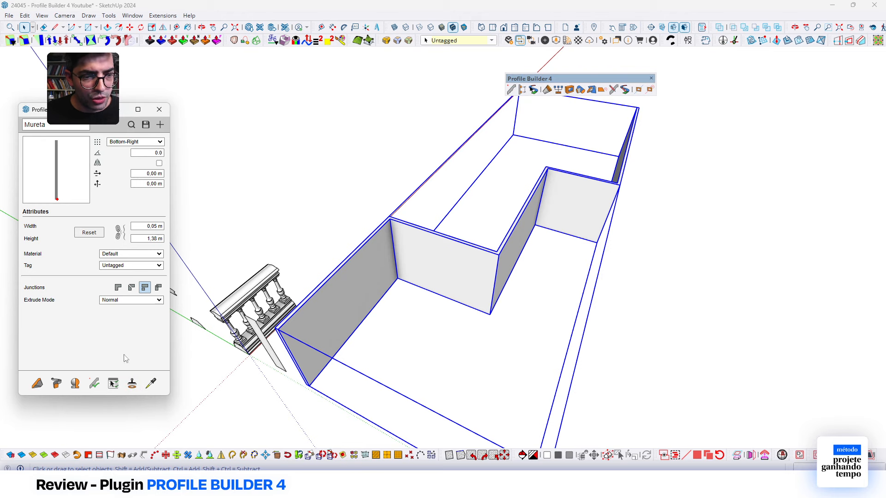
click(94, 383)
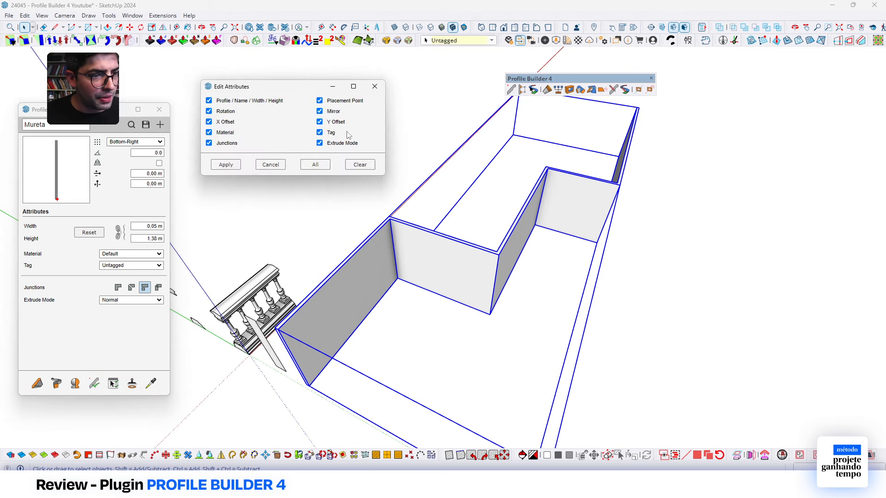
click(225, 165)
scroll(435, 223, up, 3)
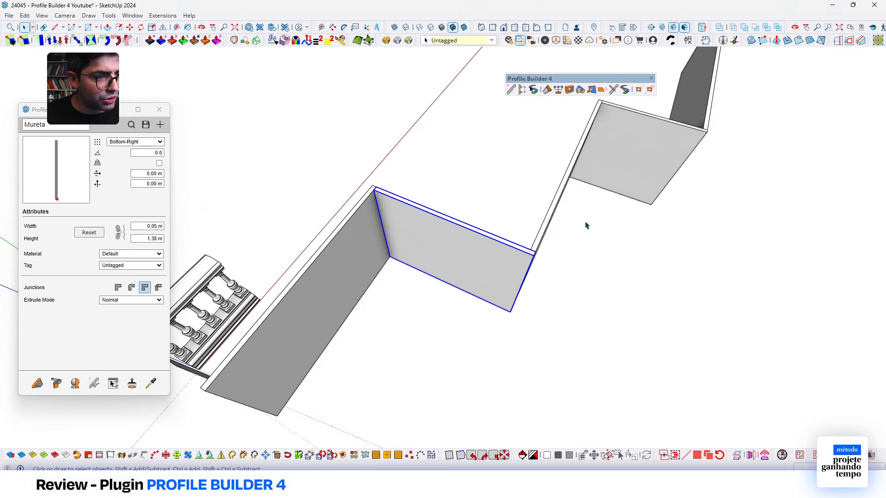
Examine the separate wall segments and their corner overlaps, and undo the last junction change.
click(549, 230)
middle_drag(580, 240, 397, 150)
click(759, 220)
scroll(553, 216, down, 3)
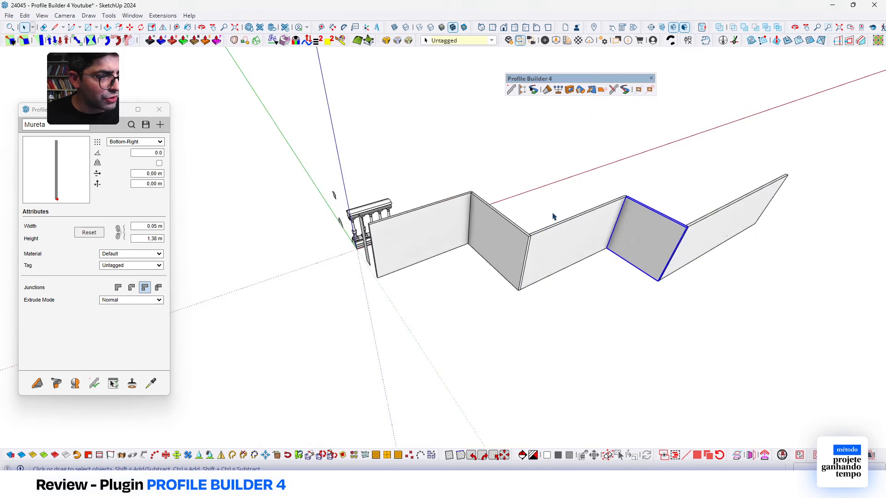
click(728, 230)
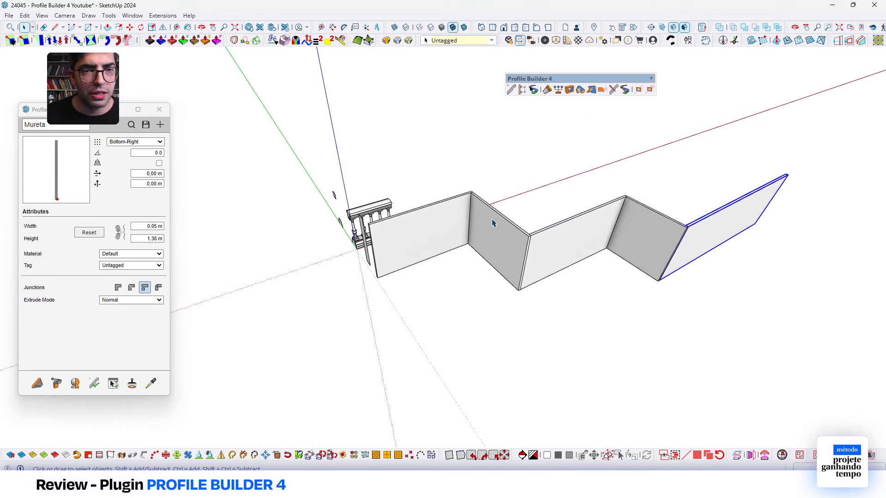
middle_drag(492, 224, 534, 245)
scroll(602, 235, up, 3)
click(601, 235)
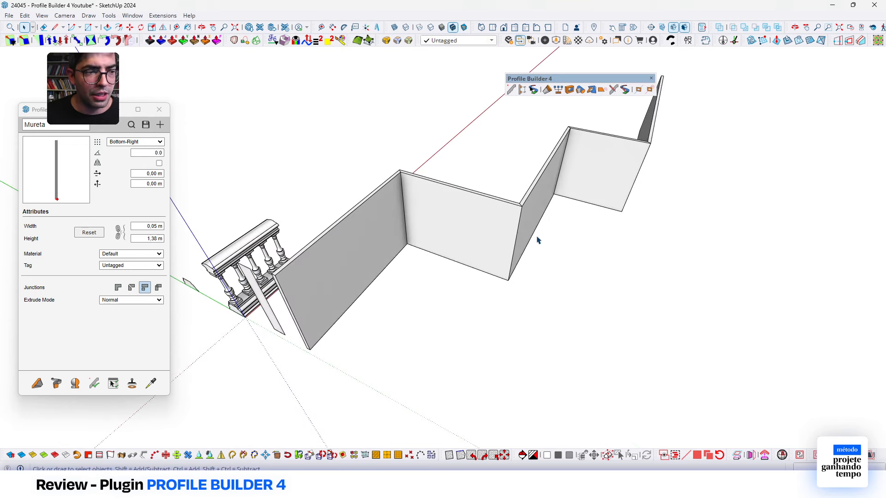
key(ctrl+z)
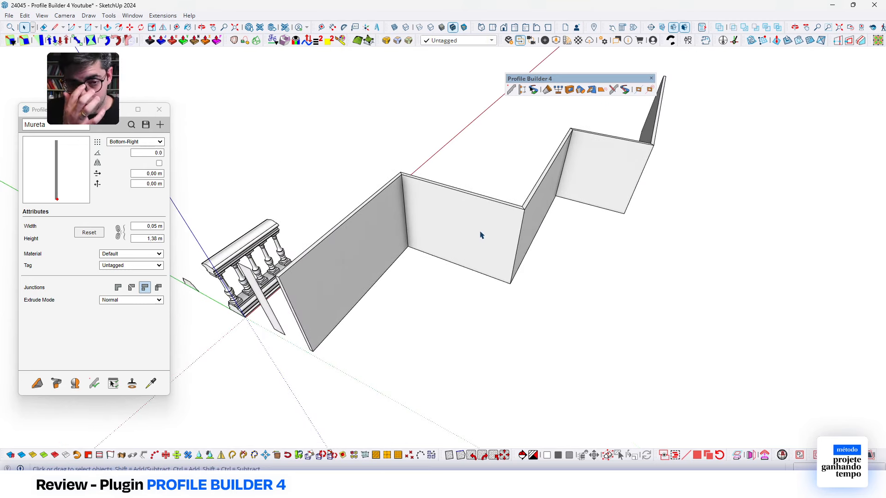
Draw a 2 Point Arc between the end corners of the flat face's long edge, bulging about 0.12 m into the face.
middle_drag(418, 409, 272, 344)
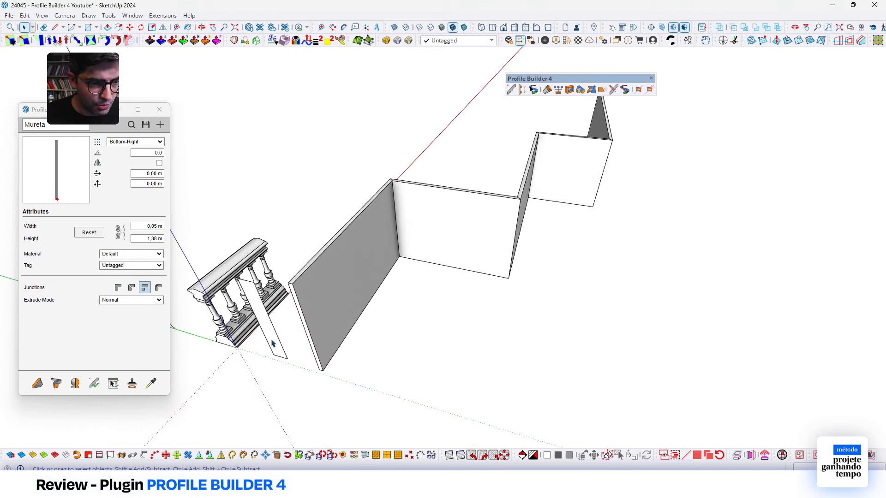
click(274, 342)
scroll(604, 332, down, 3)
scroll(393, 342, up, 6)
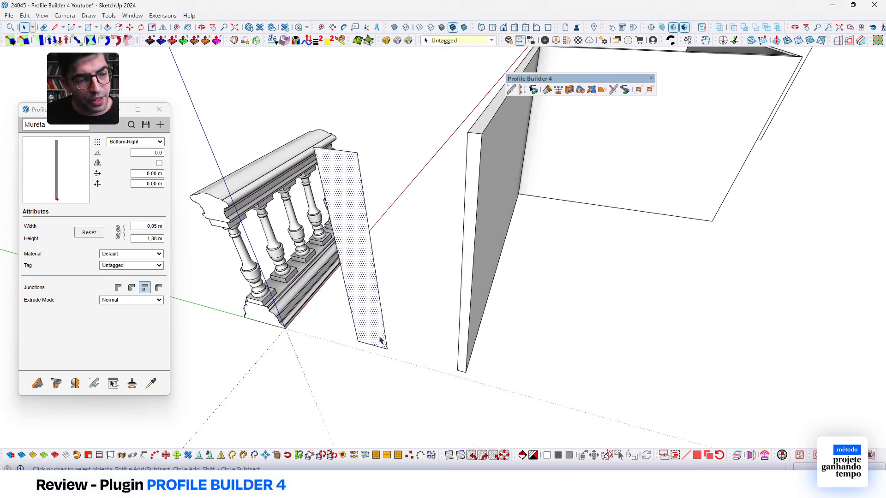
key(a)
key(space)
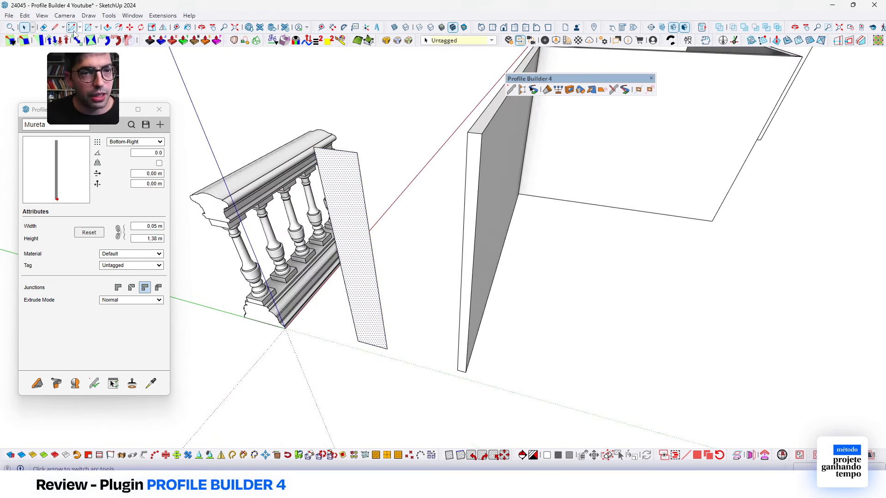
click(80, 30)
click(92, 49)
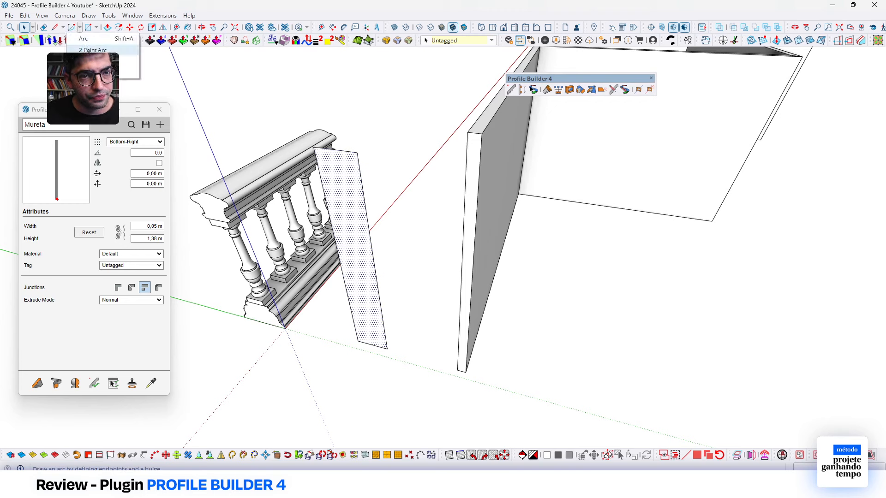
click(387, 349)
click(357, 152)
click(347, 226)
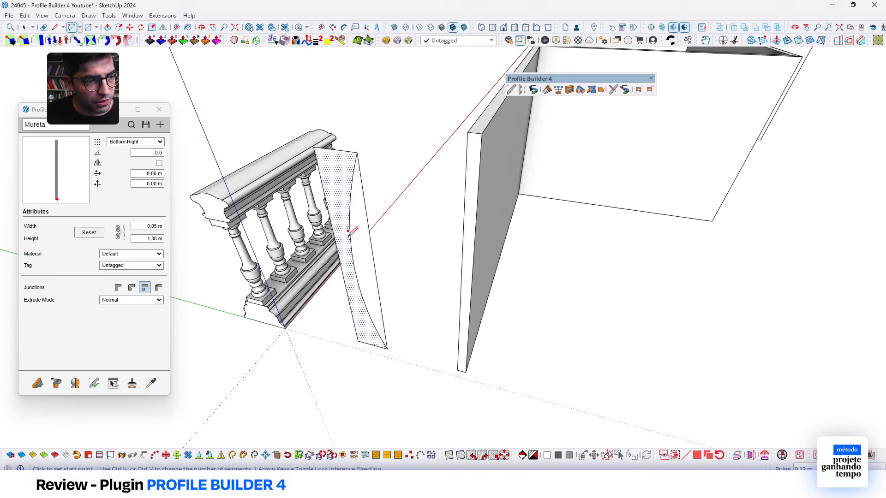
Delete the face's straight outer edge beyond the arc, keeping the concave face.
key(space)
click(369, 247)
key(space)
click(338, 194)
middle_drag(582, 235, 534, 219)
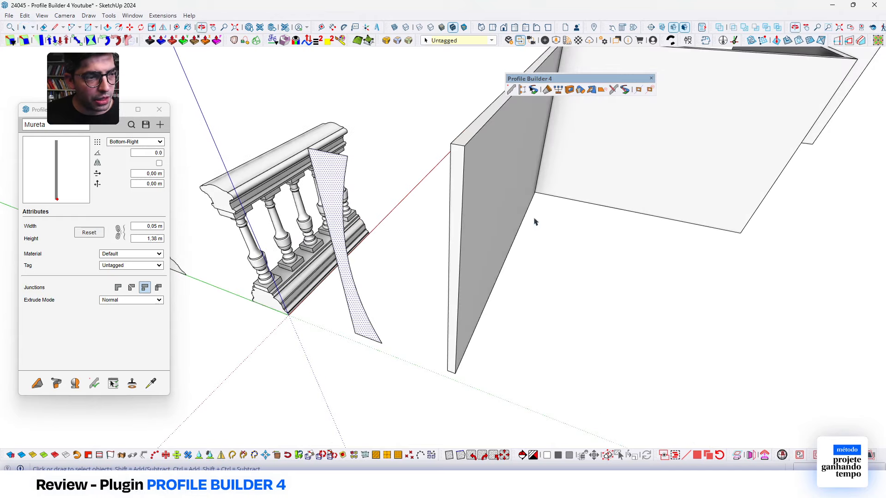
Select the concave face beside the balustrade and create a new profile named maluco from it.
click(499, 178)
scroll(403, 295, down, 3)
middle_drag(619, 194, 592, 190)
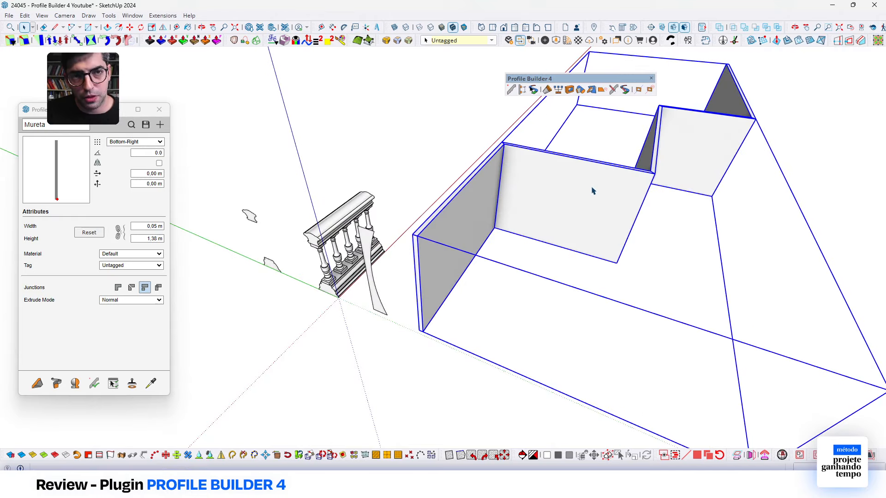
scroll(384, 259, up, 2)
click(359, 236)
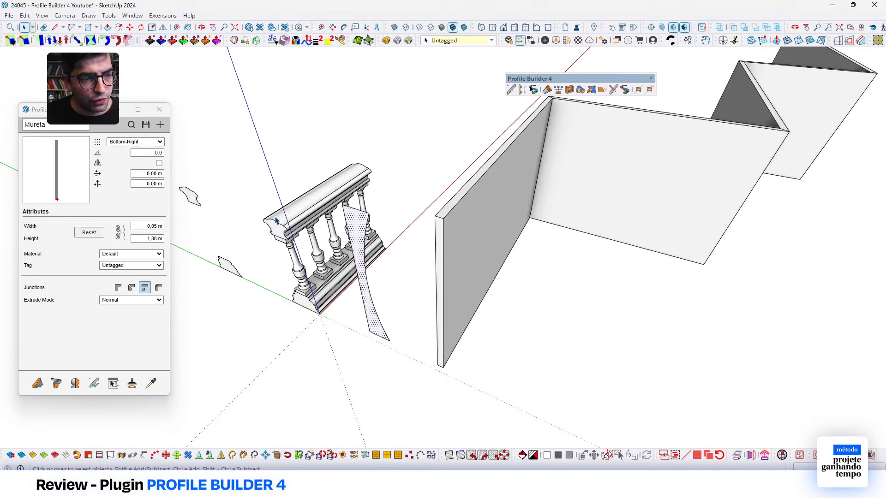
click(160, 124)
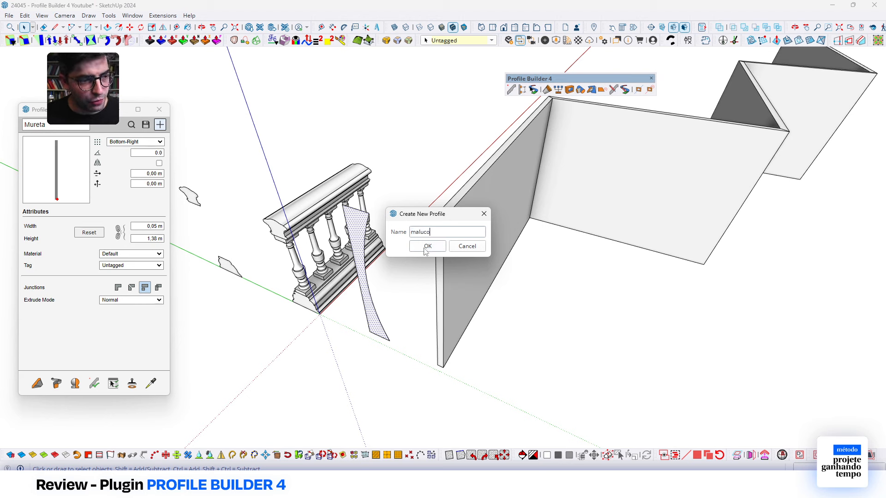
click(427, 246)
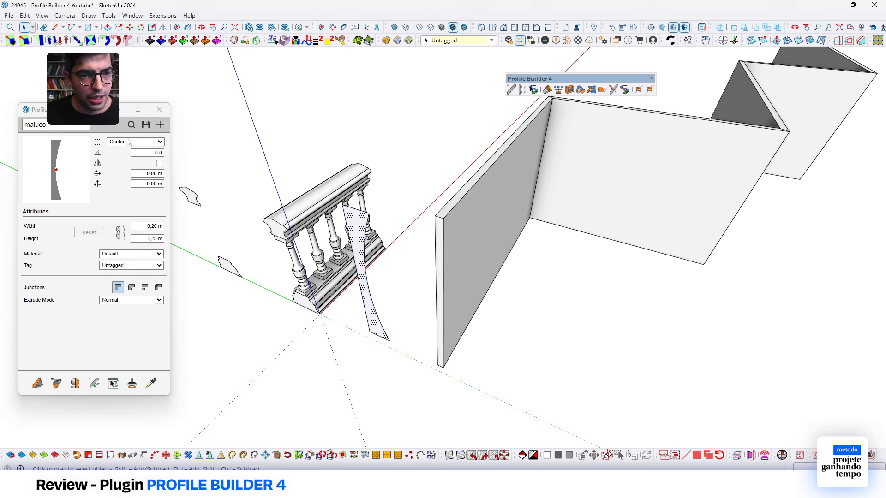
Set the maluco profile's placement point to Bottom-Left and apply the profile to the whole wall with all attributes included.
click(129, 142)
click(135, 191)
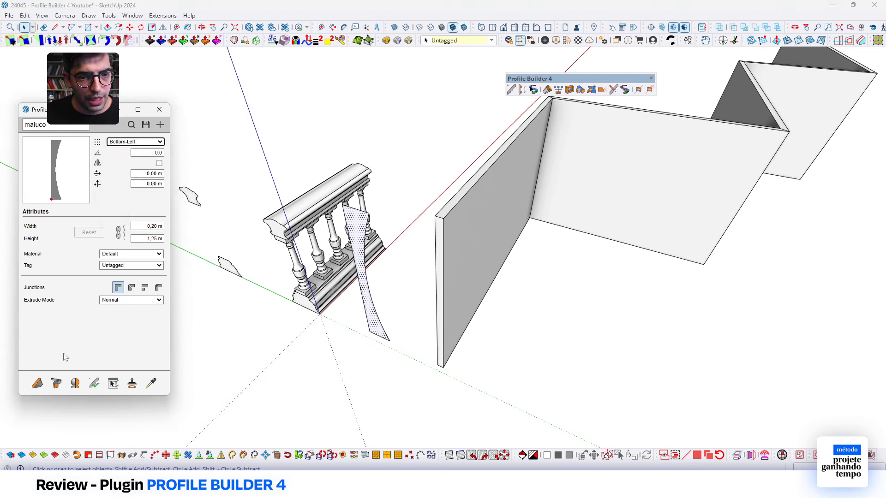
click(94, 382)
click(467, 247)
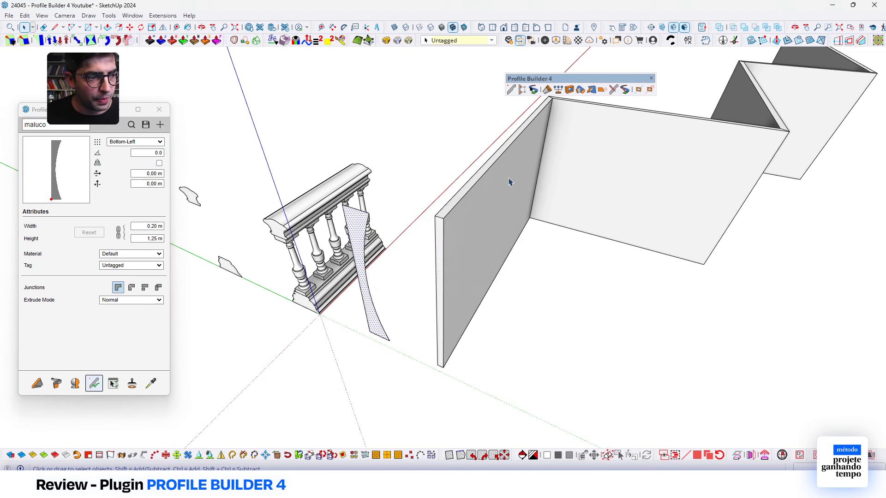
click(502, 238)
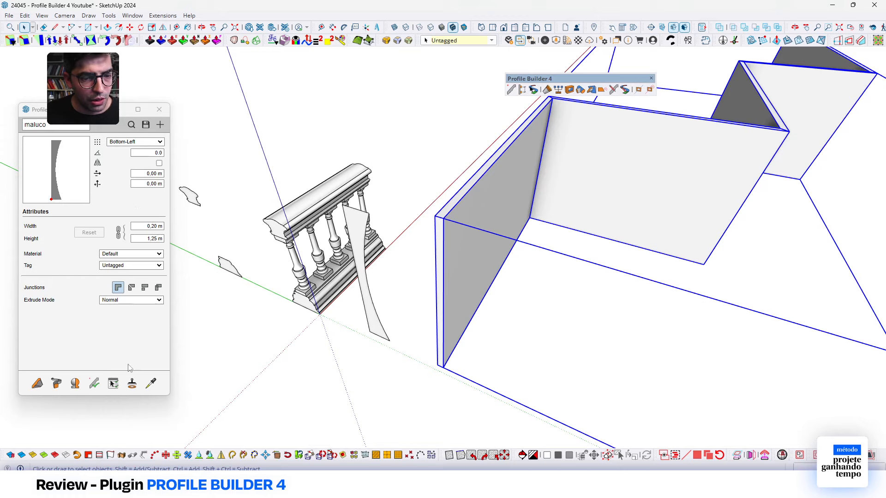
click(94, 383)
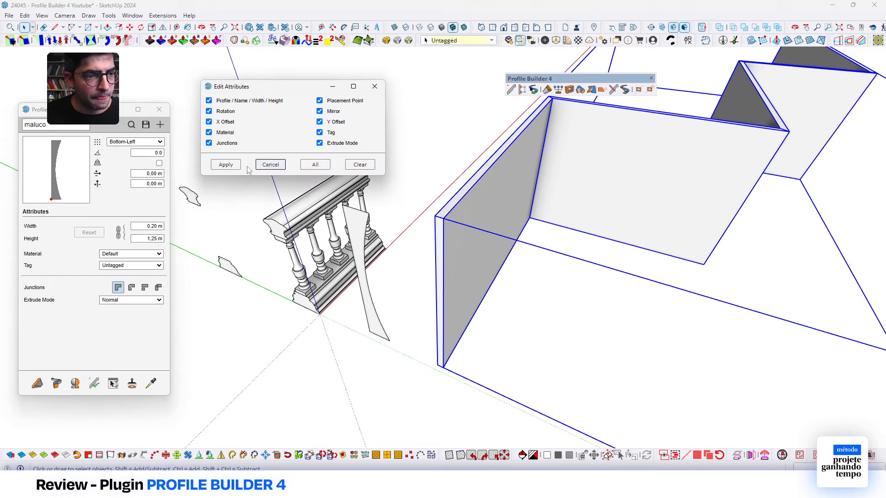
click(226, 164)
middle_drag(618, 180, 389, 248)
Save the maluco profile as maluco.skp in the Profile Builder 4 Youtube folder.
click(396, 247)
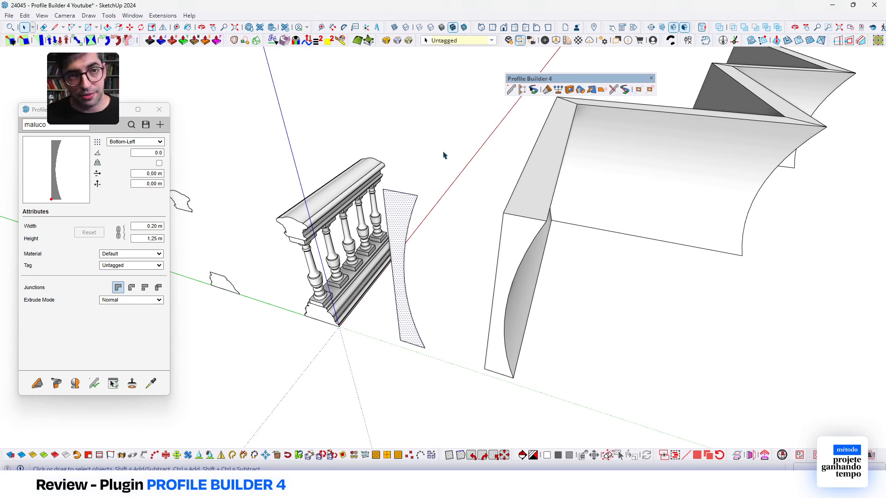
middle_drag(443, 154, 635, 174)
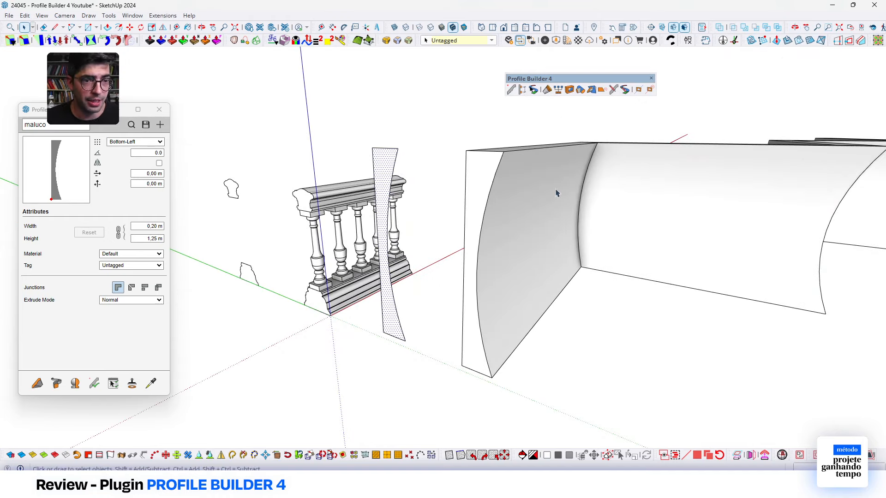
click(146, 125)
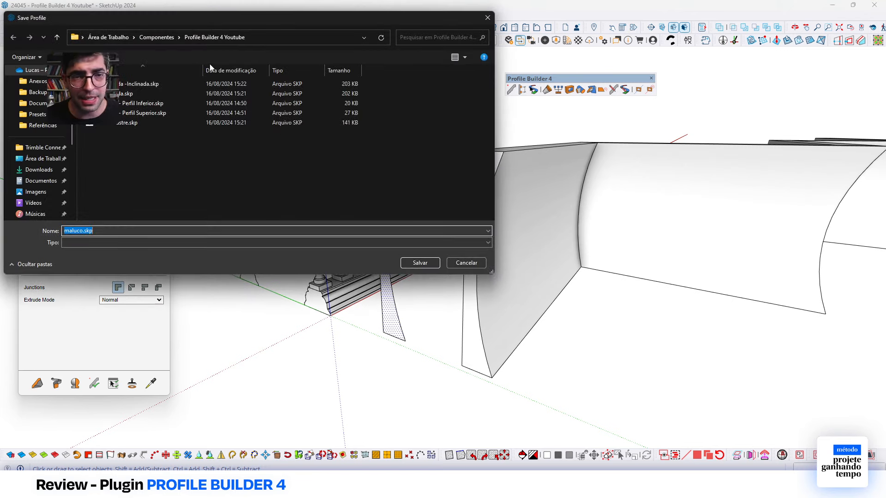
drag(214, 22, 271, 40)
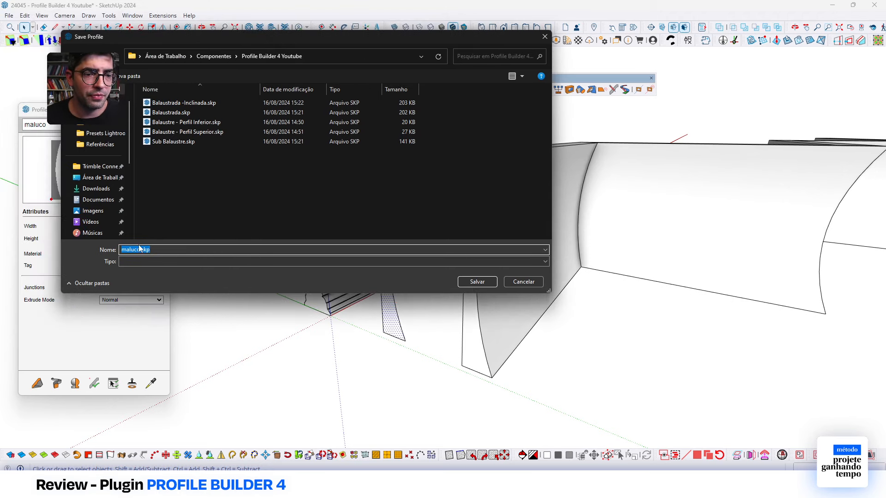
click(477, 282)
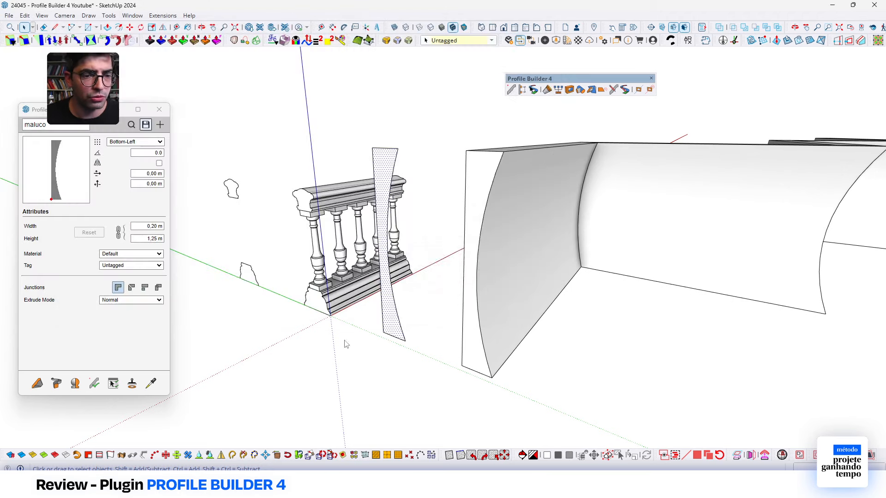
click(450, 249)
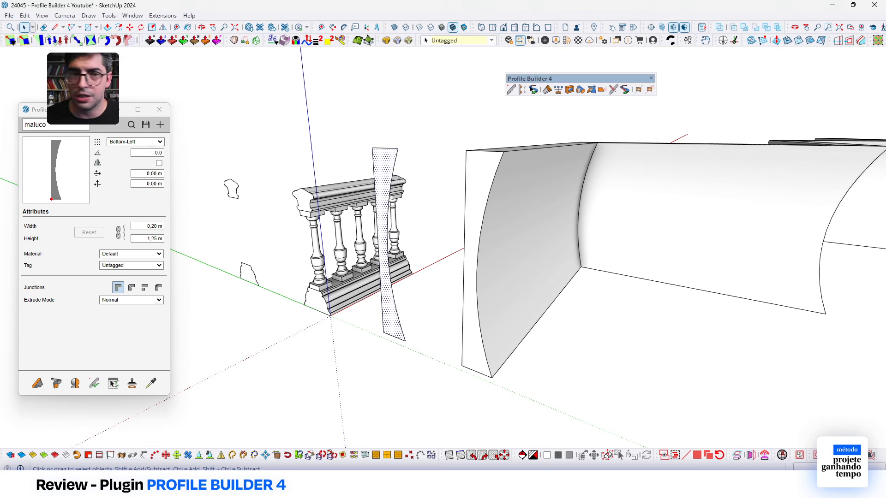
Load the saved Balaustre - Perfil Inferior profile and apply it to the whole wall with its attributes.
drag(83, 107, 66, 145)
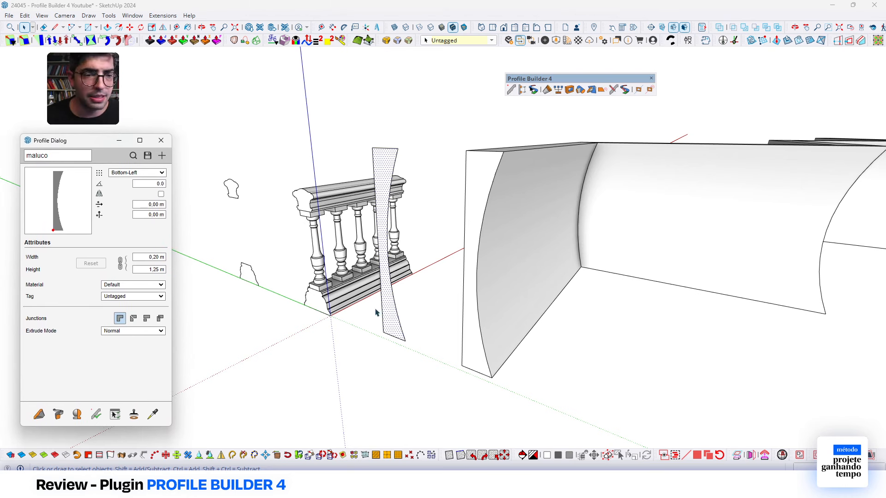
middle_drag(331, 328, 419, 246)
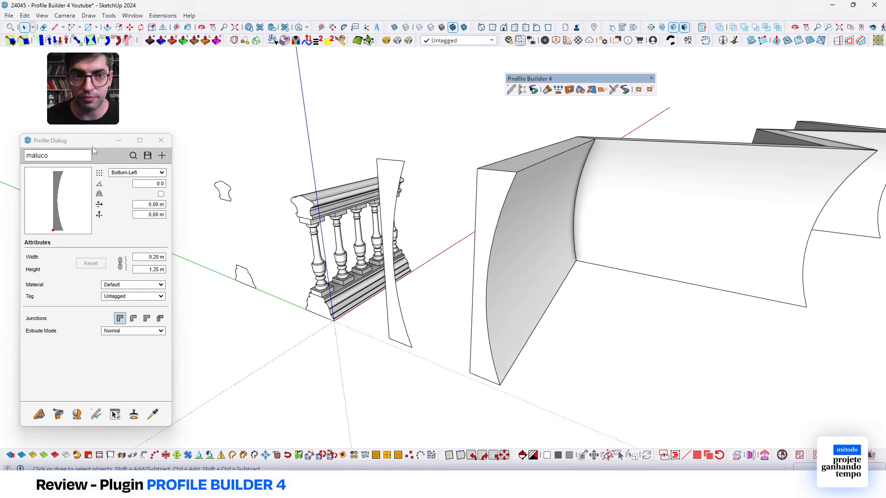
click(133, 156)
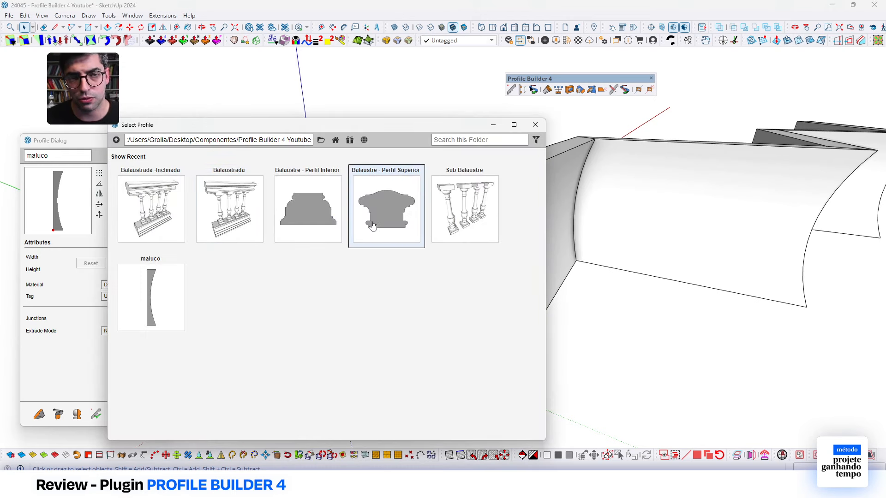
click(321, 211)
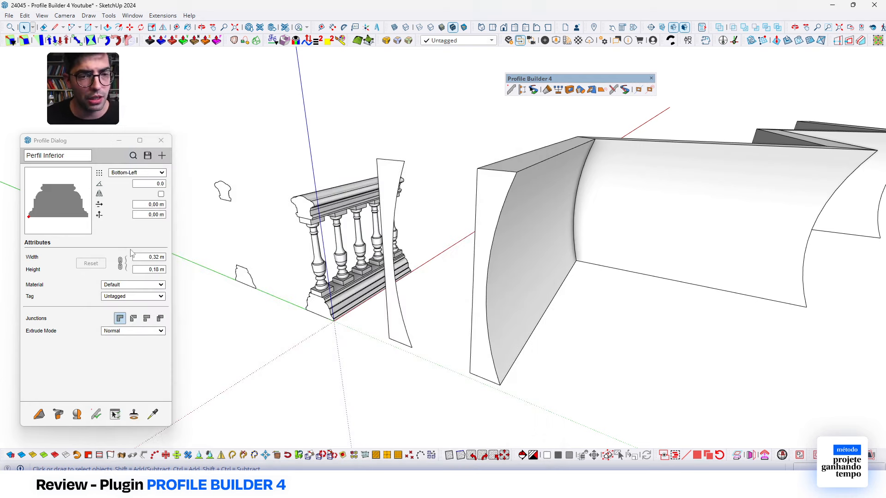
click(609, 161)
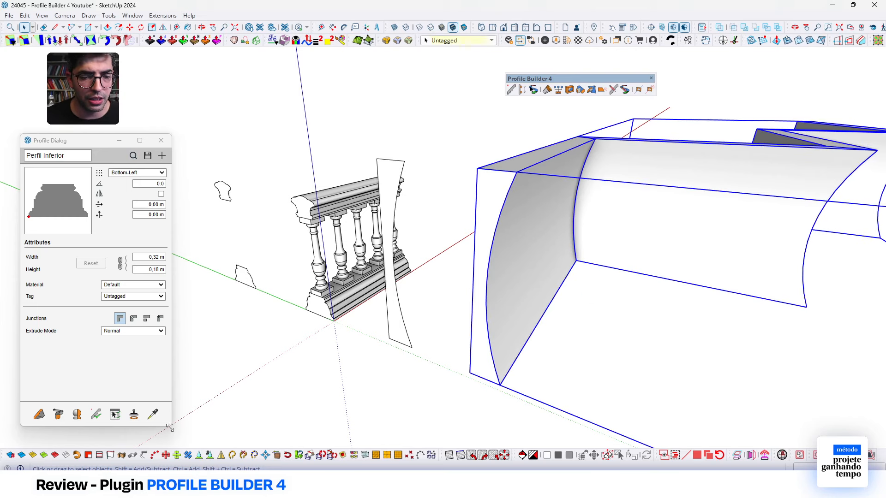
click(96, 414)
click(219, 168)
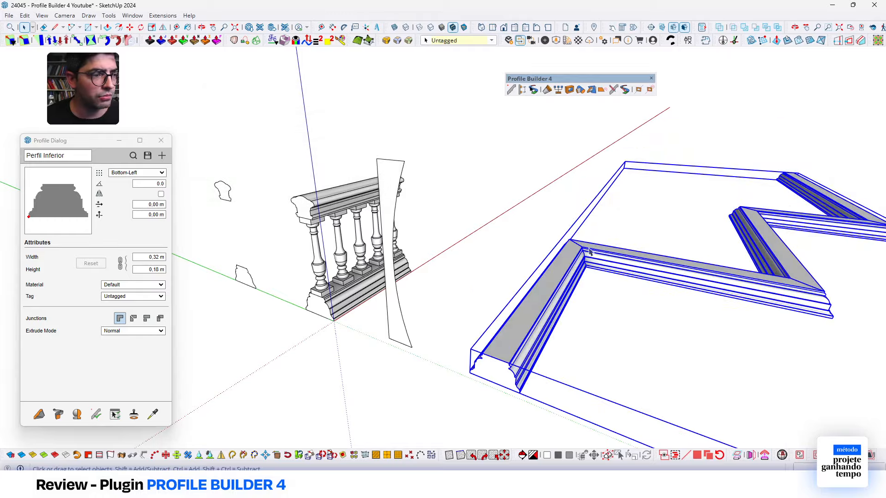
Revolve the Perfil Inferior profile about a vertical axis in front of the balustrade to make a round base, and inspect its shape.
mouse_move(637, 360)
middle_down()
mouse_move(611, 336)
mouse_move(575, 201)
mouse_move(529, 150)
mouse_move(625, 378)
mouse_move(793, 378)
mouse_move(804, 348)
mouse_move(635, 371)
middle_up()
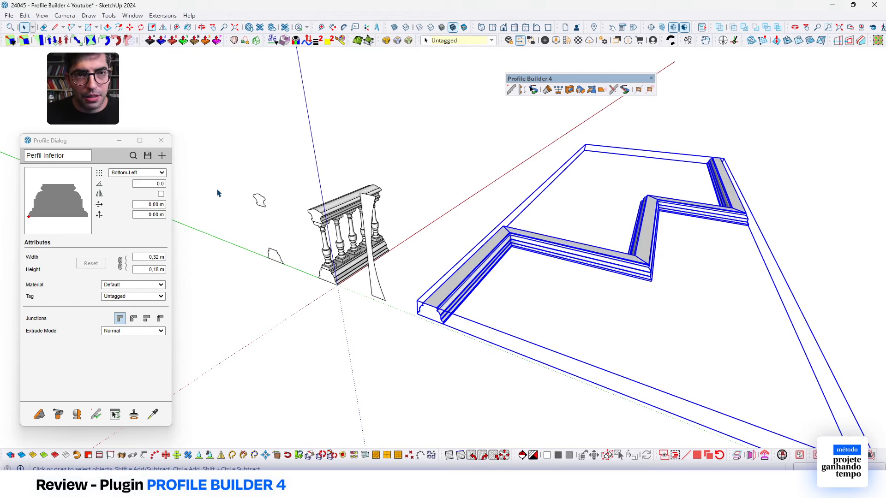
middle_drag(363, 250, 388, 303)
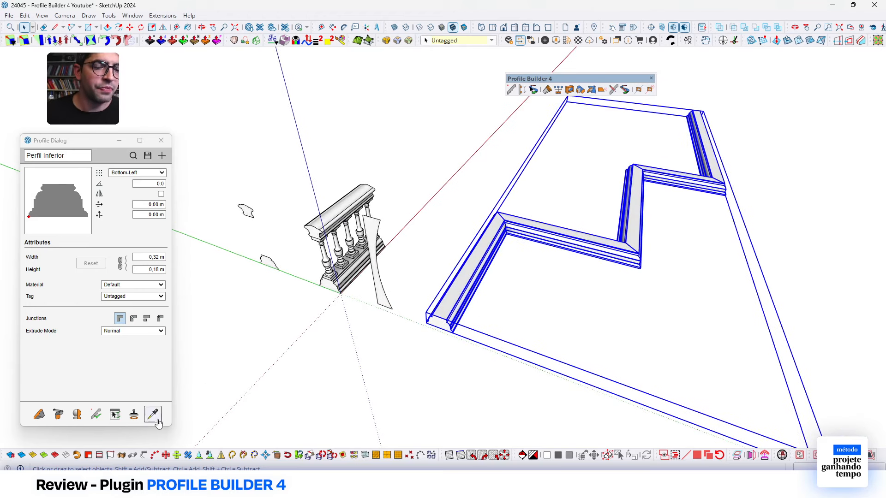
click(75, 417)
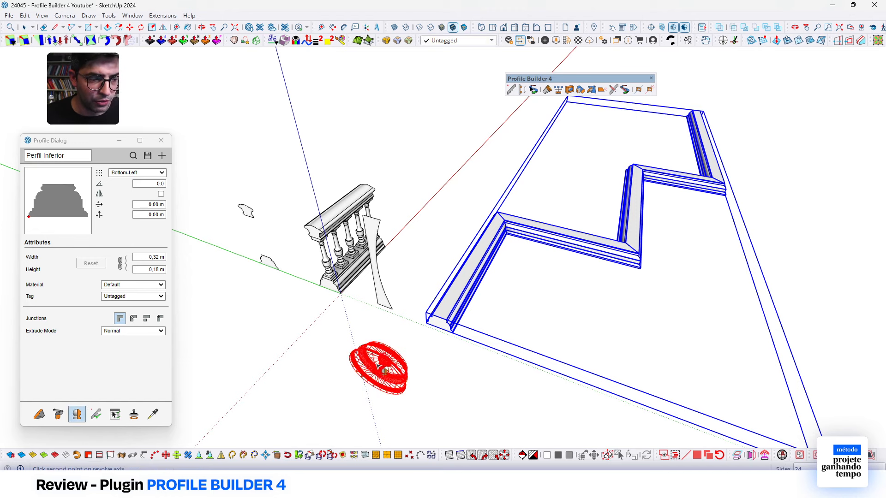
click(378, 366)
middle_drag(378, 366, 306, 316)
middle_drag(452, 372, 452, 438)
scroll(384, 361, up, 3)
key(space)
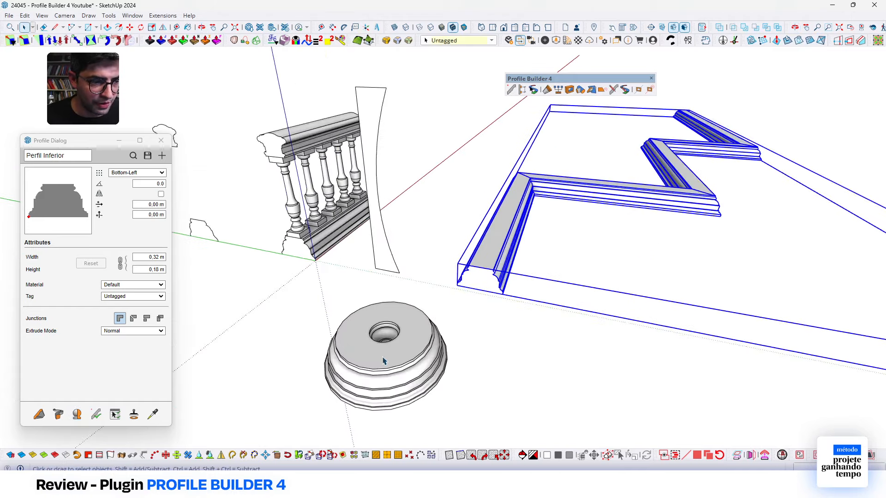
click(387, 364)
middle_drag(433, 371, 579, 237)
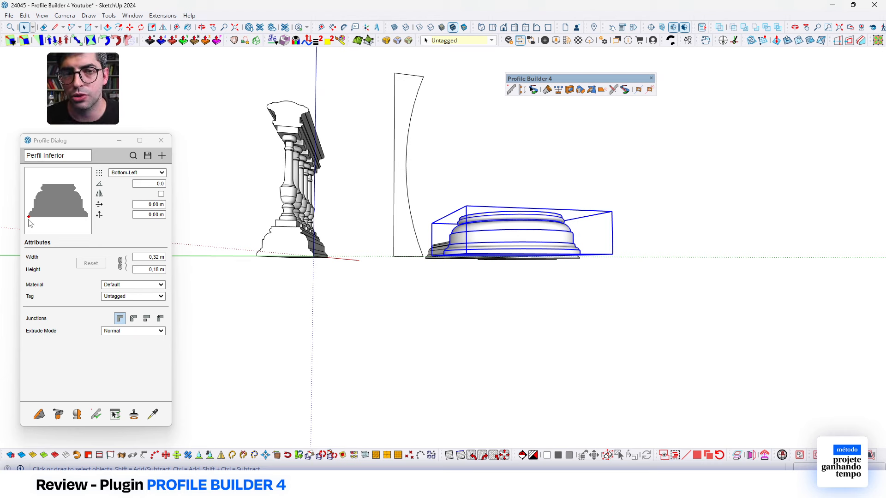
middle_drag(593, 267, 443, 286)
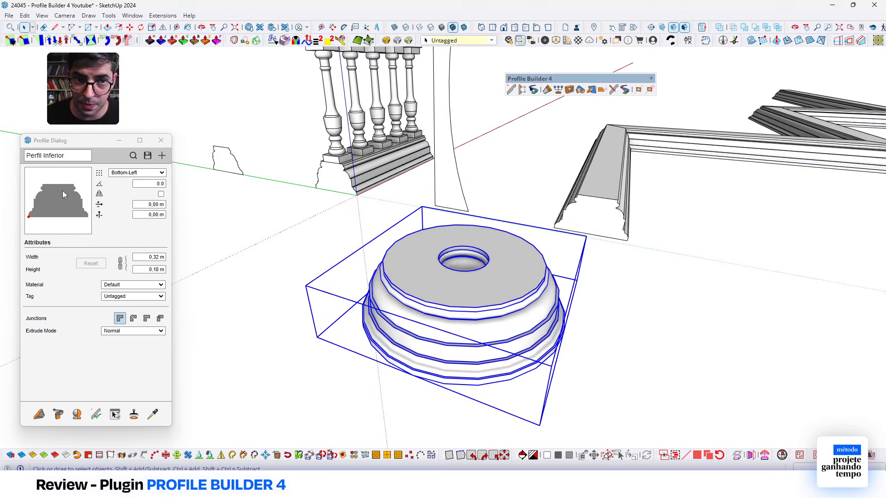
Place a section plane named Section 1 on the round base's side and move it about 0.29 m along the red axis through its centre.
click(651, 27)
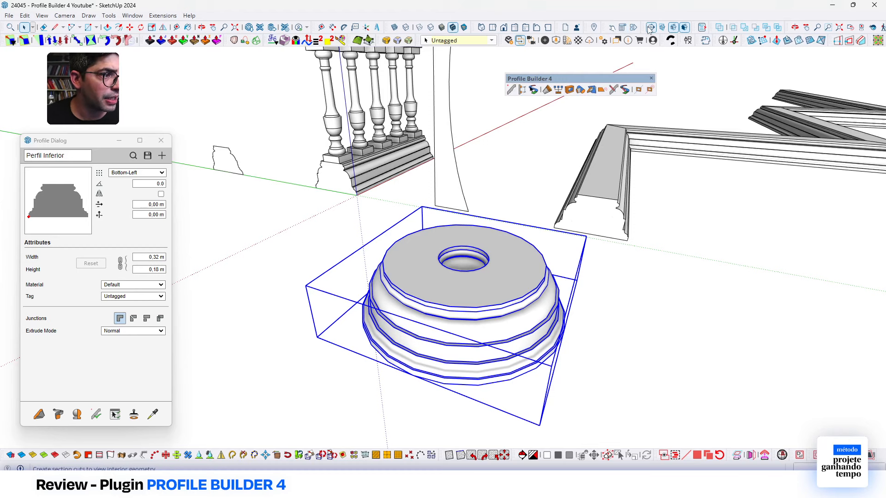
click(415, 356)
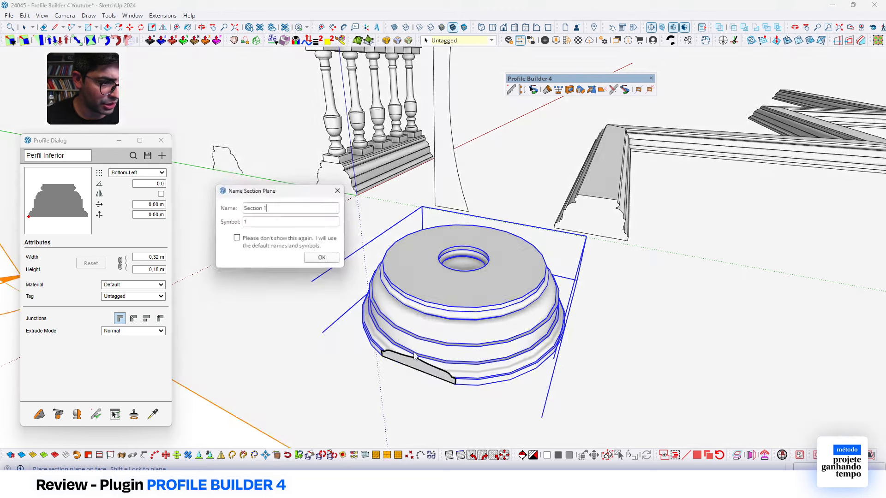
click(322, 258)
key(m)
click(294, 389)
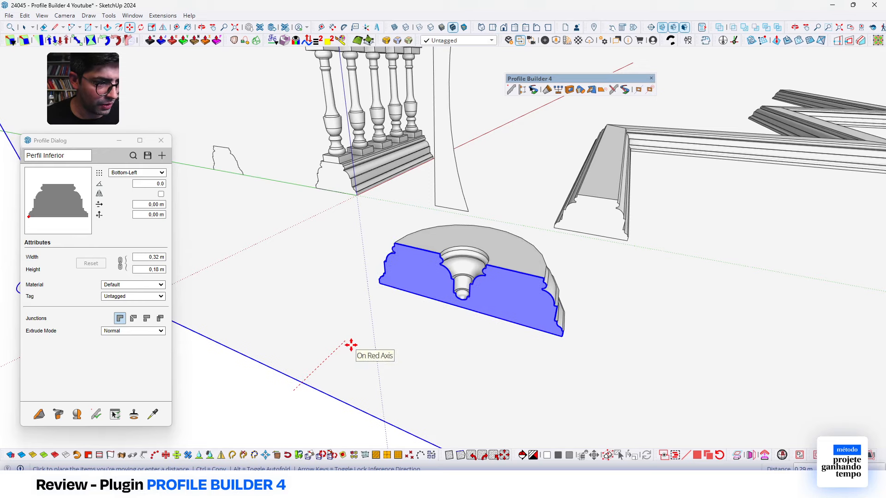
click(352, 345)
Delete the section plane and the revolved round base.
middle_drag(514, 352, 520, 334)
key(space)
key(Delete)
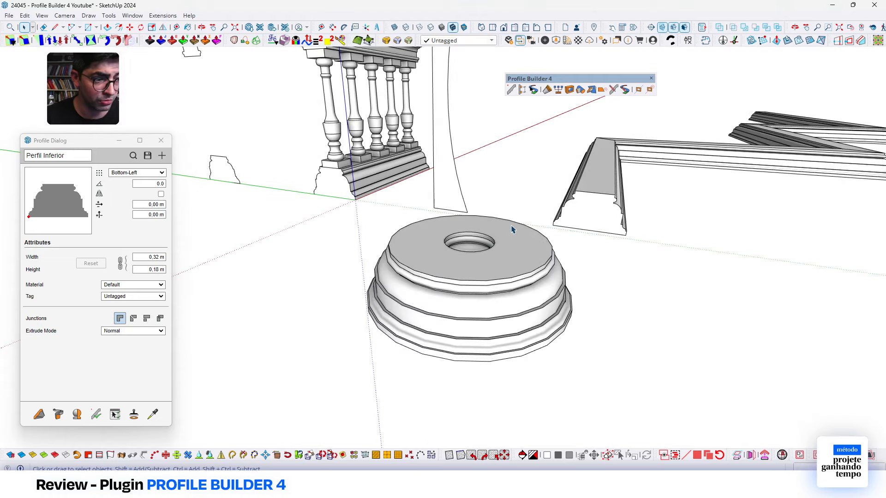
click(518, 251)
key(Delete)
Delete the concave face beside the balustrade and the zigzag wall made with the Perfil Inferior profile.
scroll(460, 215, down, 1)
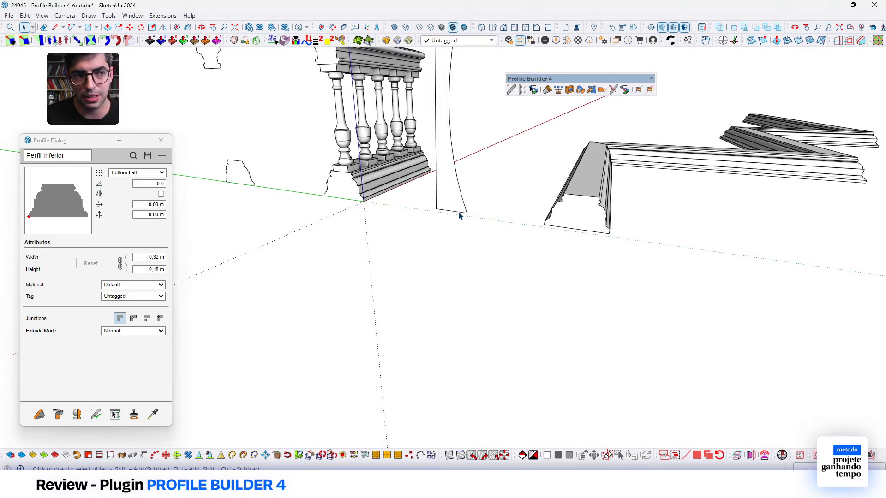
scroll(458, 213, down, 1)
middle_drag(561, 190, 563, 222)
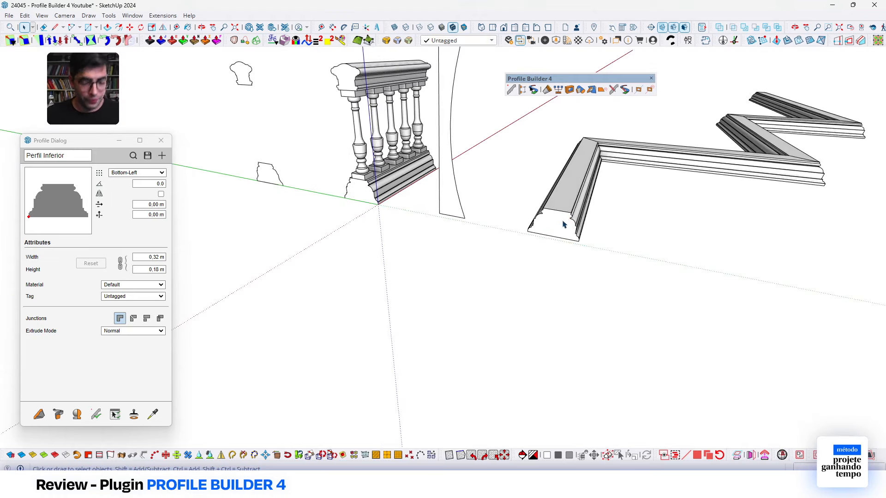
shift+middle_drag(346, 186, 362, 331)
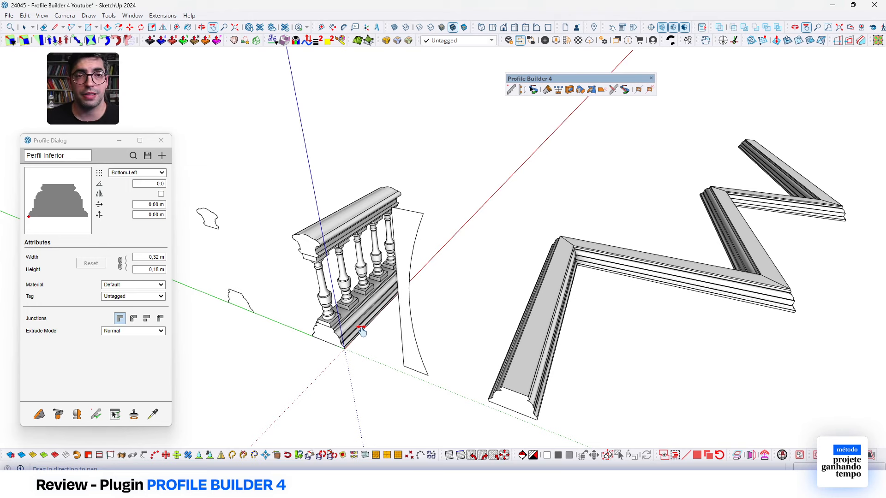
middle_drag(362, 331, 453, 368)
key(space)
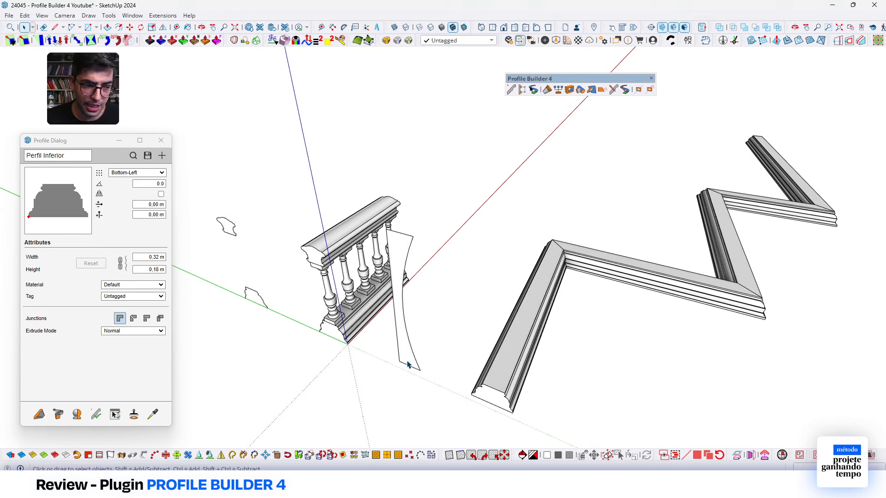
click(407, 365)
key(Delete)
scroll(417, 277, down, 5)
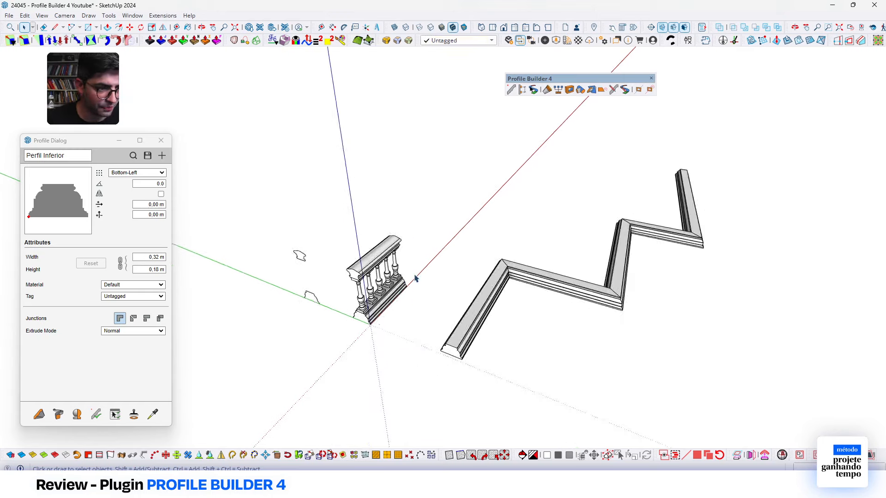
click(475, 281)
key(Delete)
Select the widest tall rectangular face away from the balustrade and check its size with the Tape Measure from its upper corner.
scroll(448, 309, up, 2)
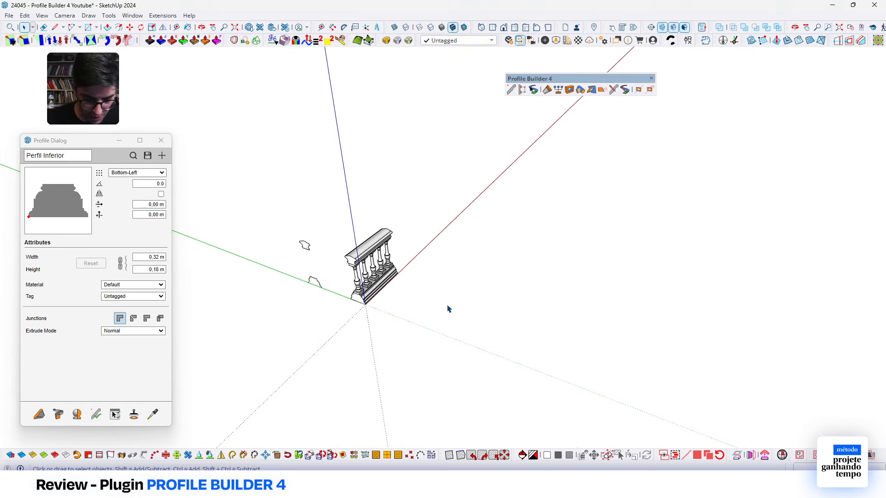
scroll(339, 256, down, 7)
scroll(536, 290, up, 5)
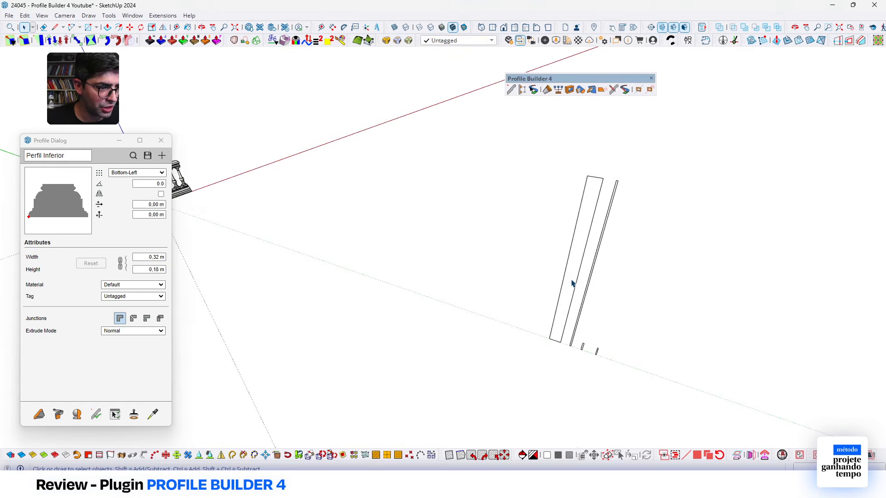
scroll(599, 275, up, 3)
scroll(361, 155, down, 4)
scroll(507, 186, up, 4)
click(512, 173)
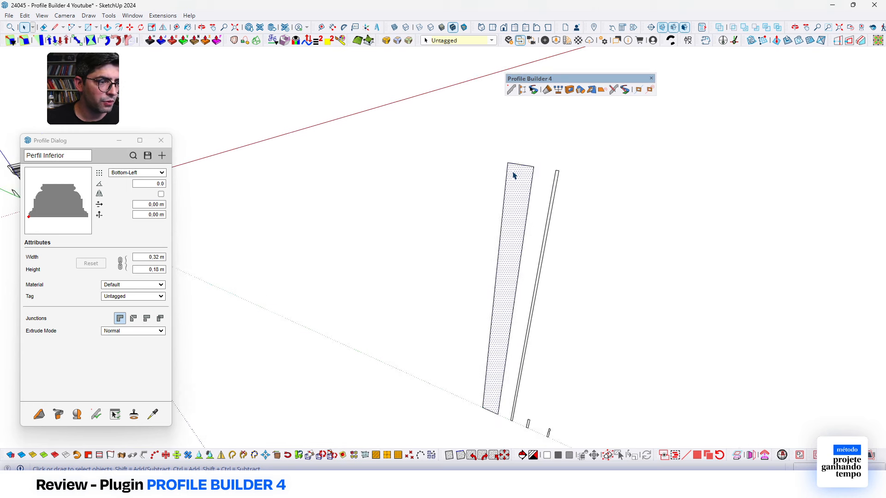
scroll(514, 175, up, 1)
key(t)
click(507, 162)
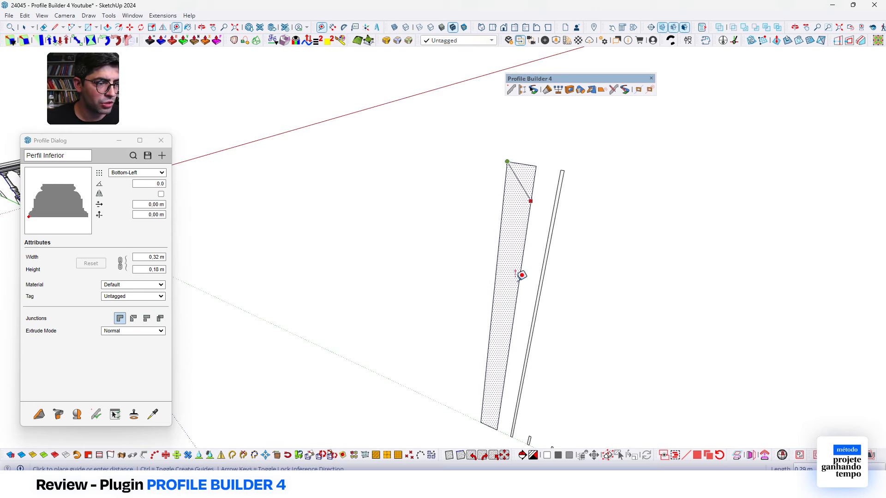
key(space)
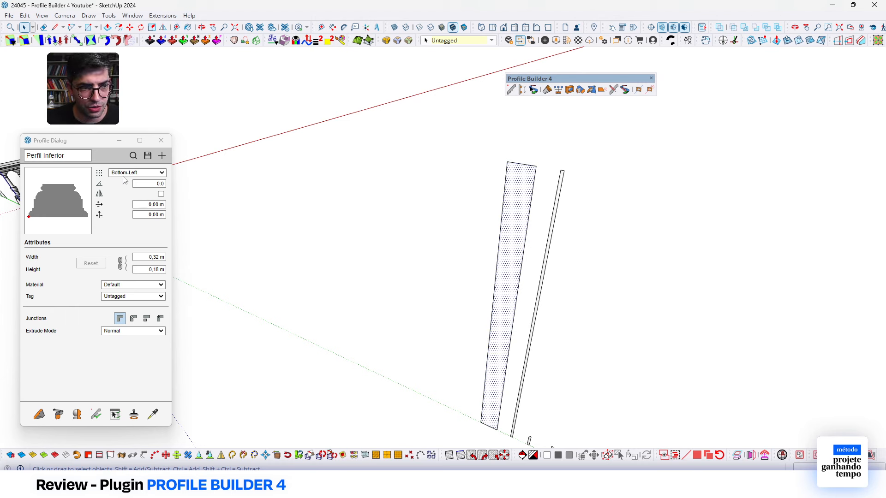
Create a new profile named ALVENARIA 18X280 from the selected tall rectangular face.
click(161, 156)
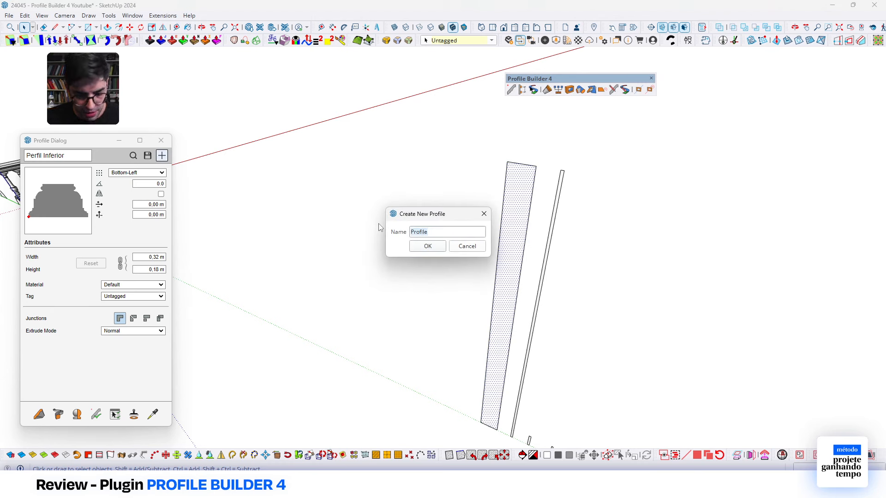
text(a)
key(BackSpace)
key(Caps_Lock)
text(ALVENARIA 1)
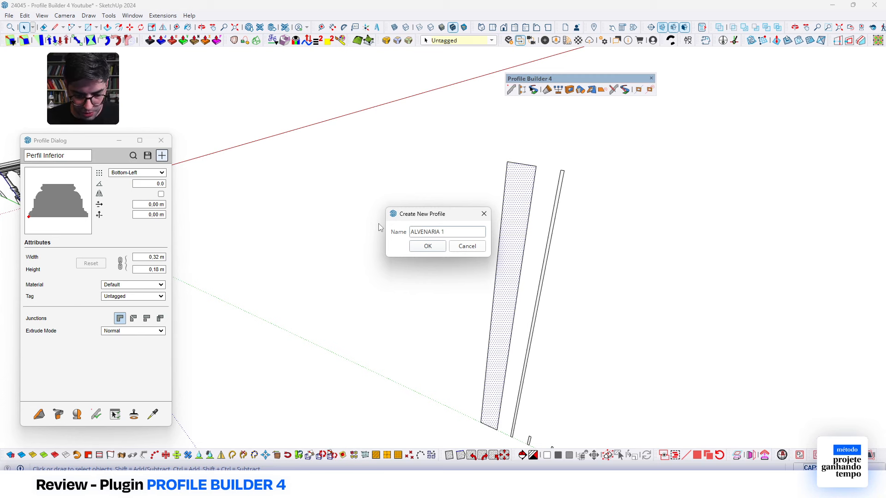
text(8X2)
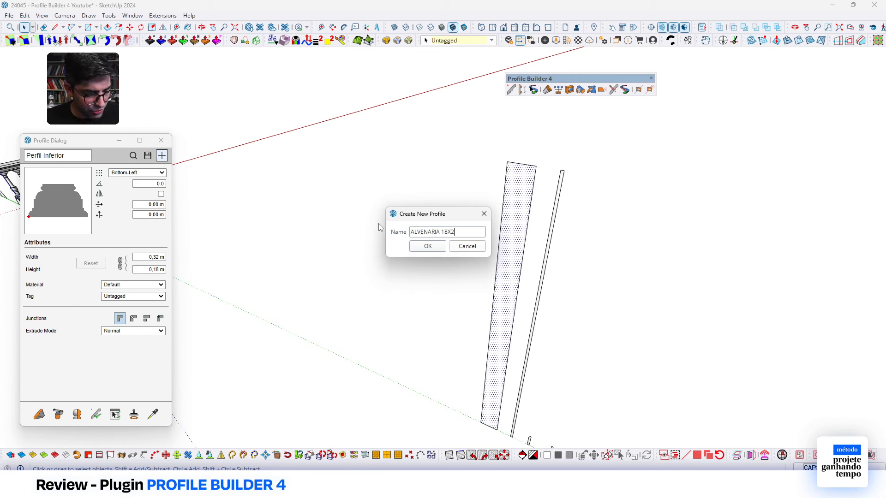
text(80)
click(427, 246)
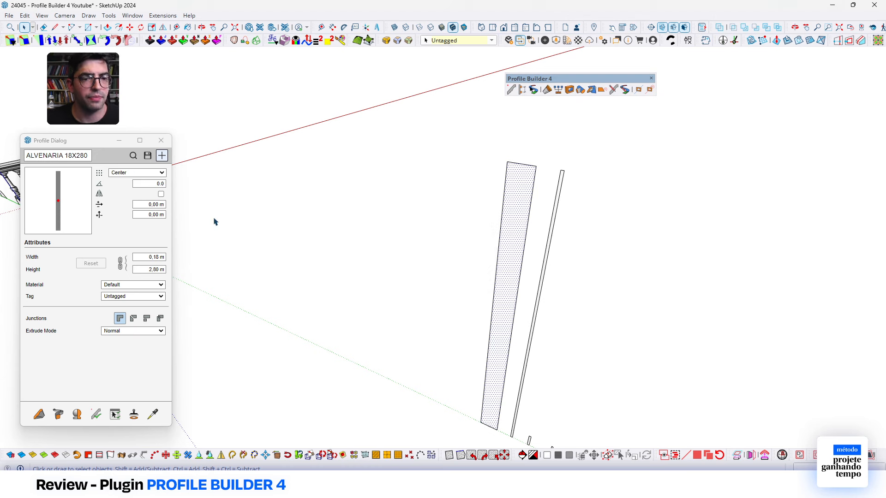
Set the ALVENARIA 18X280 profile's placement point to Bottom-Left and its rotation to 45 degrees, without mirroring.
click(124, 173)
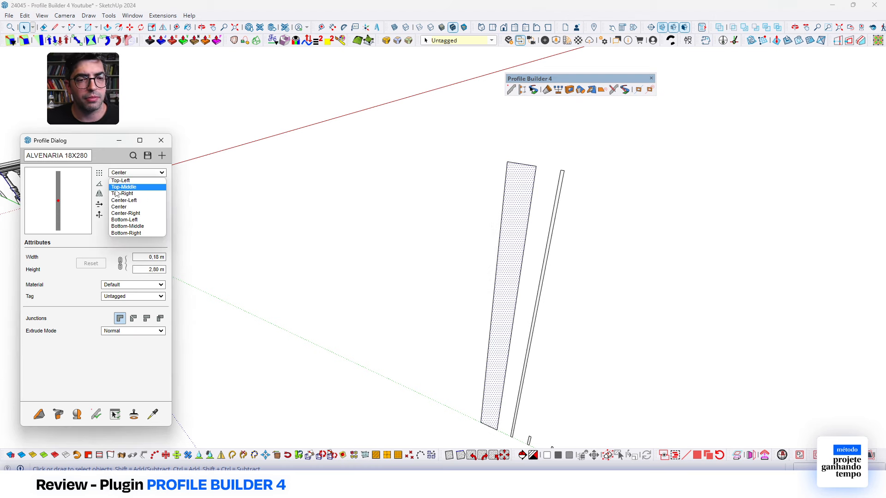
click(126, 220)
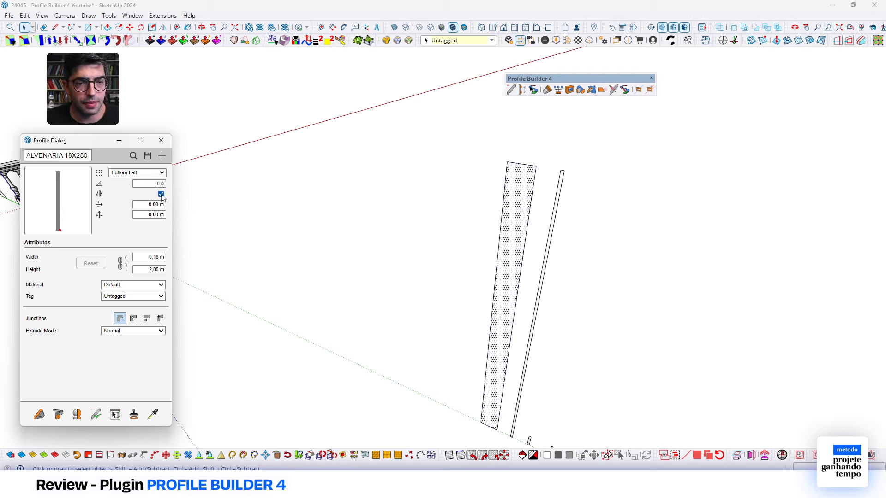
click(161, 194)
double_click(155, 184)
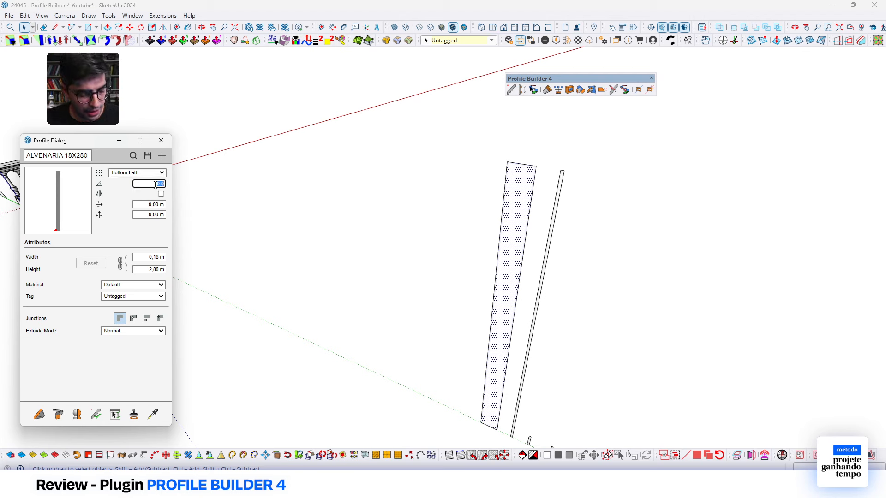
text(45)
key(Tab)
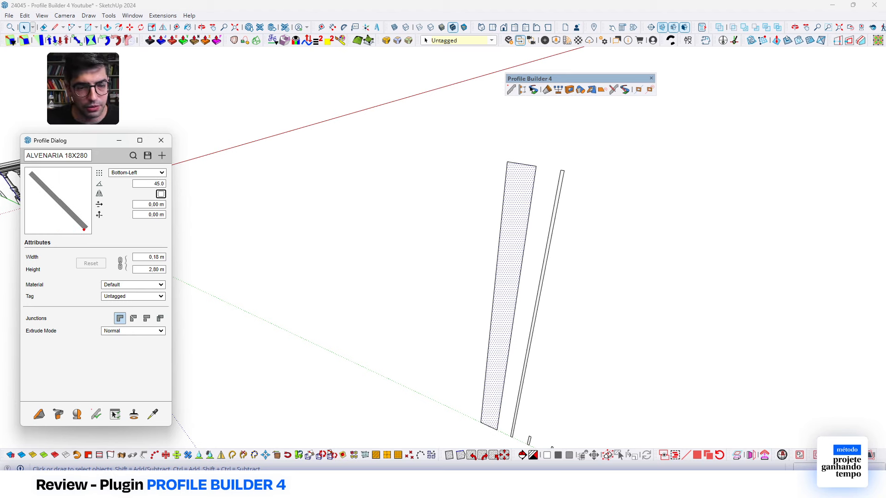
Build a single straight wall segment with the tilted ALVENARIA 18X280 profile in the open area beside the tall faces.
click(39, 414)
click(269, 317)
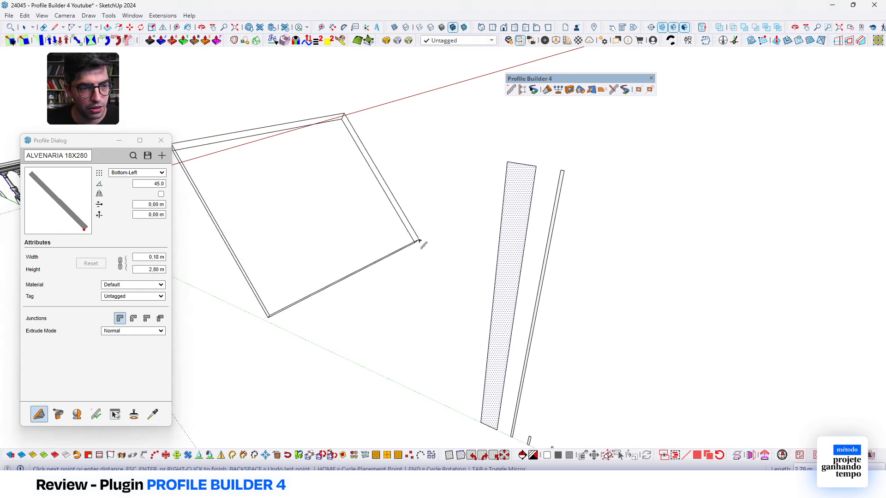
click(411, 210)
scroll(443, 240, down, 2)
middle_drag(447, 240, 462, 180)
key(space)
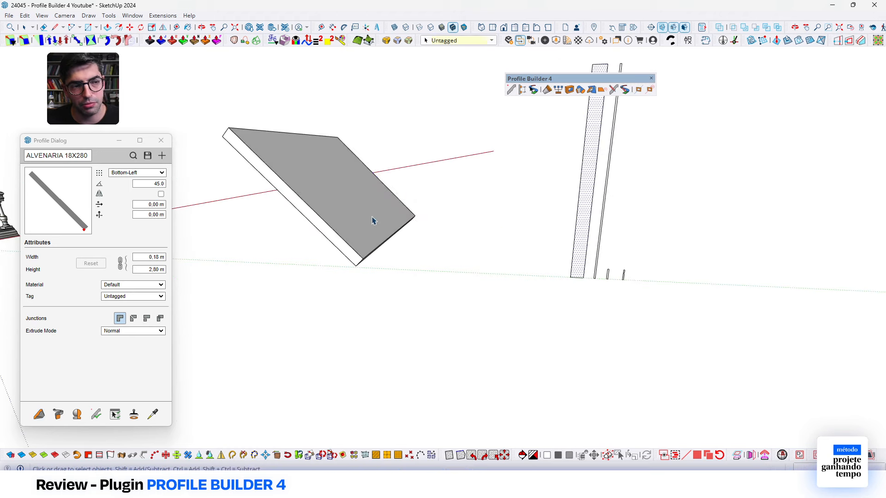
Set the selected wall's profile rotation to 0 and apply all edited attributes to it.
click(374, 221)
double_click(144, 186)
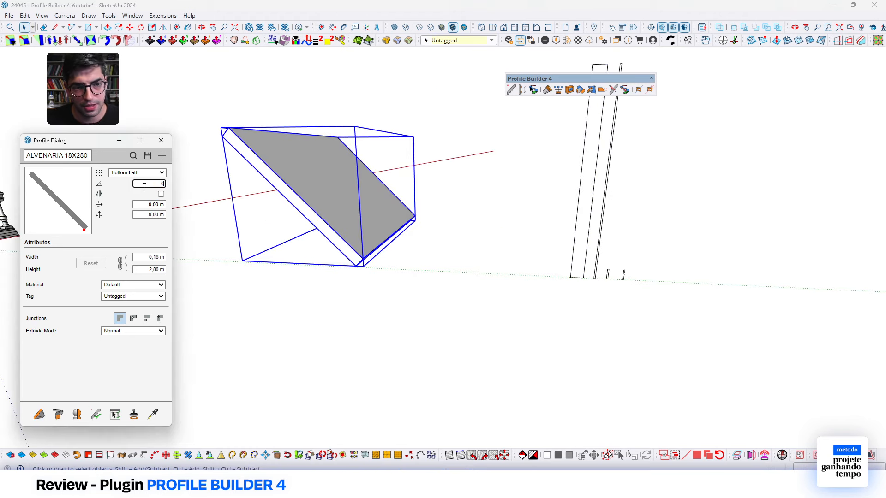
text(0)
key(Return)
click(96, 414)
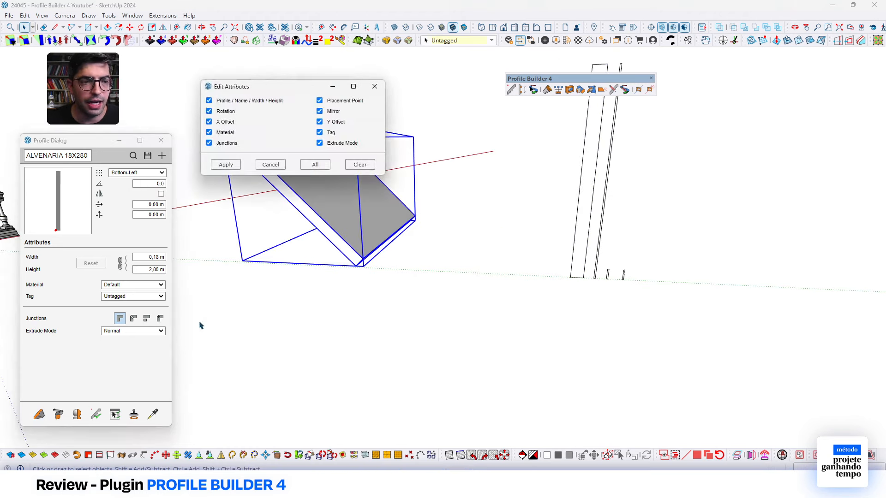
click(236, 164)
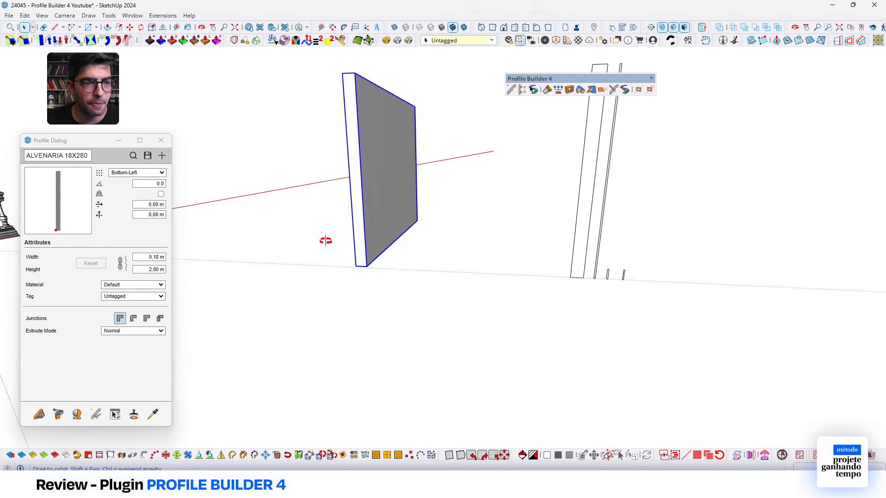
middle_drag(323, 240, 280, 284)
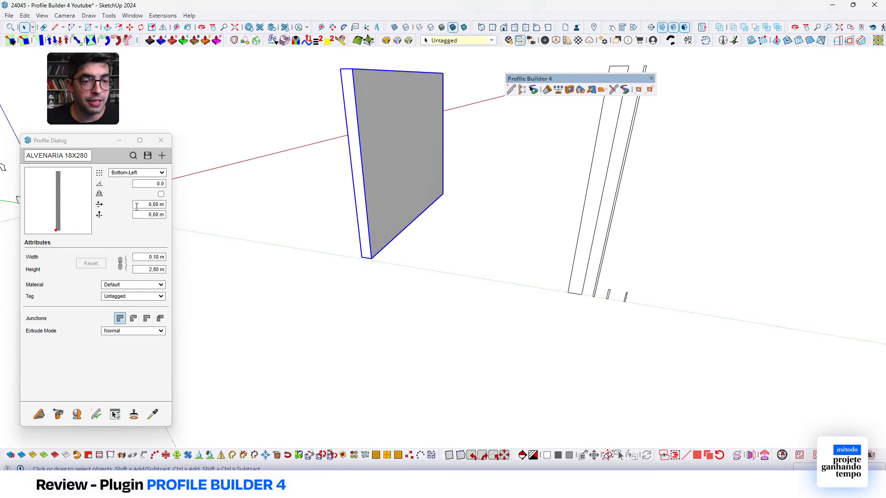
click(137, 207)
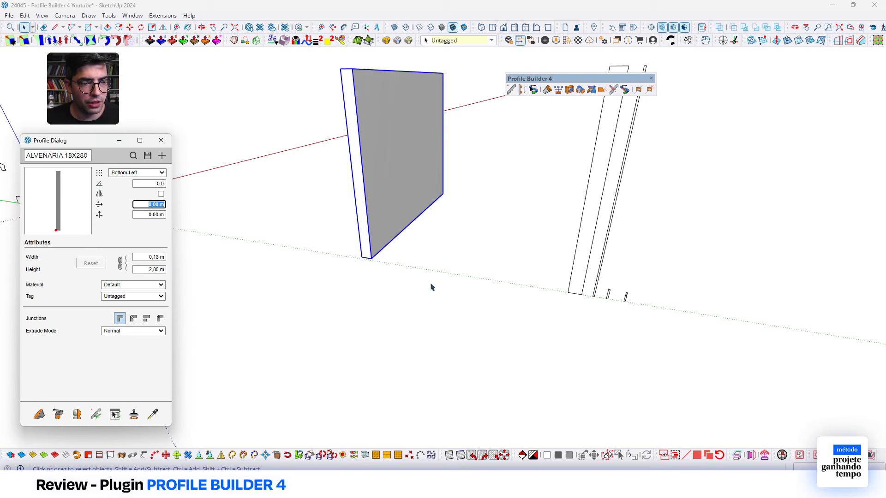
middle_drag(432, 286, 530, 310)
key(l)
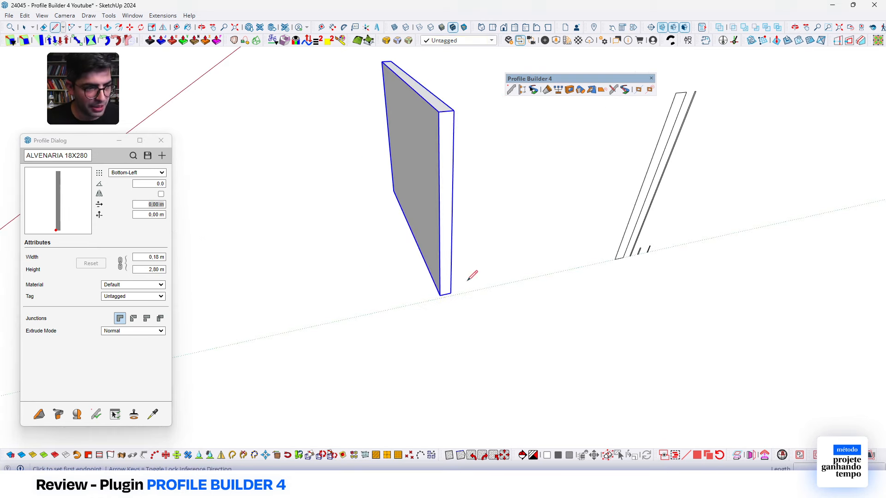
click(438, 291)
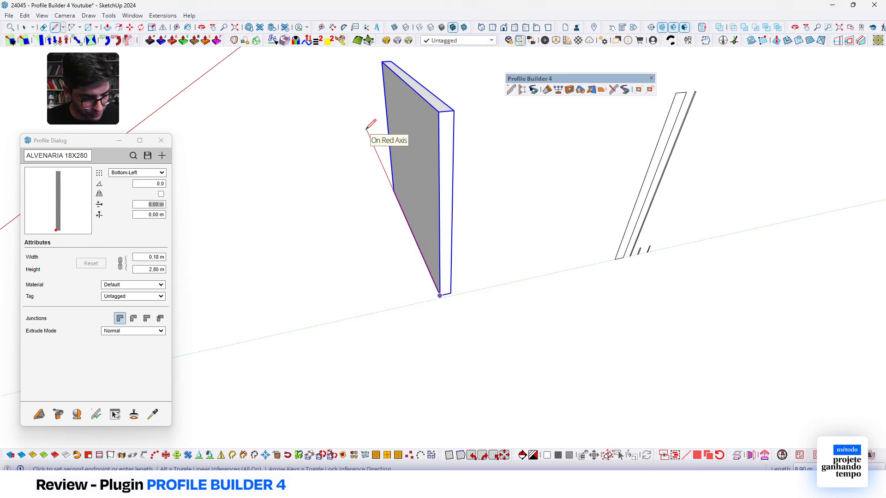
key(r)
click(440, 296)
scroll(185, 309, down, 1)
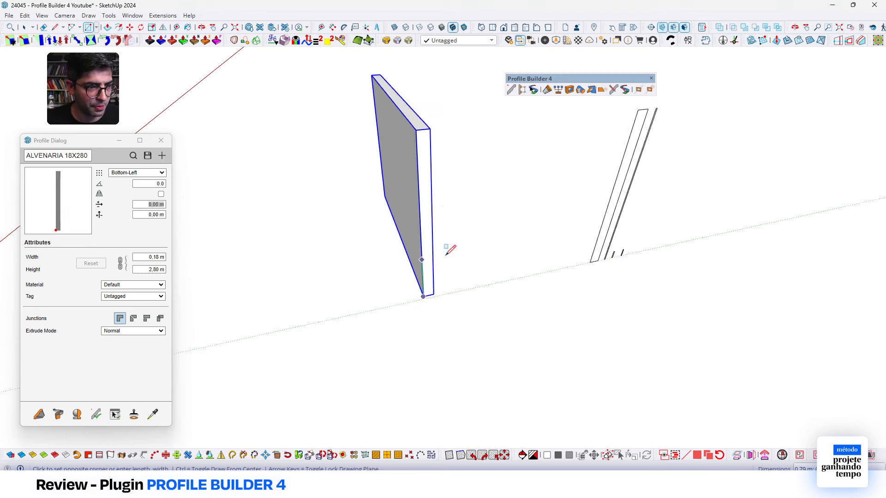
middle_drag(445, 255, 369, 298)
scroll(373, 298, down, 4)
scroll(447, 255, down, 2)
middle_drag(397, 267, 423, 255)
key(space)
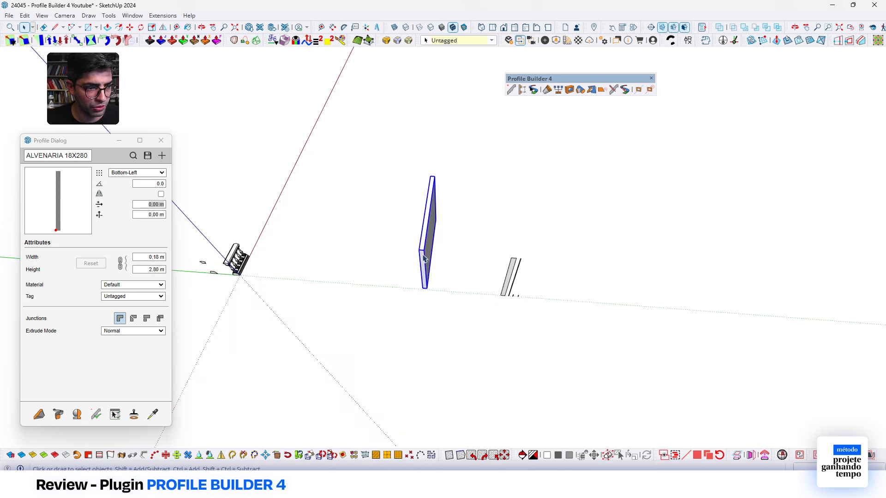
Draw a large ground rectangle from the wall's lower corner, delete its face and select the remaining outline.
key(r)
middle_drag(453, 314, 332, 296)
scroll(319, 266, up, 2)
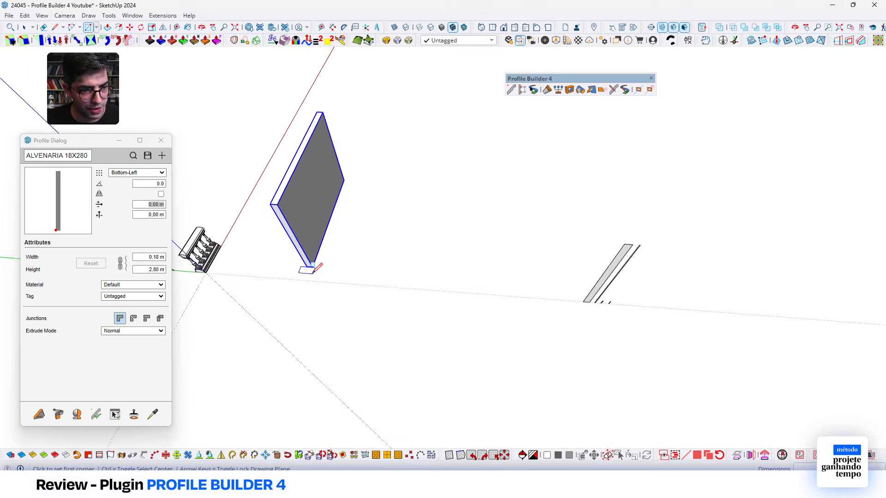
scroll(314, 271, up, 1)
click(307, 266)
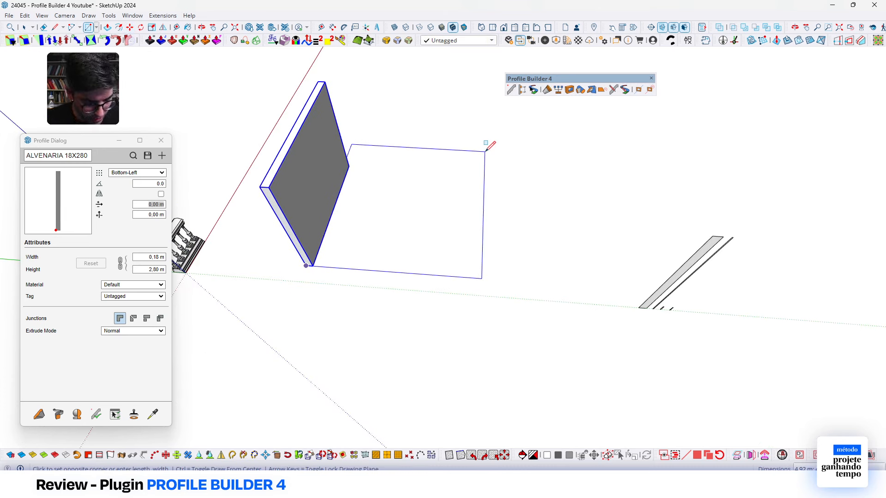
click(486, 150)
key(space)
click(431, 206)
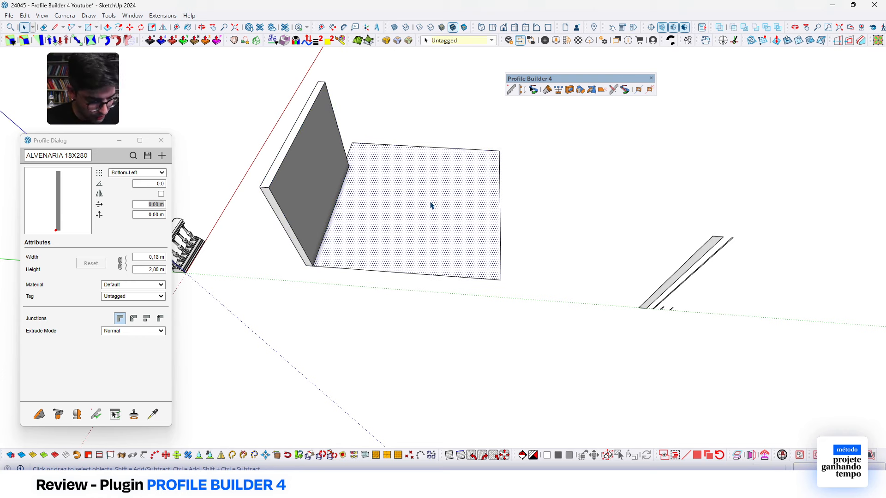
key(Delete)
triple_click(416, 147)
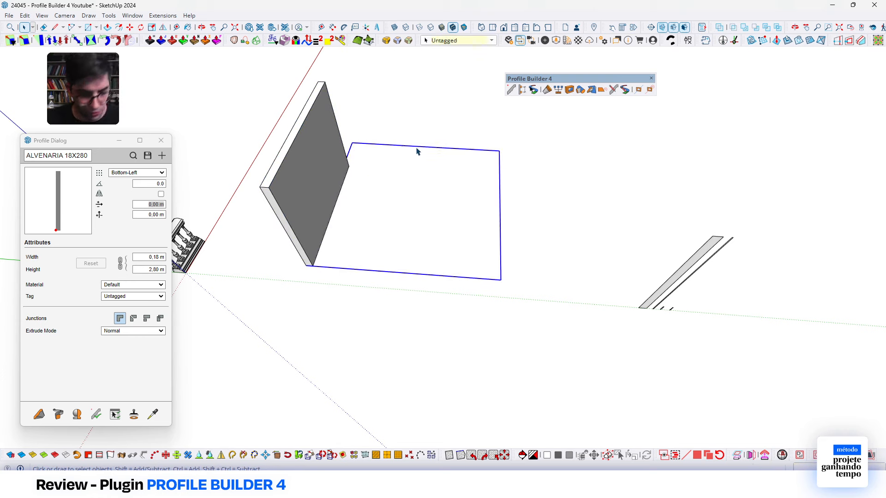
Create a tag named PROJEÇÃO and give it a dashed line style.
key(F4)
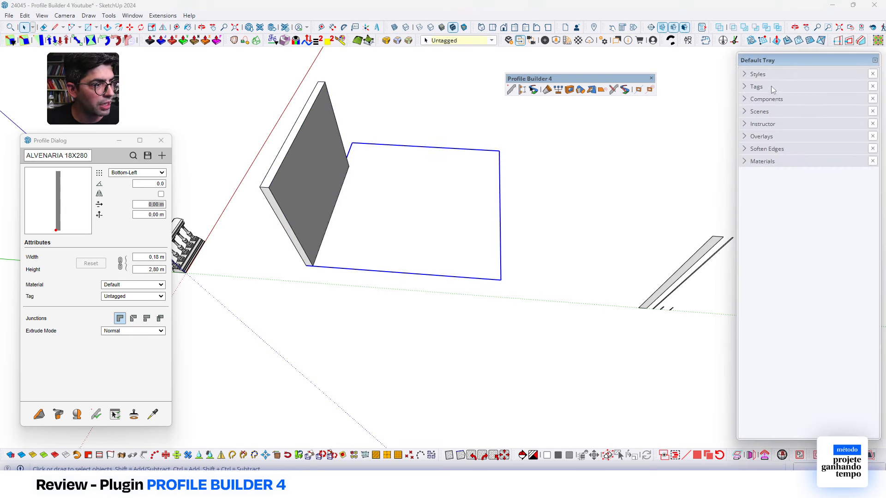
click(757, 86)
click(748, 101)
key(Caps_Lock)
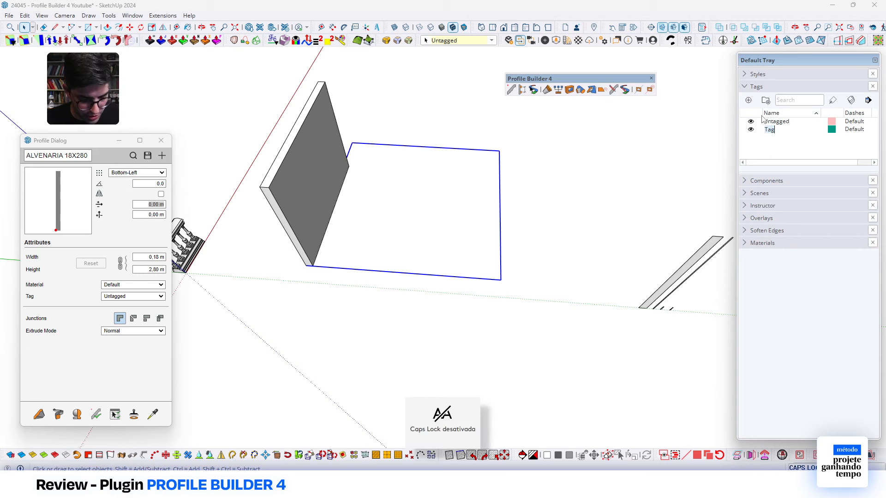
text(proj)
key(BackSpace)
key(BackSpace)
key(Caps_Lock)
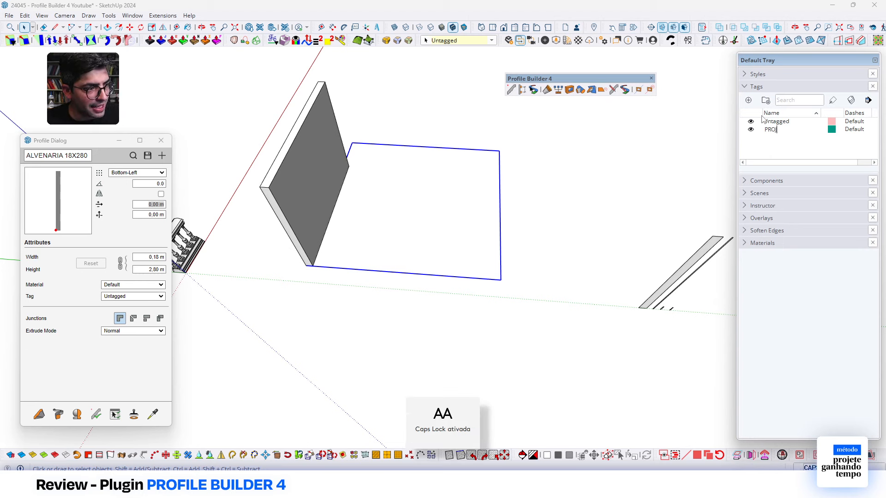
key(Return)
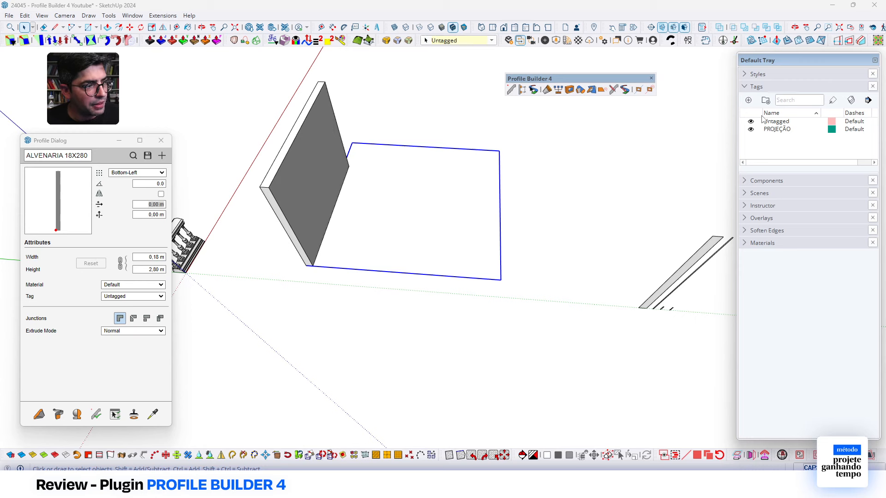
click(857, 134)
click(844, 148)
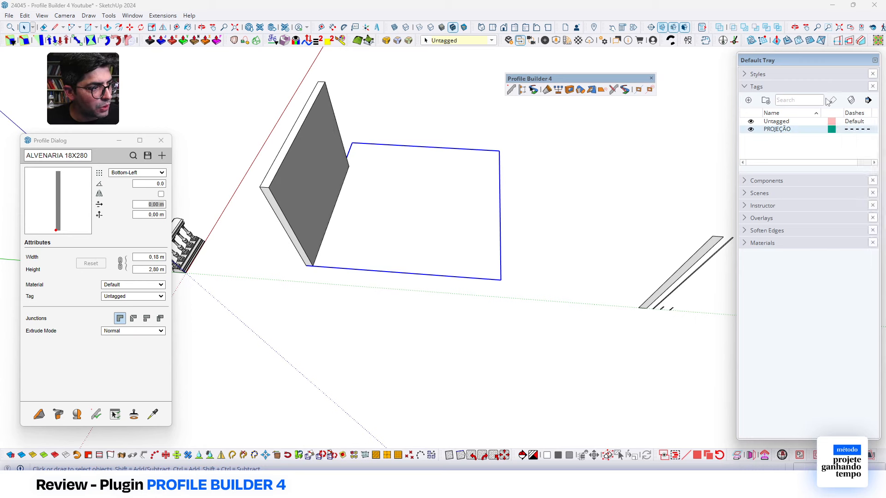
Apply the PROJEÇÃO tag to the ground rectangle's outline and select the wall standing on its edge.
click(833, 100)
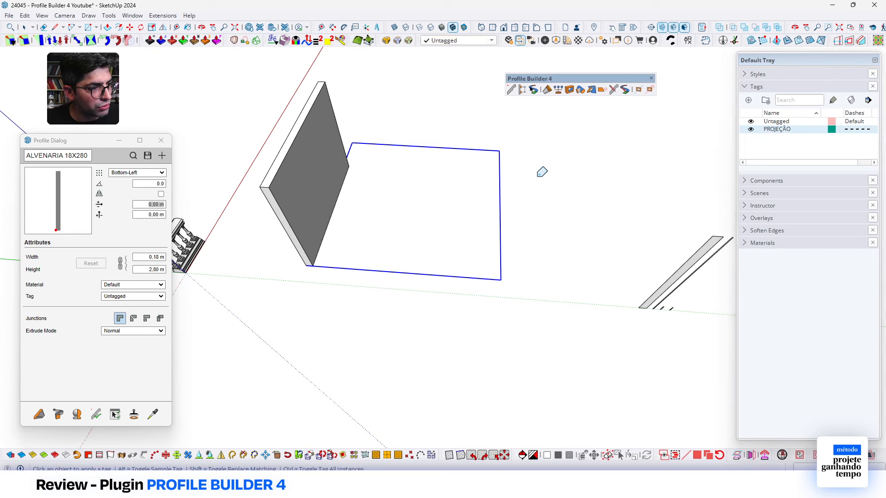
click(501, 178)
key(space)
click(522, 205)
mouse_move(466, 156)
middle_down()
mouse_move(346, 196)
mouse_move(352, 200)
middle_up()
click(346, 197)
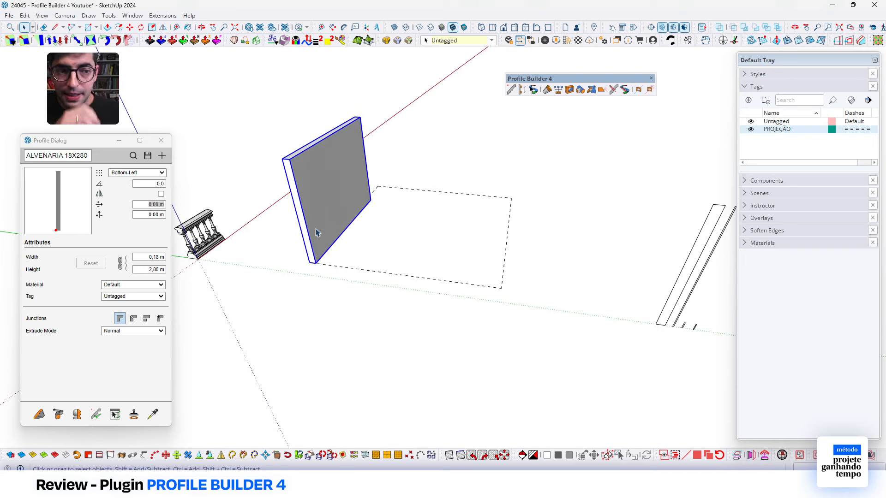
middle_drag(315, 232, 310, 251)
scroll(310, 253, up, 5)
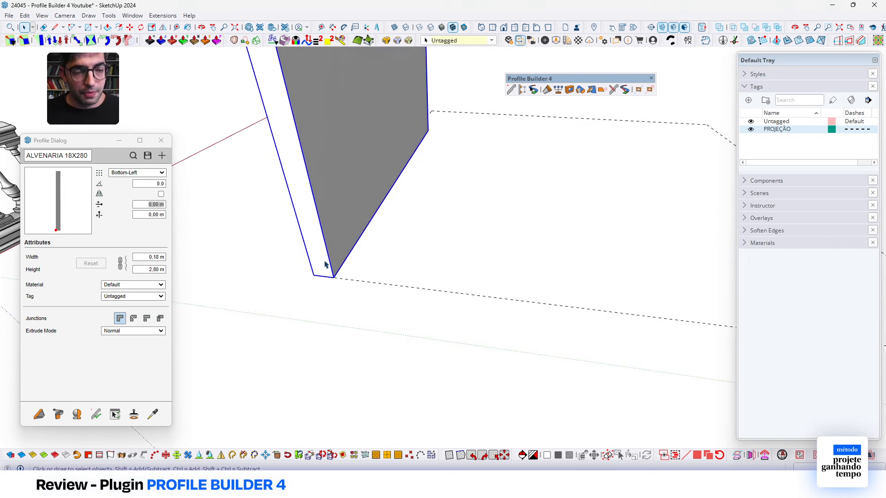
key(m)
click(316, 265)
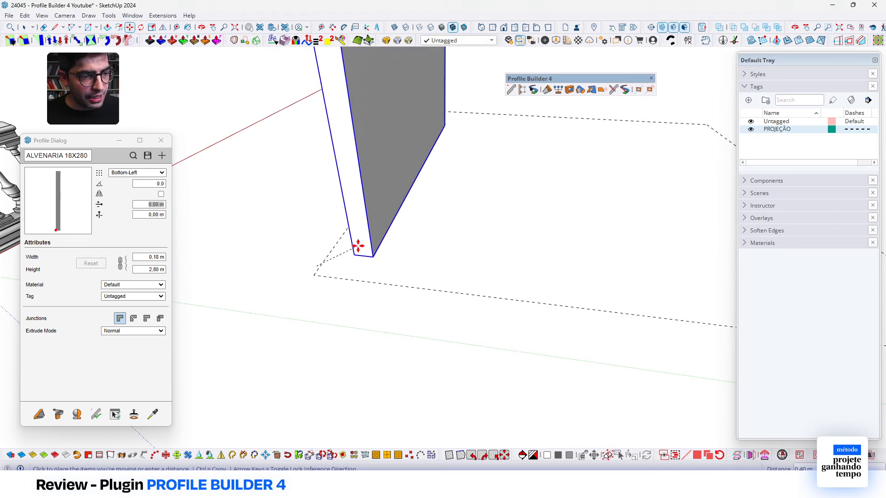
key(space)
middle_drag(317, 278, 322, 227)
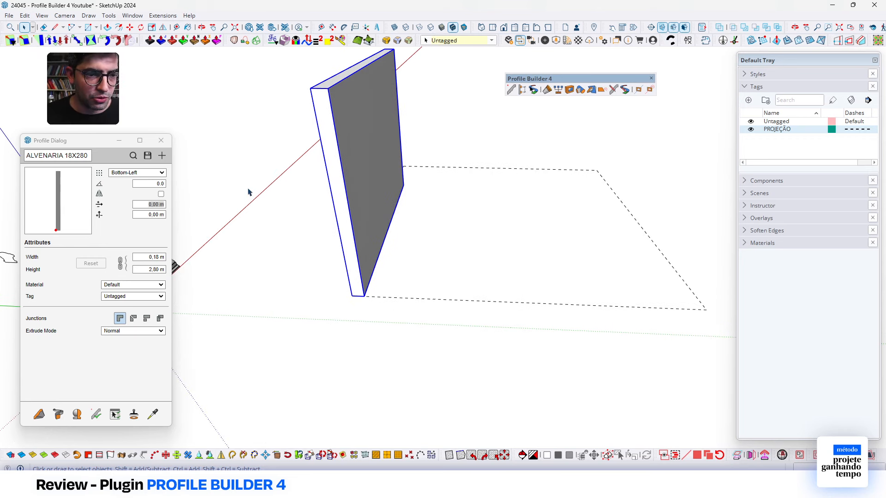
Set the selected wall's horizontal offset to 0.20 m and vertical offset to 0.10 m, and apply all attributes to it.
click(157, 204)
click(153, 203)
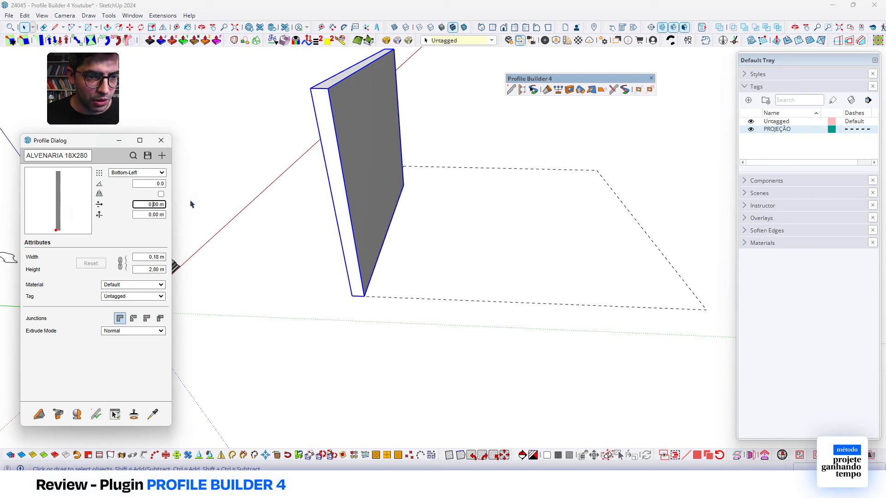
text(2)
key(Tab)
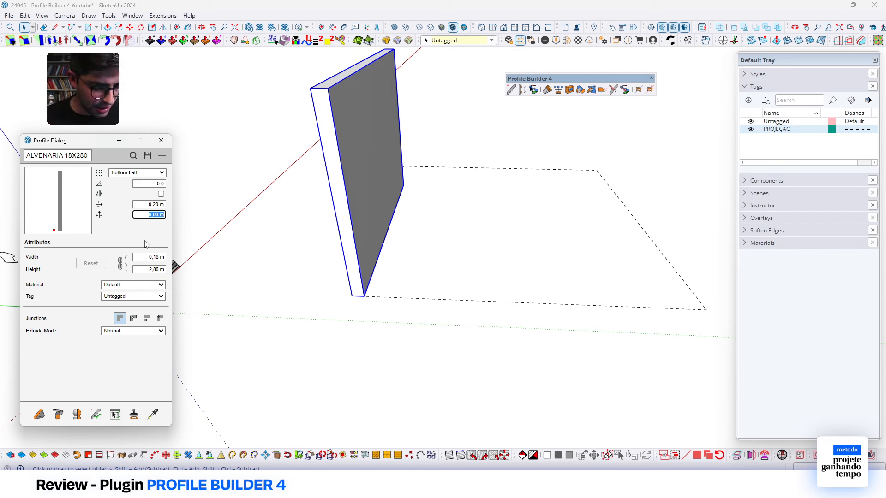
text(0,1)
click(122, 263)
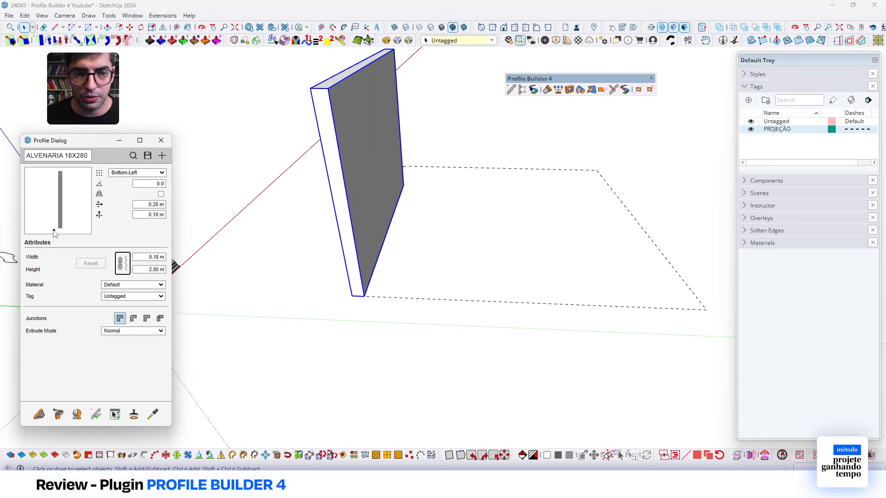
click(95, 414)
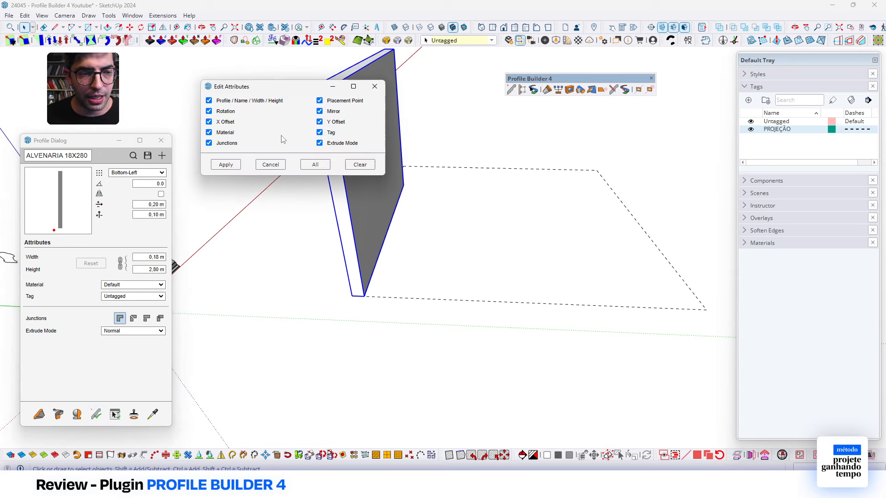
click(223, 164)
middle_drag(423, 292, 409, 274)
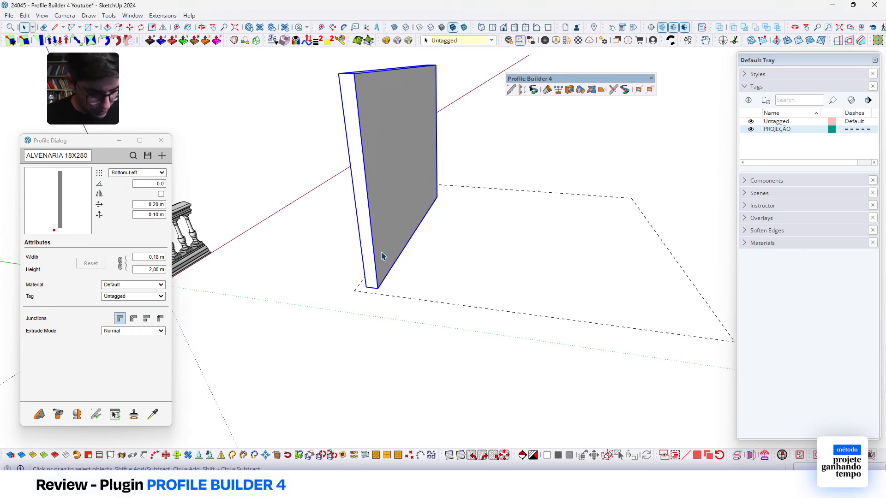
Delete the selected wall and reset the profile's horizontal and vertical offsets to 0.
key(Delete)
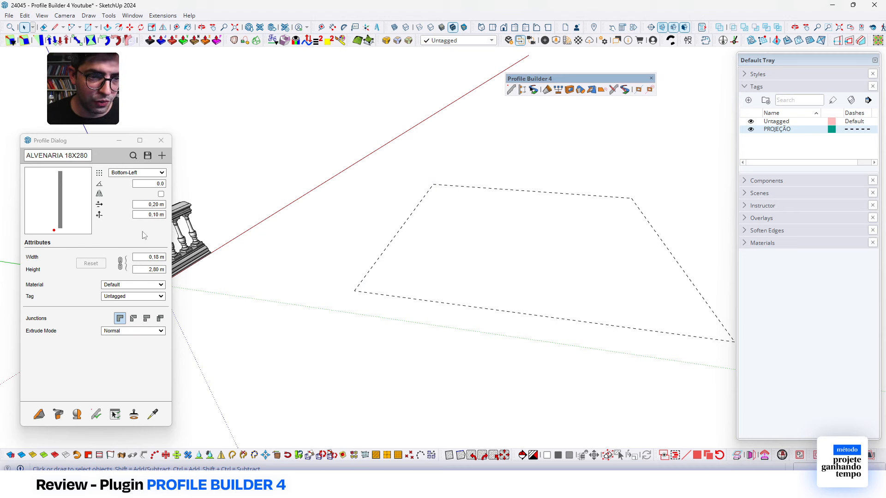
click(148, 204)
text(0)
key(Tab)
text(0)
key(Tab)
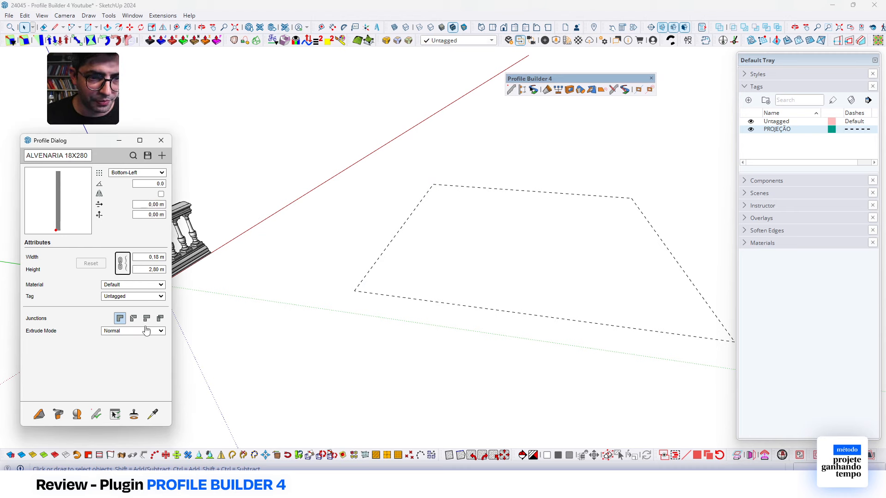
Build the ALVENARIA 18X280 profile along all four sides of the dashed rectangle and select the resulting walls.
click(39, 414)
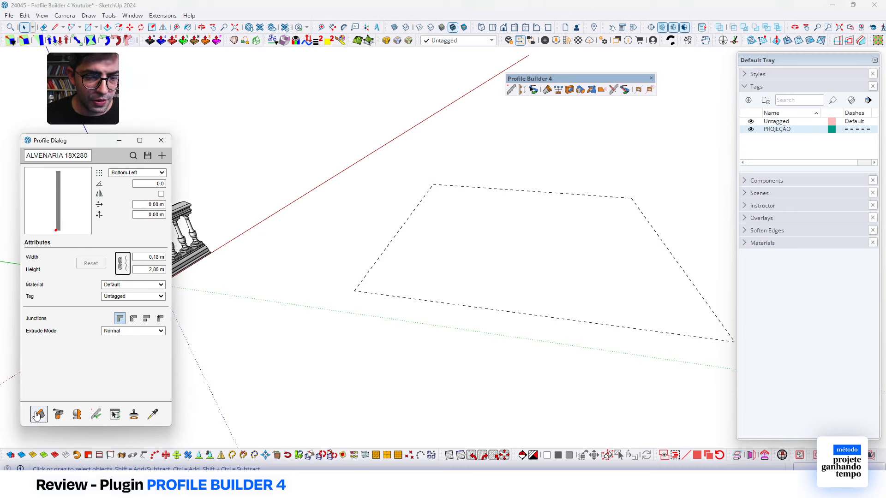
click(353, 289)
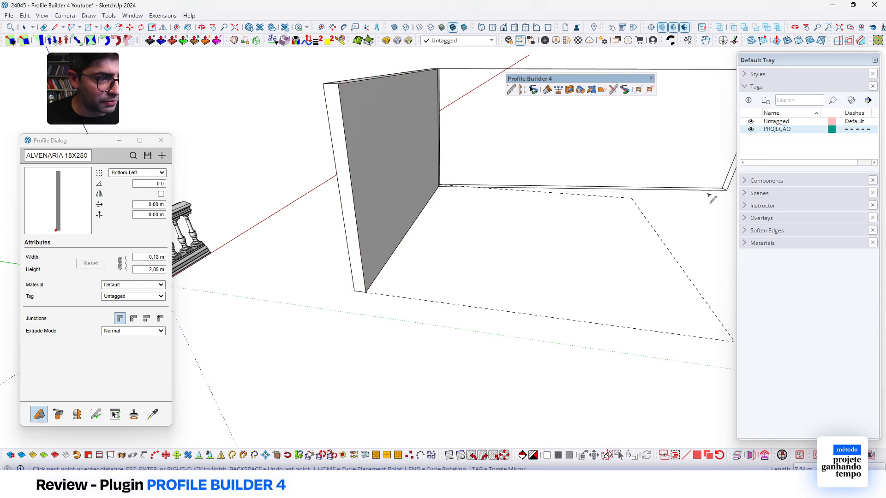
click(638, 199)
scroll(662, 296, down, 3)
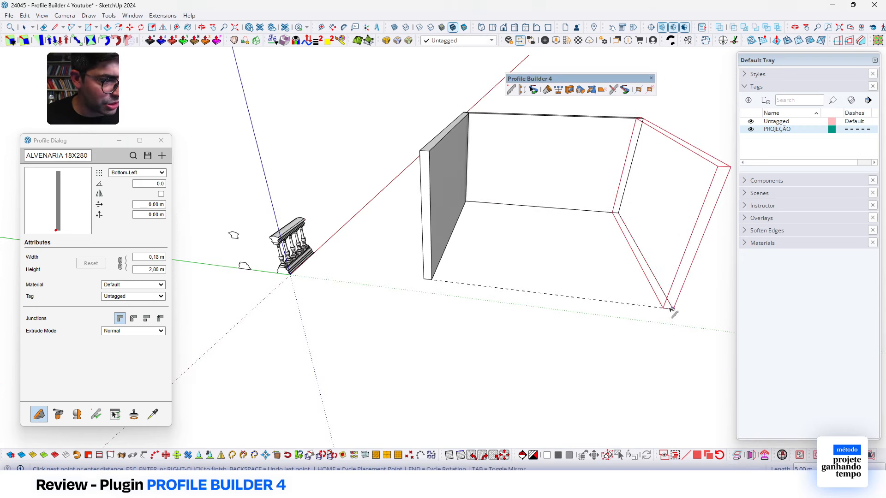
click(671, 309)
click(424, 280)
middle_drag(476, 218, 459, 244)
key(space)
click(460, 244)
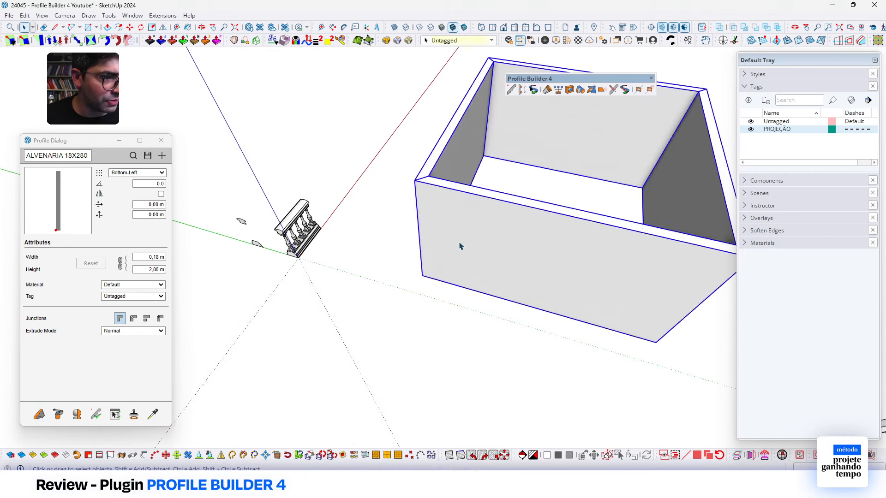
Set the profile's horizontal offset to 0.20 m and its extrude mode to Follow Me.
scroll(429, 226, down, 4)
scroll(517, 161, up, 3)
middle_drag(353, 208, 387, 217)
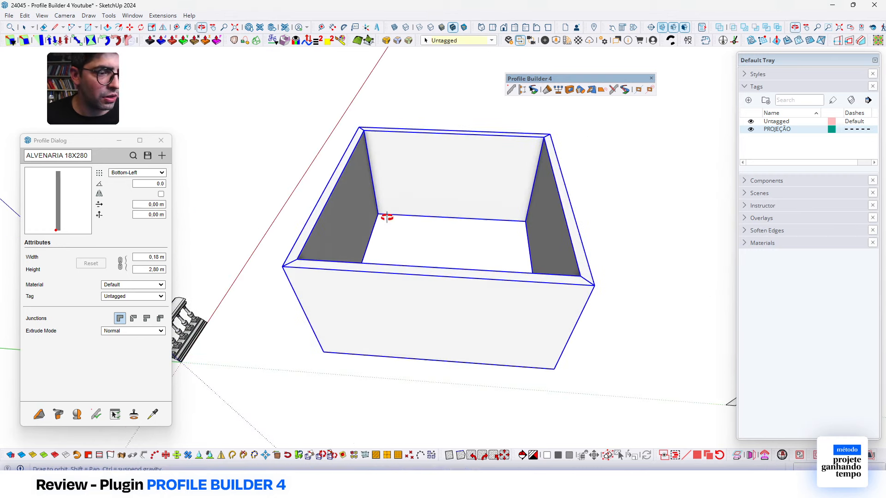
click(138, 205)
text(0,2)
key(Tab)
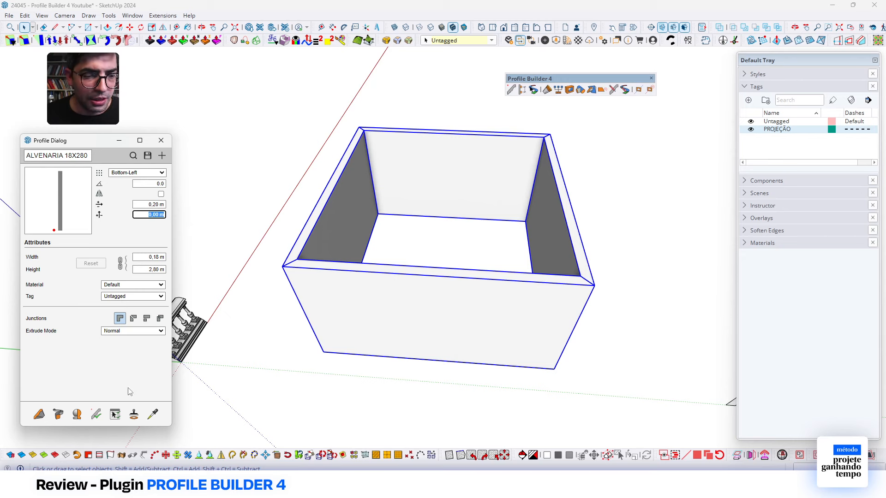
click(116, 331)
click(115, 346)
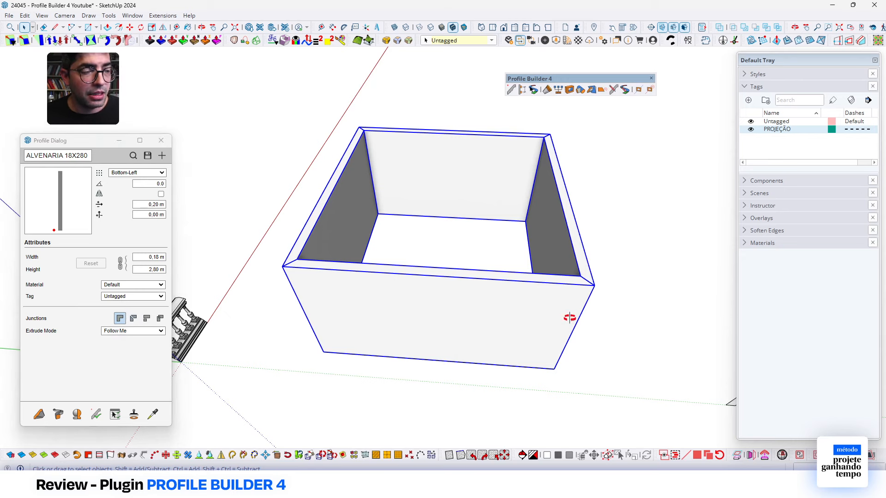
middle_drag(569, 316, 553, 310)
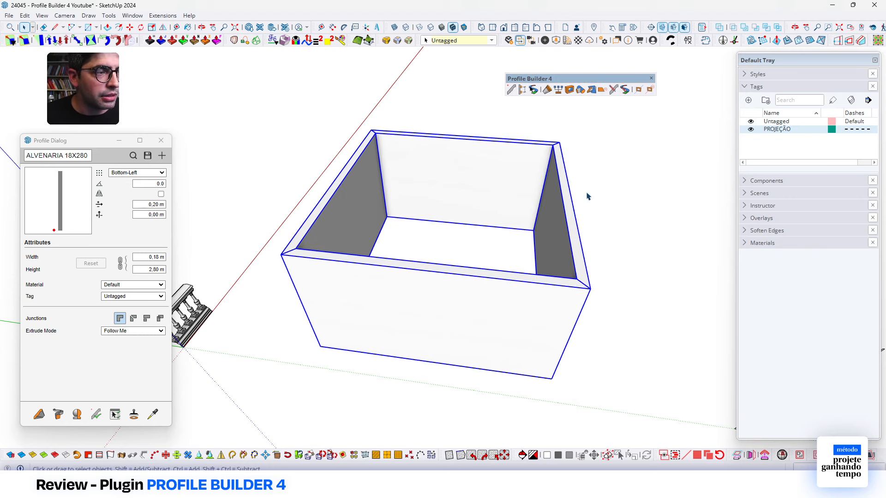
Find Concreto Aparente Placas in the Collection library's Concreto, Cimento e Pavimento materials and download it into the model.
click(523, 91)
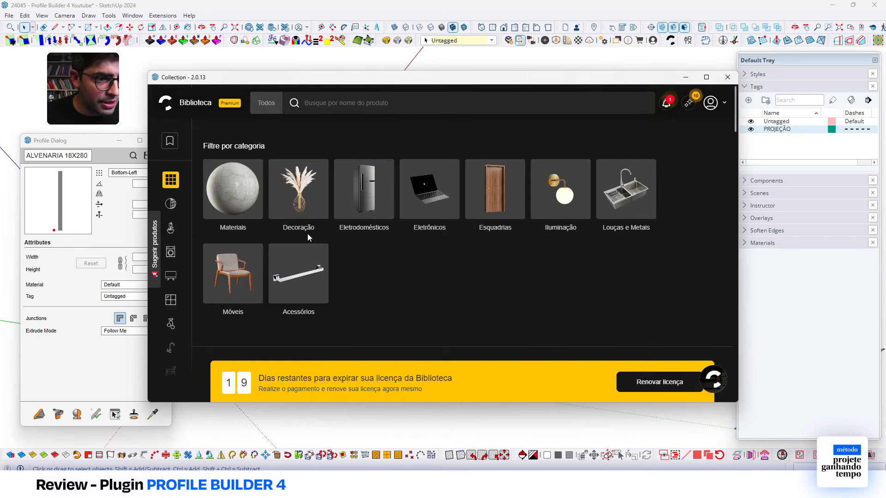
click(258, 207)
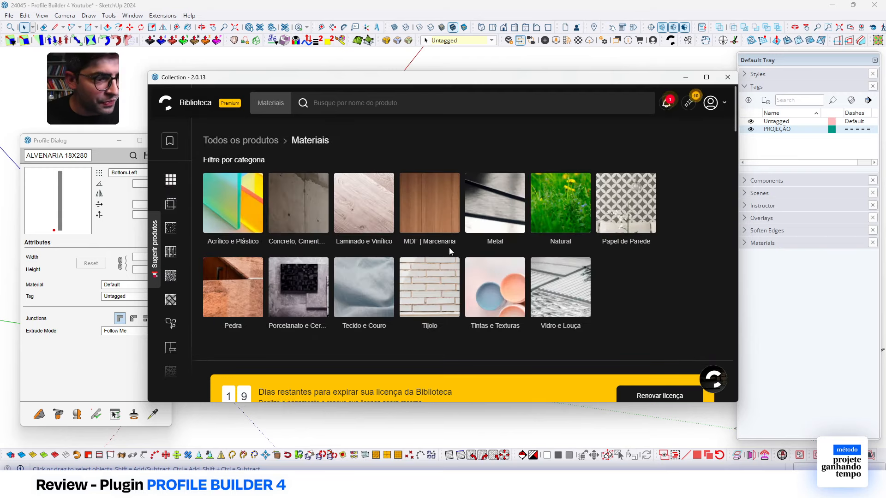
click(302, 208)
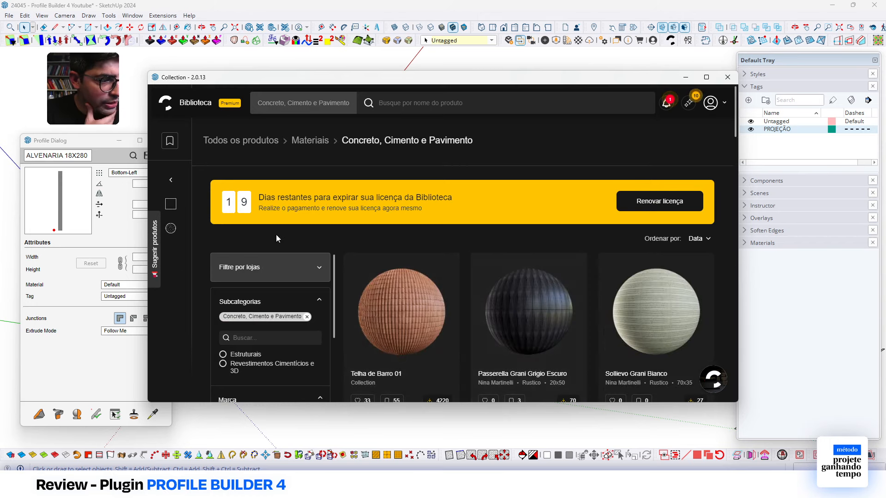
click(298, 276)
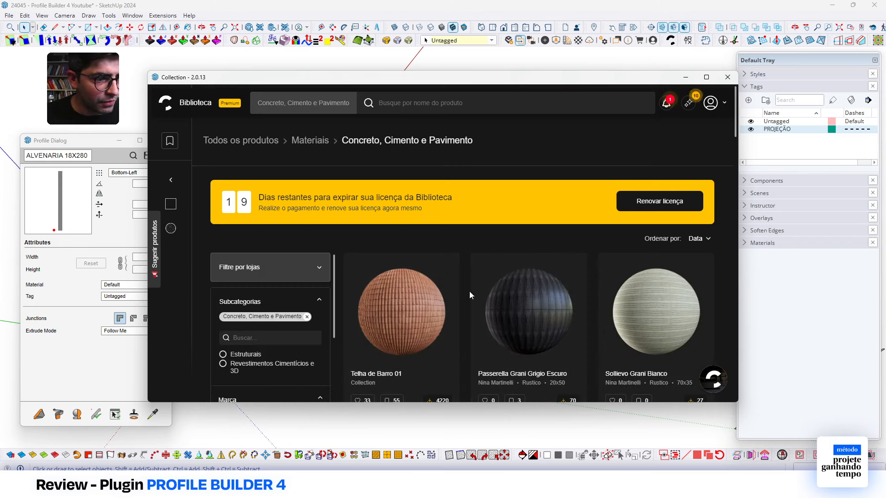
scroll(524, 332, down, 3)
scroll(529, 322, up, 5)
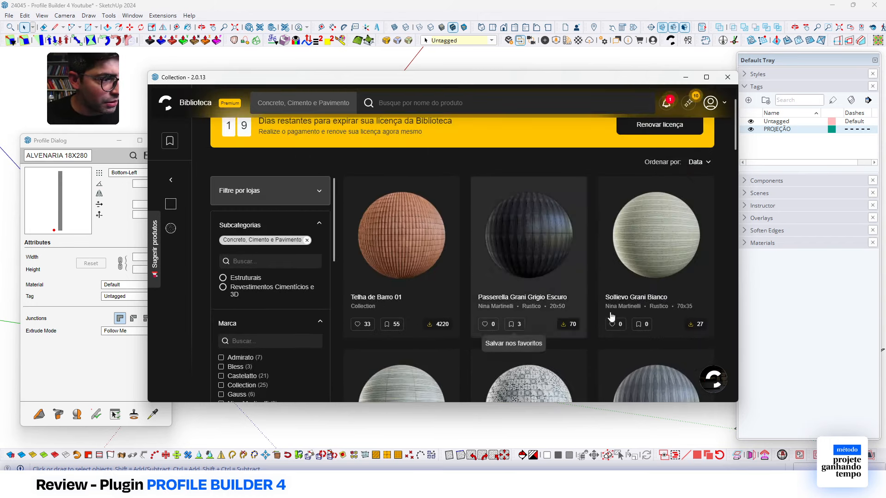
scroll(265, 300, down, 5)
scroll(576, 347, down, 5)
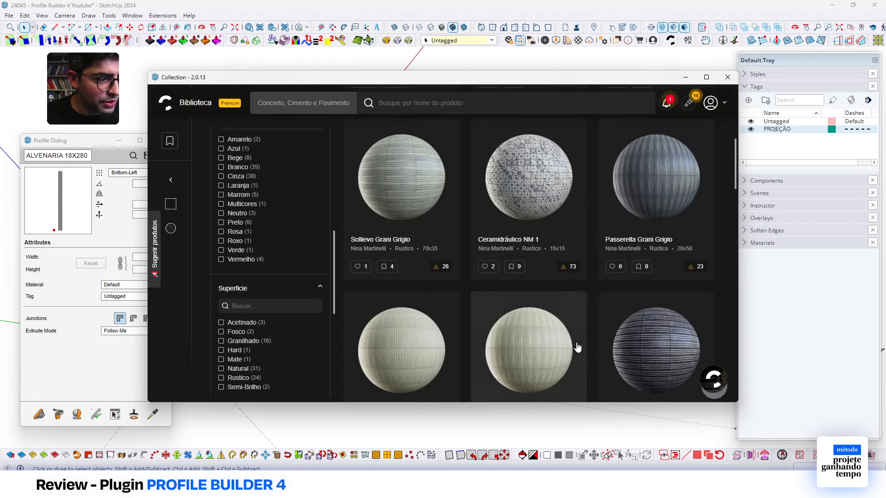
click(549, 309)
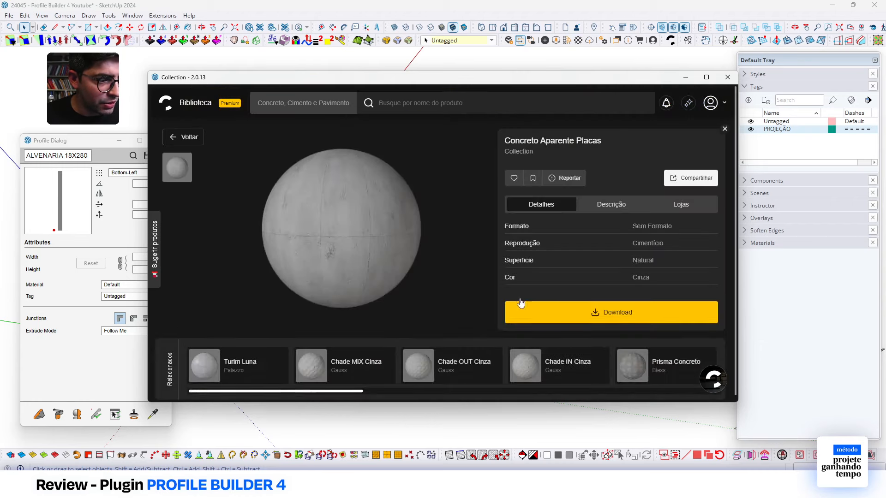
click(561, 320)
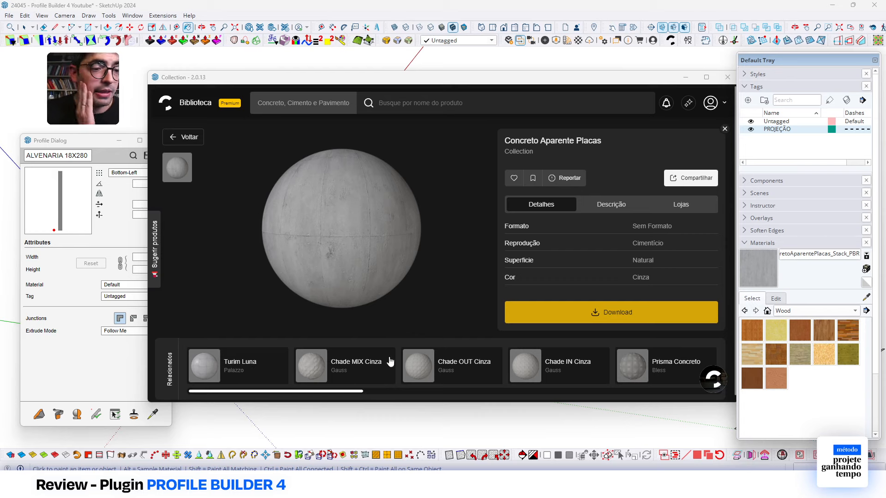
Close the Collection library, draw a small ground rectangle in front of the walls and paint it with the concrete material.
drag(483, 79, 554, 82)
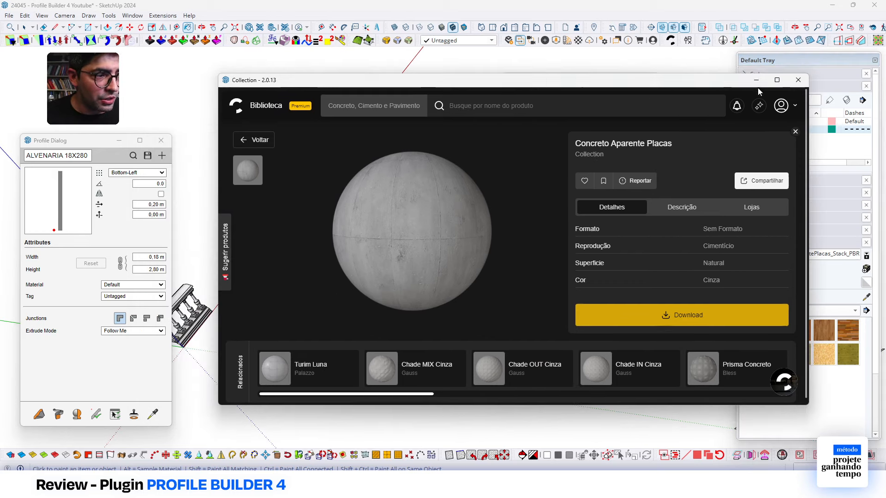
click(797, 79)
scroll(462, 306, down, 3)
key(r)
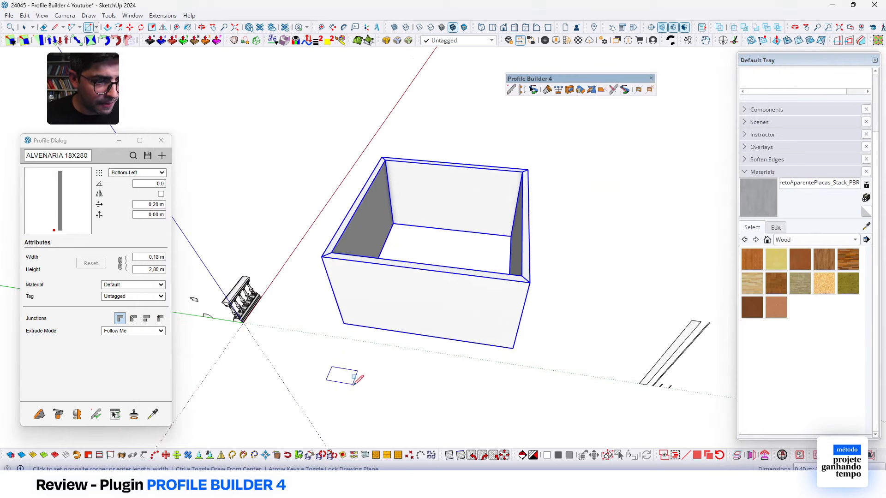
key(space)
click(344, 379)
scroll(344, 380, up, 4)
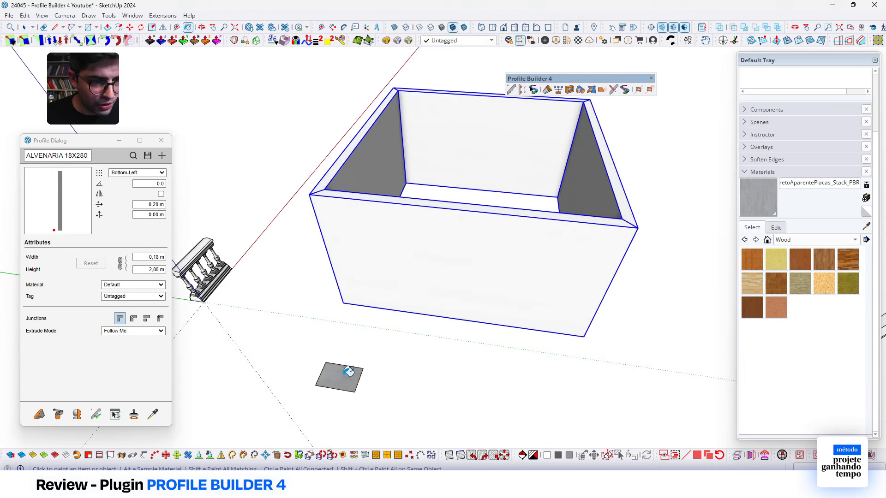
Set the profile's material to Collection_ConcretoAparentePlacas_Stack_PBR.
click(351, 161)
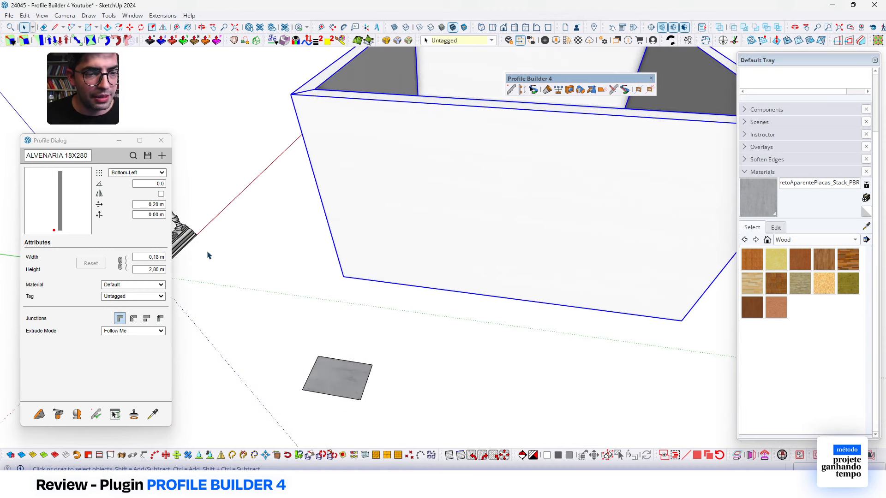
click(135, 284)
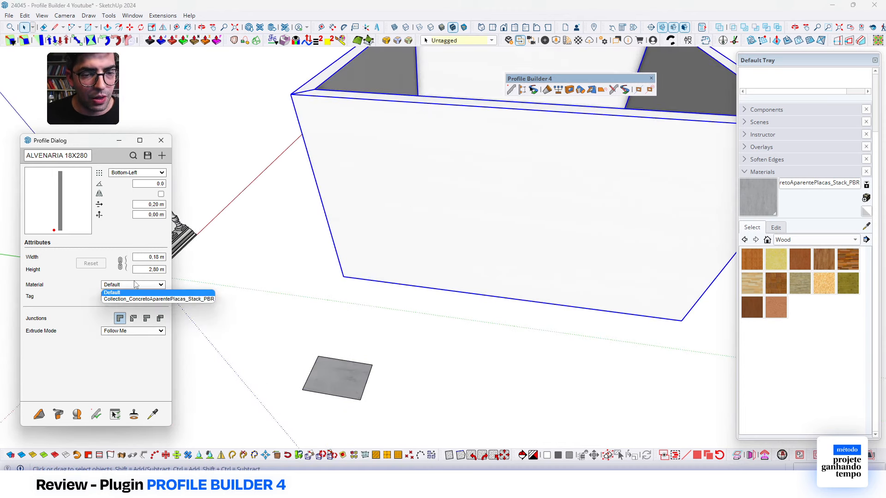
click(123, 302)
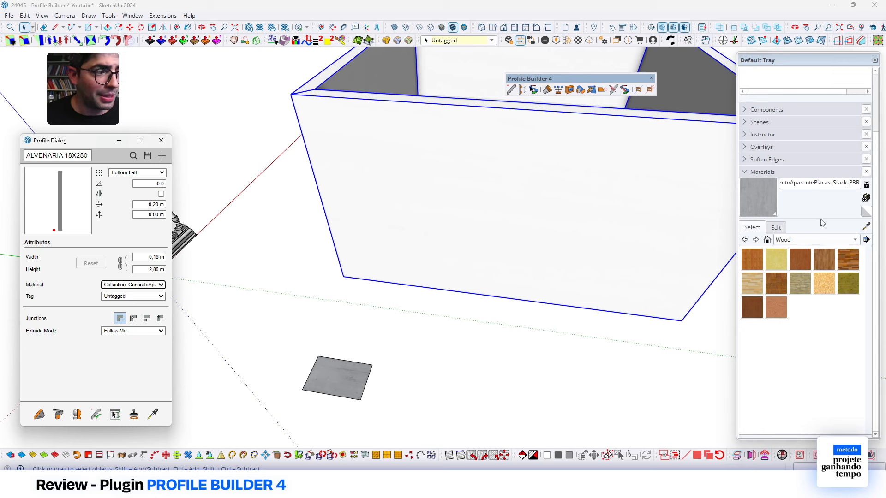
Create a tag named [ARQ] ALVENARIA.
click(778, 173)
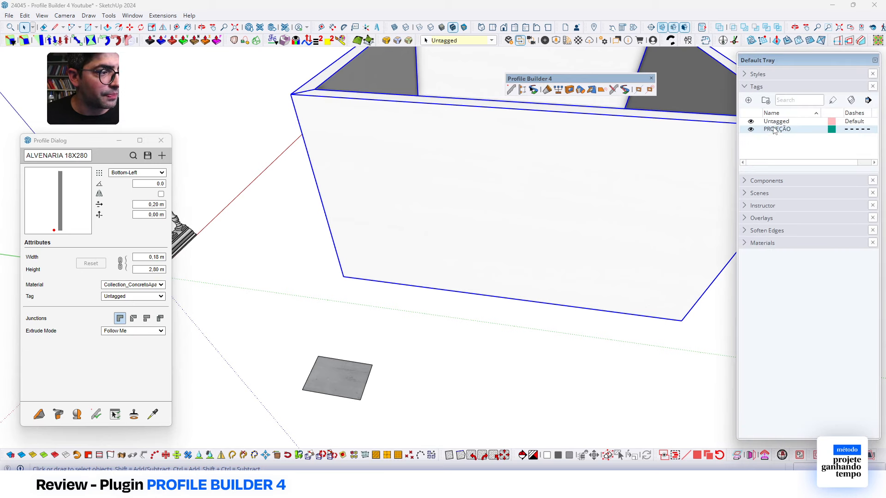
click(748, 100)
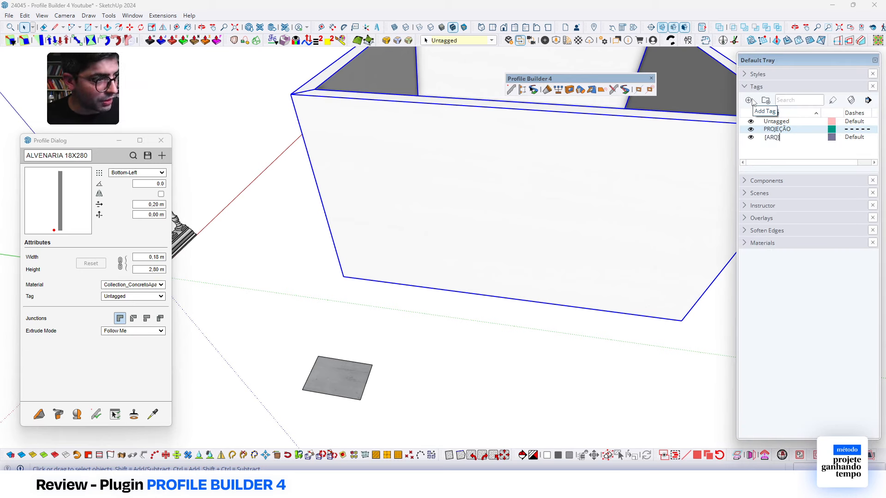
text([ARQ] ALVENARI)
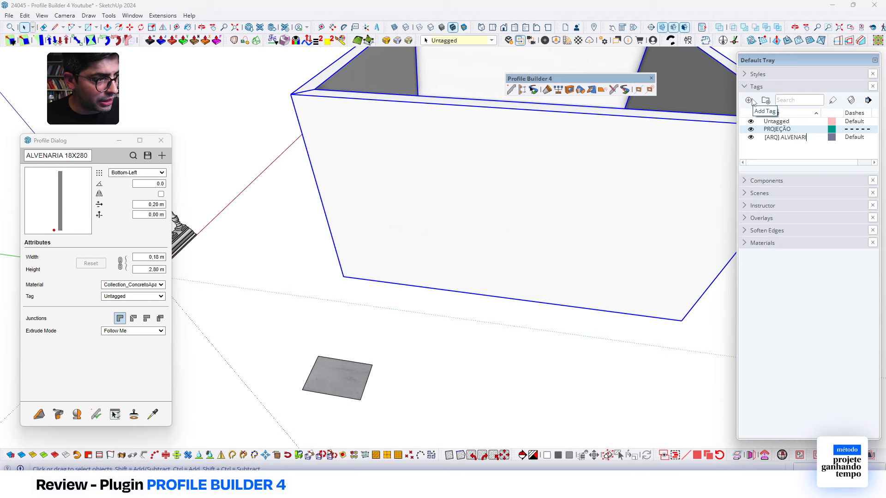
text(A)
key(Return)
Assign the [ARQ] ALVENARIA tag to the profile's attributes.
scroll(362, 188, down, 3)
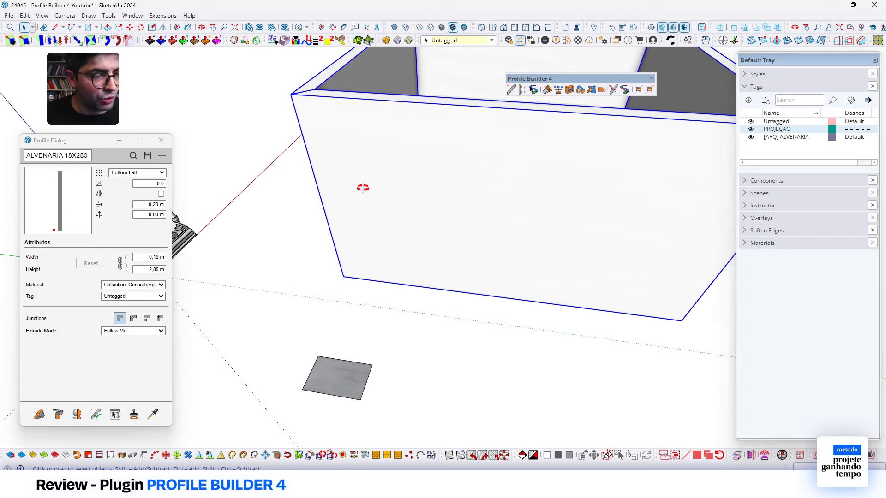
scroll(219, 194, up, 2)
click(117, 298)
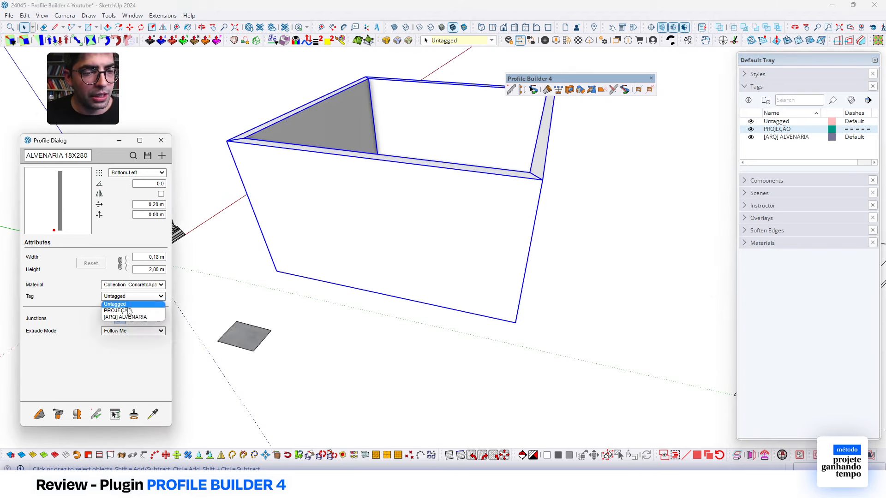
click(131, 319)
middle_drag(400, 147, 418, 179)
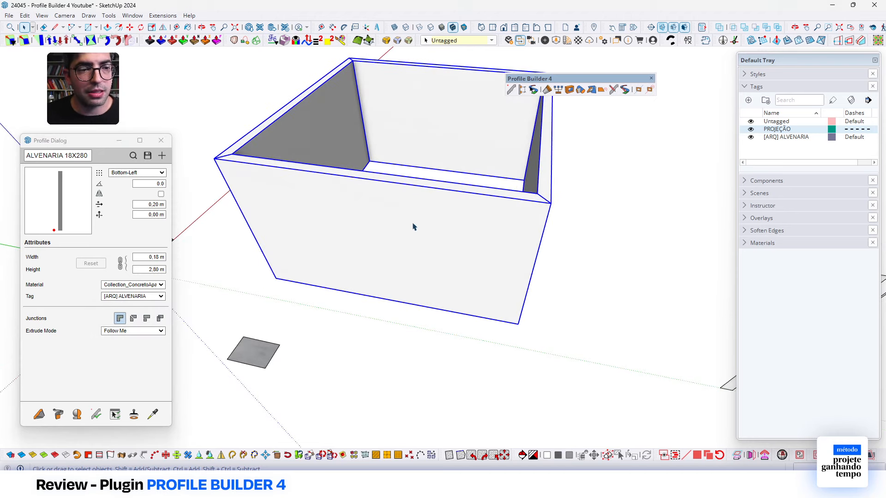
Apply all profile attributes, including the concrete material and the [ARQ] ALVENARIA tag, to the selected walls.
middle_drag(413, 226, 368, 297)
click(96, 414)
click(224, 165)
middle_drag(440, 256, 323, 212)
Set the profile's X offset to -0.38 m and apply the attributes to the selected walls.
click(145, 204)
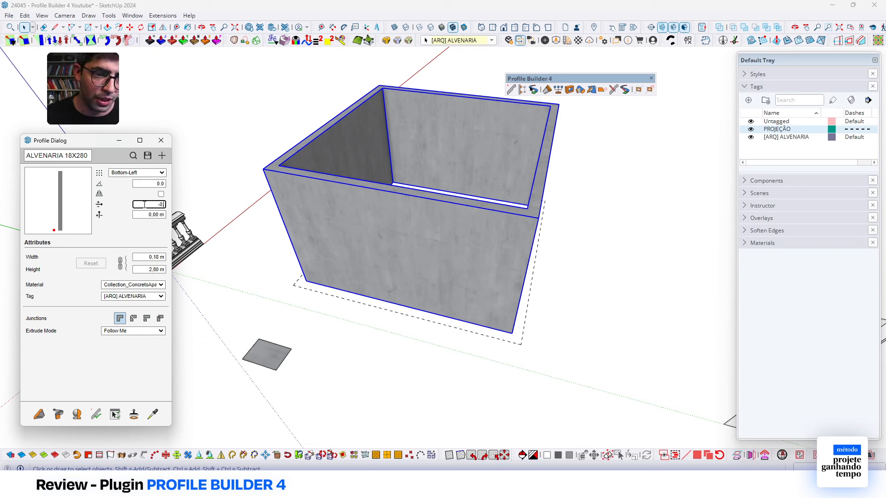
key(Tab)
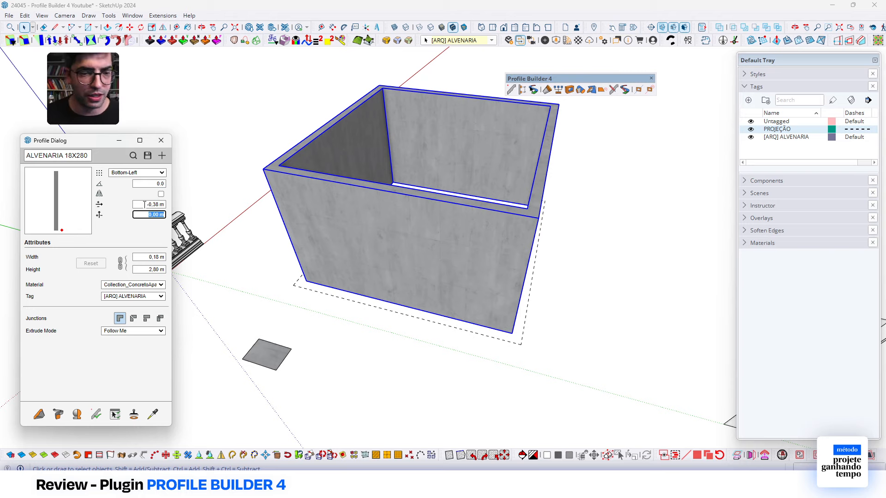
click(96, 414)
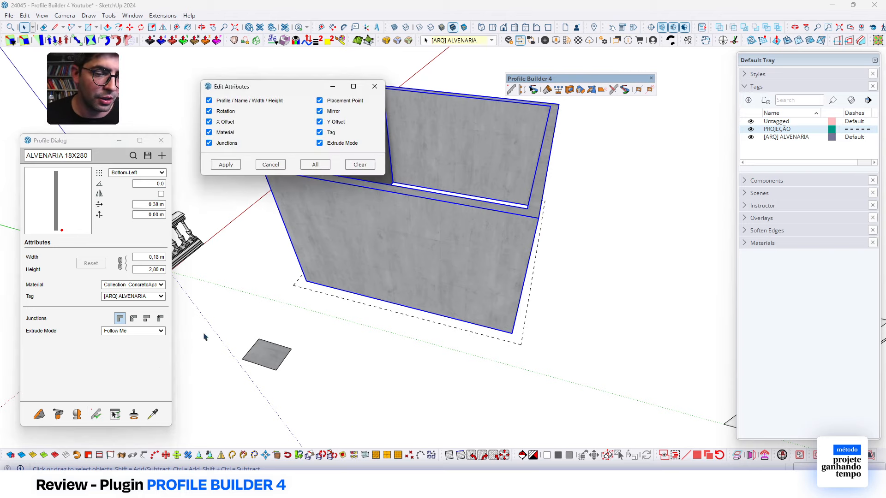
click(226, 166)
middle_drag(434, 261, 432, 235)
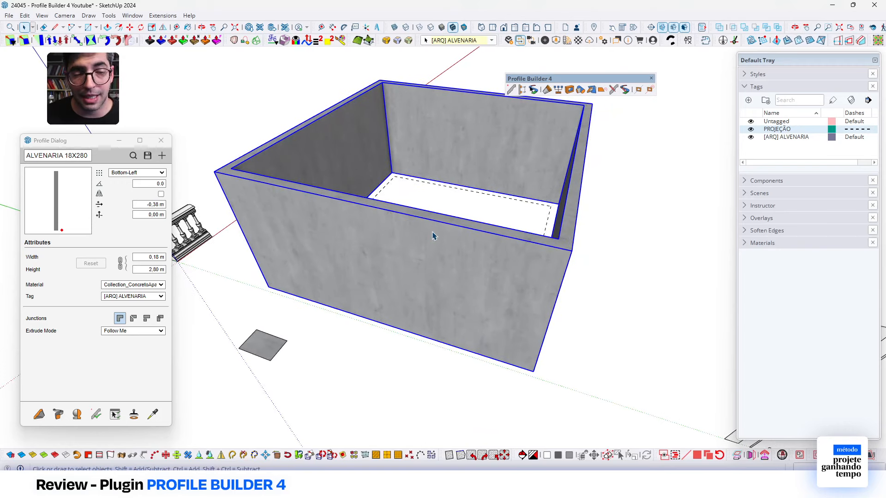
scroll(432, 257, down, 3)
scroll(375, 222, up, 2)
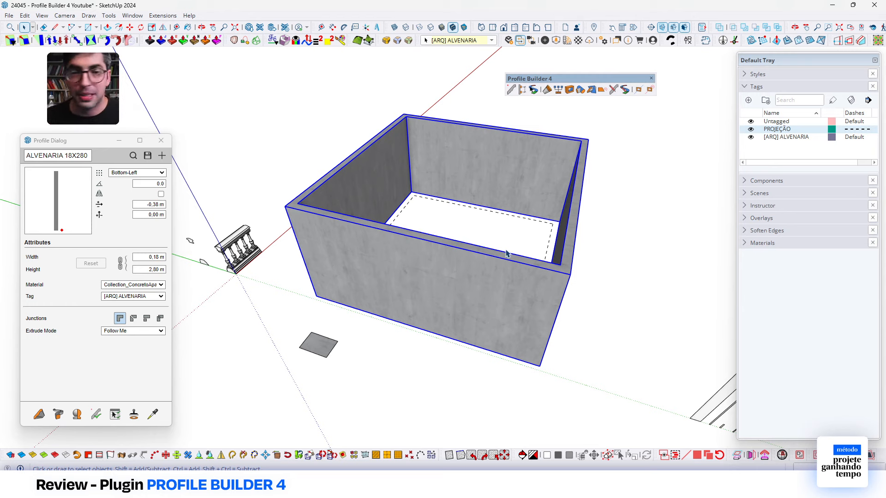
middle_drag(383, 293, 362, 280)
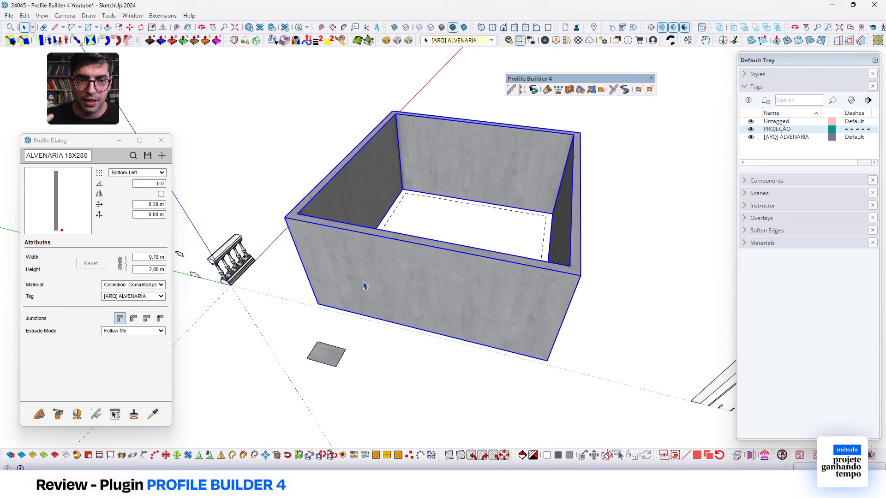
scroll(538, 318, down, 3)
scroll(435, 266, up, 3)
Select the balustrade's profile faces near the origin and load the Balaustre - Perfil Inferior profile from the library.
scroll(390, 274, up, 4)
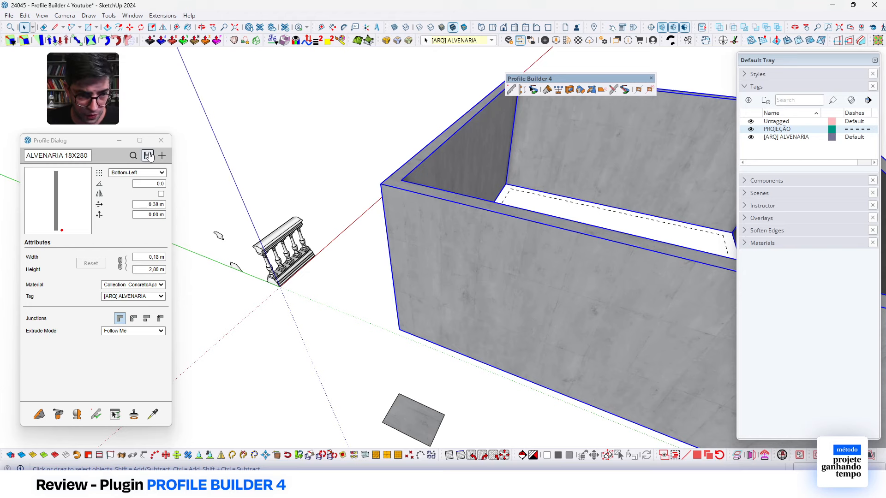
scroll(210, 240, up, 4)
click(236, 236)
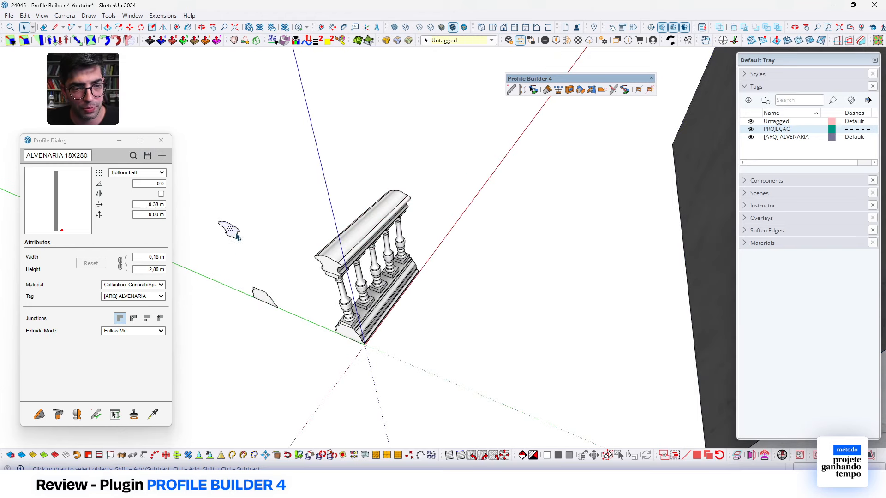
click(261, 299)
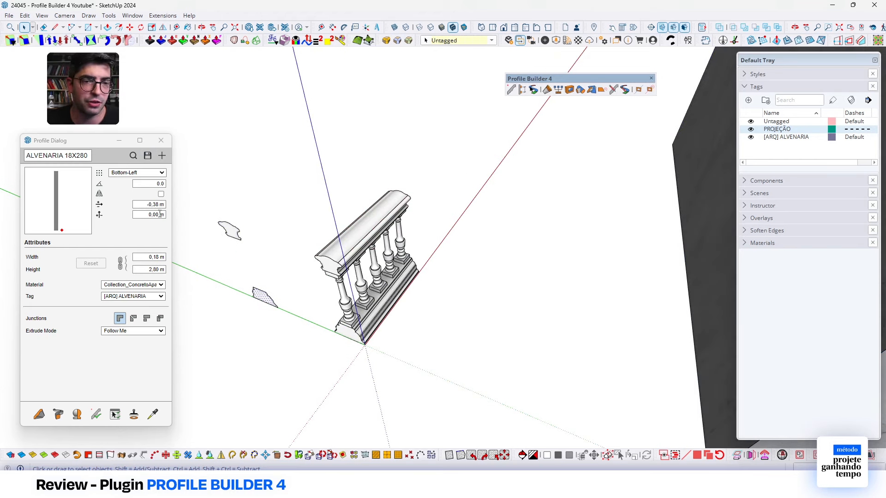
click(133, 156)
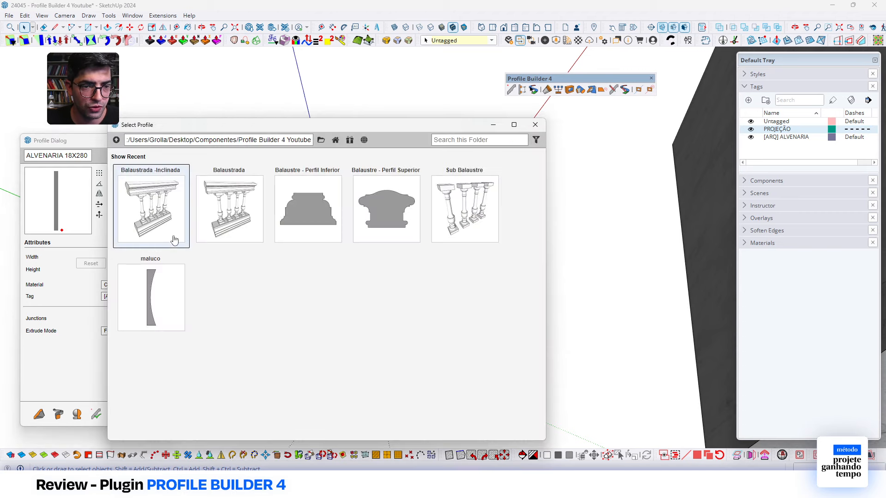
click(311, 211)
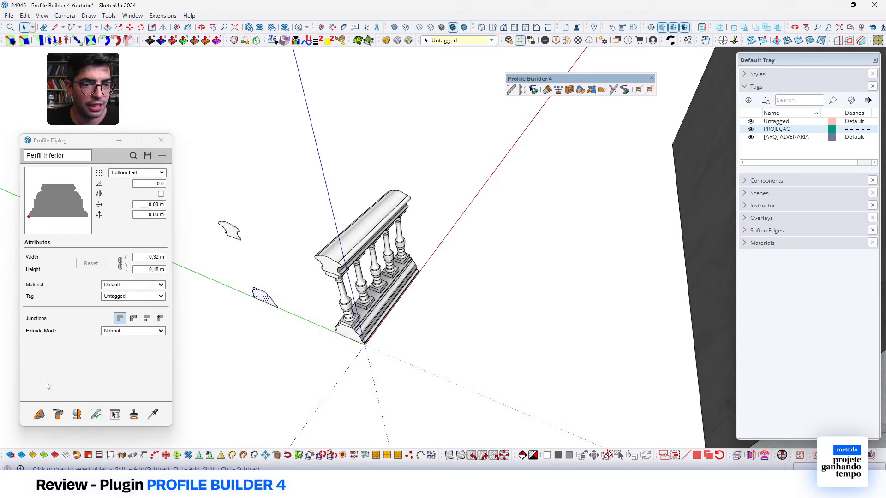
Build a 1 m length of the lower baluster profile along the red axis, beside the sample balustrade.
click(40, 414)
scroll(343, 282, down, 1)
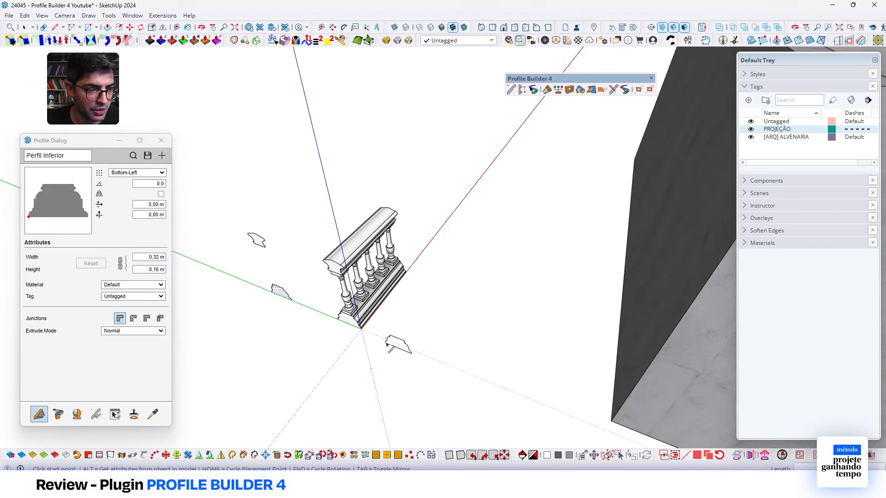
click(392, 342)
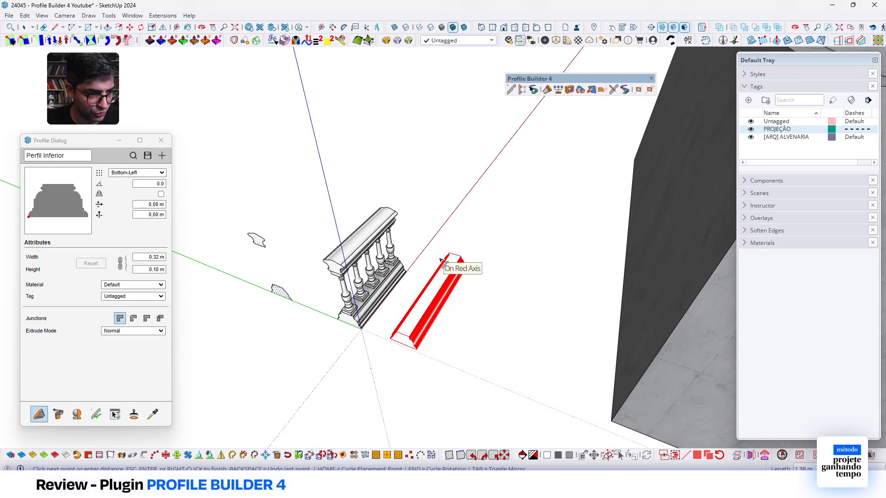
text(1)
key(Return)
key(space)
scroll(433, 299, up, 2)
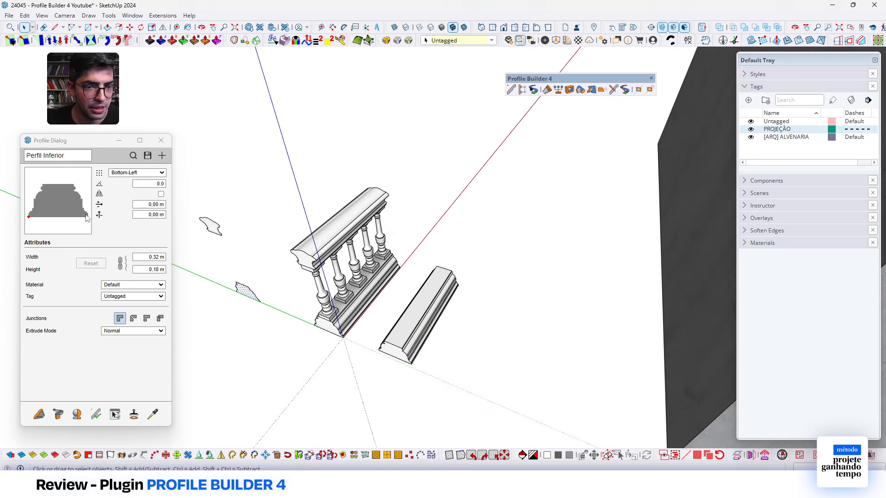
Load the Balaustre - Perfil Superior profile and build a 1 m length of it beside the lower profile piece.
click(209, 224)
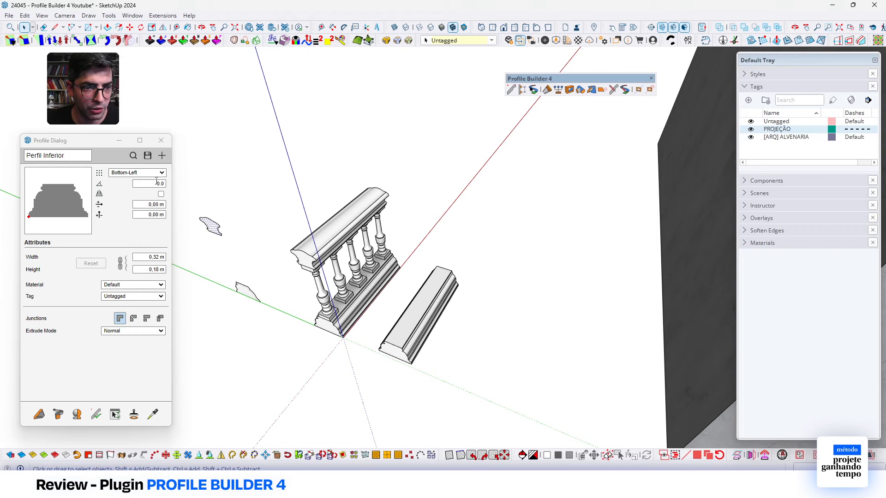
click(133, 155)
double_click(387, 209)
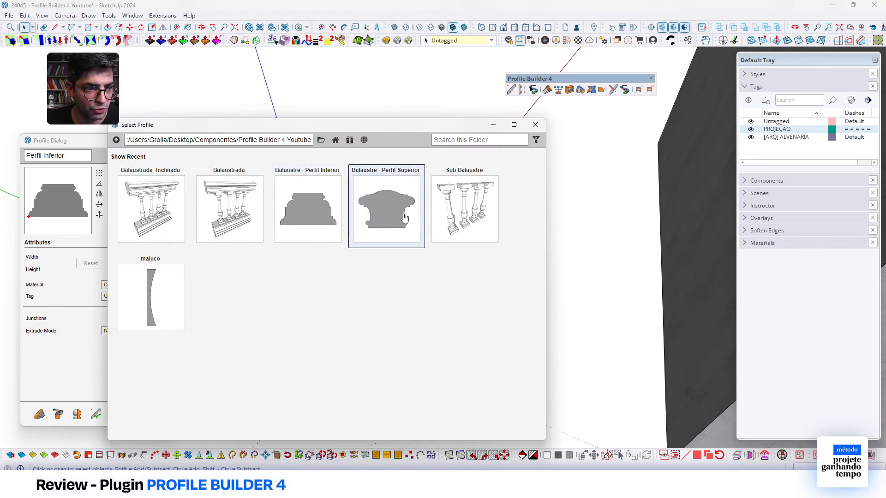
click(39, 414)
click(475, 372)
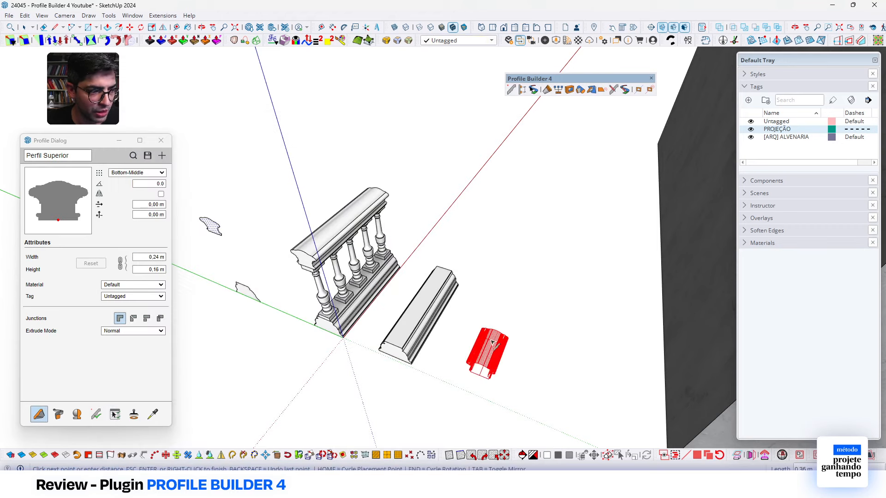
text(1)
key(Return)
key(space)
Select the upper profile piece, close the Profile Dialog and open the Assembly Dialog.
scroll(251, 291, down, 3)
scroll(251, 291, down, 2)
middle_drag(569, 295, 547, 360)
scroll(407, 346, up, 2)
click(335, 307)
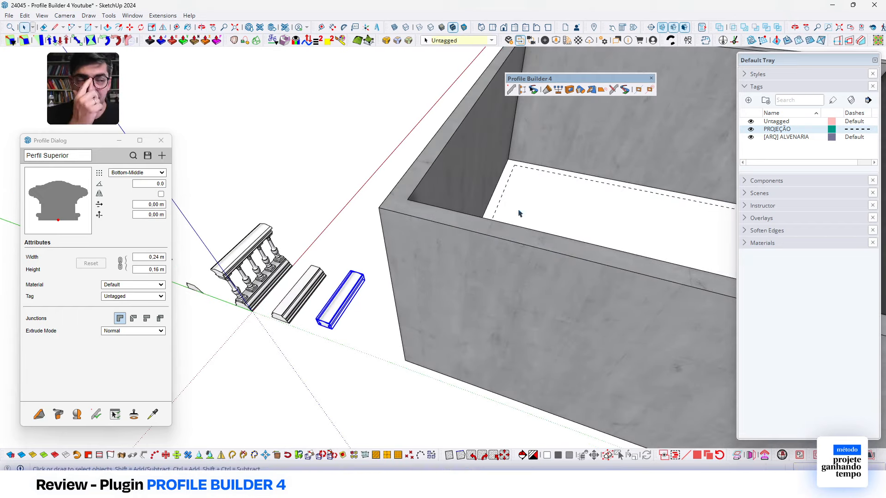
click(161, 140)
click(522, 90)
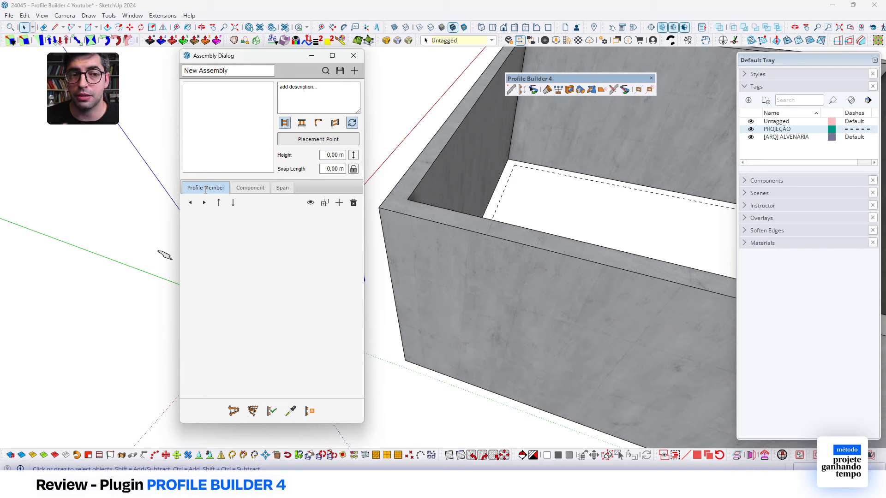
Examine the Component, Span and Profile Member sections of the new assembly.
click(240, 187)
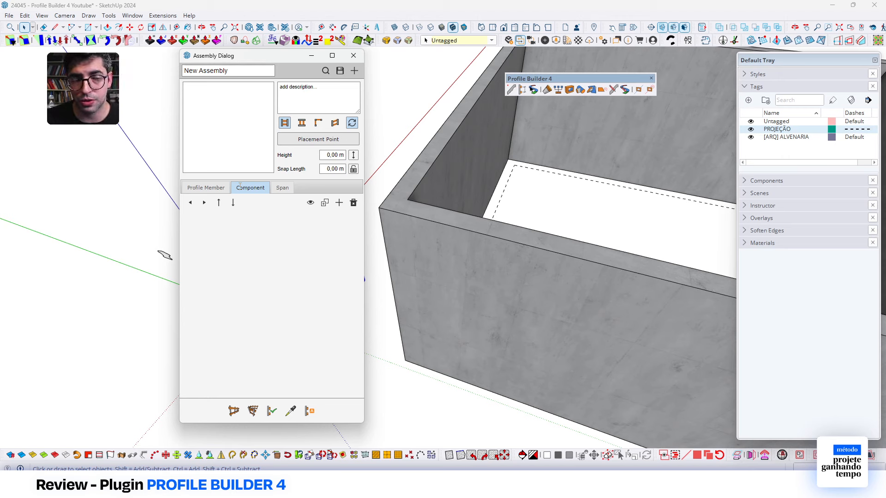
click(286, 191)
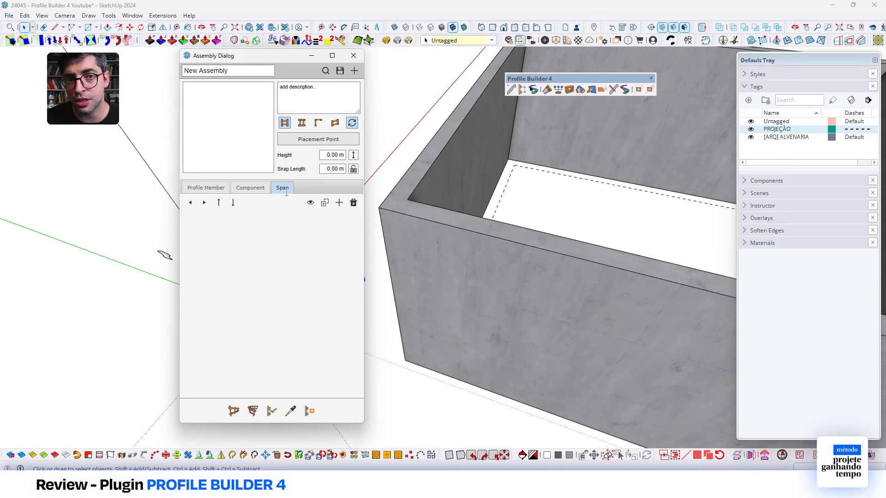
click(246, 188)
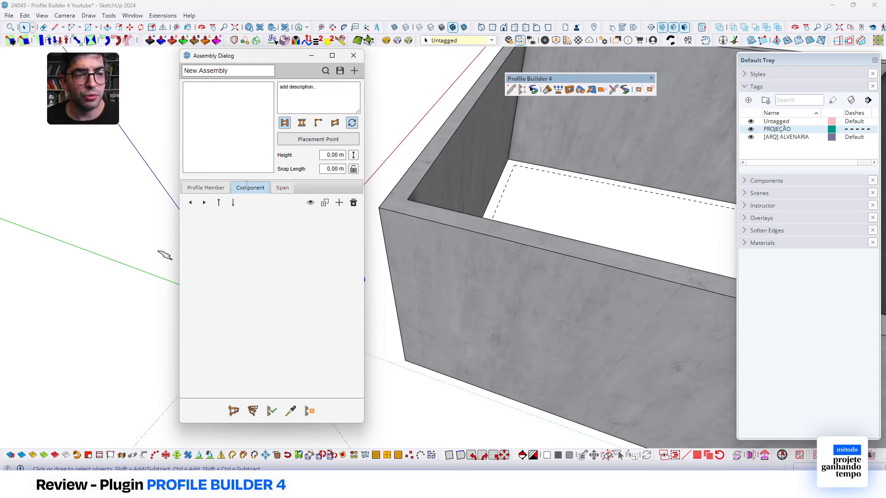
click(220, 189)
Move the Assembly Dialog clear of the profile pieces and select the complete sample balustrade.
drag(259, 56, 211, 59)
scroll(463, 223, down, 2)
scroll(367, 244, up, 3)
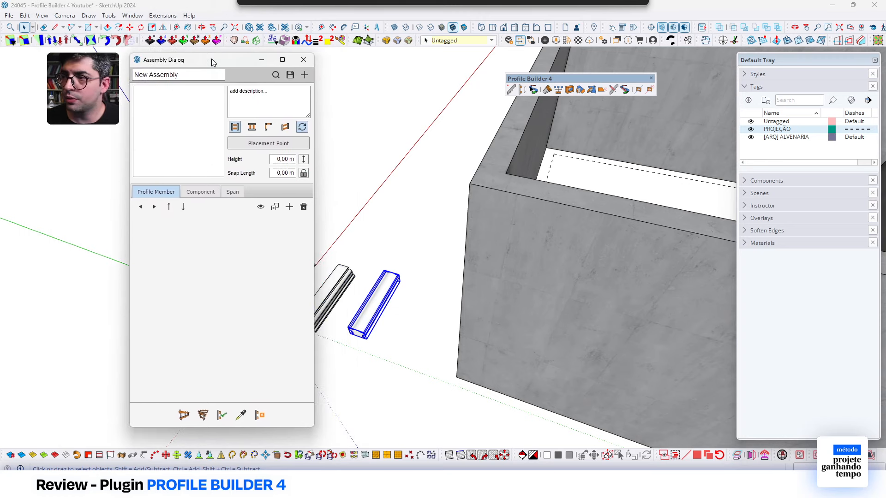
middle_drag(676, 328, 545, 278)
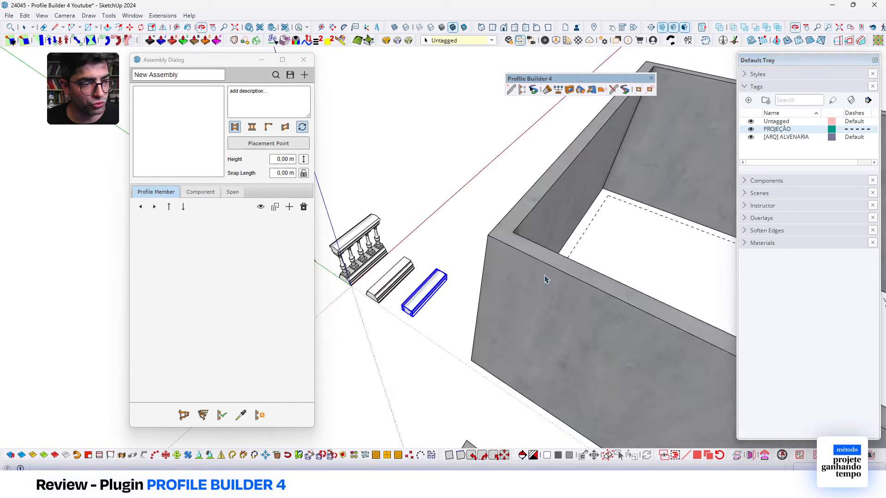
scroll(355, 252, up, 2)
scroll(589, 269, down, 3)
scroll(401, 289, up, 7)
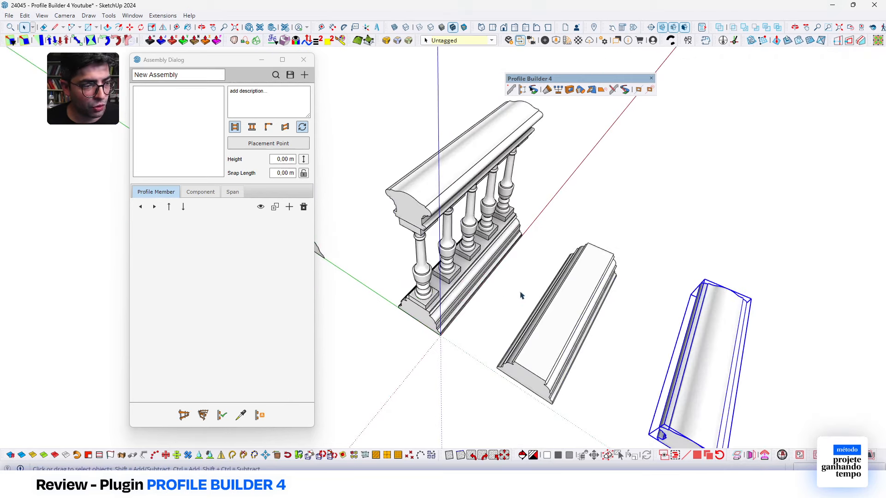
drag(520, 292, 421, 130)
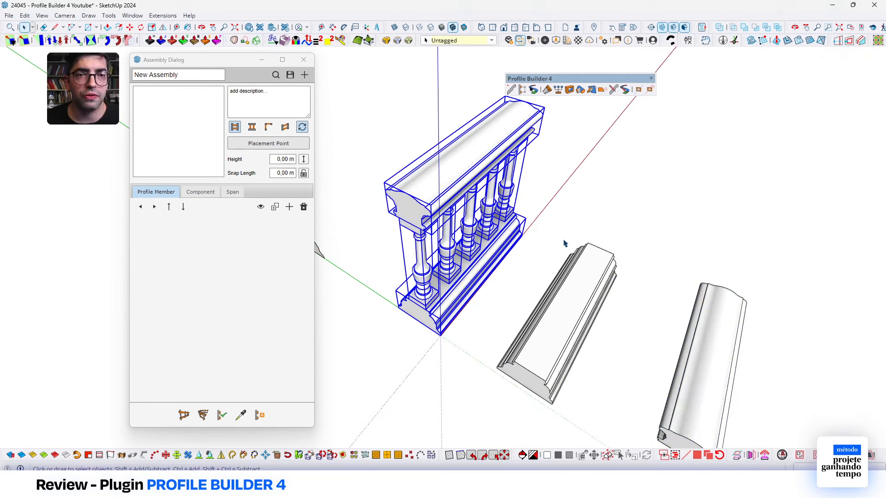
scroll(414, 196, down, 6)
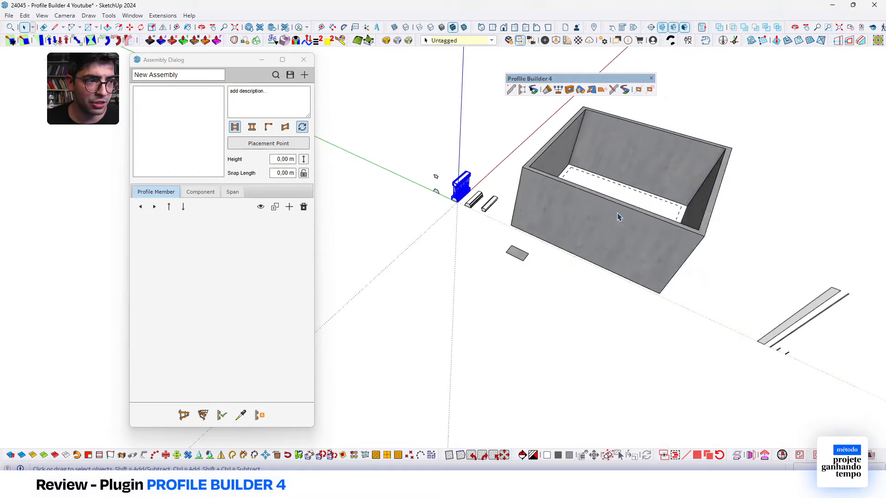
Delete the concrete walls and the small concrete rectangle in front of them, keeping the dashed outline.
click(556, 224)
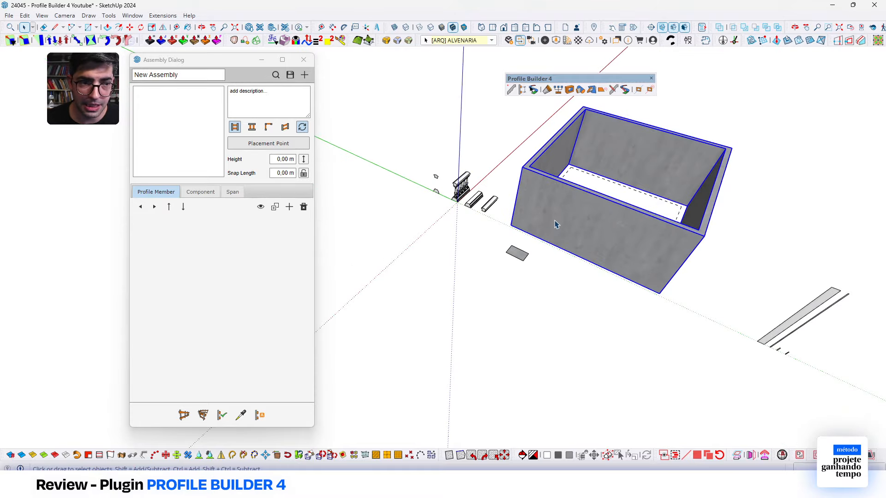
scroll(556, 224, up, 3)
scroll(557, 224, down, 4)
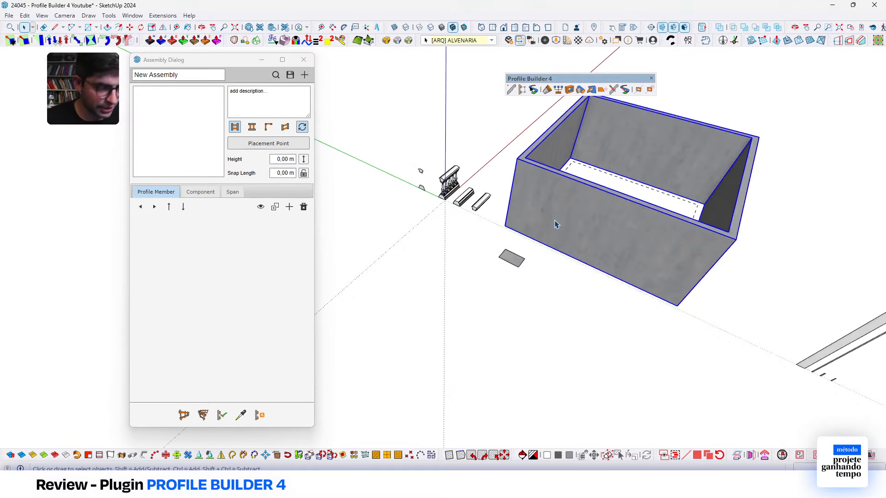
key(Delete)
drag(528, 253, 498, 279)
key(Delete)
scroll(513, 264, up, 3)
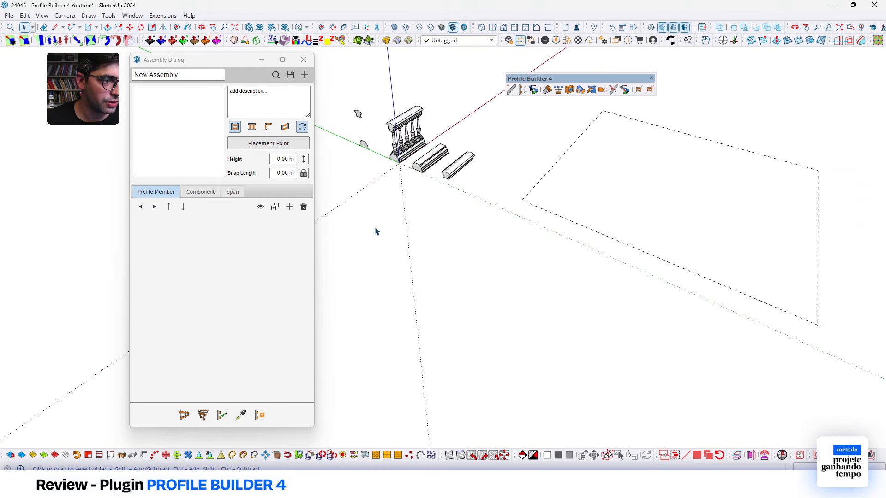
Examine the dashed outline and compare the sample balustrade with the lower and upper profile pieces.
scroll(450, 228, down, 4)
scroll(601, 211, up, 6)
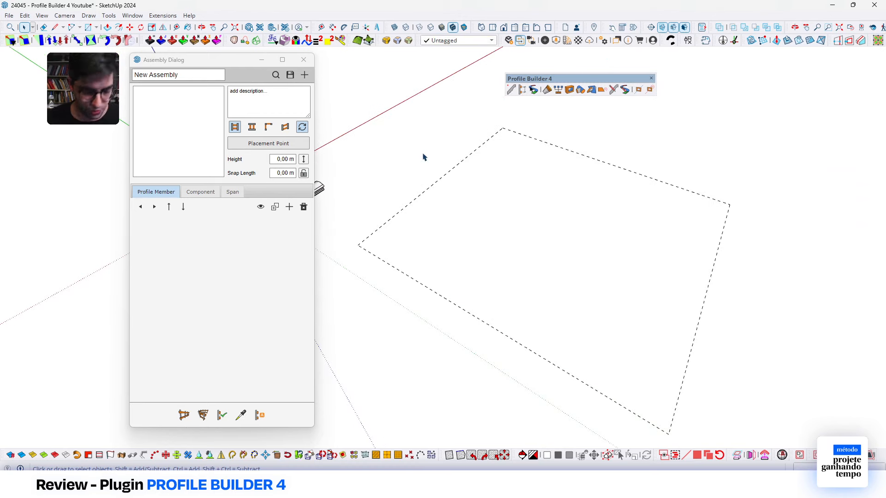
shift+middle_drag(560, 206, 567, 211)
drag(566, 211, 585, 214)
drag(482, 203, 489, 209)
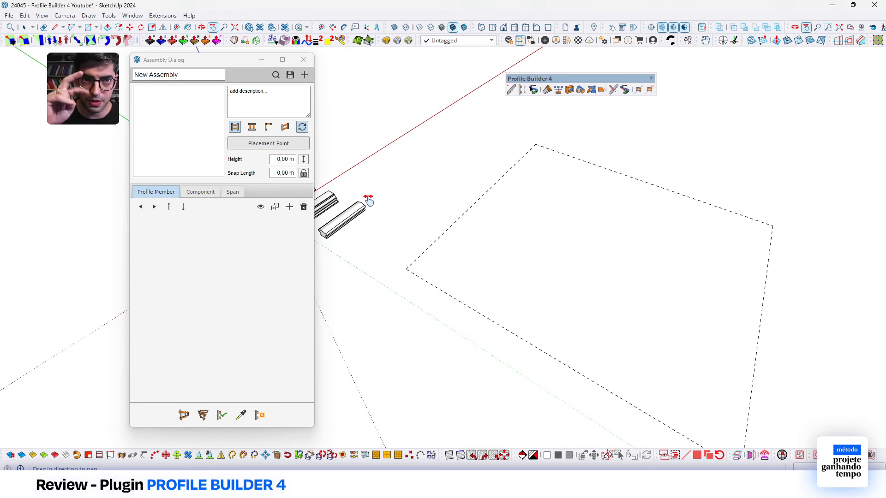
drag(374, 231, 464, 234)
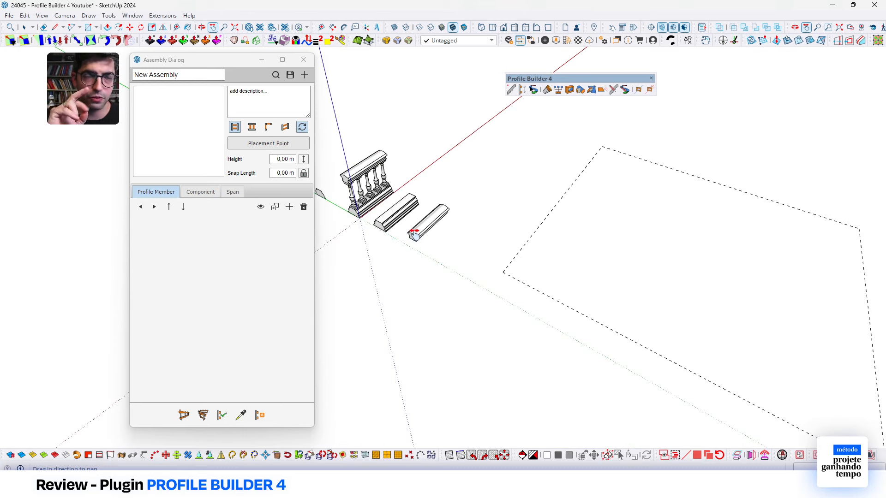
scroll(358, 202, up, 4)
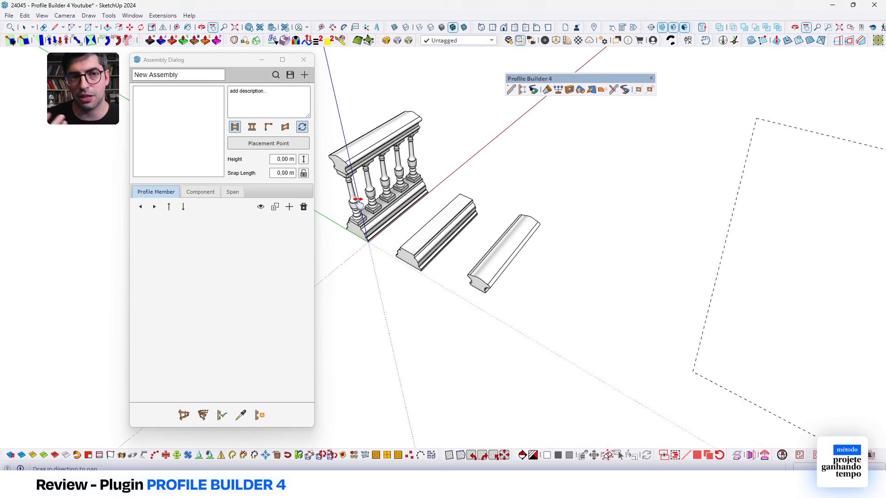
drag(440, 194, 437, 190)
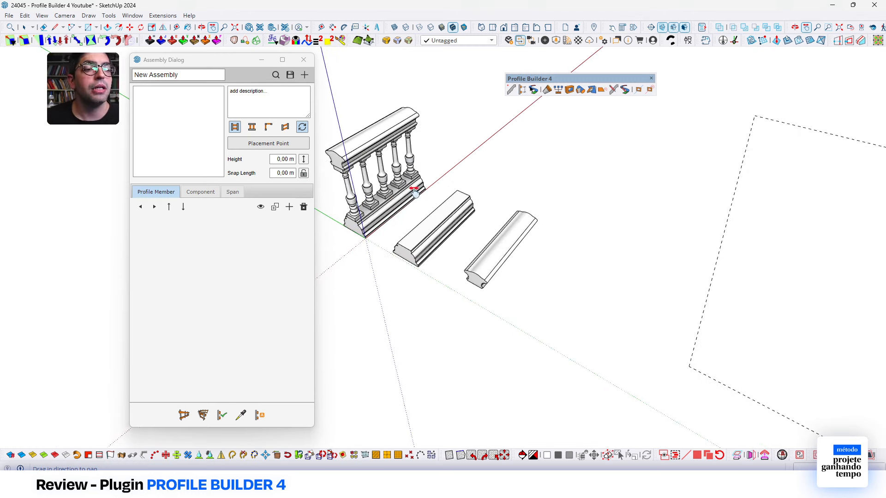
Add two profile members to the new assembly, picking the lower profile piece for the first and the upper profile piece for the second.
click(289, 207)
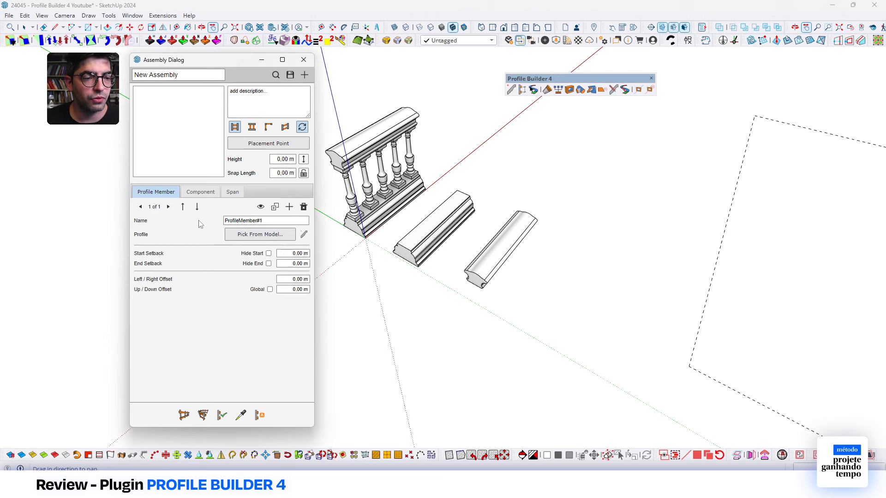
click(254, 242)
click(437, 237)
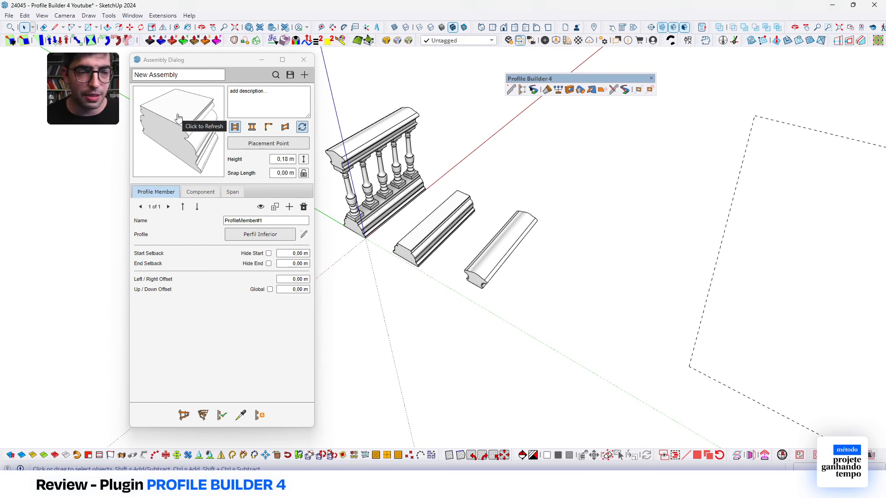
click(290, 207)
click(261, 234)
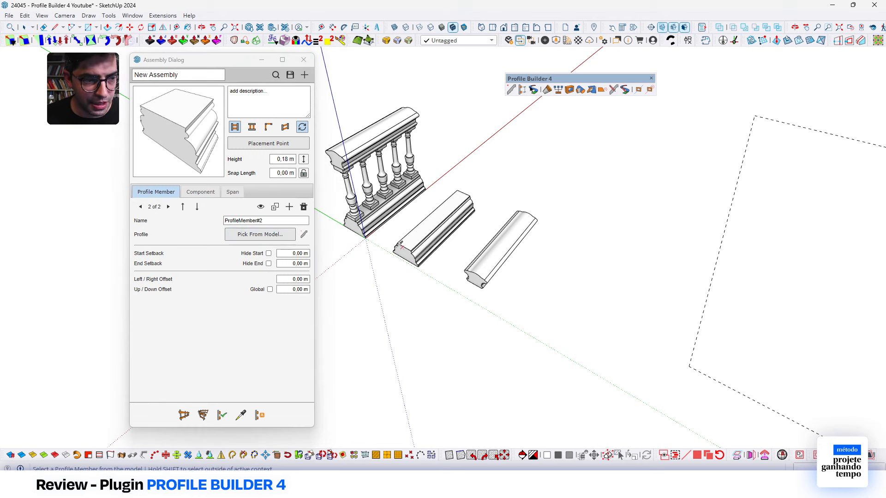
click(503, 256)
middle_drag(545, 297, 503, 240)
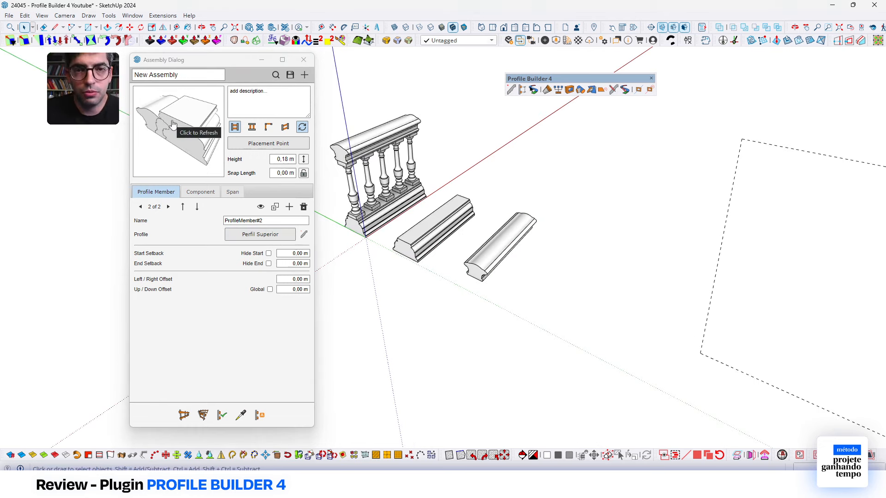
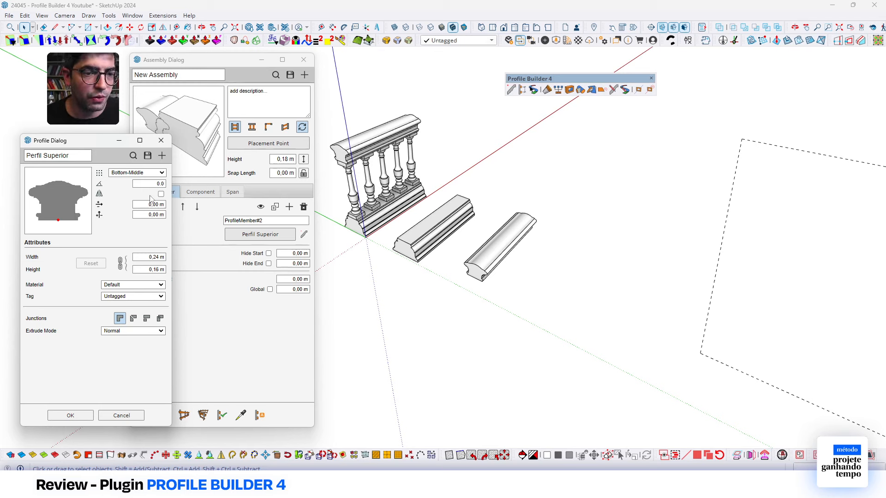
Set the placement point of the Perfil Superior profile to Bottom-Left.
click(137, 172)
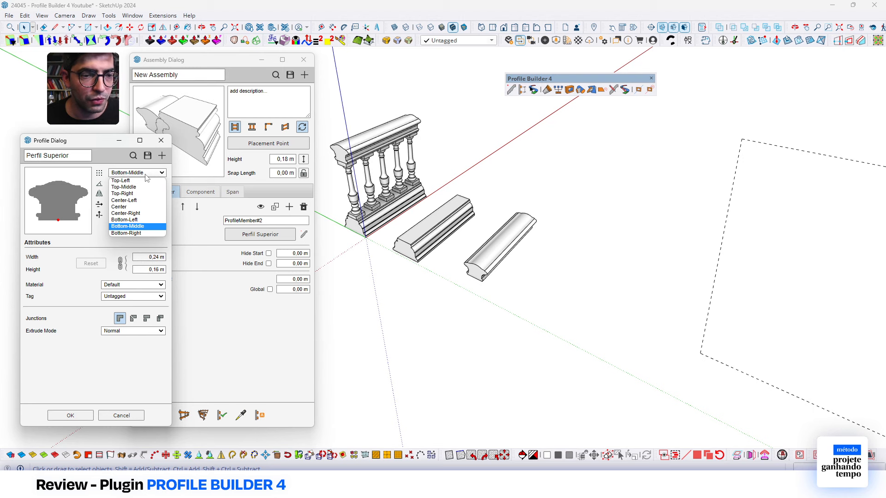
click(125, 220)
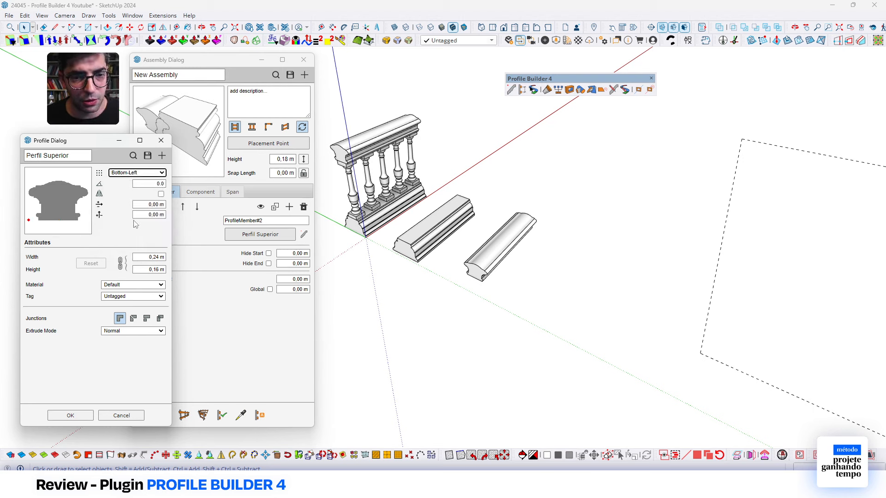
click(71, 415)
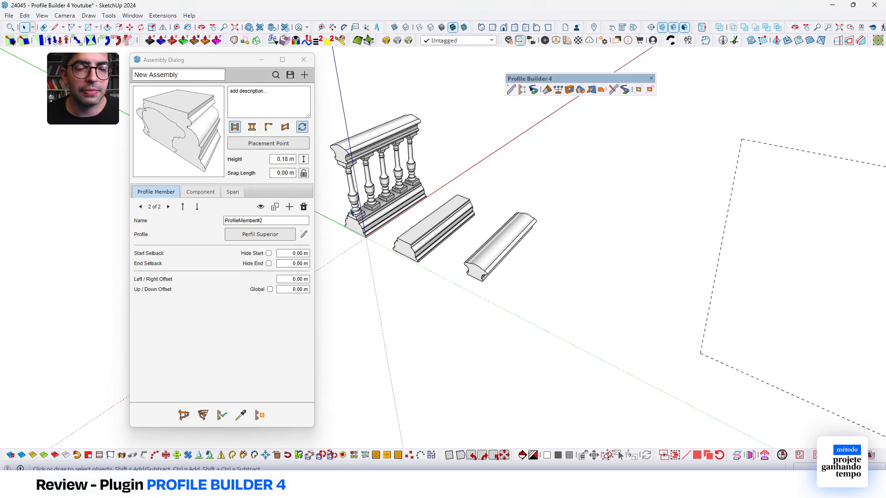
Build the assembly along the side of the dashed outline nearest the profile pieces.
middle_drag(449, 251, 429, 276)
click(183, 415)
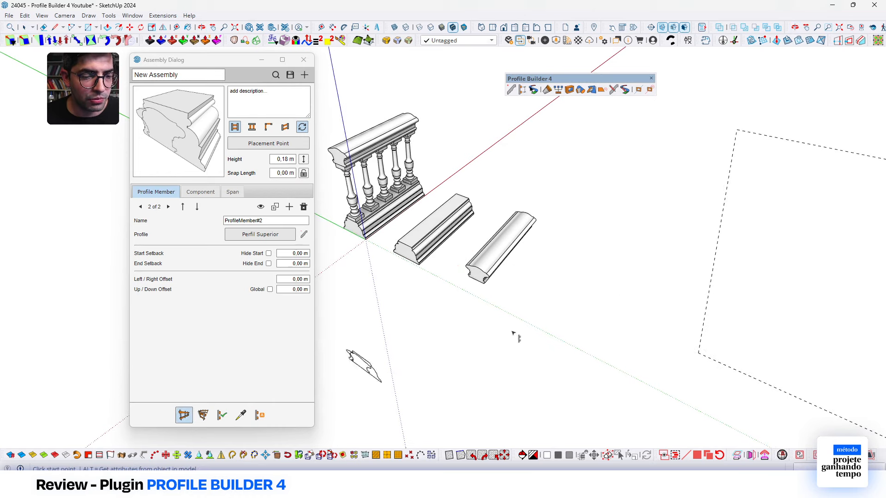
scroll(512, 323, up, 3)
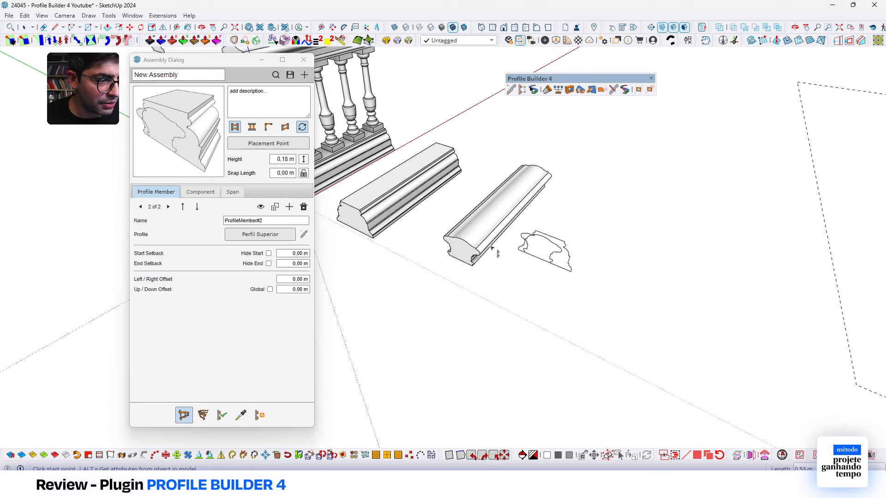
scroll(493, 249, down, 3)
click(612, 299)
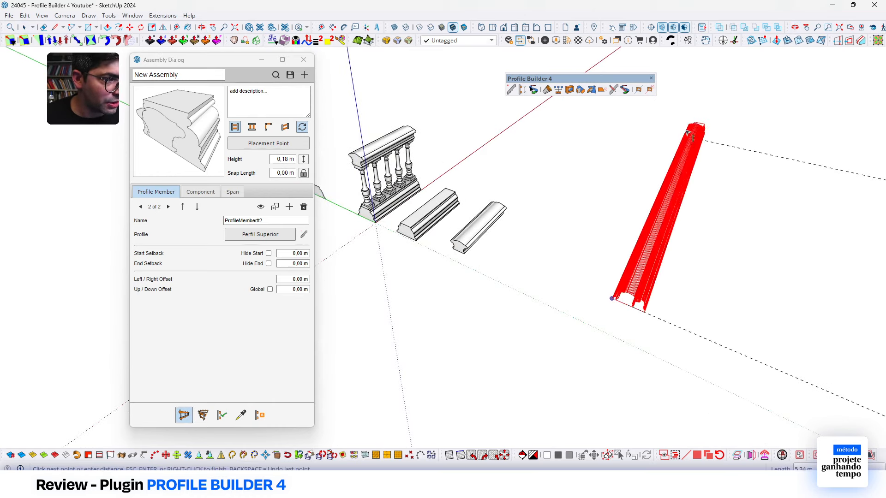
click(687, 133)
key(Return)
Place a guide through the midpoint of the upper profile's base and measure its horizontal offset from the lower profile's centre.
scroll(687, 212, up, 4)
middle_drag(563, 360, 583, 226)
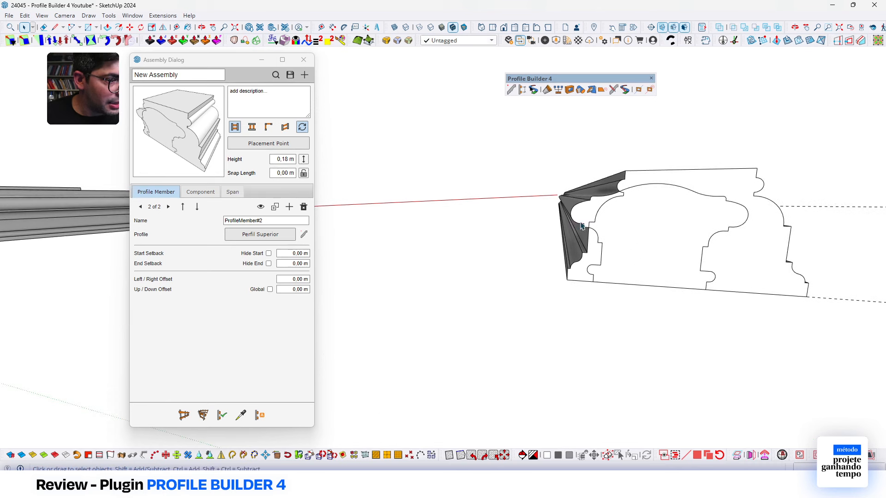
click(580, 219)
scroll(580, 218, up, 1)
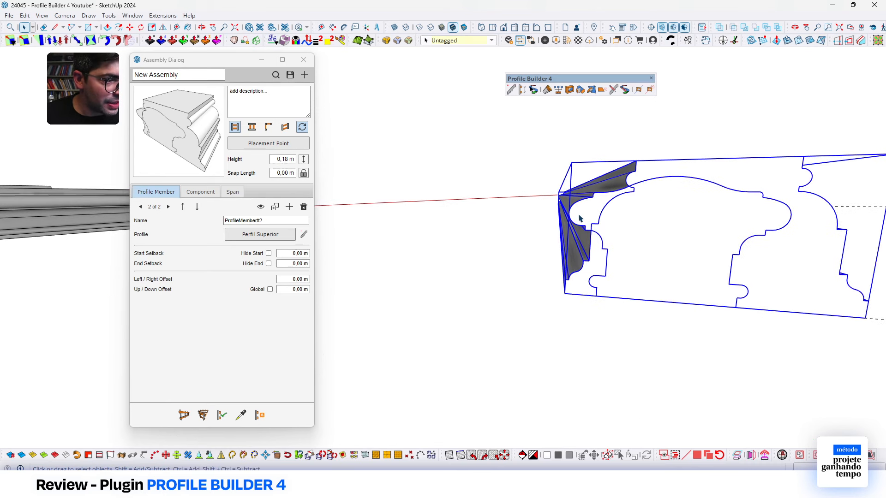
key(t)
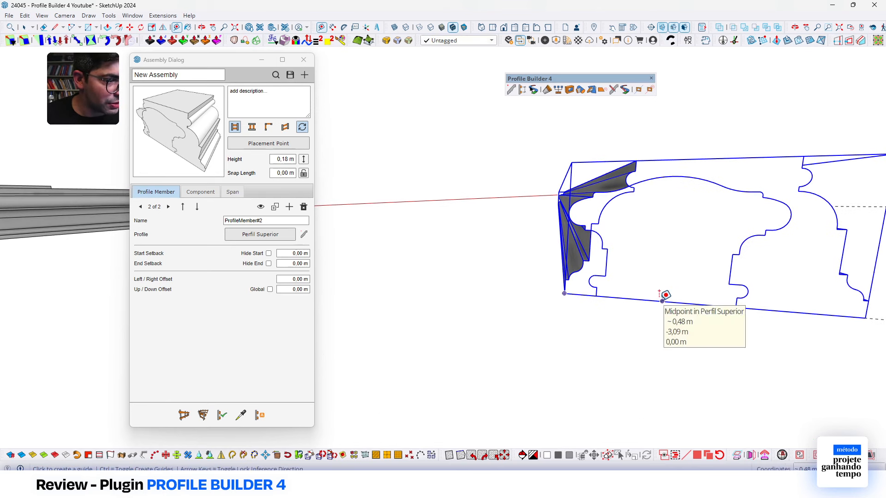
click(663, 300)
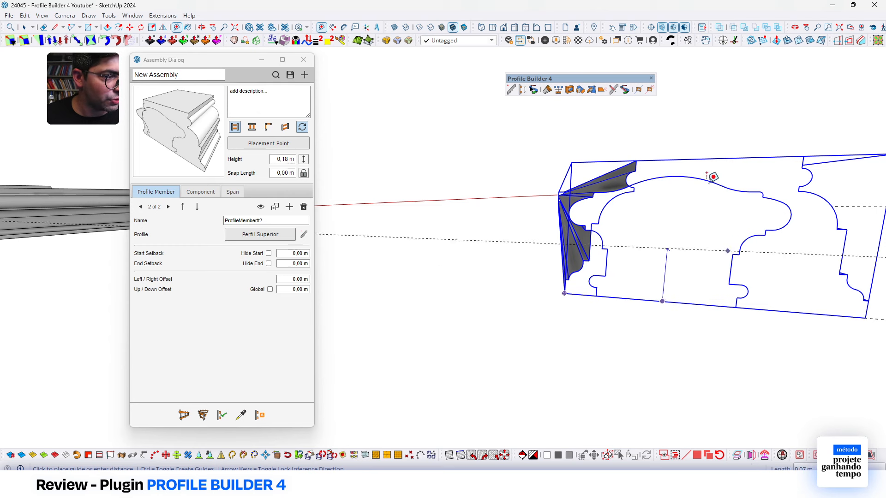
key(Escape)
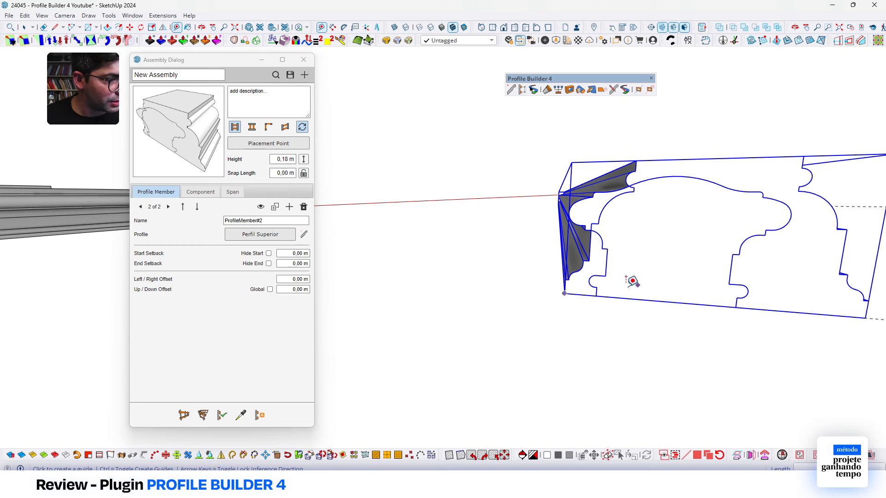
click(608, 263)
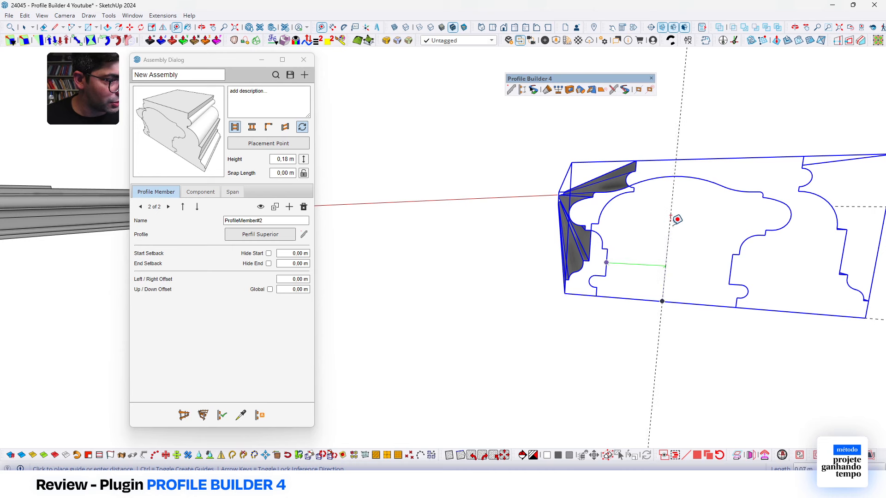
click(662, 302)
click(665, 258)
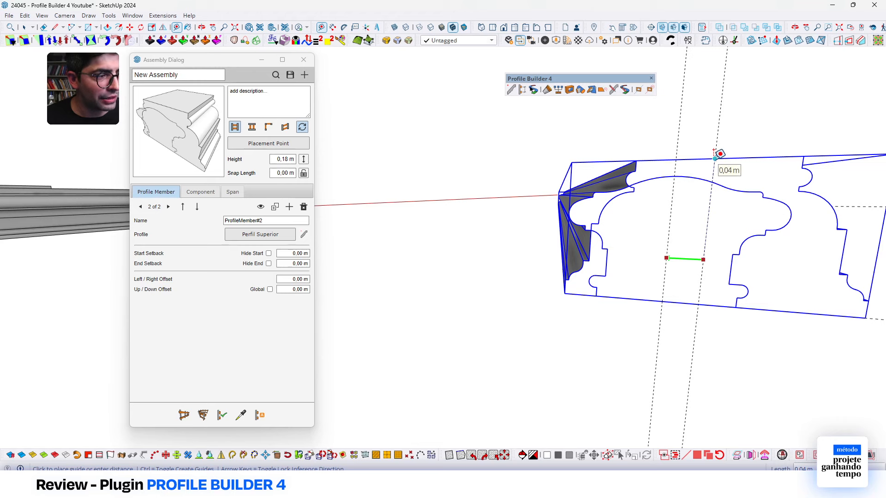
middle_drag(692, 194, 615, 243)
key(space)
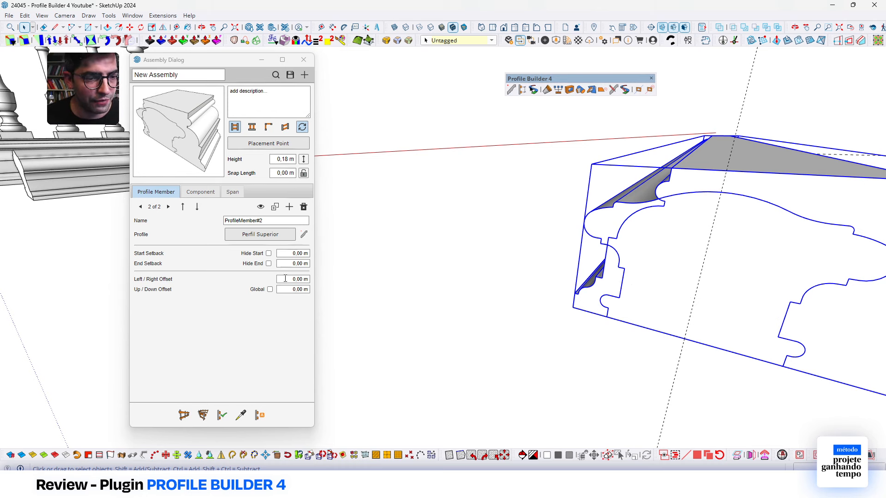
Set the upper profile member's Left / Right Offset to 0.04 m and select its Up / Down Offset value.
click(302, 280)
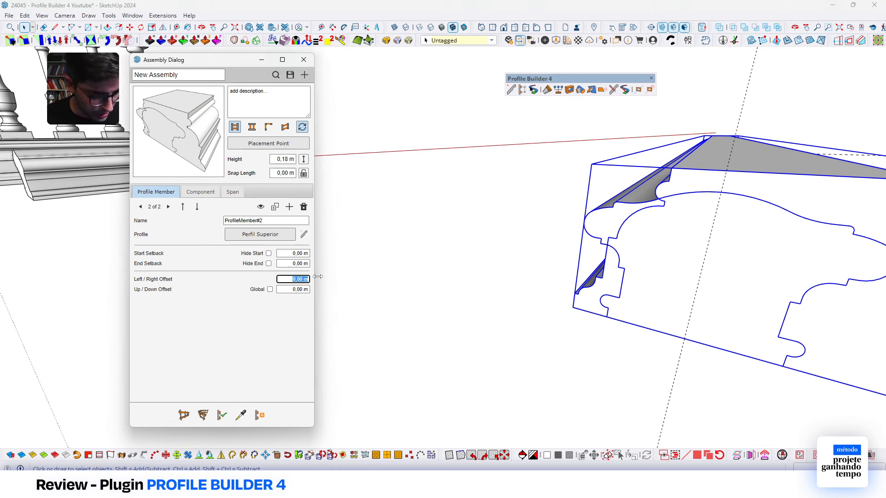
key(Right)
key(Left)
key(Left)
key(Tab)
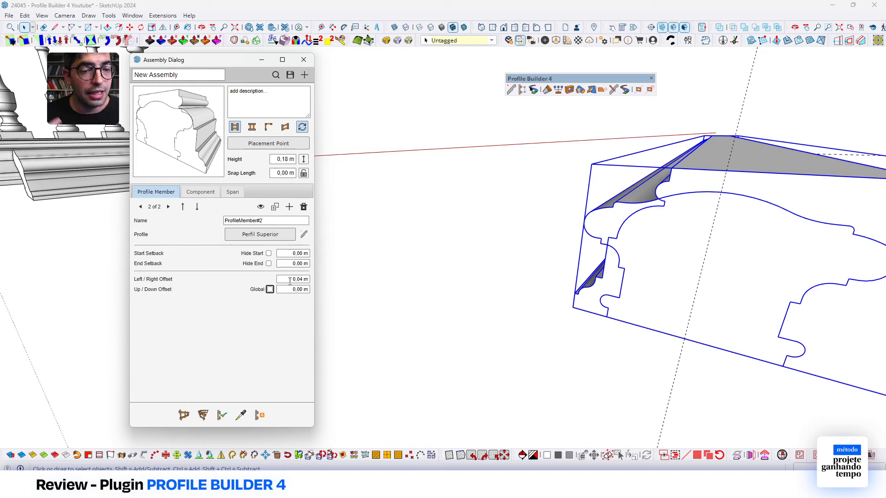
click(301, 290)
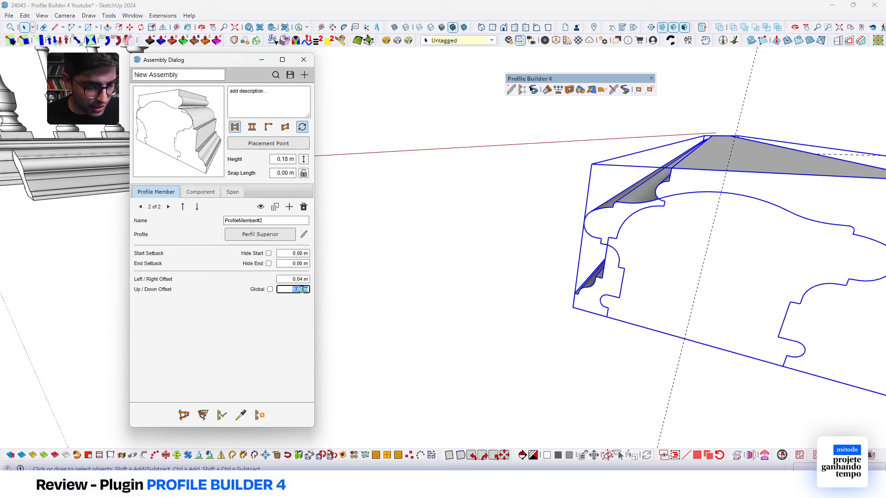
Measure the vertical distance between the top of the lower profile and the underside of the upper profile on the sample balustrade.
mouse_move(630, 243)
middle_down()
mouse_move(648, 306)
mouse_move(662, 302)
middle_up()
scroll(662, 303, down, 10)
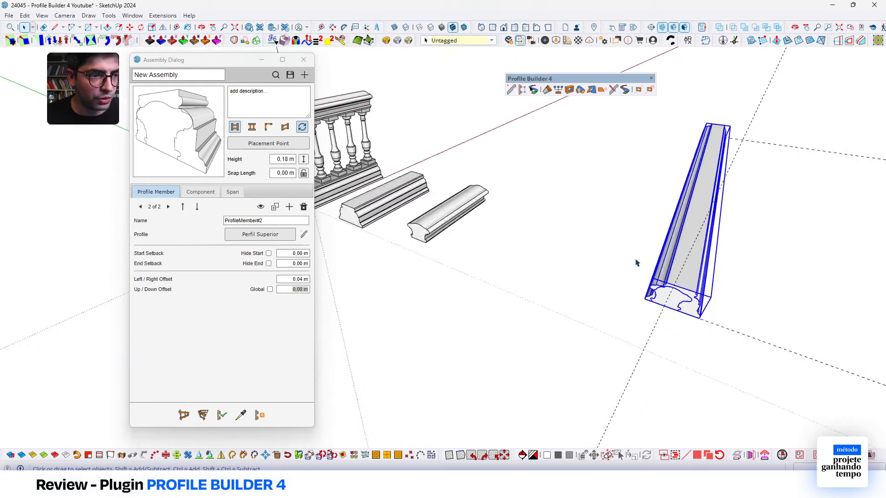
scroll(335, 194, up, 3)
scroll(424, 208, up, 4)
middle_drag(535, 185, 551, 235)
key(t)
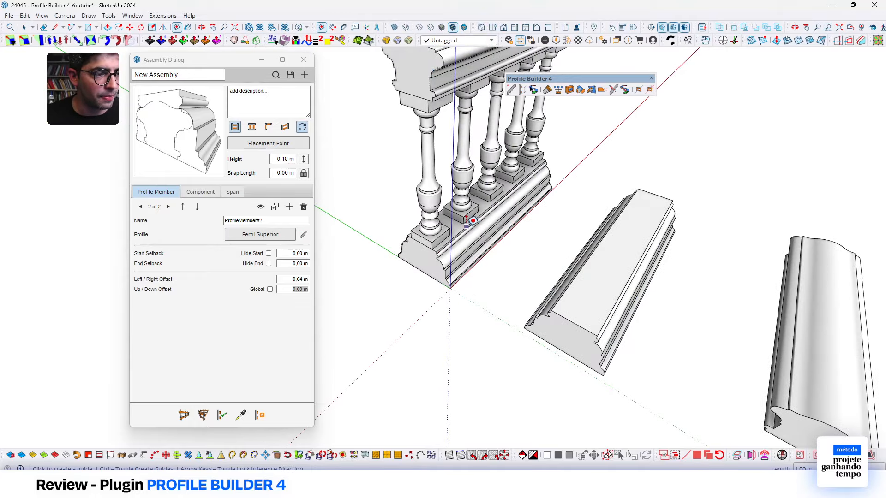
click(466, 226)
key(Up)
middle_drag(461, 190, 451, 145)
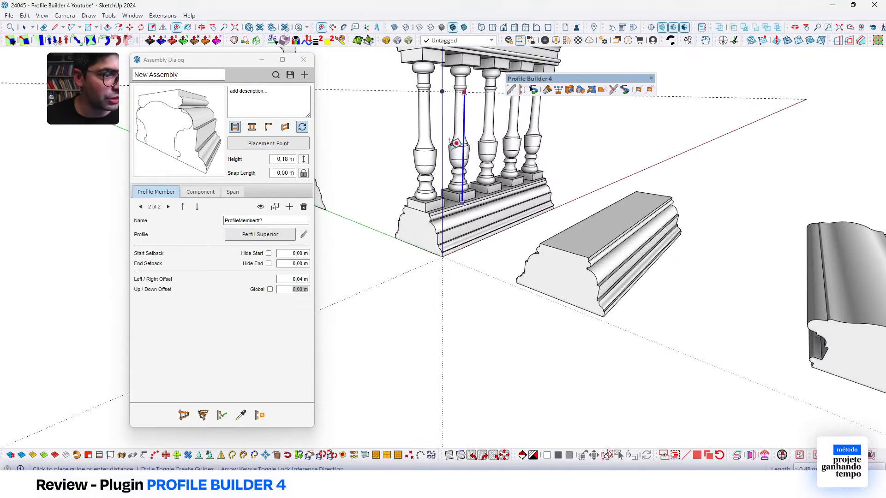
scroll(449, 176, up, 2)
scroll(452, 185, up, 3)
scroll(507, 258, down, 8)
middle_drag(510, 261, 484, 152)
scroll(466, 93, up, 2)
scroll(463, 74, up, 2)
scroll(480, 83, up, 2)
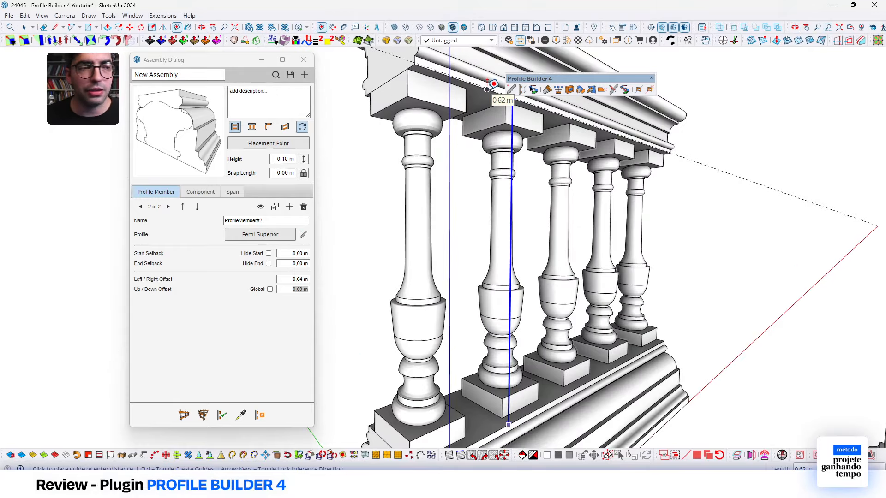
scroll(487, 89, down, 5)
mouse_move(471, 368)
middle_down()
mouse_move(466, 223)
mouse_move(467, 353)
middle_up()
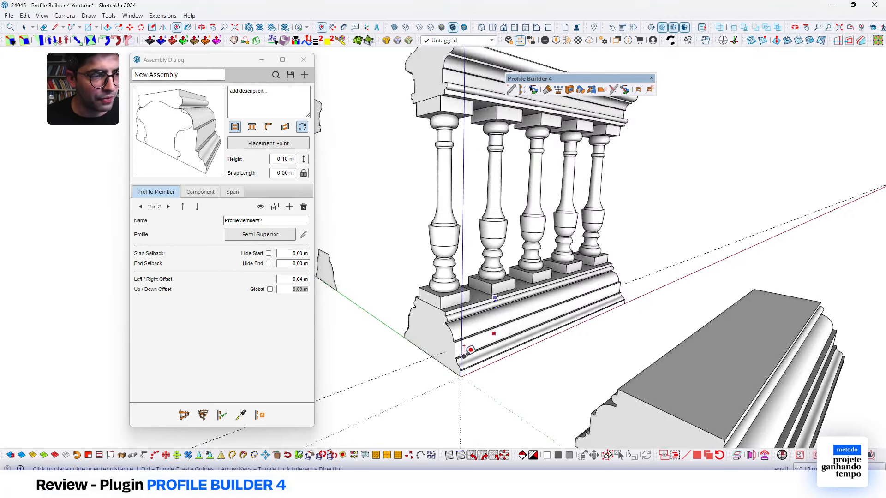
key(space)
Open the Windows Calculator, add 18 and 62, and close it.
key(super+r)
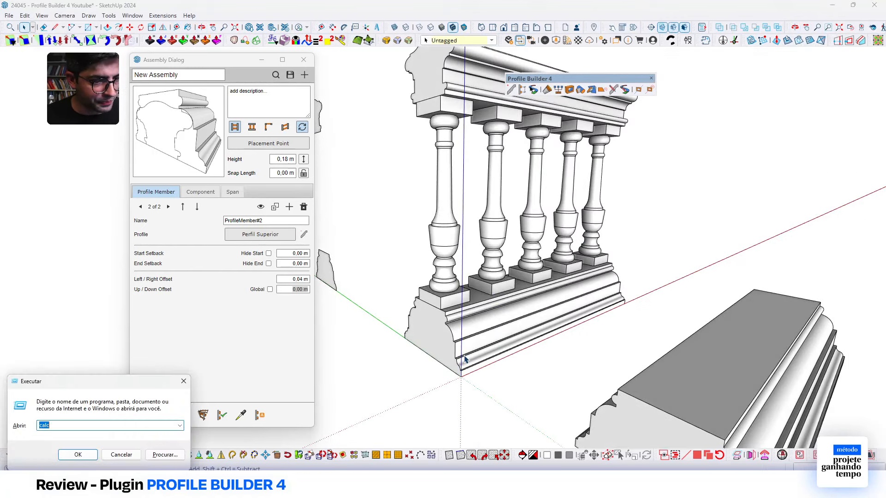
key(Return)
text(18+62)
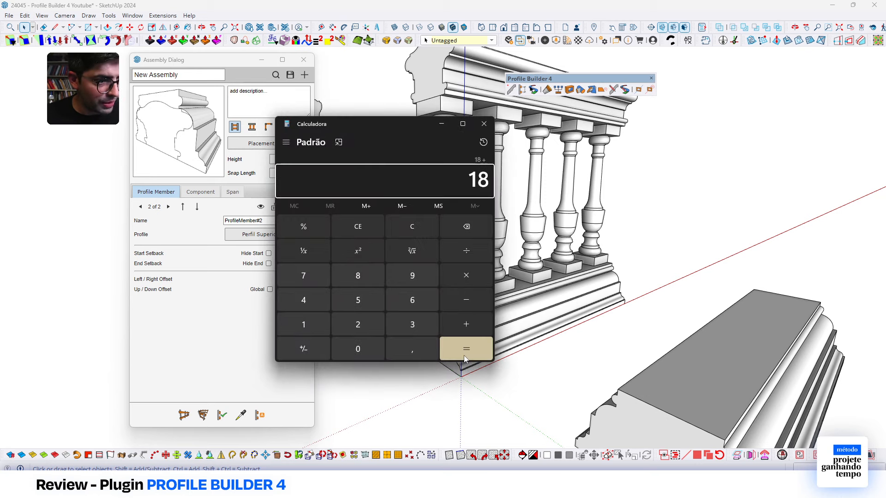
key(Return)
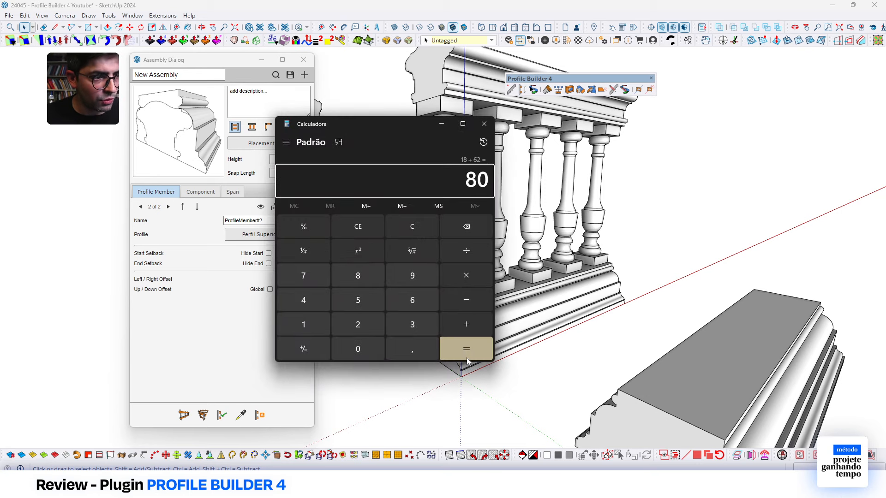
click(483, 124)
Set the upper profile member's Up / Down Offset to 0.80 m.
drag(281, 289, 314, 286)
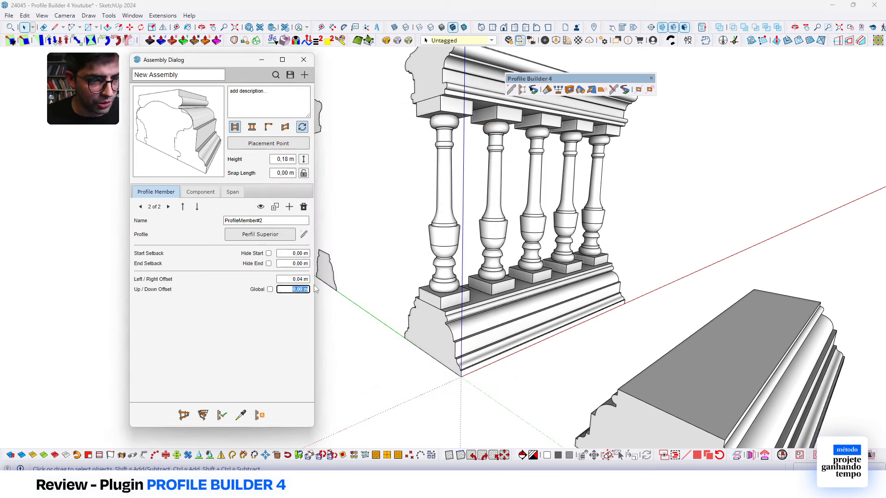
text(0,8)
key(Return)
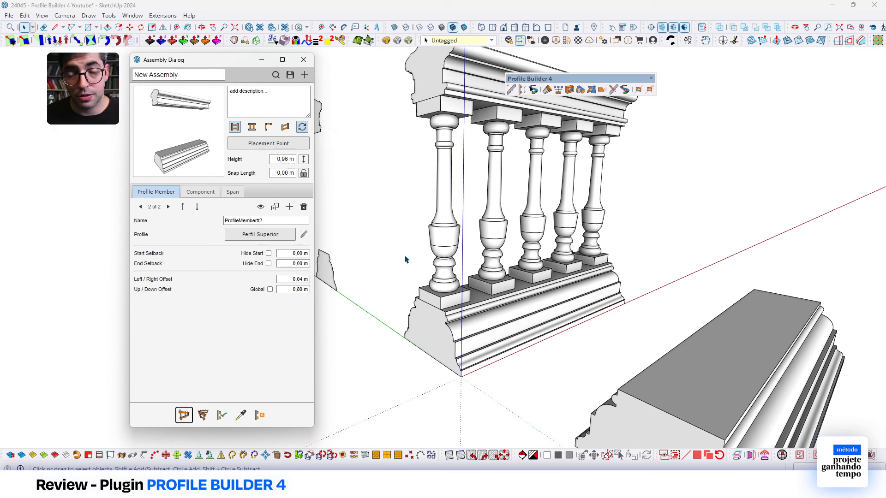
Erase the guide line crossing the assembly built on the dashed outline.
middle_drag(528, 358, 507, 326)
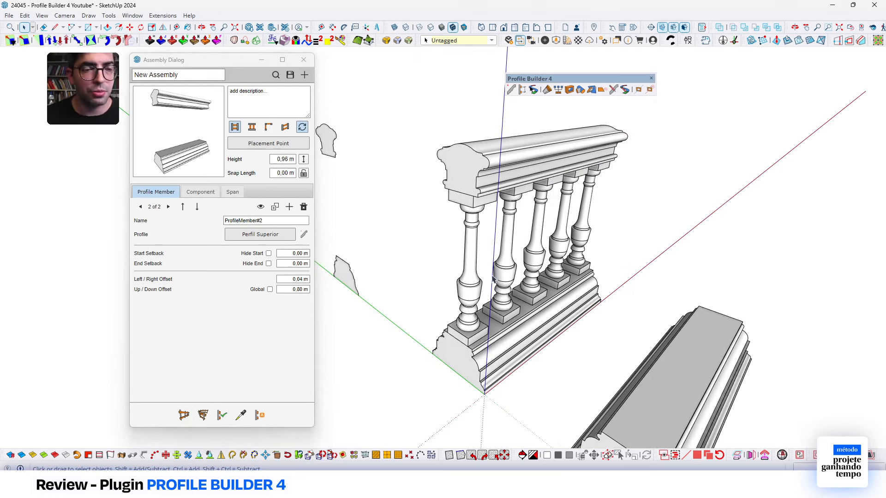
scroll(493, 279, down, 7)
middle_drag(493, 281, 544, 316)
scroll(680, 326, up, 3)
mouse_move(685, 340)
middle_down()
mouse_move(665, 296)
mouse_move(612, 257)
mouse_move(562, 269)
middle_up()
scroll(664, 296, up, 1)
key(e)
click(614, 259)
Apply the current assembly settings to the assembly built on the dashed outline.
key(space)
click(655, 306)
scroll(566, 255, down, 2)
click(222, 415)
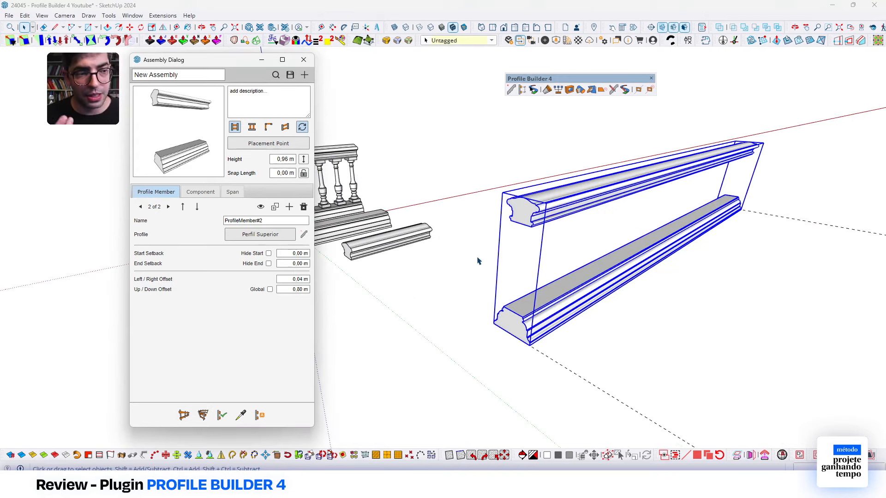
middle_drag(478, 261, 659, 198)
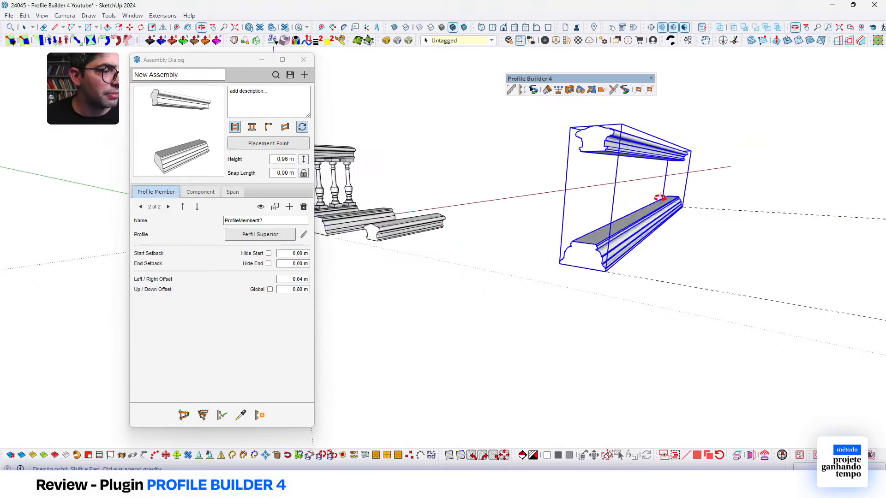
Add a component to the assembly, pick the Balaustre from the reference balustrade, and update the selected assembly with it.
scroll(660, 198, up, 3)
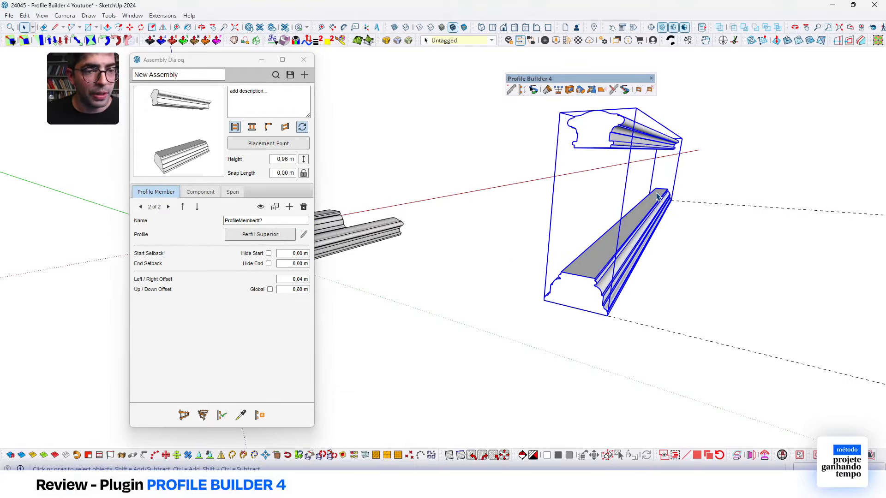
middle_drag(597, 207, 671, 281)
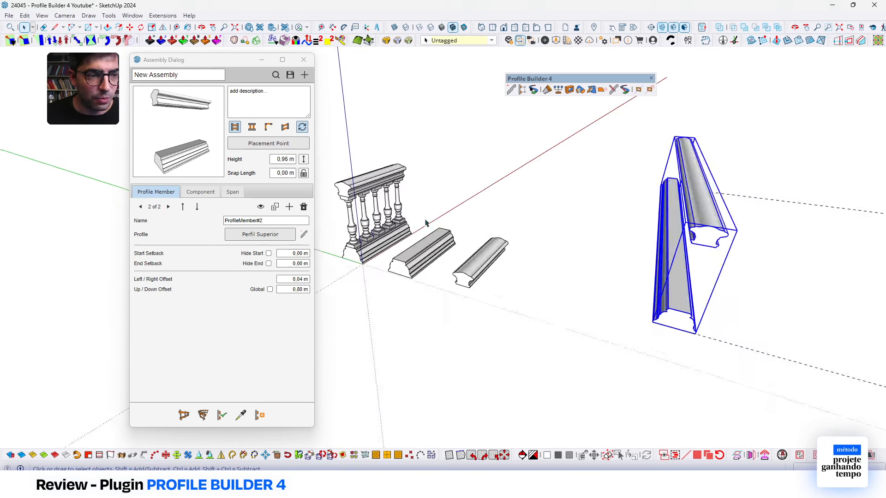
scroll(425, 223, up, 1)
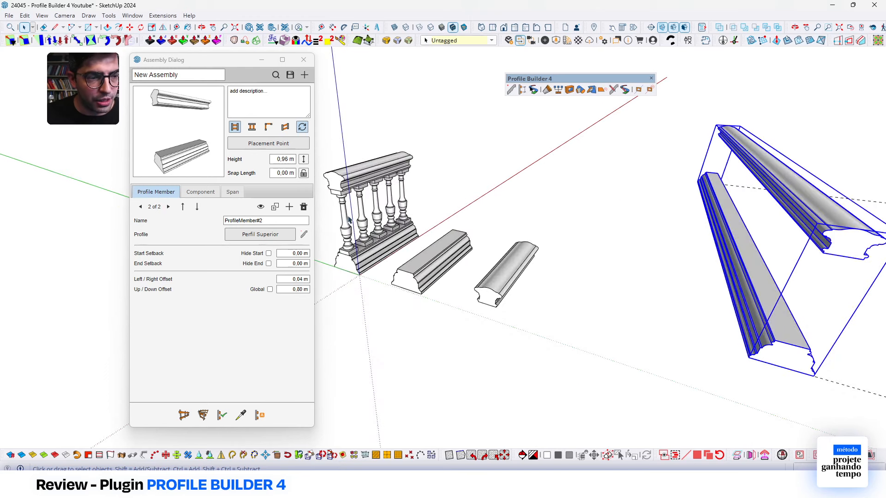
click(193, 194)
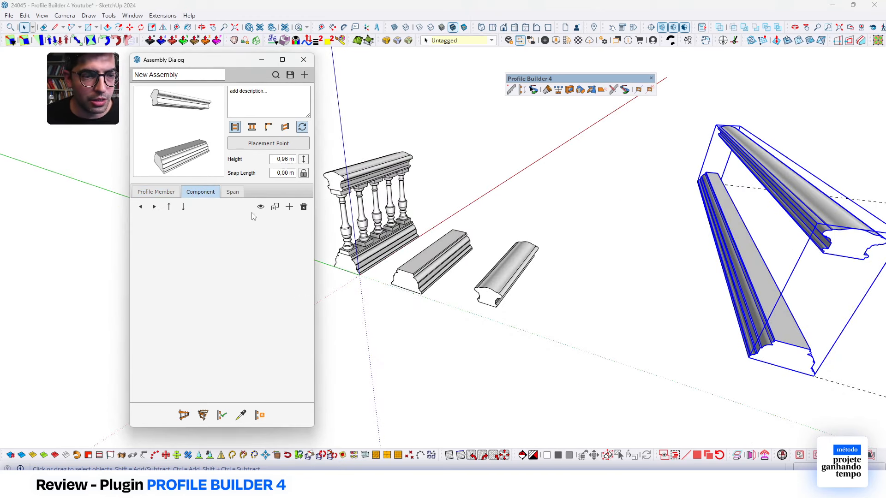
click(289, 207)
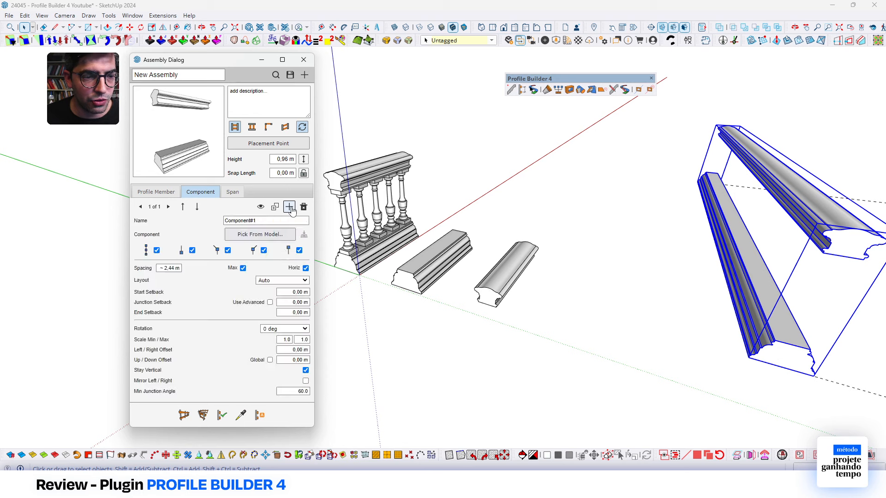
click(276, 236)
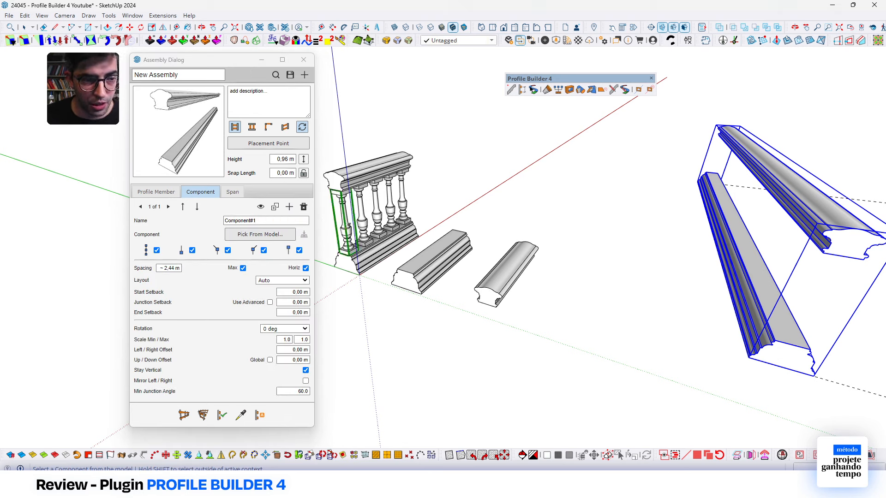
click(344, 230)
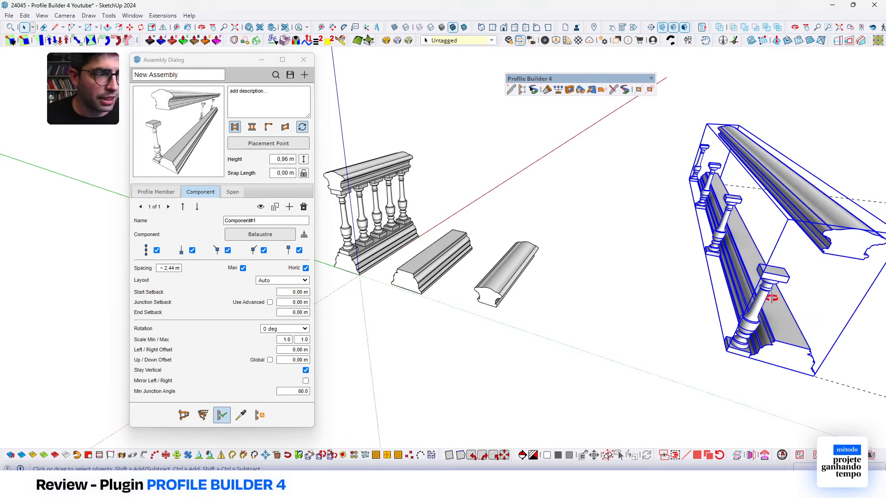
Open the reference balustrade's first baluster and measure the horizontal distance from its origin to the lower profile's outer corner.
middle_drag(769, 297, 694, 273)
scroll(694, 274, up, 2)
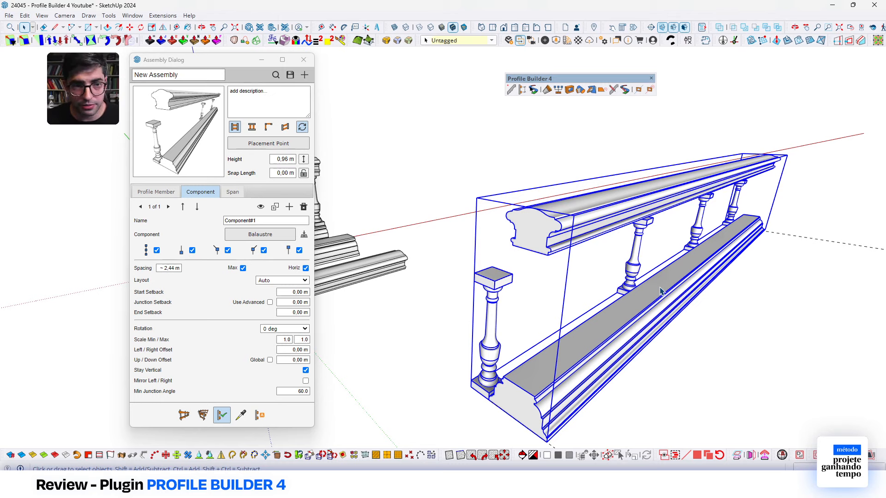
middle_drag(594, 307, 694, 301)
scroll(694, 300, down, 3)
scroll(402, 287, up, 1)
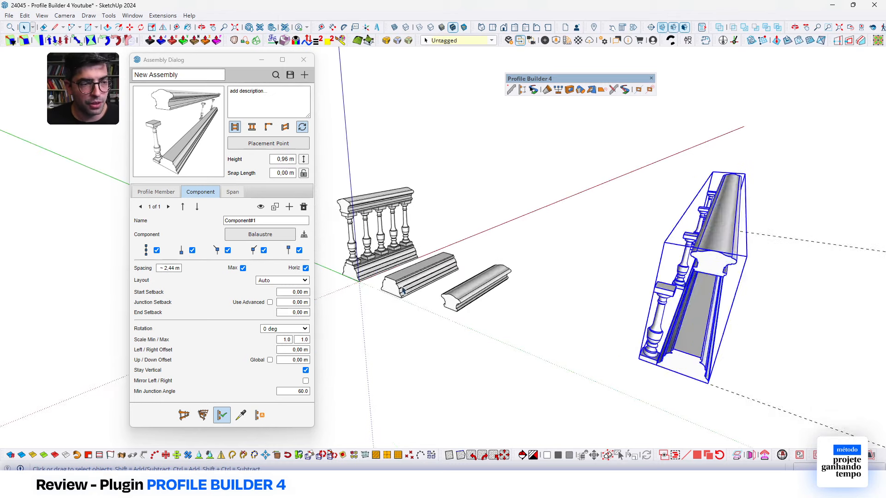
scroll(403, 290, up, 2)
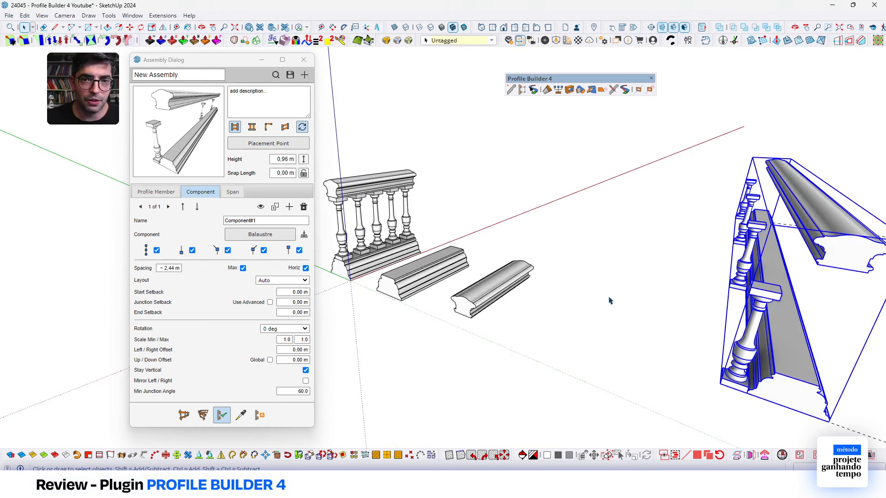
scroll(561, 297, up, 5)
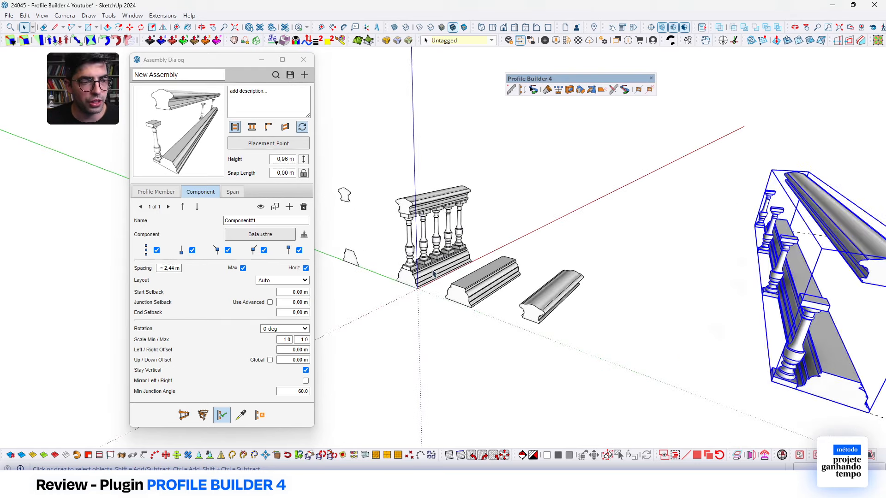
double_click(399, 243)
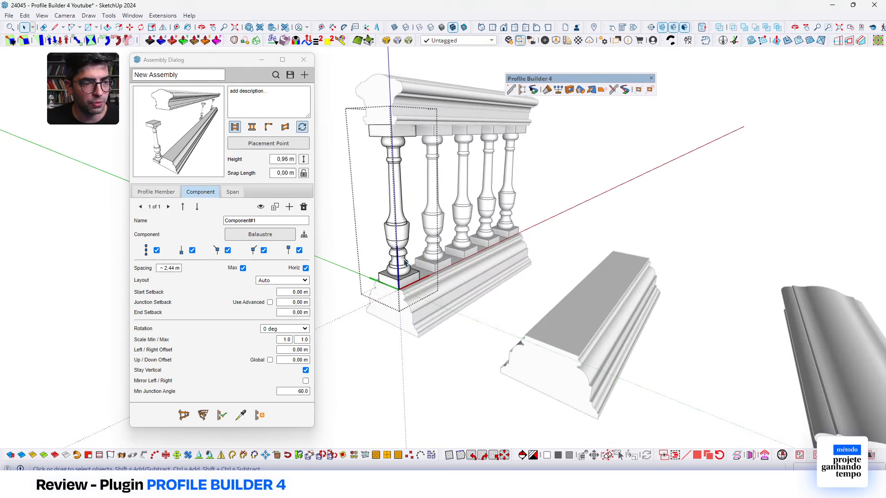
middle_drag(404, 261, 500, 330)
scroll(427, 325, up, 3)
scroll(452, 326, up, 2)
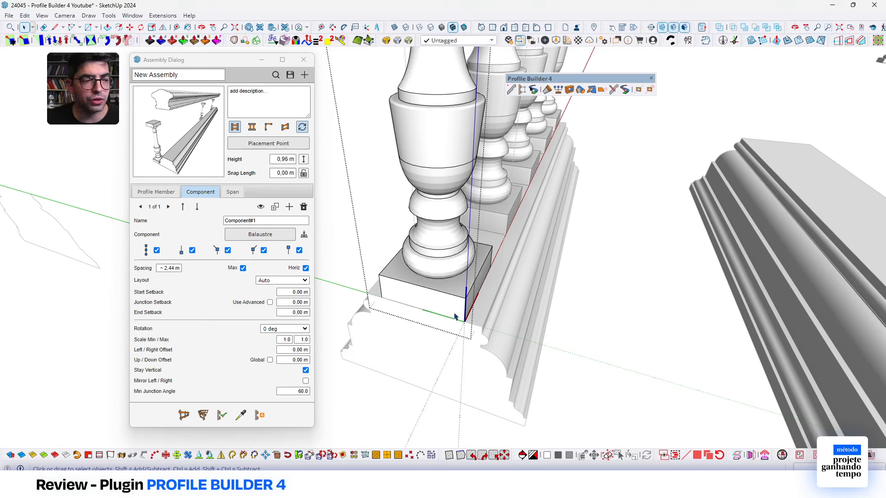
scroll(468, 322, up, 1)
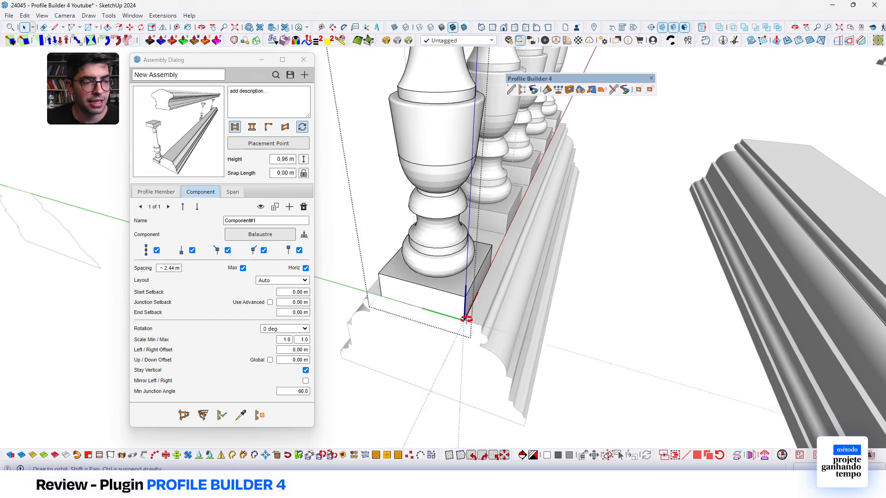
key(t)
click(461, 318)
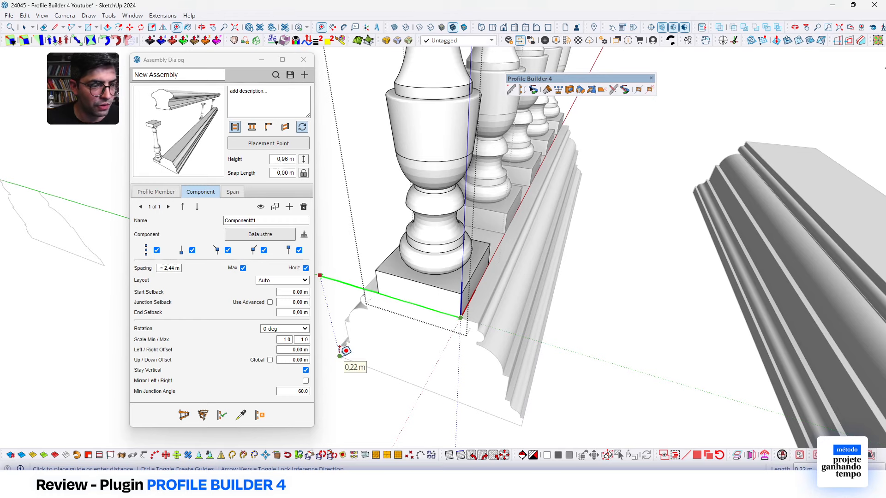
key(space)
Select the test assembly and set the Balaustre component's Left / Right Offset to 0.22 m and Up / Down Offset to 0.18 m.
scroll(406, 336, down, 5)
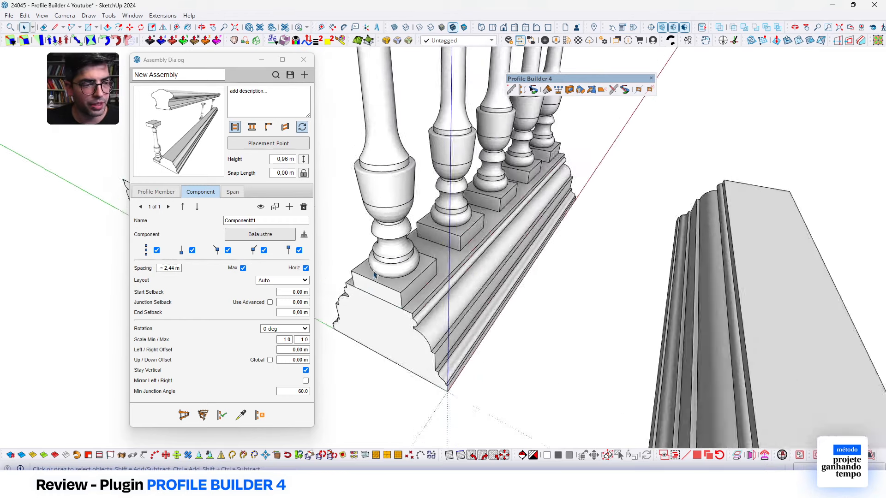
scroll(363, 258, down, 5)
scroll(616, 307, up, 2)
click(618, 308)
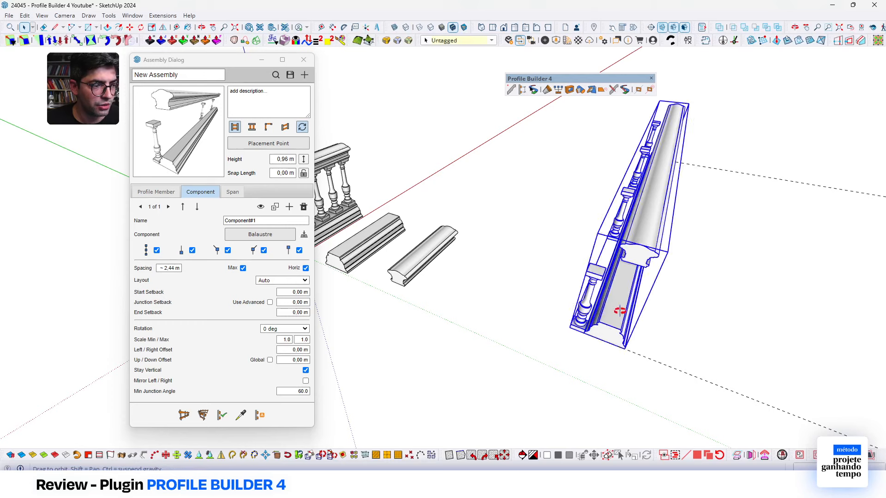
middle_drag(618, 308, 692, 251)
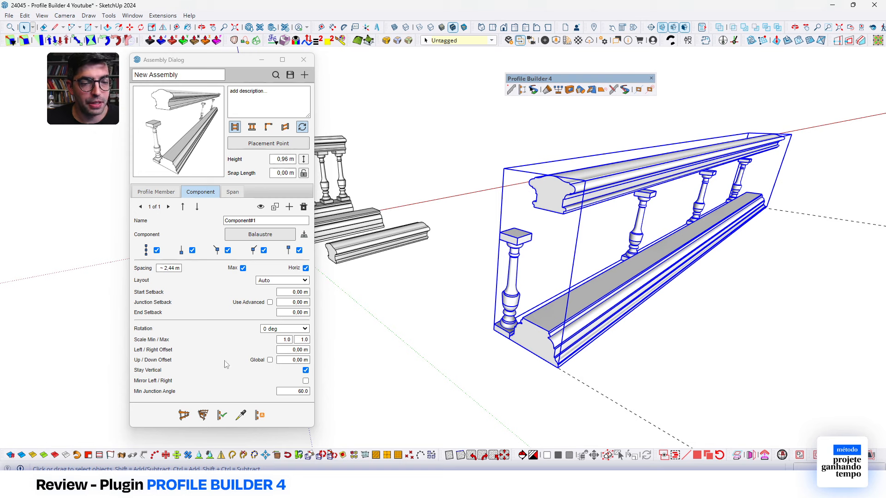
click(284, 351)
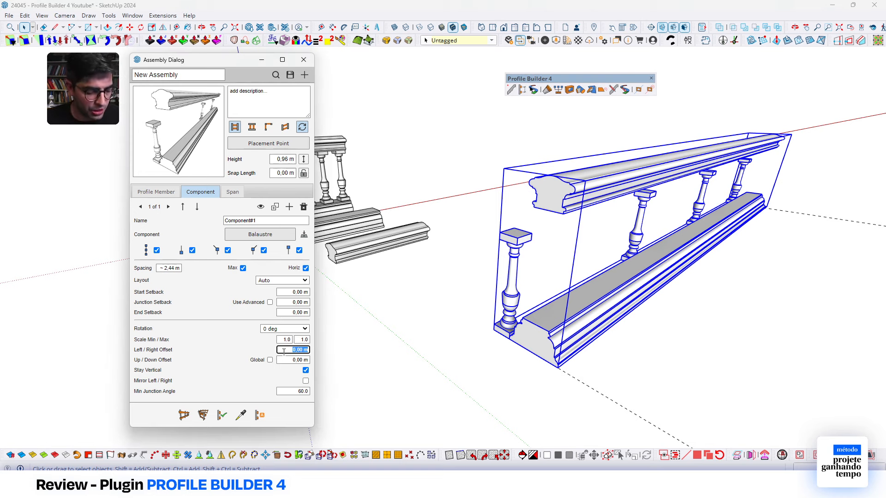
key(BackSpace)
text(0,22)
key(Tab)
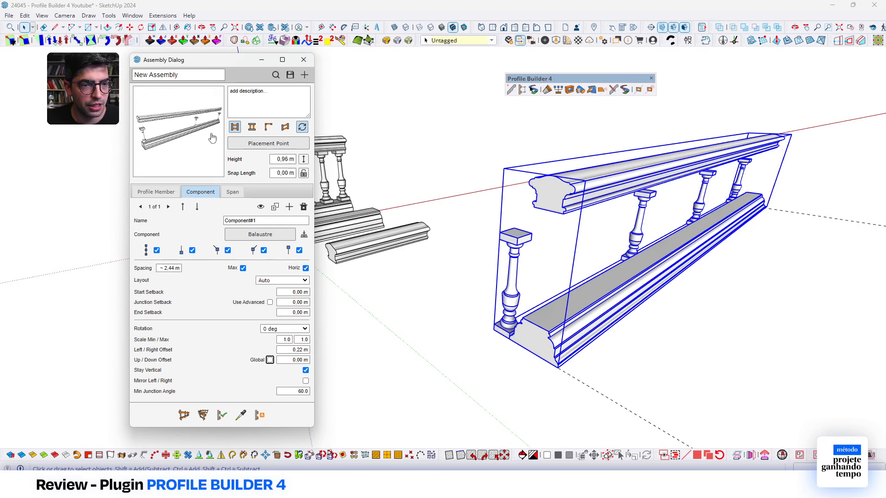
click(297, 360)
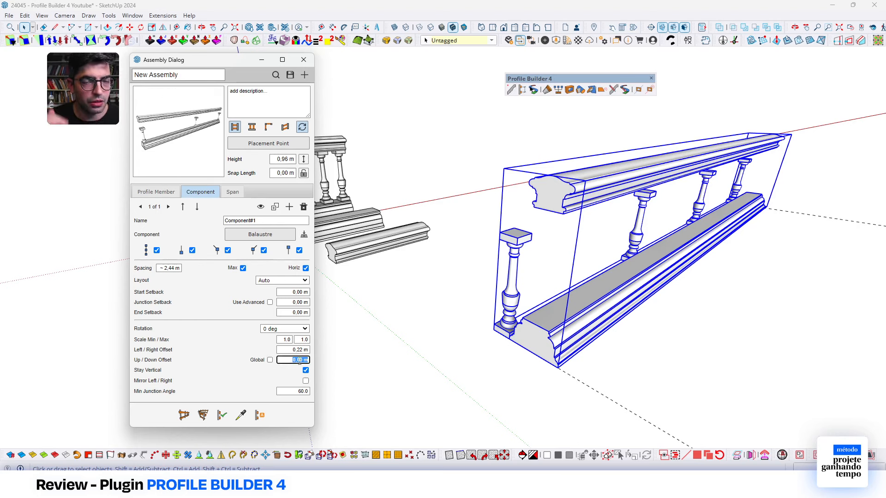
text(0,18)
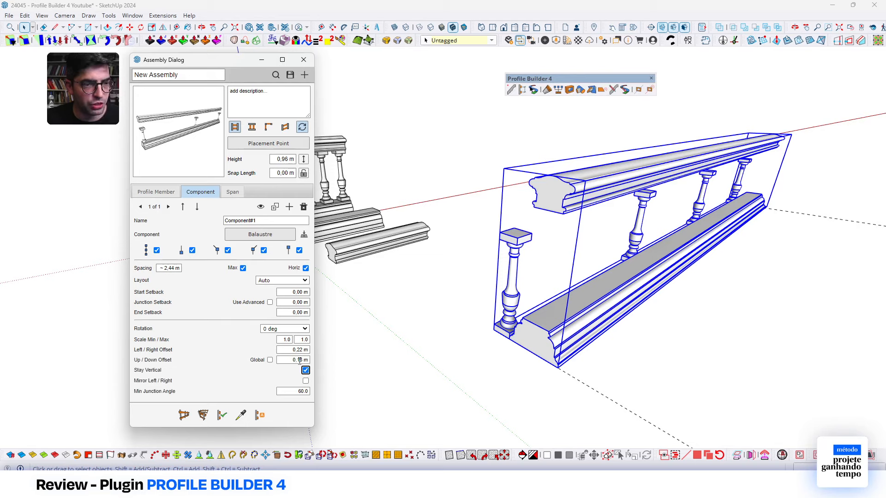
key(Return)
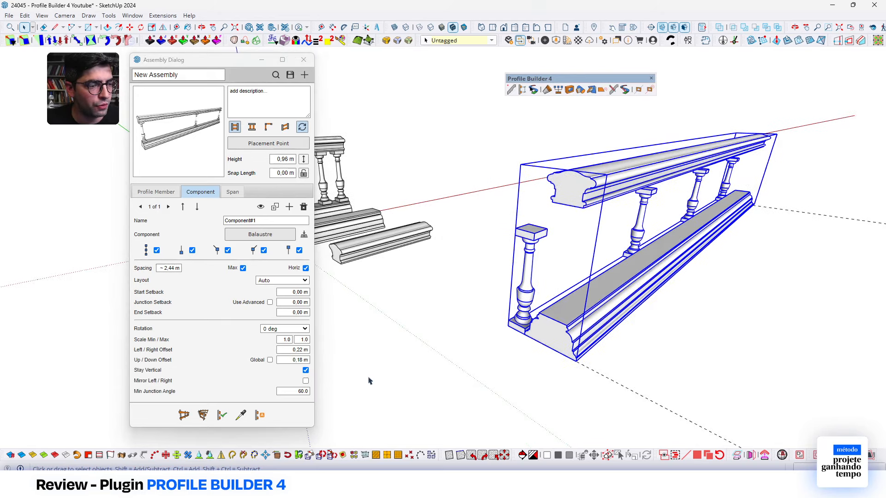
Apply the Balaustre component's new offsets to the selected assembly.
click(222, 415)
scroll(641, 289, up, 2)
middle_drag(641, 289, 610, 284)
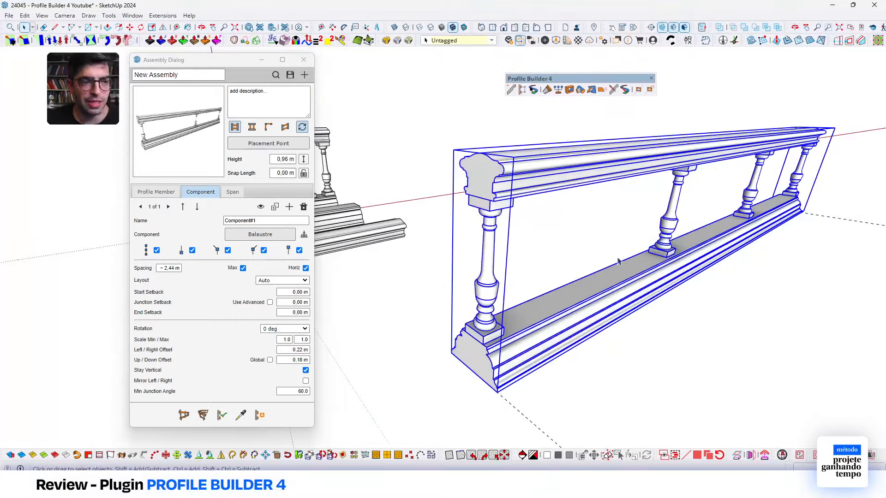
Set the Balaustre component's Spacing to 0.20 m.
scroll(617, 242, down, 4)
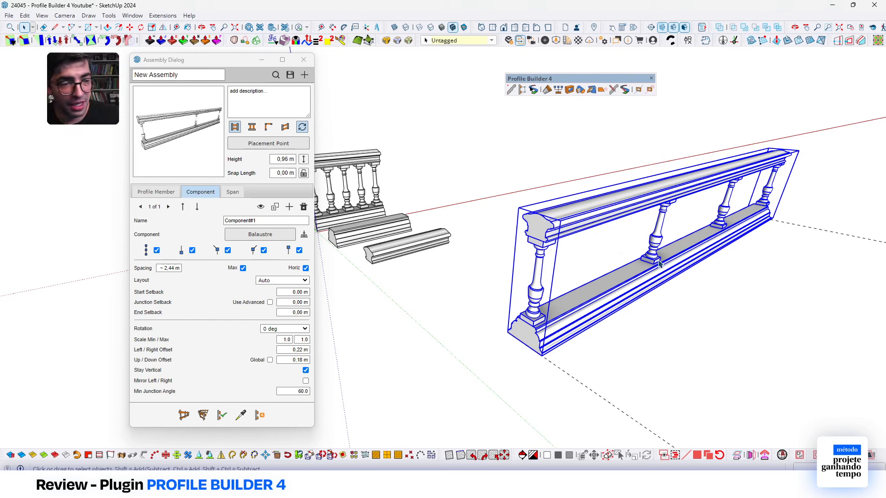
mouse_move(583, 289)
middle_down()
mouse_move(574, 277)
mouse_move(599, 281)
mouse_move(593, 278)
middle_up()
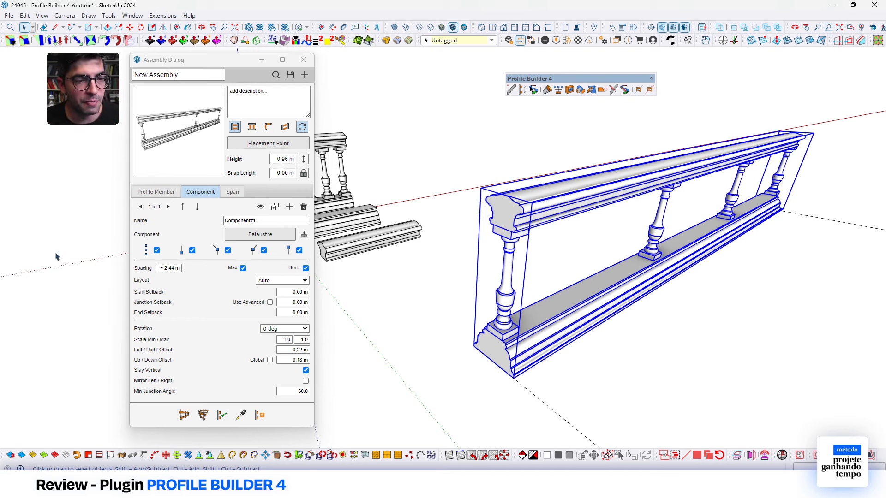
click(169, 268)
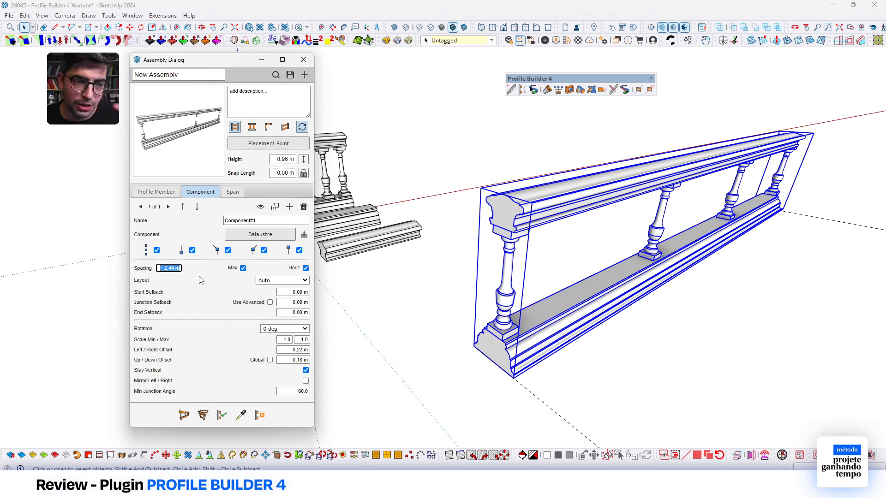
text(0,2)
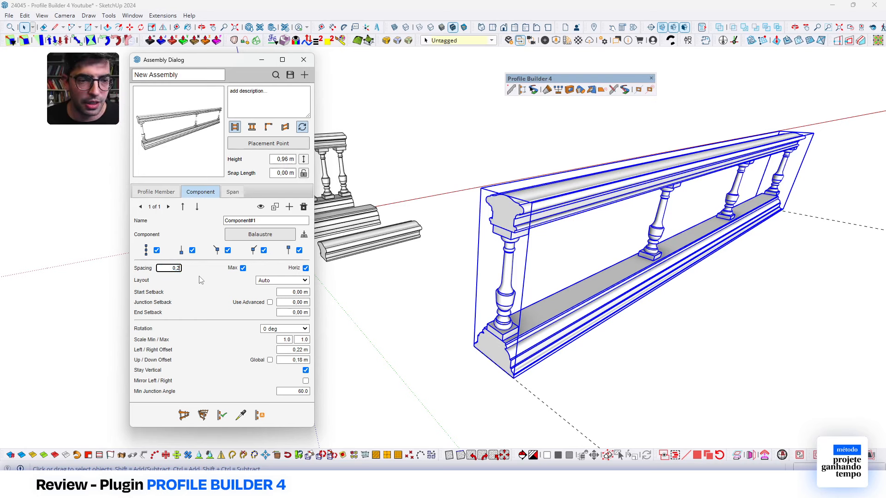
key(Tab)
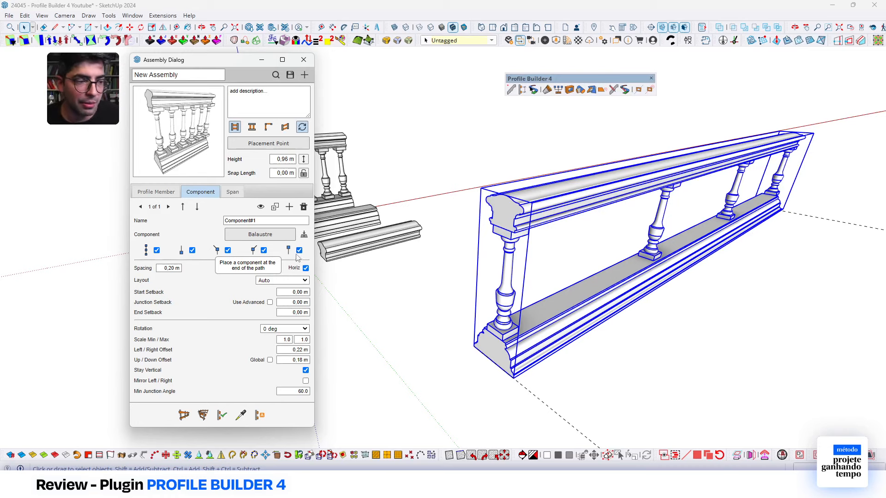
Measure the length of the first baluster's base along the assembly path.
scroll(503, 328, up, 5)
key(t)
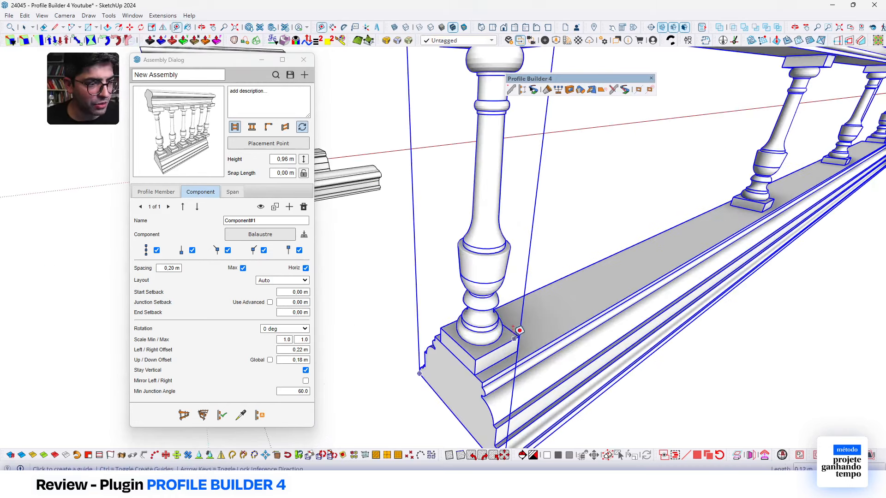
click(518, 337)
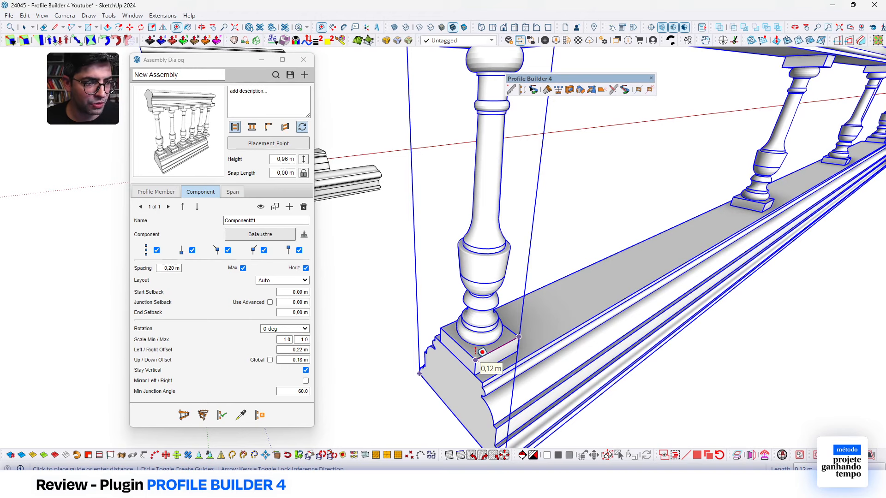
key(space)
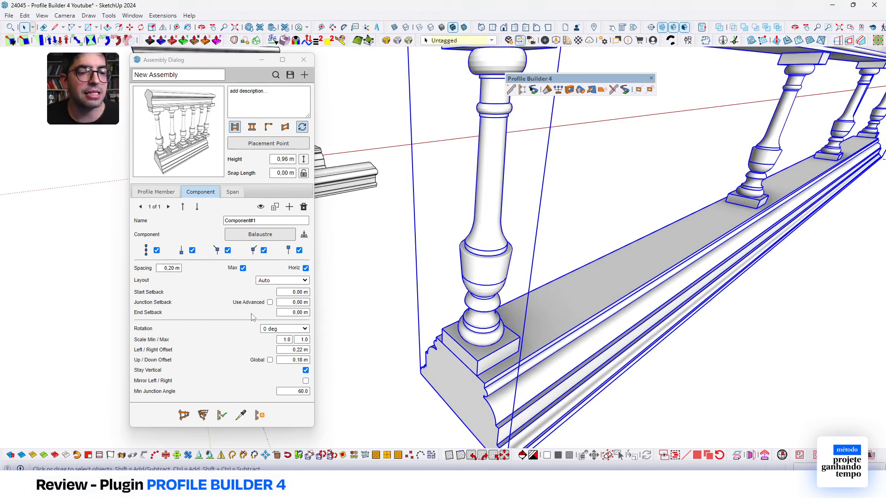
Set the Balaustre component's End Setback to 0.12 m and apply the settings to the selected assembly.
click(286, 314)
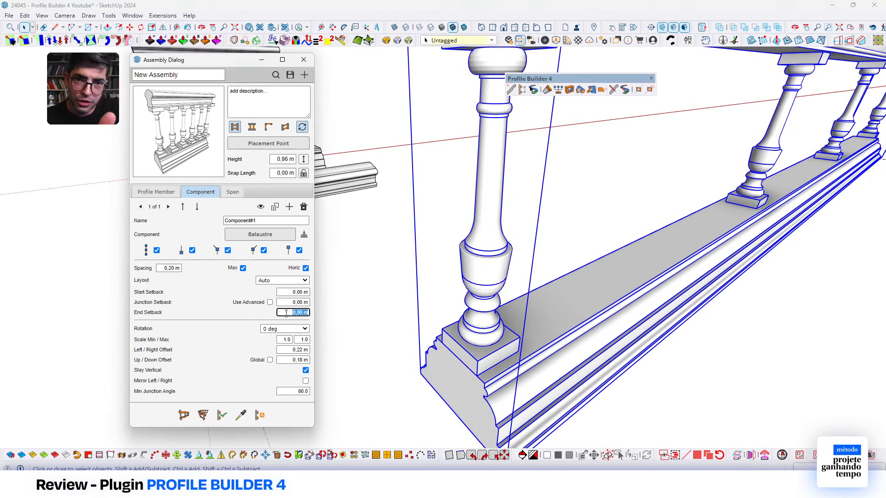
text(0,12)
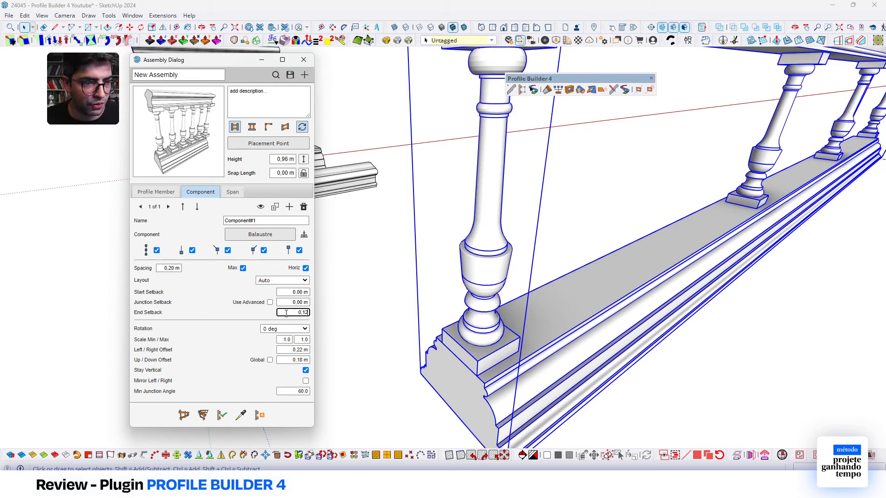
key(Tab)
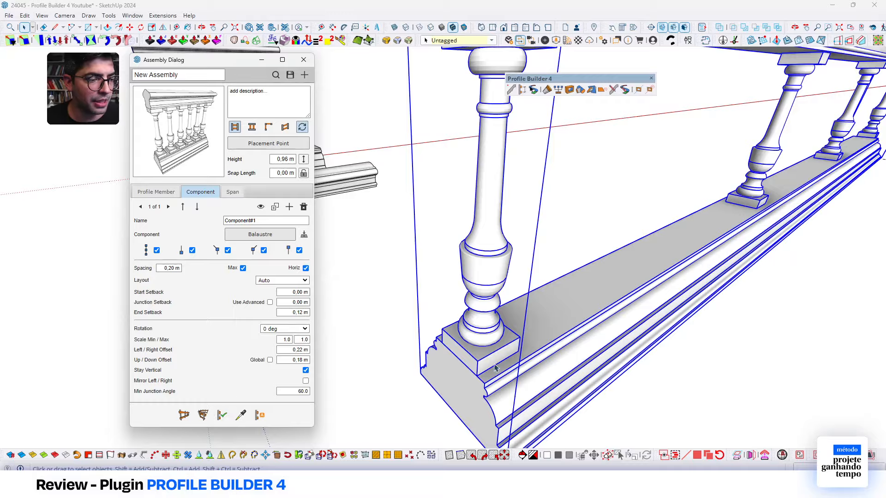
scroll(495, 365, down, 7)
middle_drag(646, 276, 682, 206)
scroll(520, 260, up, 2)
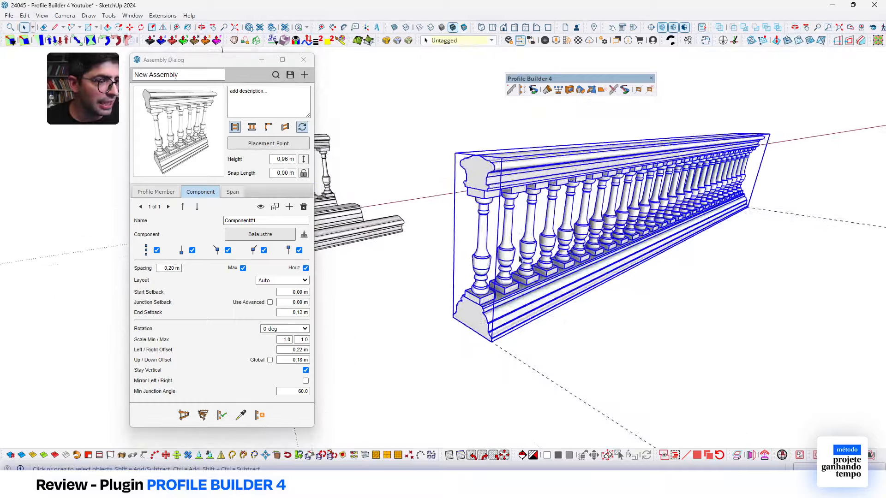
Inspect the updated balustrade and measure the spacing between matching corners of two neighbouring baluster bases.
scroll(519, 259, up, 3)
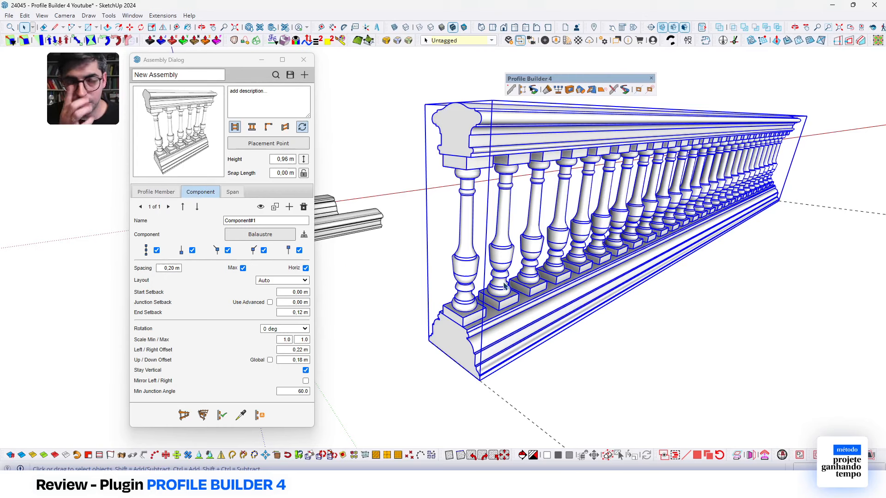
middle_drag(744, 190, 760, 349)
scroll(685, 299, down, 7)
middle_drag(691, 298, 450, 314)
scroll(502, 286, up, 3)
scroll(452, 316, up, 5)
scroll(451, 315, up, 2)
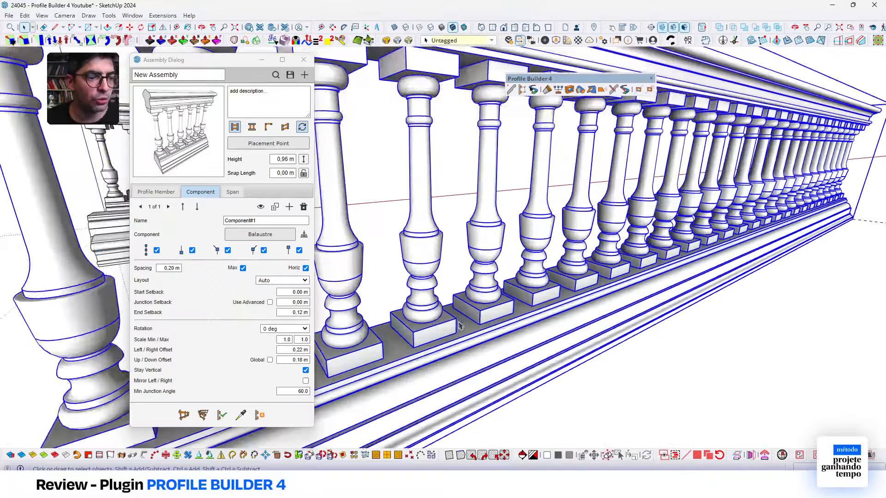
key(t)
click(412, 331)
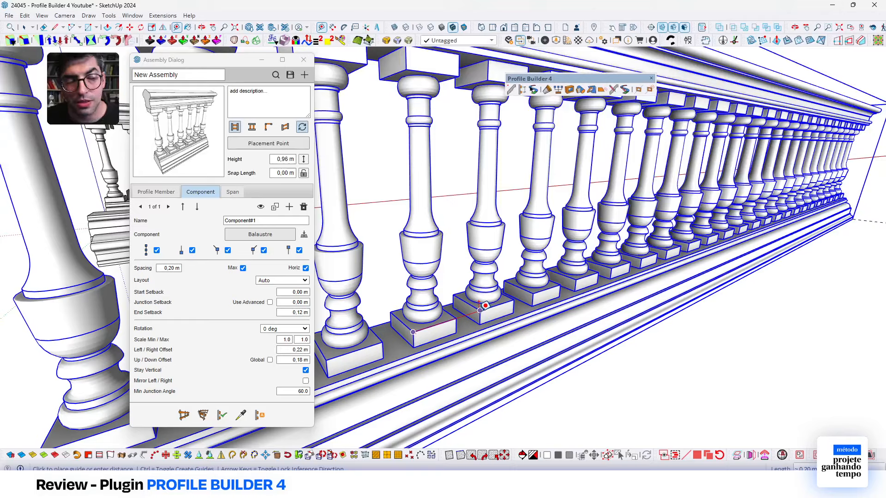
Turn off the maximum limit on the Balaustre component's 0.20 m spacing and apply the change to the selected balustrade.
middle_drag(479, 310, 478, 312)
key(space)
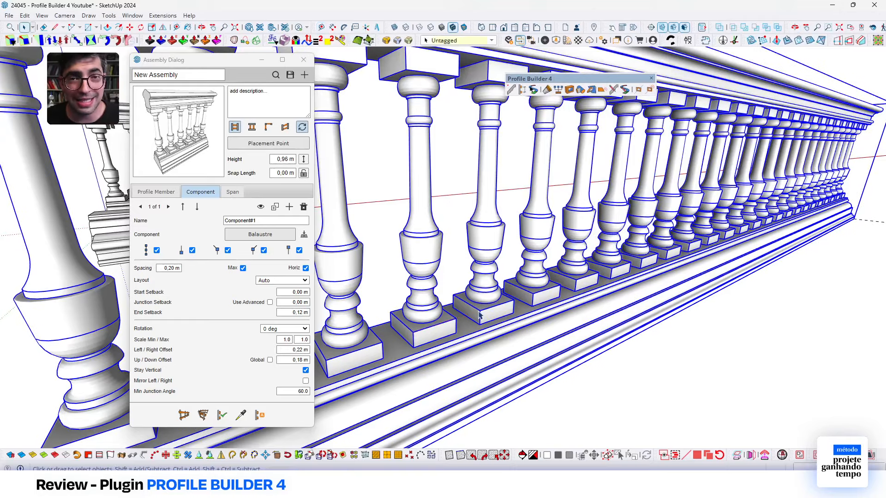
scroll(479, 315, down, 6)
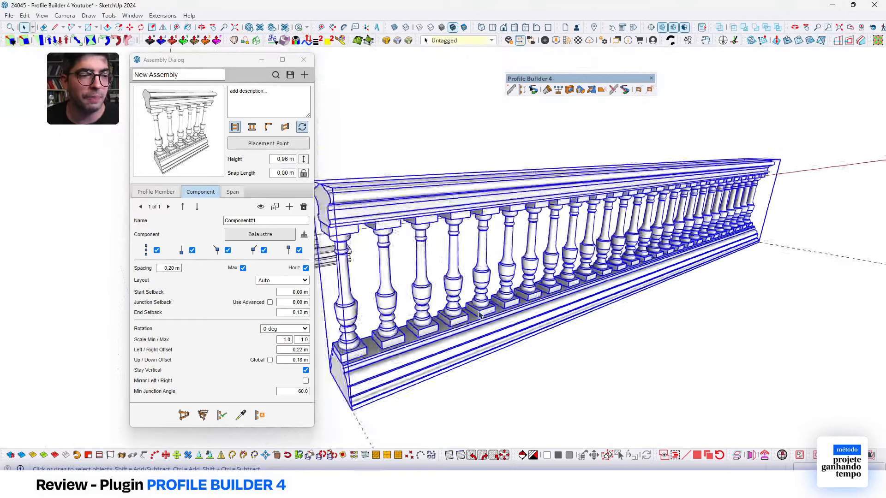
click(242, 269)
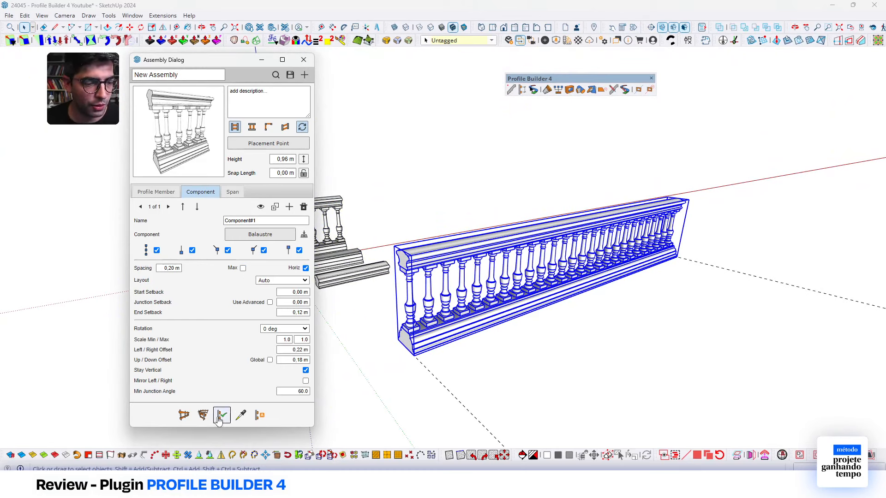
middle_drag(613, 292, 428, 235)
scroll(428, 235, down, 5)
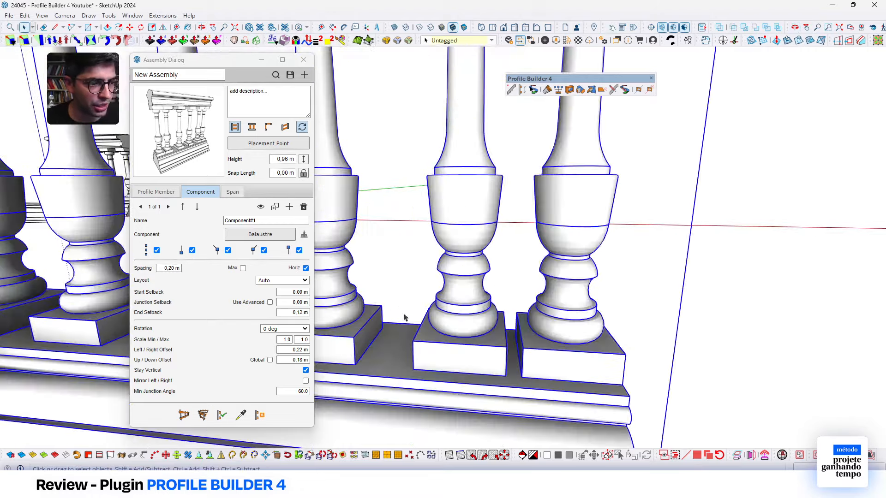
scroll(548, 324, up, 2)
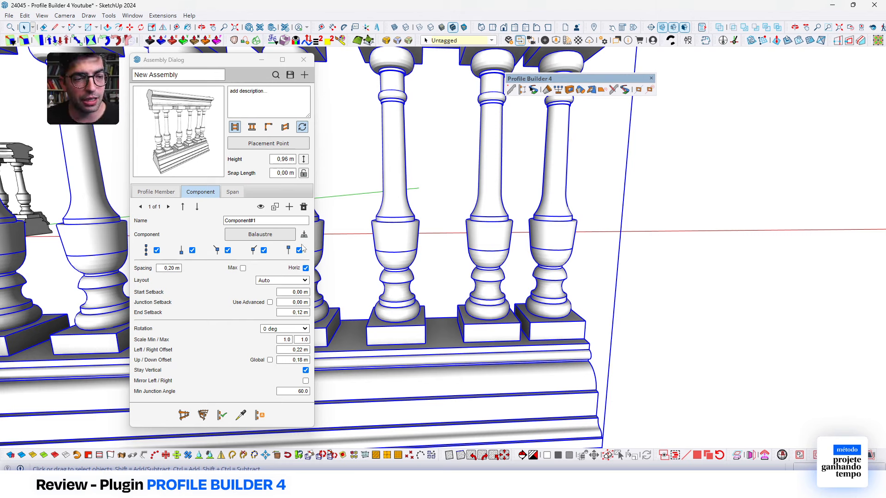
Exclude balusters at the path's start and end, set their layout to From Middle, and update the balustrade.
click(299, 250)
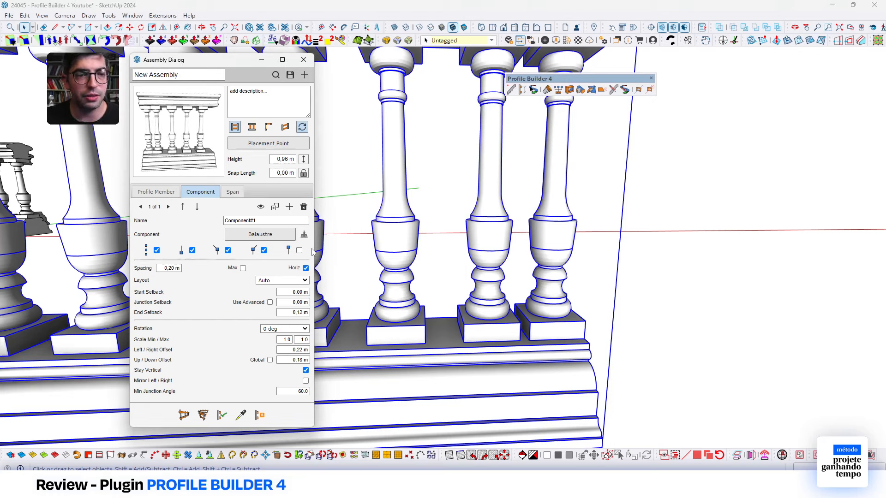
click(193, 251)
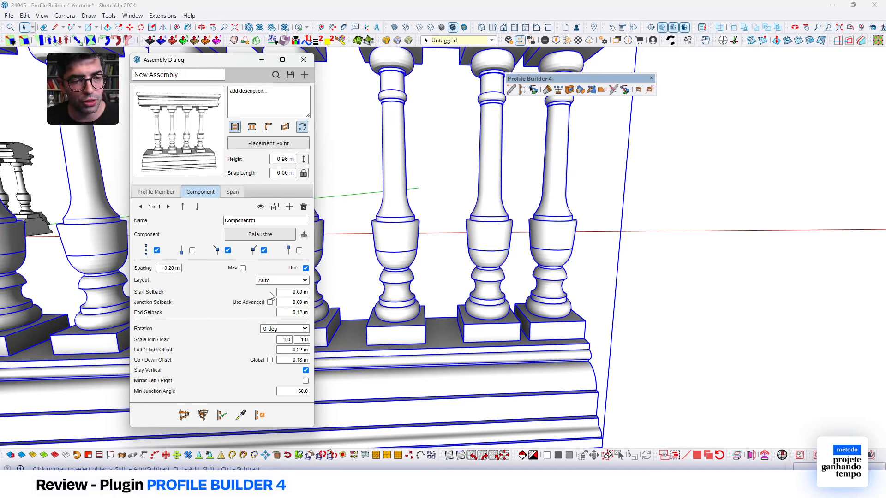
click(277, 280)
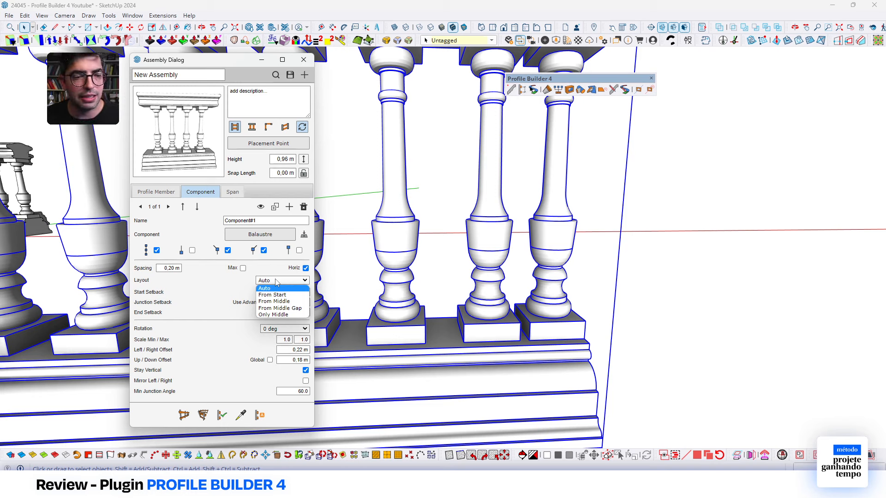
click(297, 302)
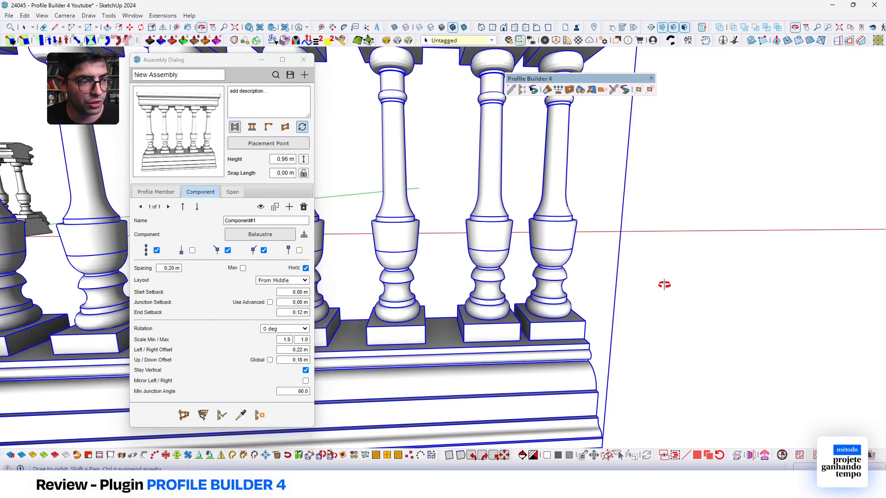
scroll(662, 287, up, 2)
scroll(628, 286, down, 2)
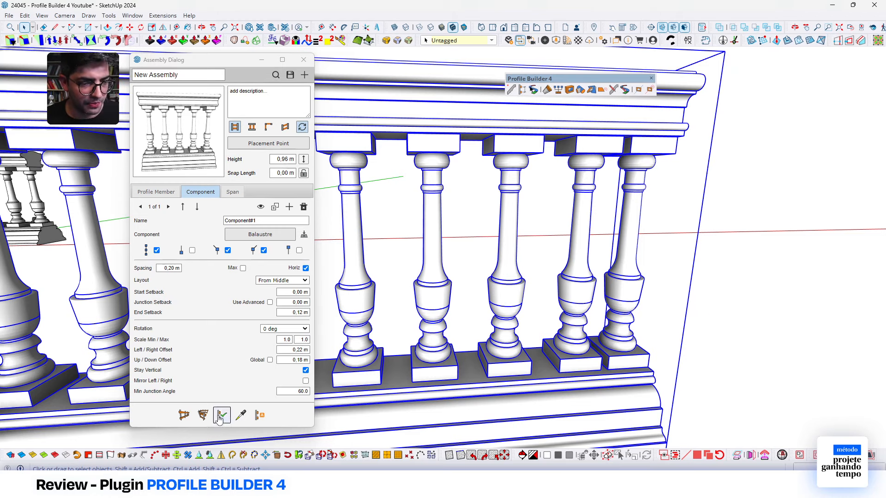
Check the spacing between neighbouring balusters along the updated balustrade.
scroll(568, 267, down, 5)
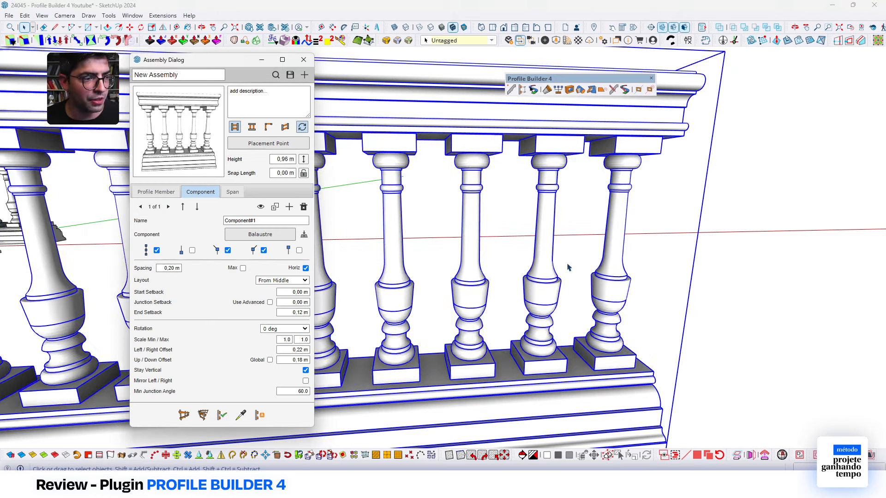
scroll(611, 242, down, 3)
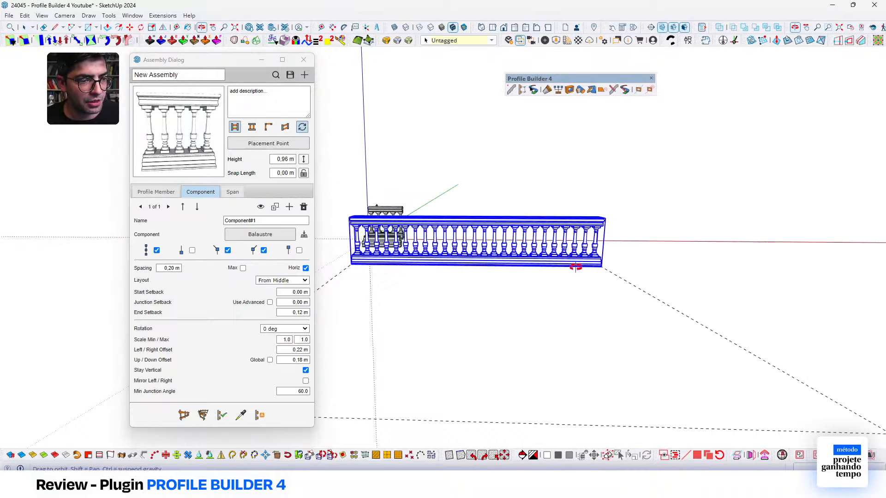
scroll(492, 275, up, 5)
scroll(450, 258, up, 5)
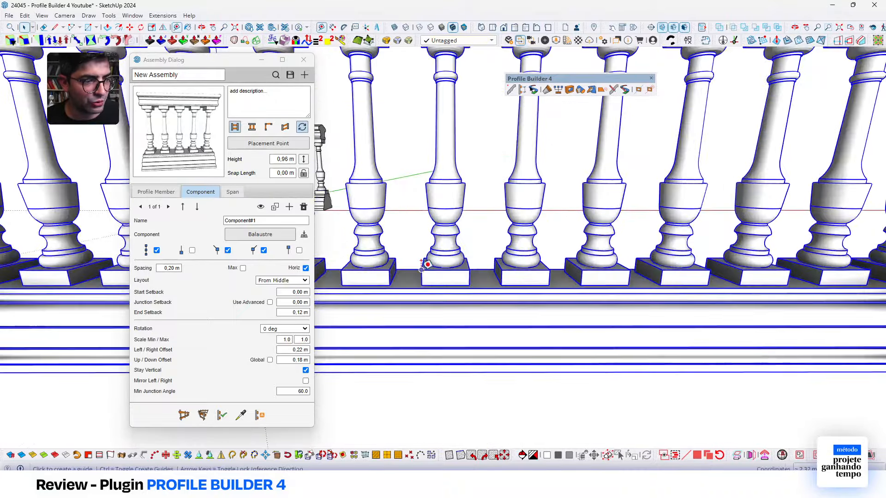
key(t)
key(space)
scroll(498, 273, down, 8)
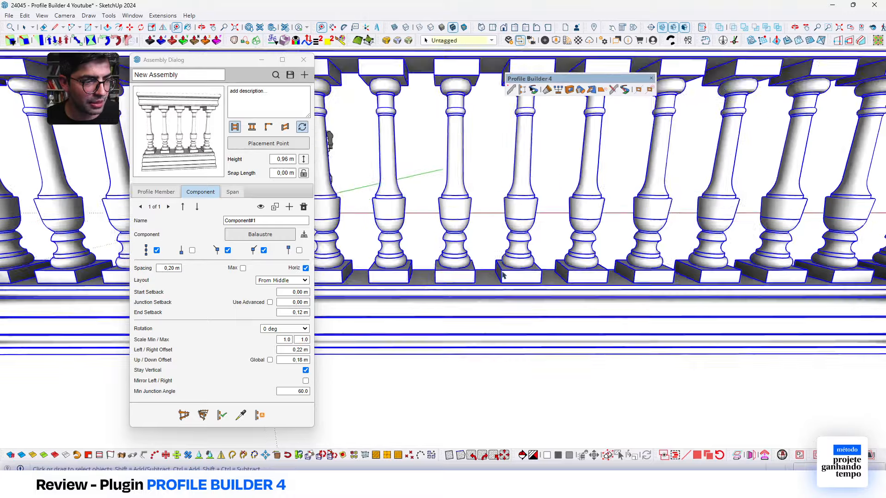
Delete the balustrade and select all edges inside the dashed rectangle group.
middle_drag(554, 273, 674, 292)
middle_drag(618, 279, 491, 269)
key(Delete)
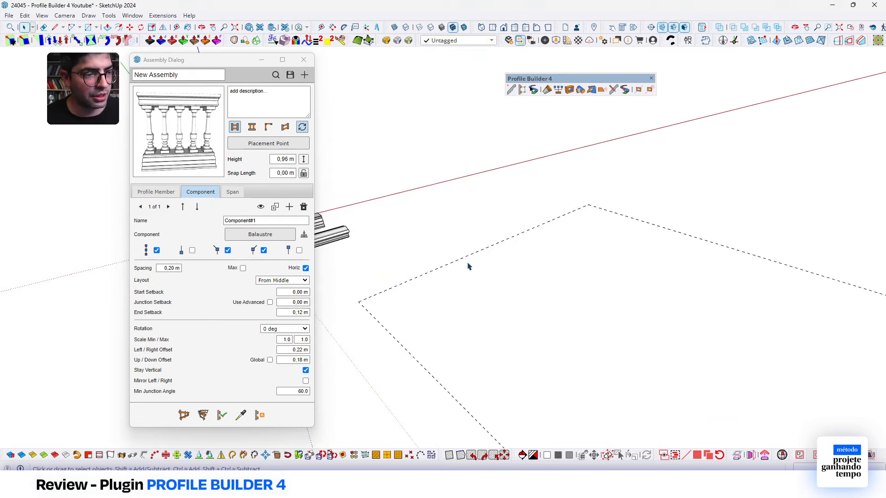
triple_click(464, 258)
scroll(457, 245, down, 3)
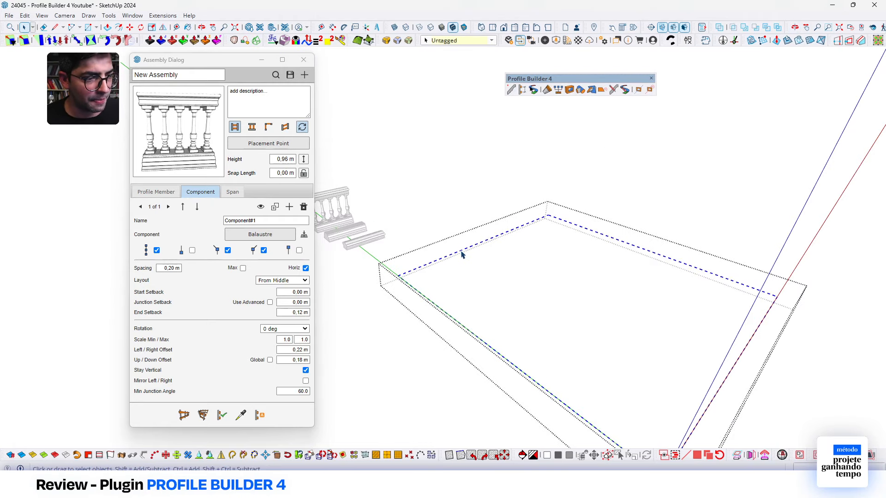
middle_drag(462, 253, 380, 234)
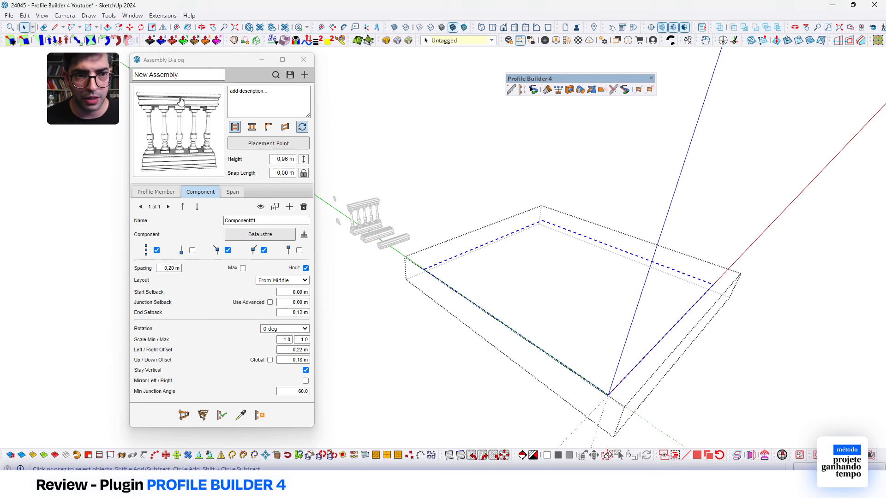
Rename the assembly as BALAUSTRADA DO YOUTUBE.
triple_click(196, 74)
key(Caps_Lock)
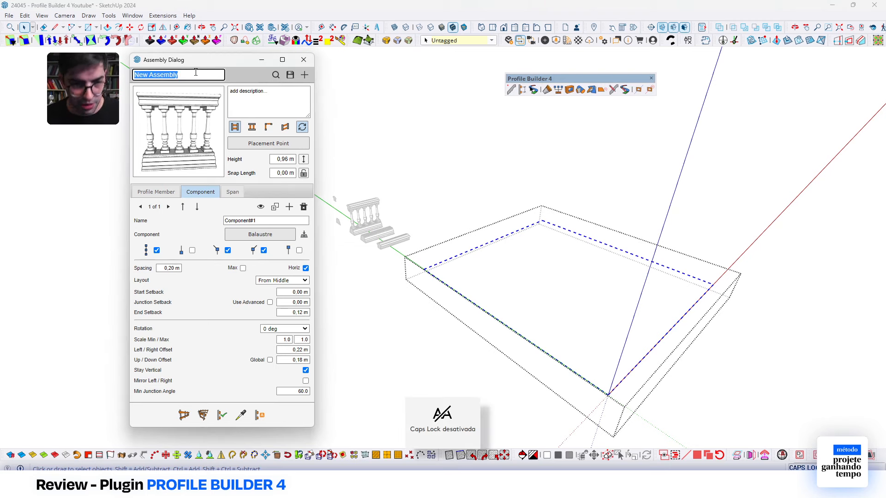
text(b)
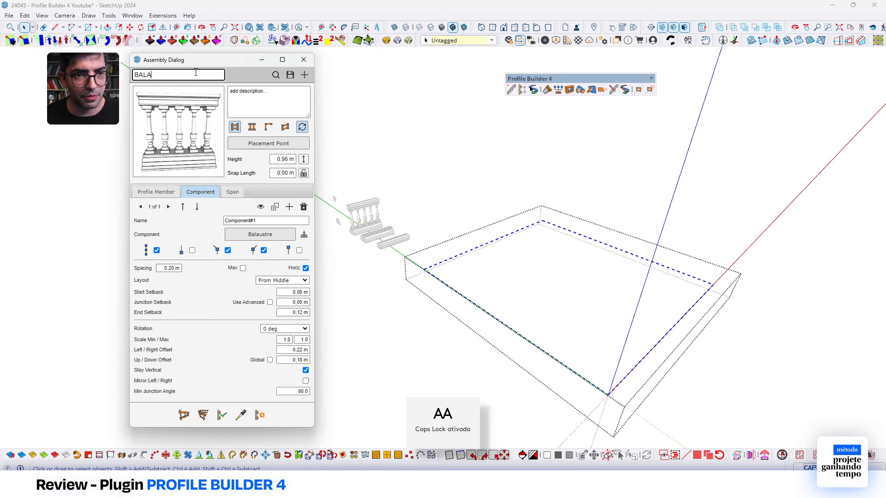
text(ALAUSTRADA DO)
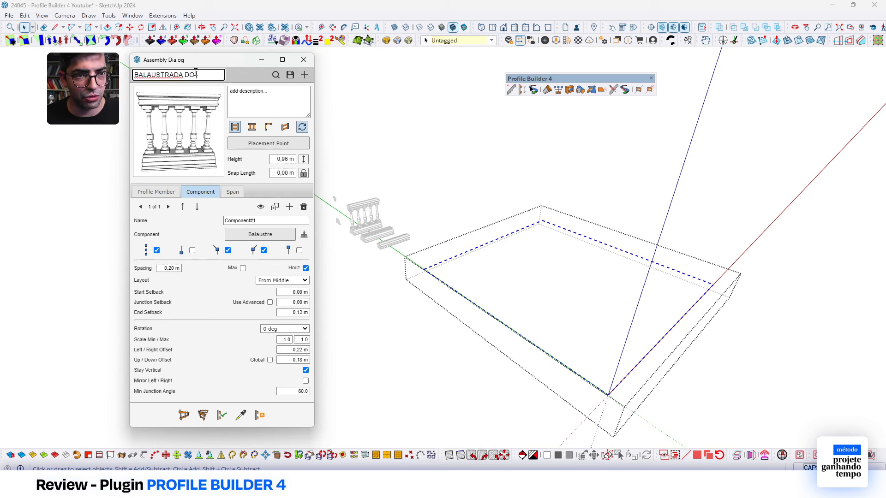
text( YOUTUE)
key(Tab)
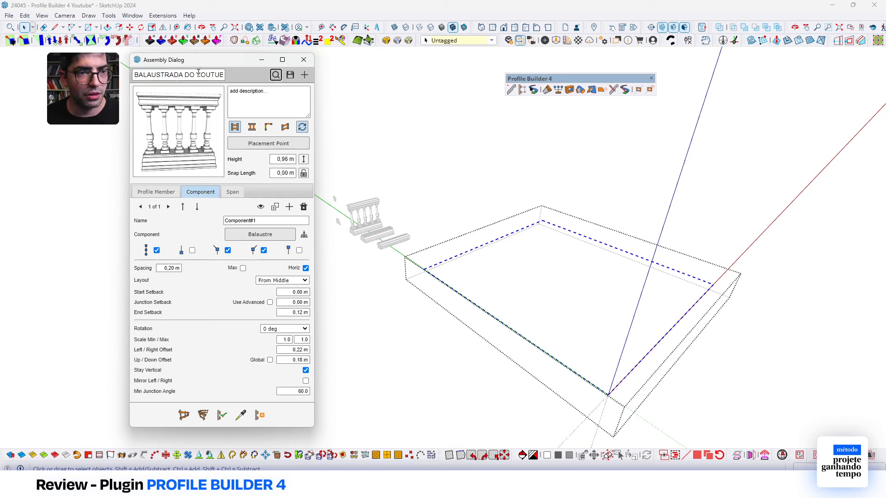
Save the assembly as BALAUSTRADA DO YOUTUBE.skp in the Profile Builder 4 Youtube folder inside Componentes.
click(289, 74)
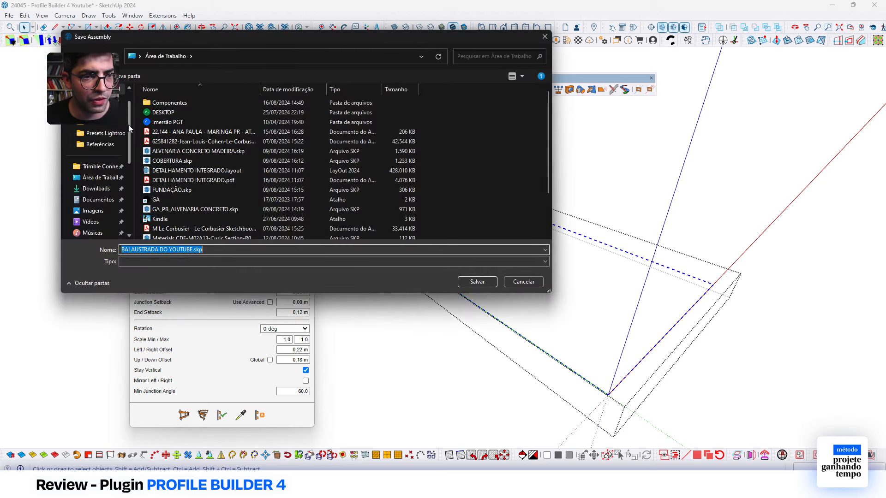
click(170, 105)
double_click(170, 106)
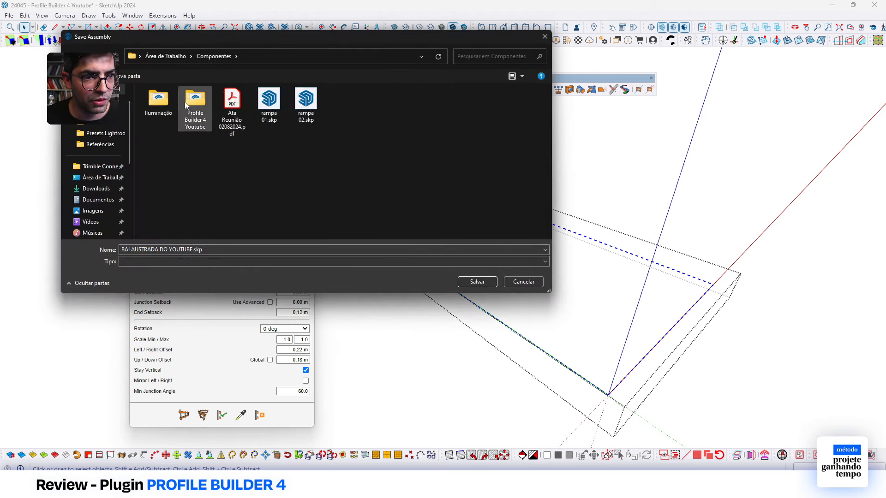
double_click(196, 103)
click(478, 282)
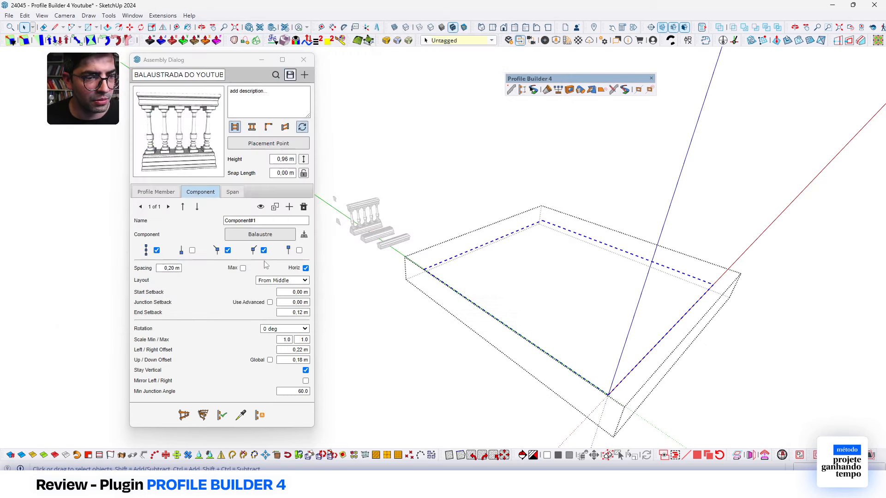
Build the balustrade assembly along the selected edges of the dashed rectangle.
click(453, 248)
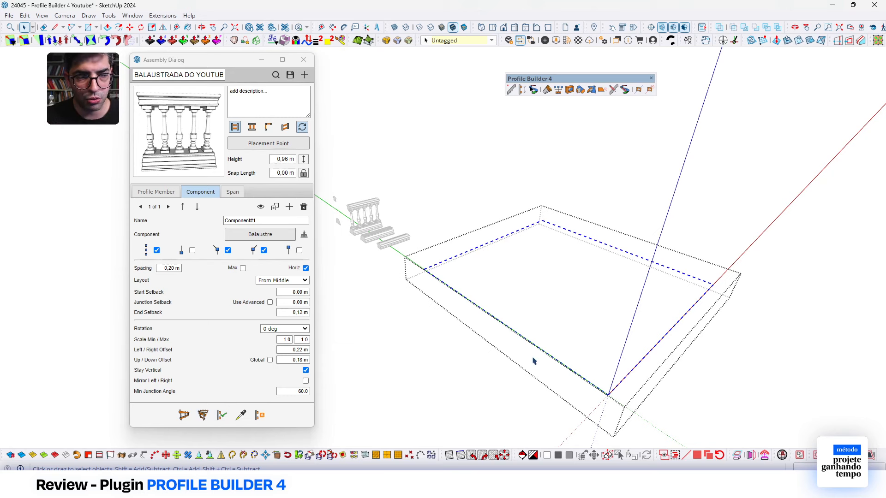
click(203, 414)
middle_drag(572, 270, 540, 240)
scroll(546, 270, up, 3)
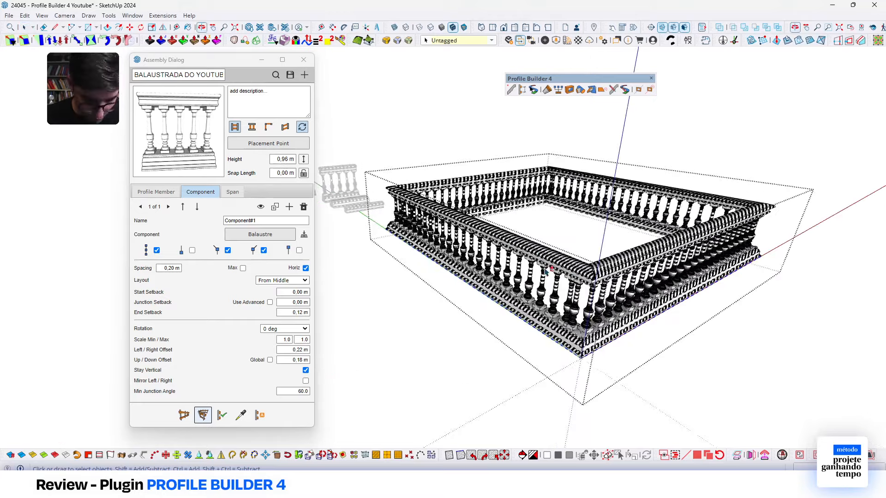
Assign the [ARQ] ALVENARIA tag to the balustrade built inside the rectangle group.
key(space)
scroll(549, 263, up, 2)
click(544, 250)
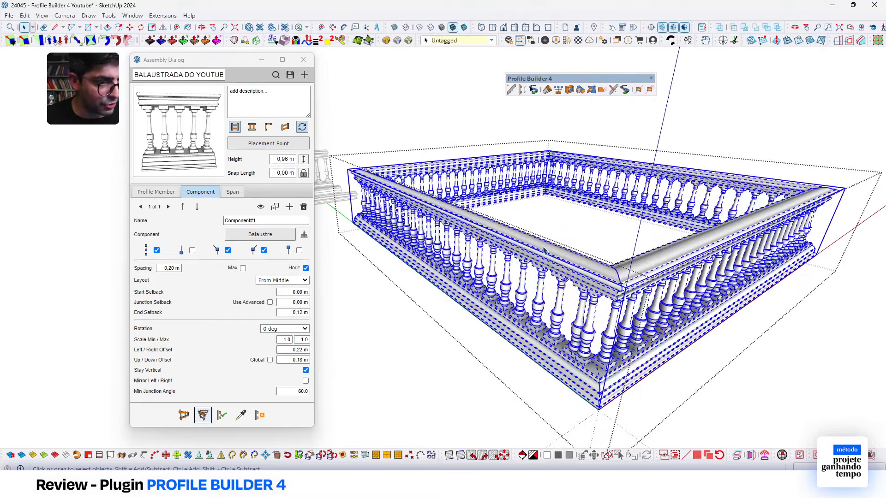
key(ctrl+t)
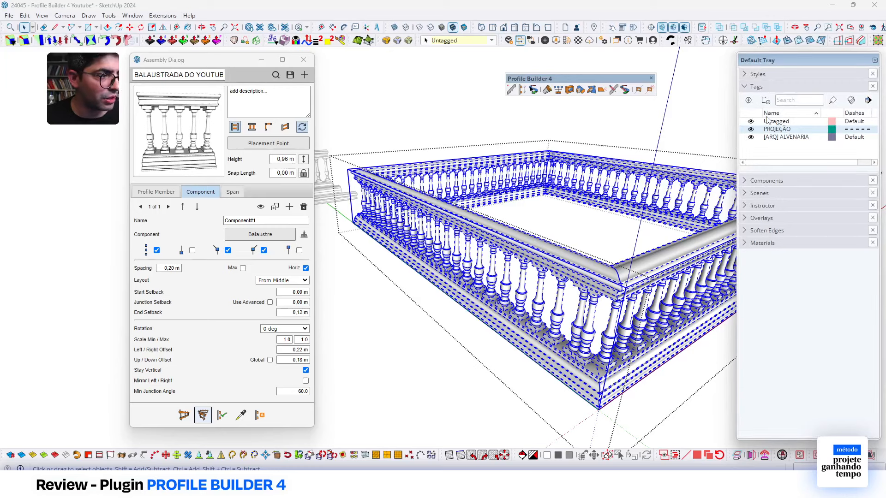
click(805, 137)
click(833, 100)
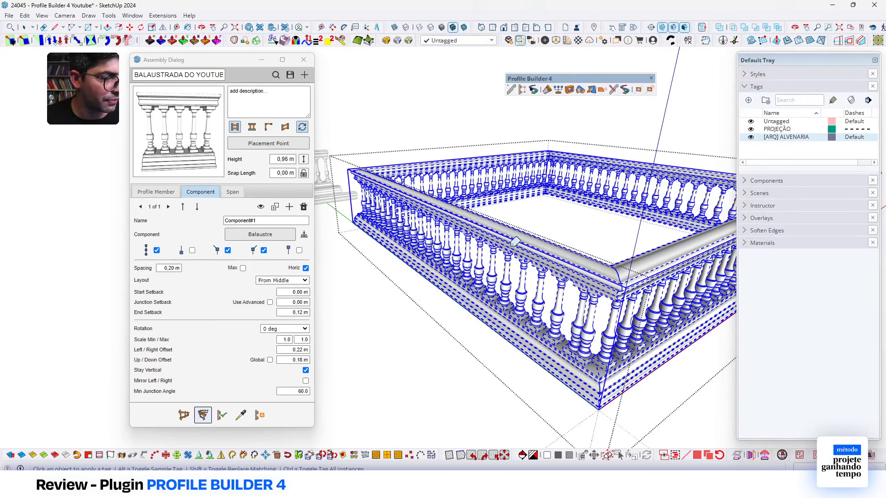
scroll(570, 257, down, 2)
click(540, 253)
key(space)
scroll(537, 255, up, 2)
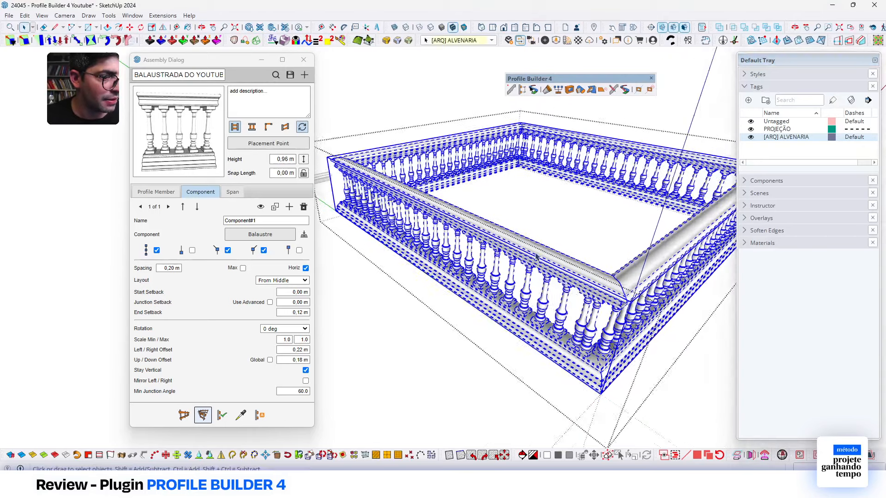
Inspect the tagged balustrade from outside its group, then delete it from inside the group, keeping the rectangle edges.
click(457, 328)
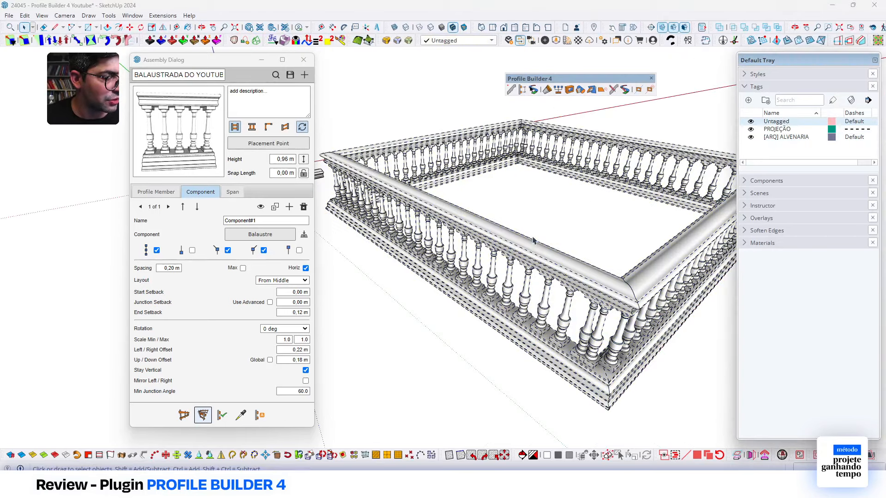
double_click(529, 256)
scroll(530, 255, down, 2)
click(530, 255)
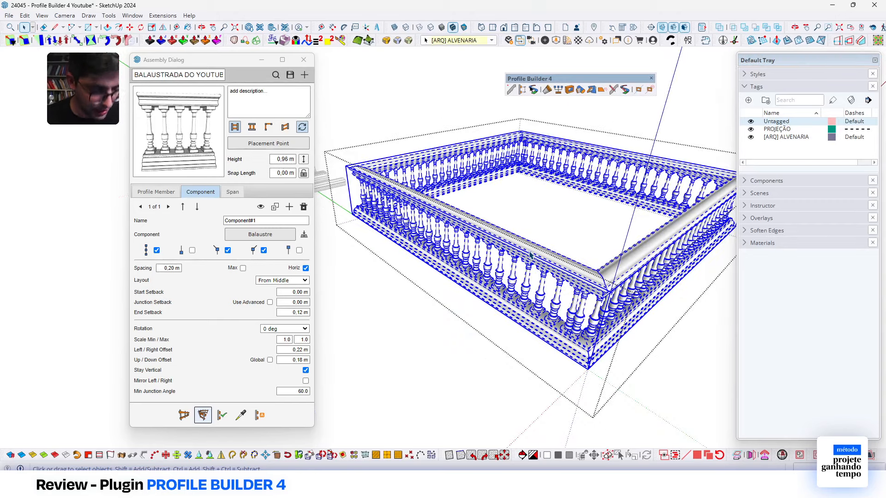
key(Delete)
click(388, 209)
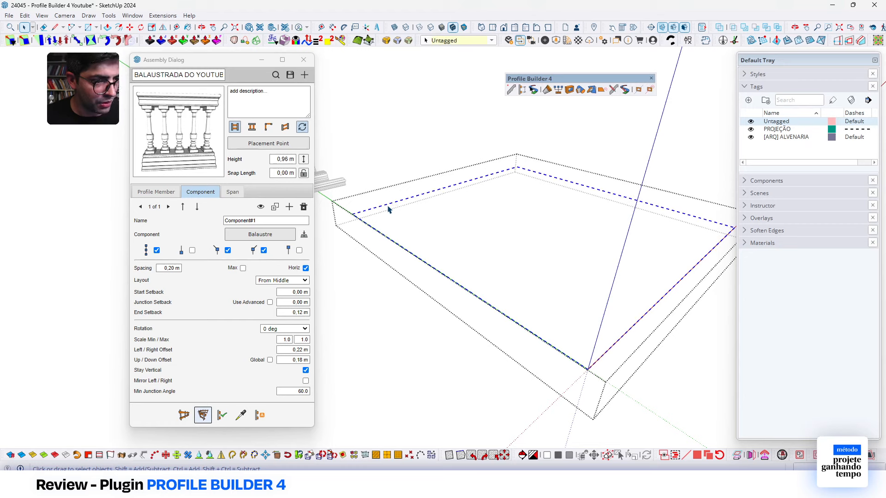
key(Escape)
Copy the dashed rectangle's edges outside their group and move the copy 10 m along the red axis.
click(387, 209)
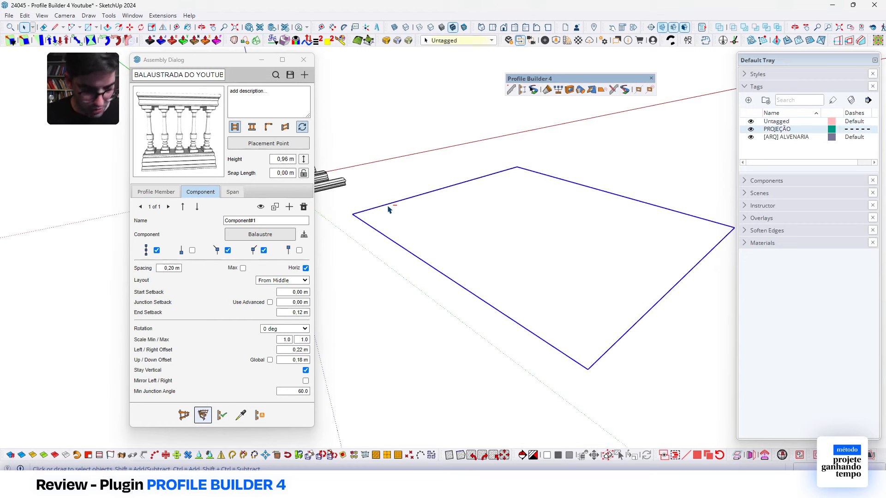
scroll(457, 212, down, 5)
key(m)
click(448, 212)
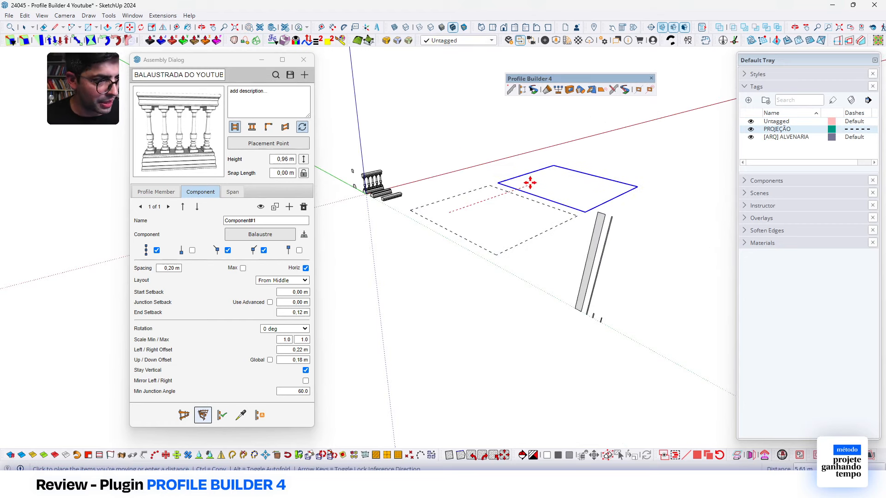
text(10)
key(Return)
key(space)
scroll(699, 148, up, 4)
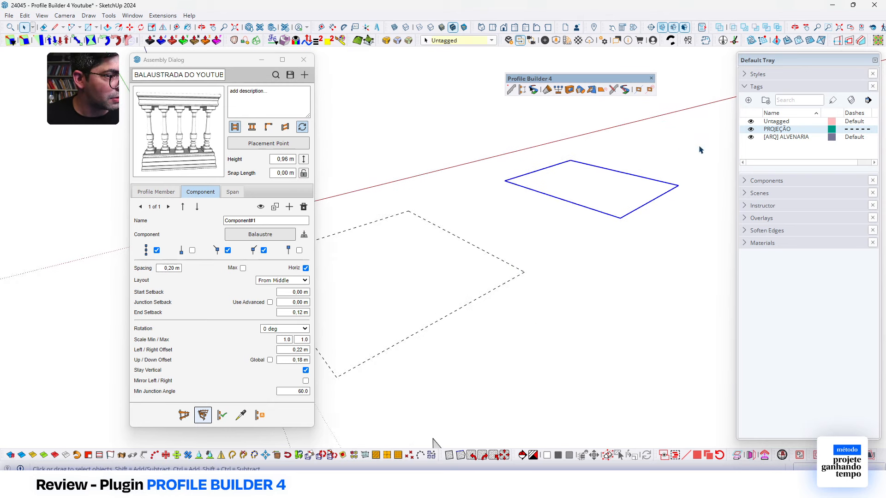
click(789, 123)
click(835, 102)
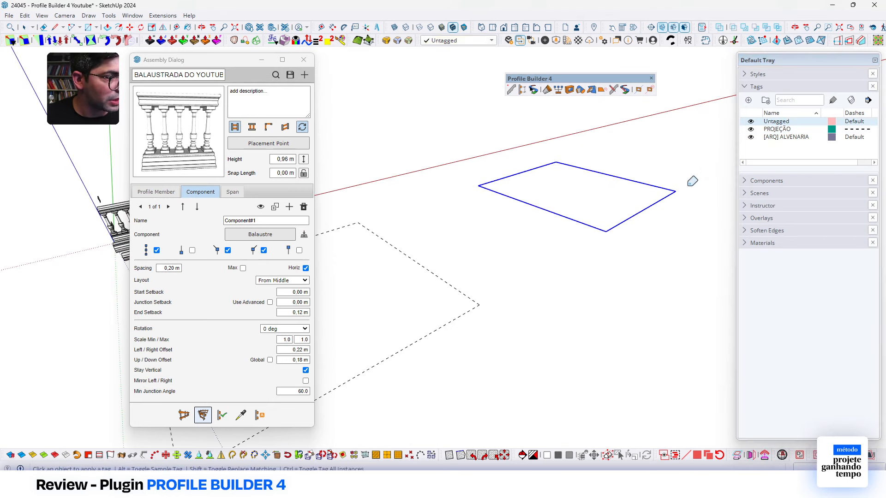
key(space)
scroll(660, 172, up, 4)
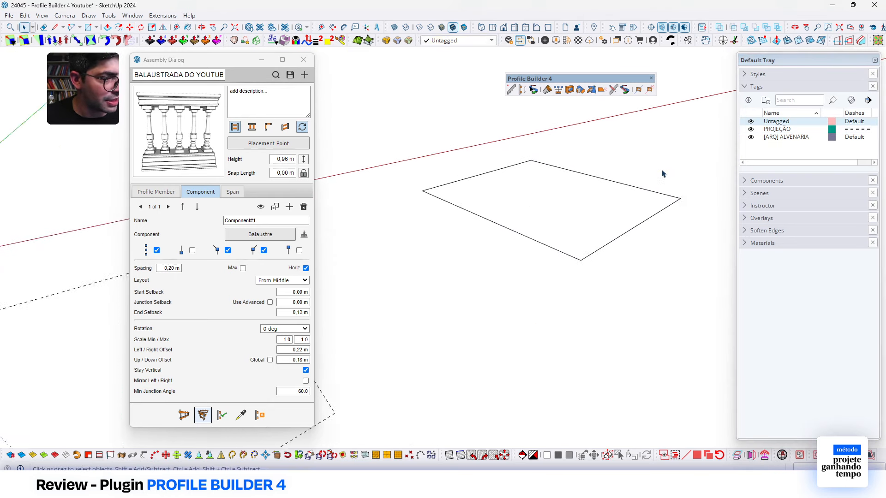
Select all edges of the copied rectangle and build the balustrade assembly along them.
click(591, 196)
triple_click(594, 189)
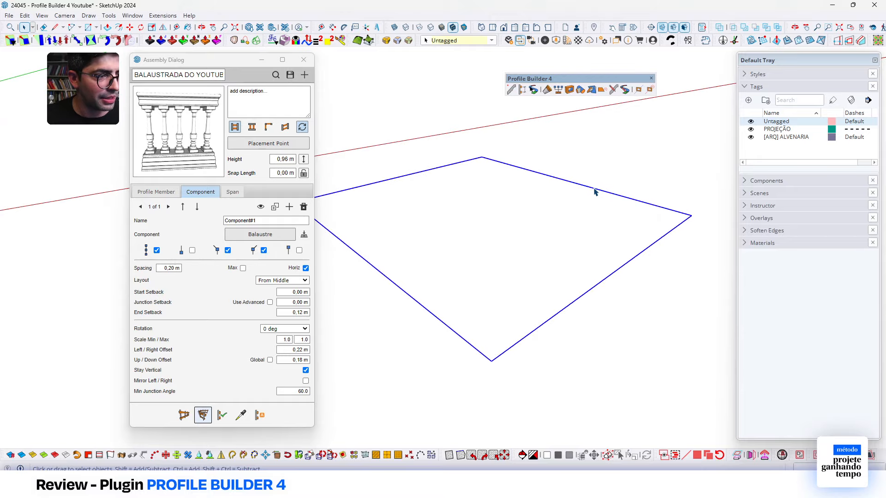
click(209, 418)
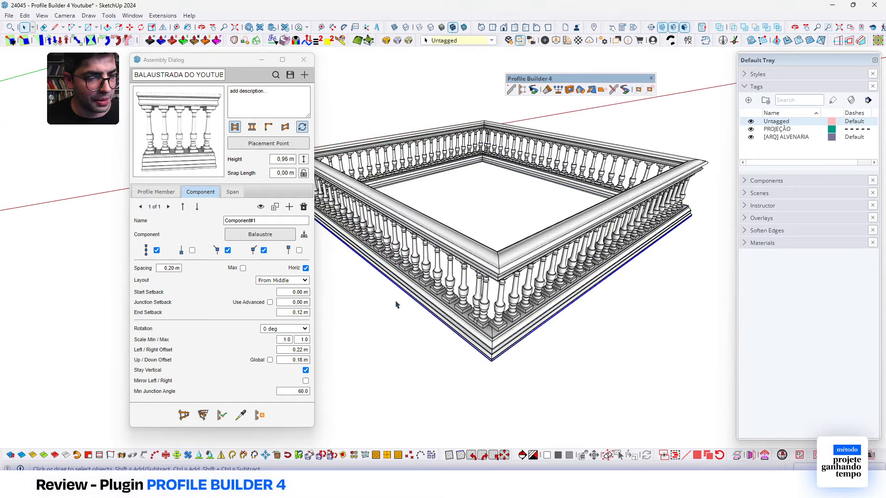
middle_drag(558, 255, 301, 311)
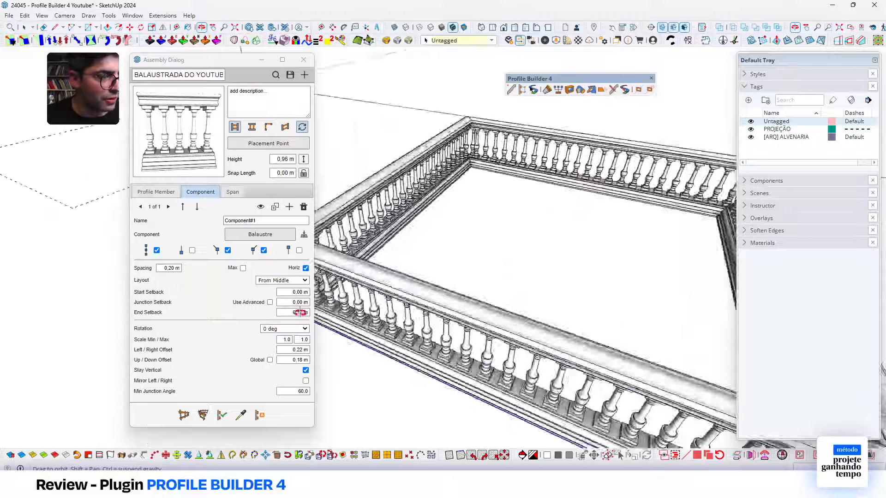
Delete the balustrade built on the copied rectangle together with its path edges.
scroll(607, 289, down, 8)
click(535, 232)
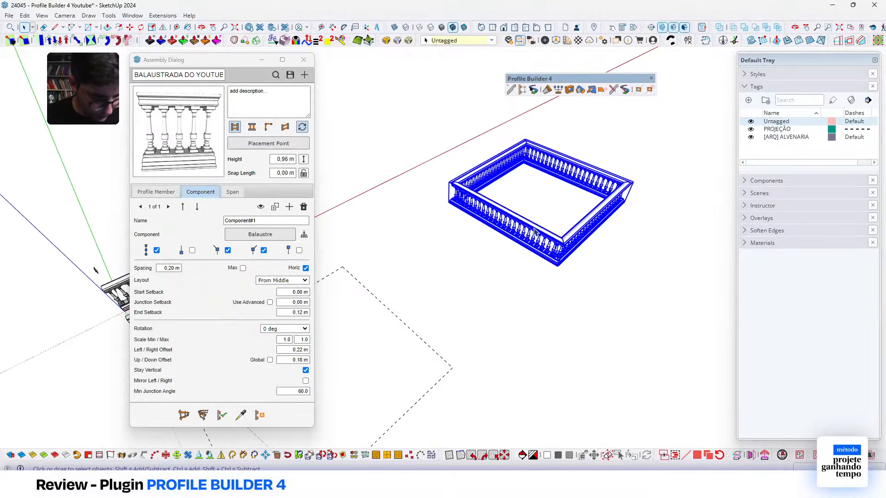
key(Delete)
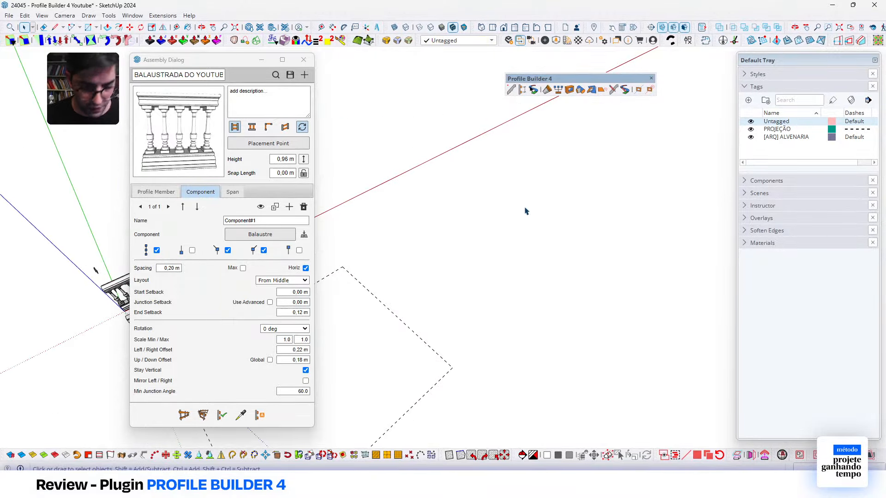
Draw a wide arc from a centre point and two endpoints across the red axis, and select it as a path.
key(a)
click(527, 258)
click(344, 148)
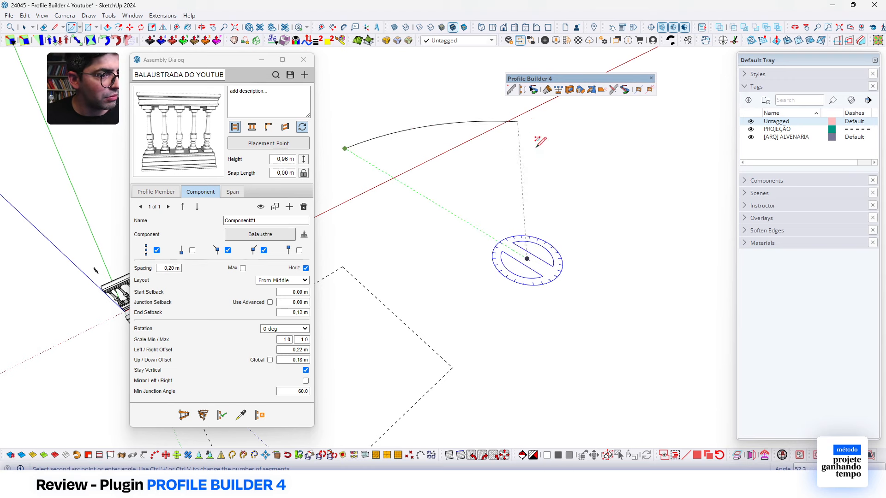
click(637, 192)
middle_drag(555, 178, 673, 176)
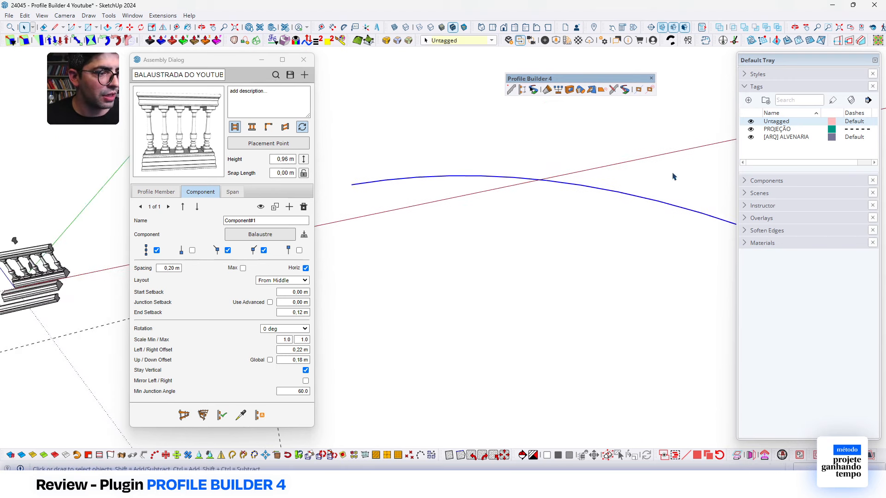
Build the balustrade assembly along the selected arc and inspect the curved result up close.
click(203, 414)
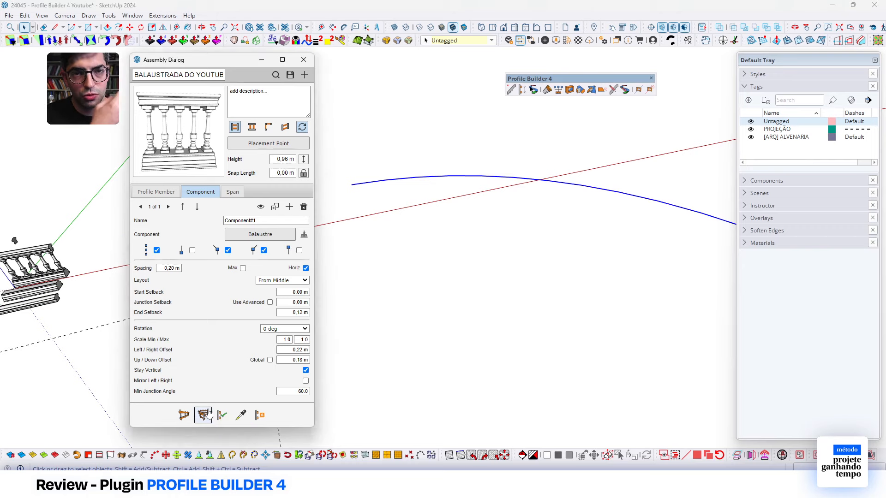
middle_drag(453, 247, 635, 173)
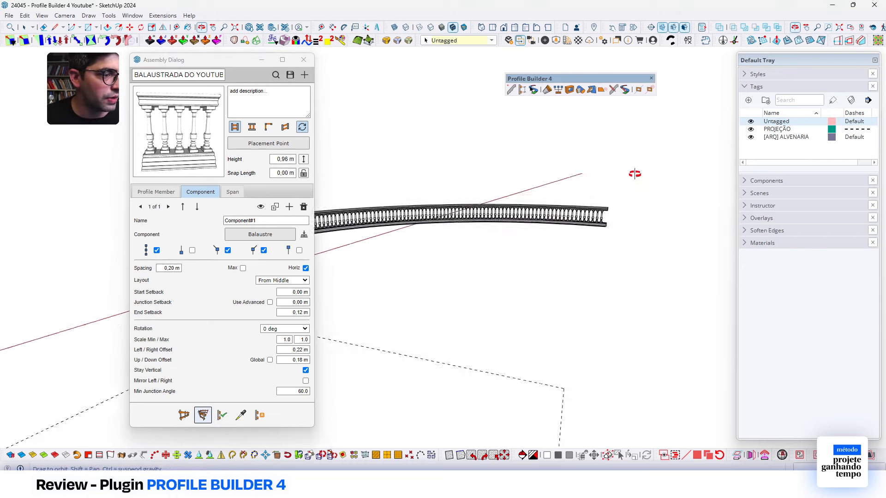
scroll(534, 217, up, 8)
scroll(535, 217, down, 10)
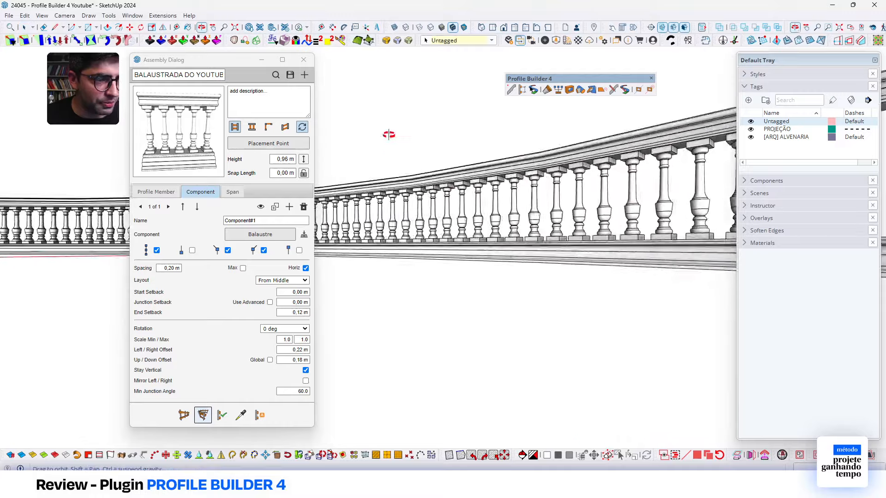
middle_drag(547, 217, 537, 231)
Delete the curved balustrade and the arc it was built on.
click(537, 230)
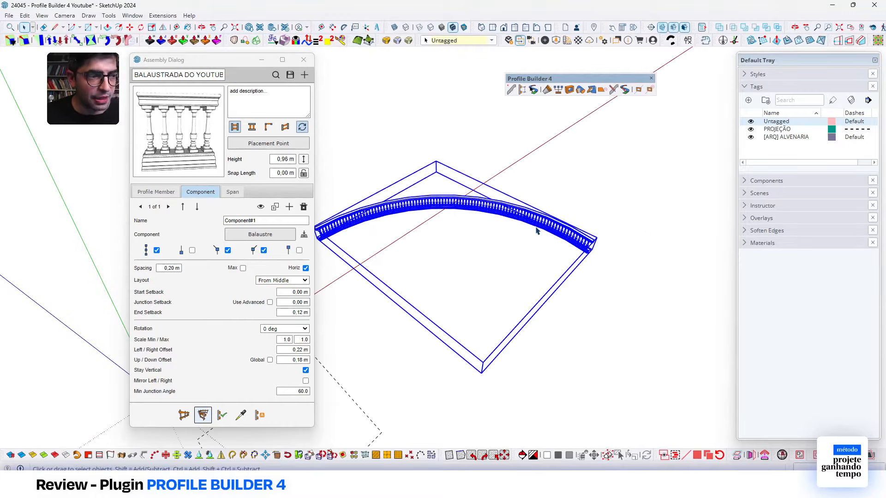
key(Delete)
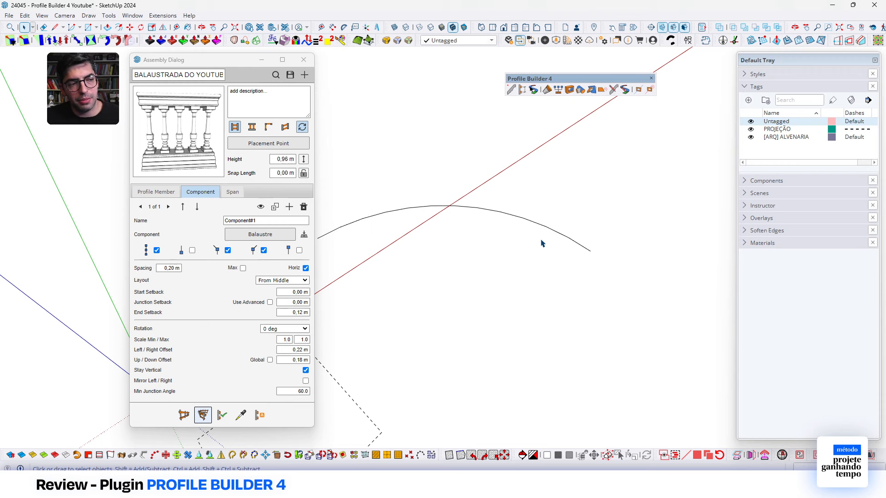
middle_drag(565, 208, 578, 215)
drag(560, 204, 527, 239)
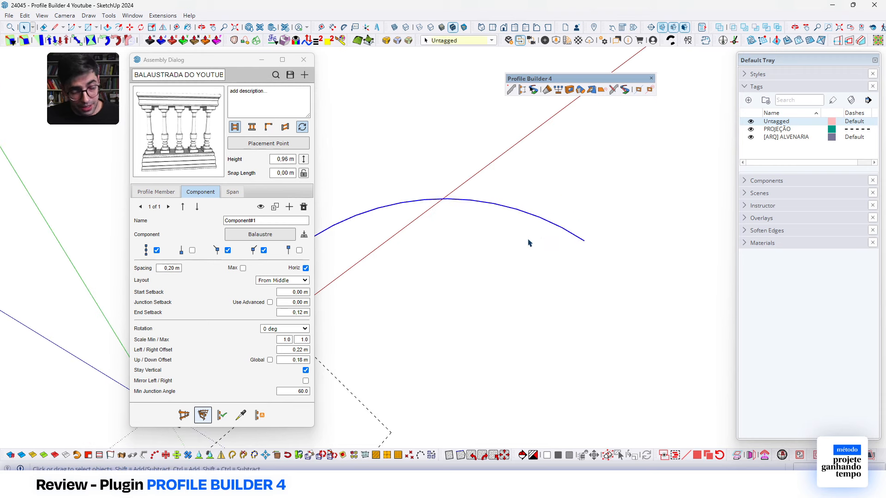
key(Delete)
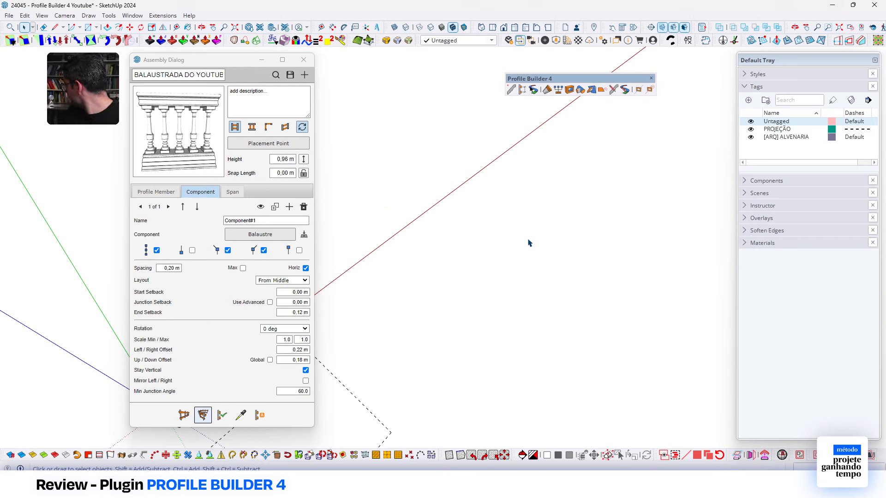
Draw the balustrade assembly point by point along two adjacent sides of the dashed rectangle and finish the path.
middle_drag(515, 128, 591, 291)
shift+middle_drag(370, 344, 527, 260)
scroll(458, 277, up, 5)
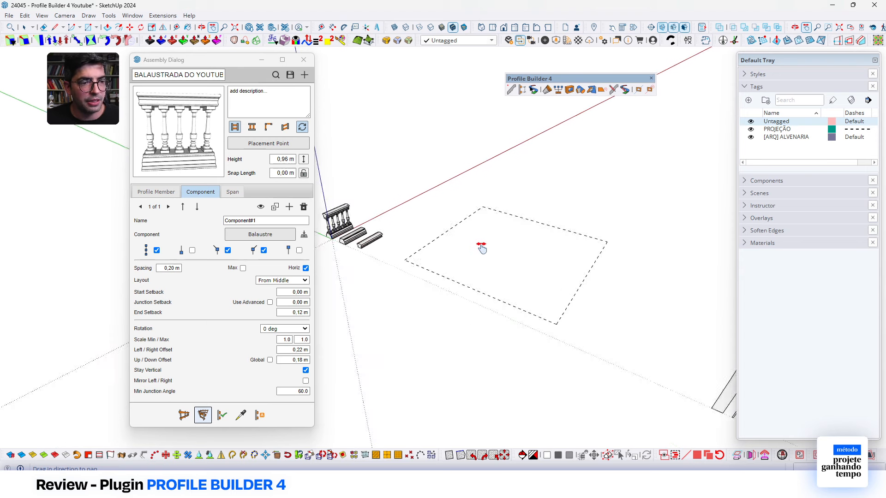
click(183, 415)
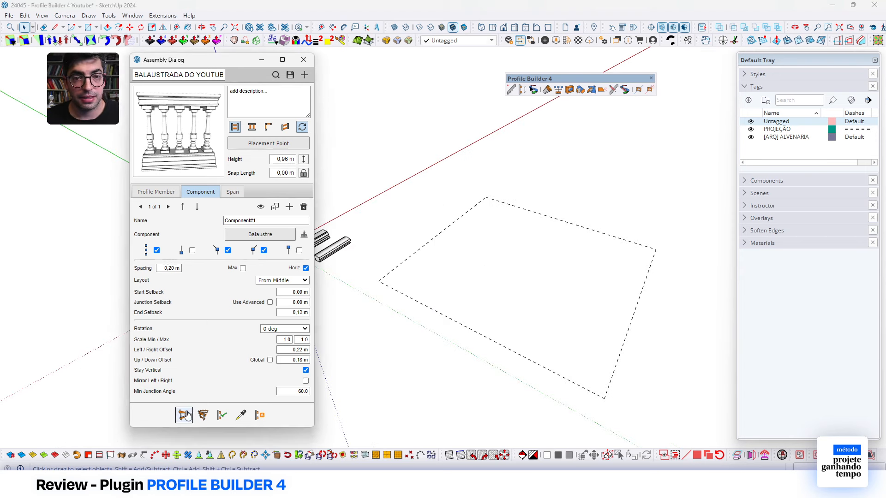
click(380, 282)
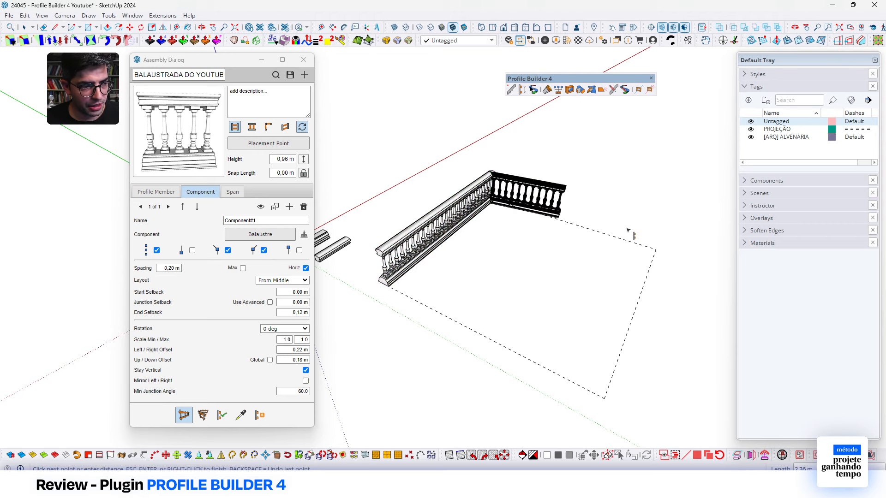
click(654, 250)
key(Return)
scroll(493, 207, up, 2)
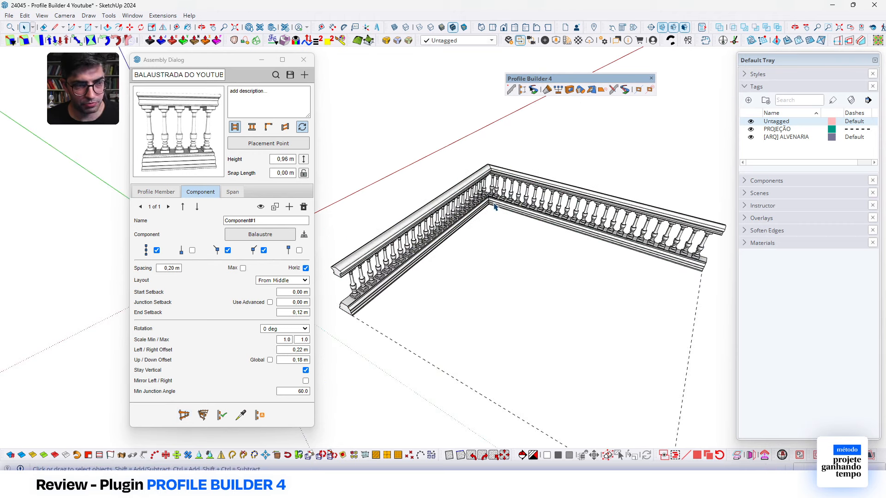
middle_drag(471, 220, 458, 208)
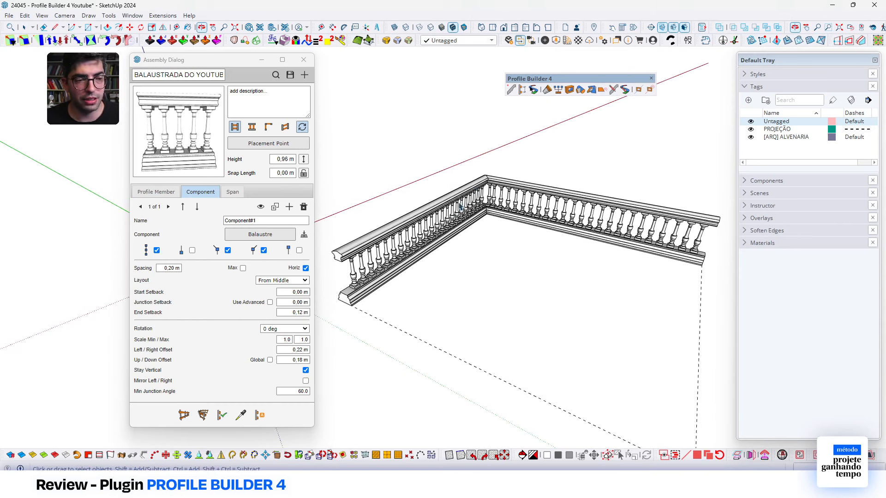
Extend the selected balustrade's starting end past the rectangle's corner, then shorten it so it stops just inside that corner.
click(458, 207)
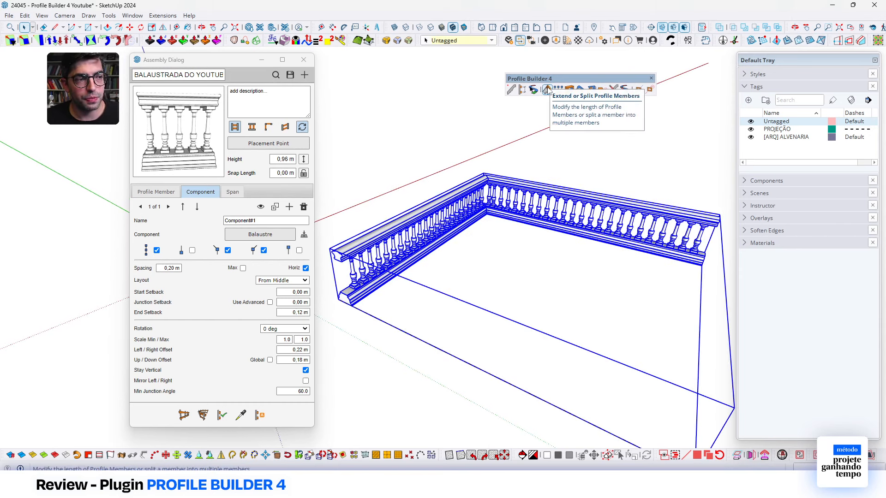
click(547, 90)
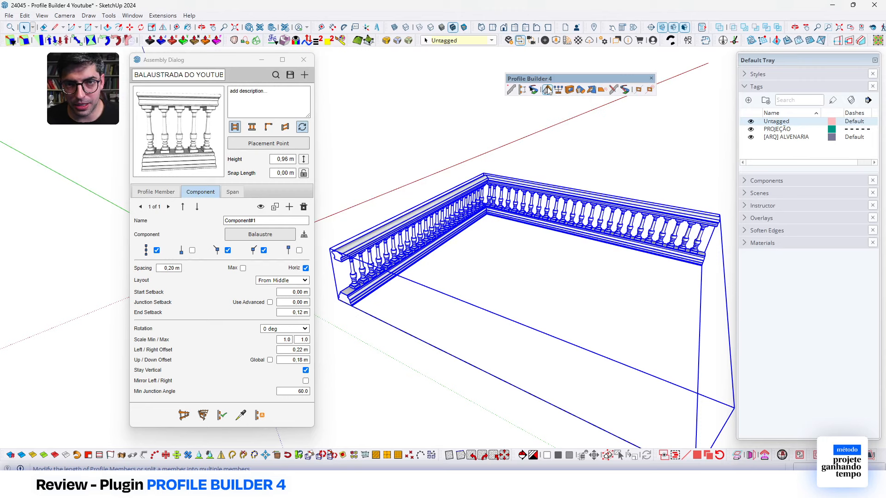
scroll(420, 296, down, 2)
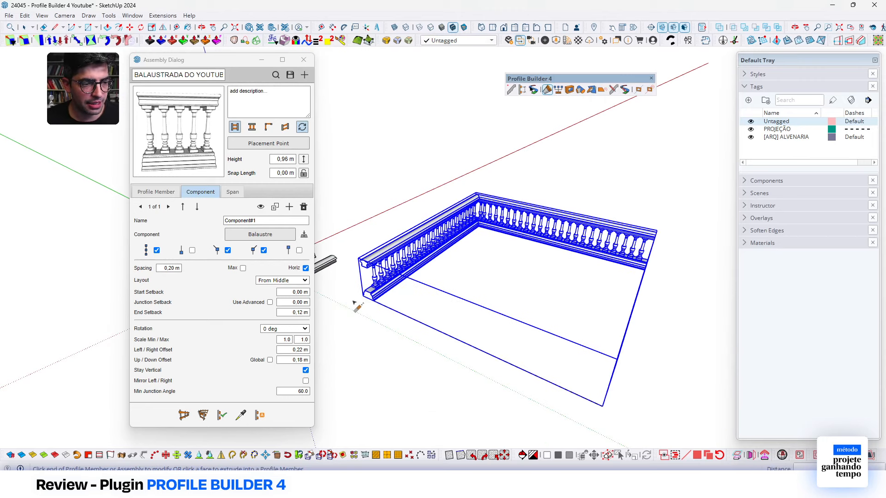
click(364, 297)
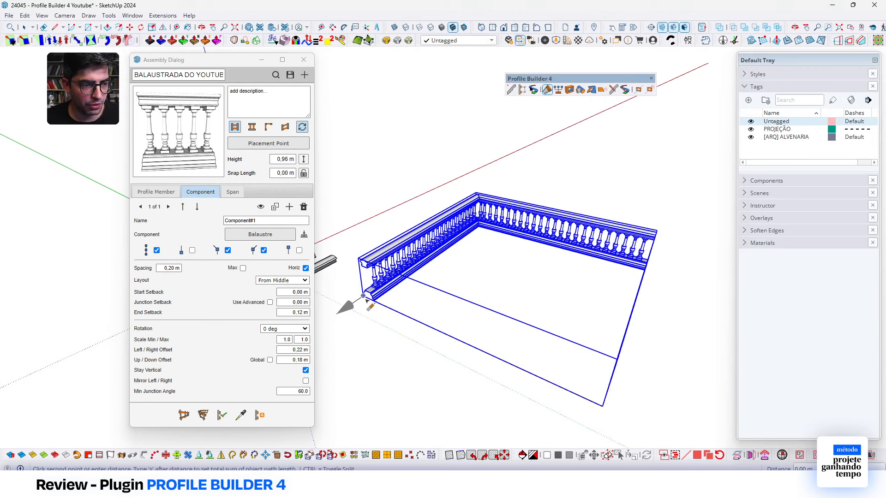
click(346, 326)
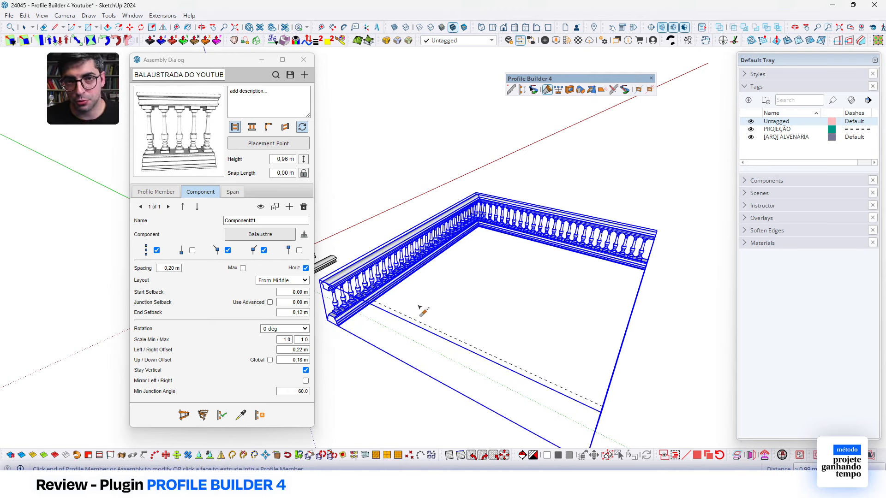
click(411, 276)
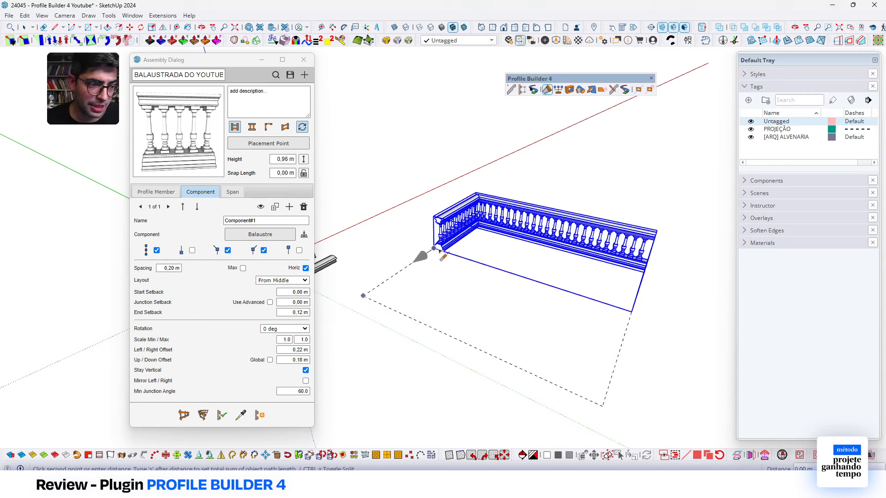
click(439, 250)
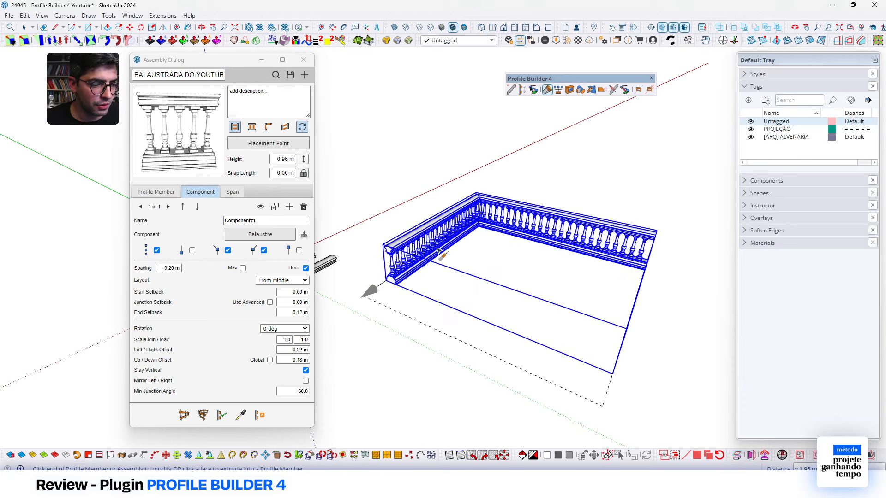
Split the balustrade's second side near the corner, about 3.47 m from its free end.
scroll(538, 242, up, 5)
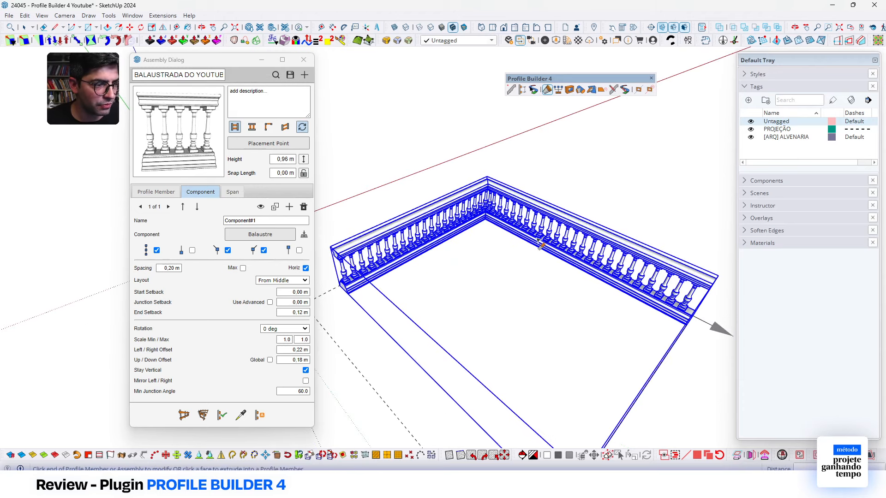
click(538, 242)
click(551, 254)
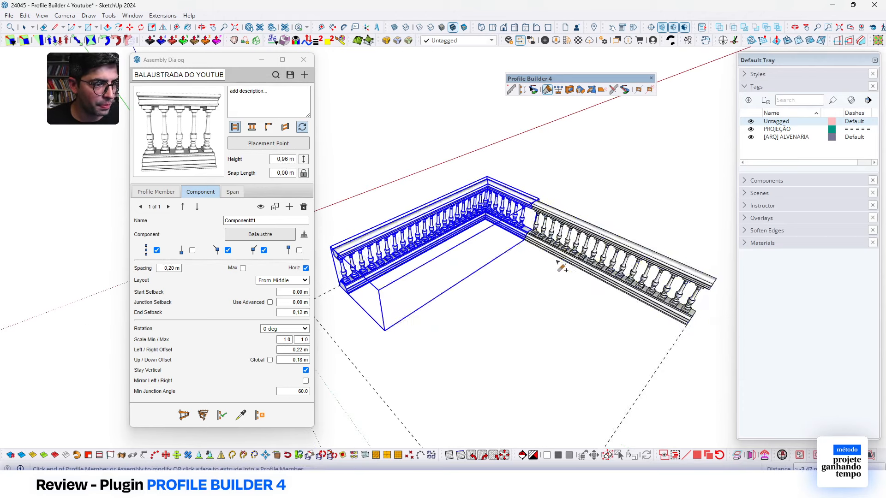
scroll(595, 265, up, 3)
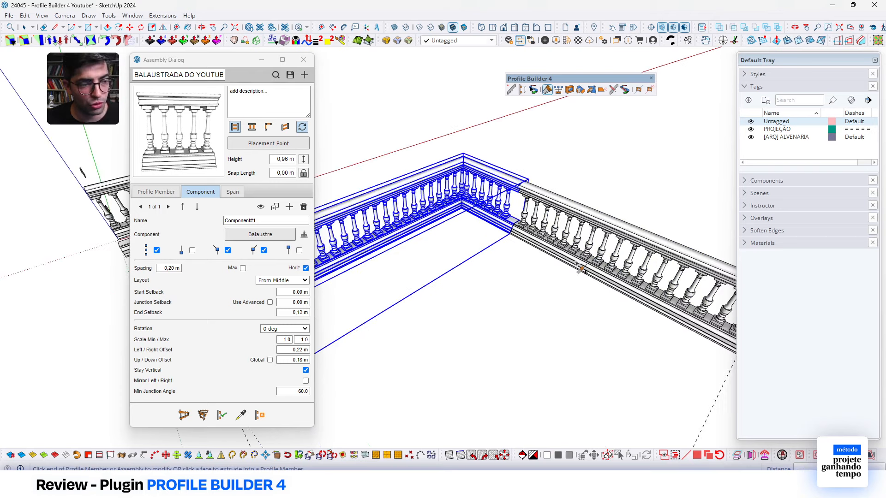
scroll(600, 259, up, 2)
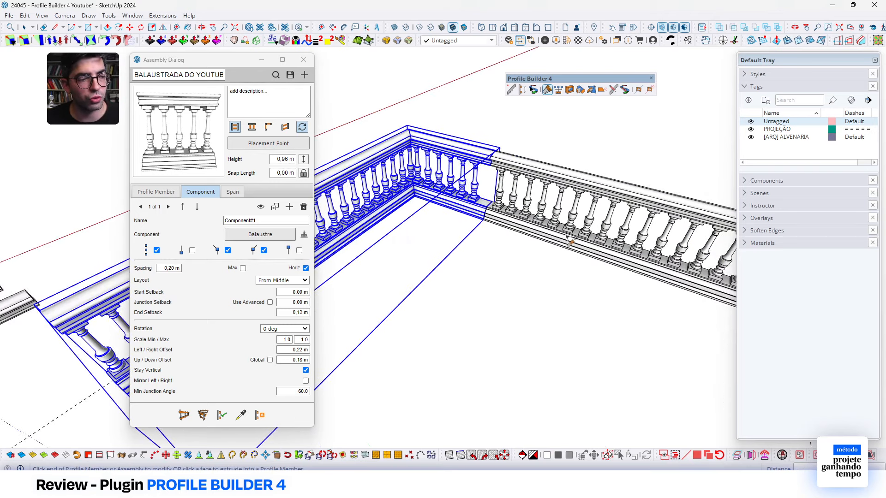
Split the detached balustrade piece on the second side again, a short distance from its corner-side end.
key(space)
click(566, 238)
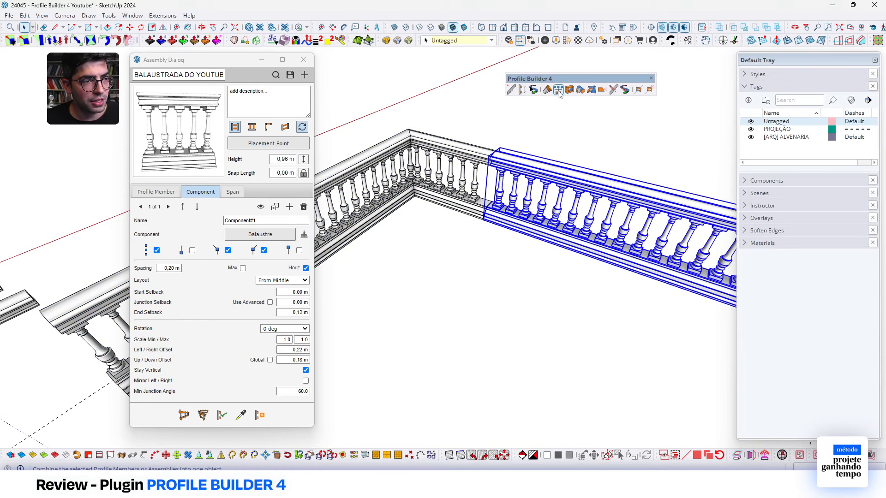
click(547, 90)
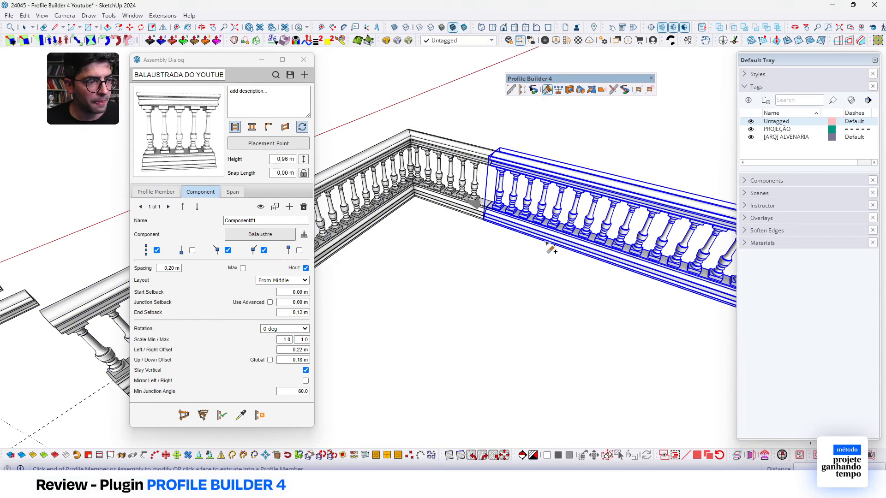
click(488, 216)
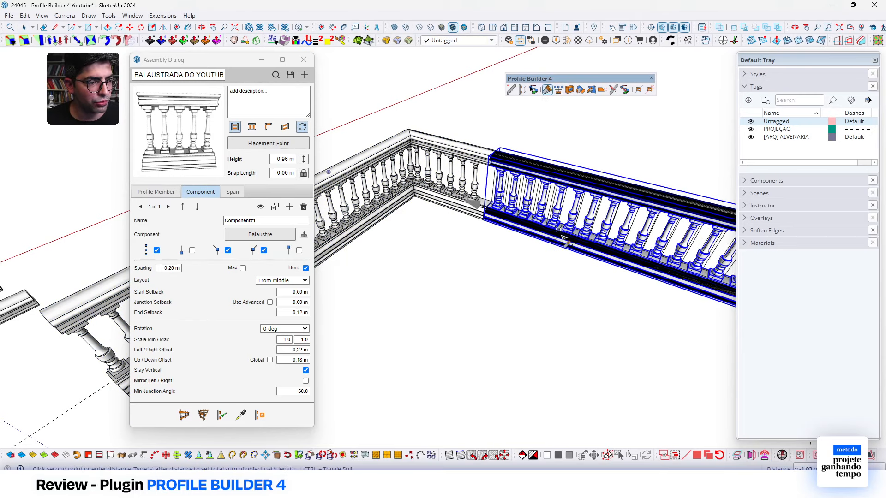
click(523, 245)
Delete the short middle piece of the split balustrade to leave a gap in the second side.
scroll(496, 232, down, 2)
key(space)
scroll(541, 223, up, 2)
click(541, 204)
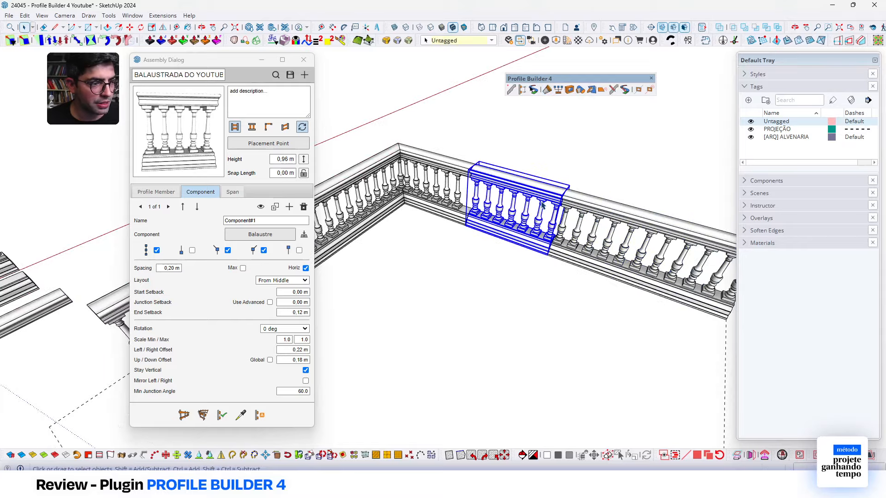
middle_drag(544, 236, 518, 109)
key(Delete)
middle_drag(530, 197, 567, 227)
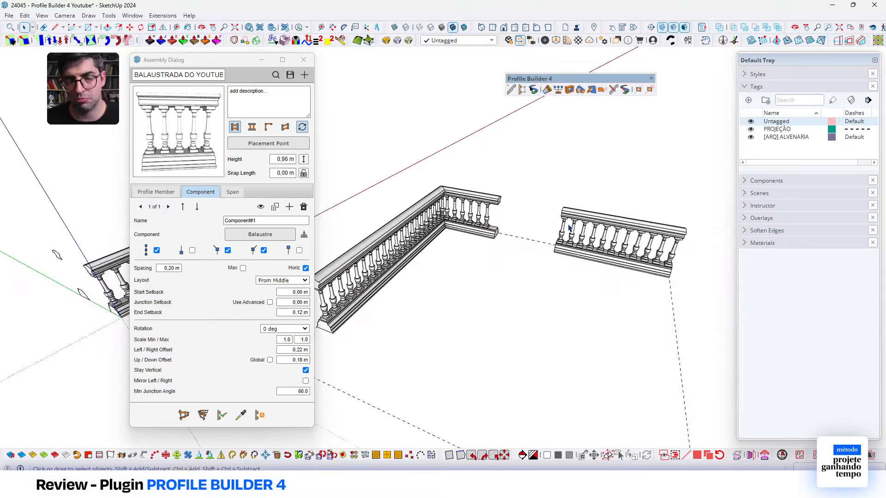
Rotate the separate end piece of balustrade about 60° on the ground plane and move it about 0.63 m inside the dashed rectangle.
click(575, 222)
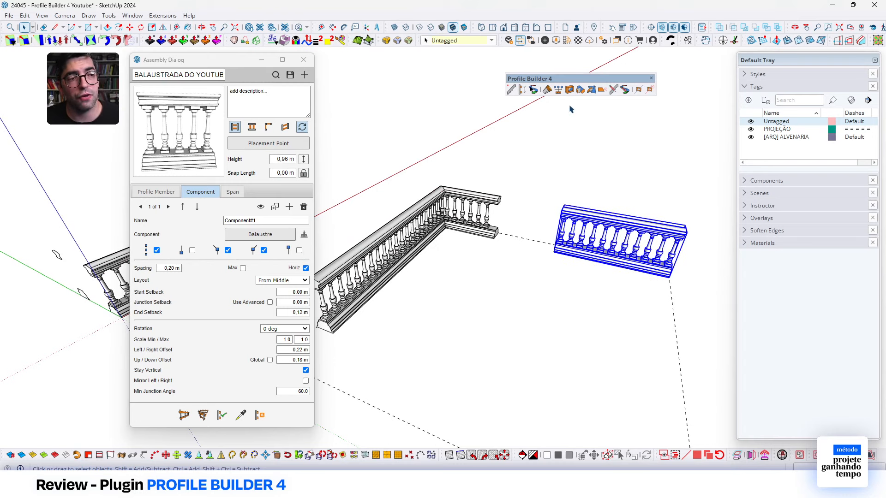
scroll(521, 277, up, 3)
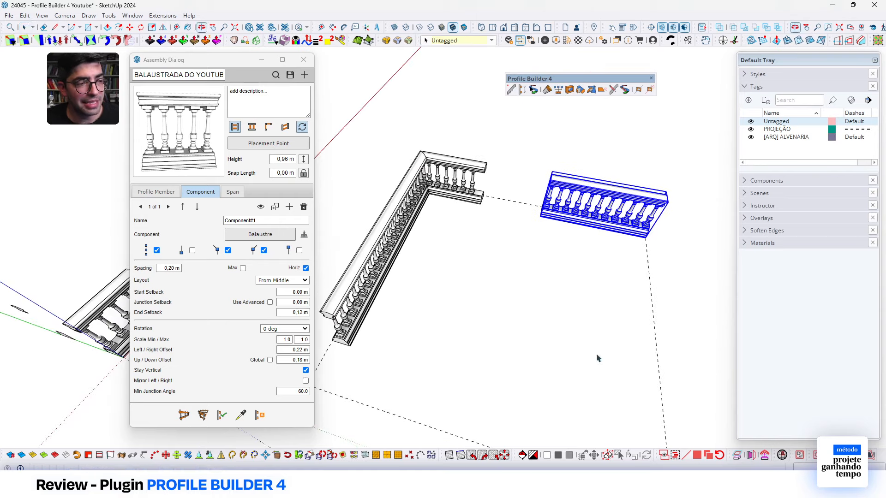
key(q)
click(535, 244)
click(602, 242)
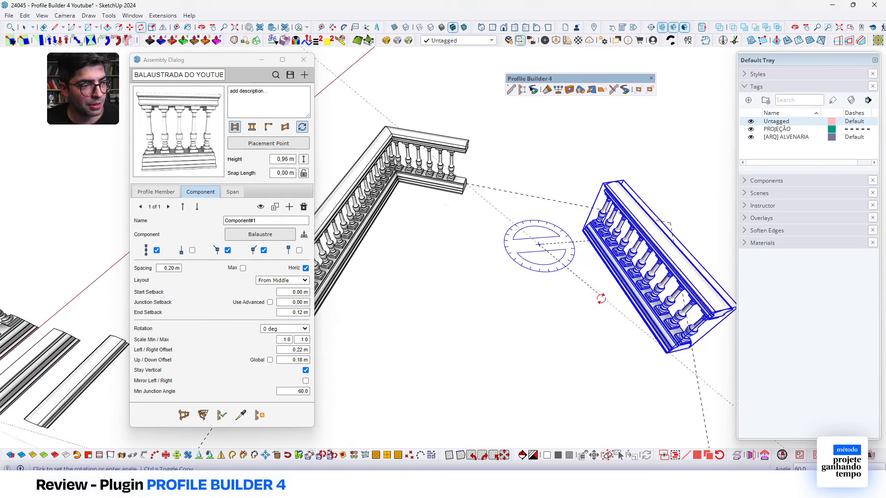
click(601, 304)
key(m)
click(584, 269)
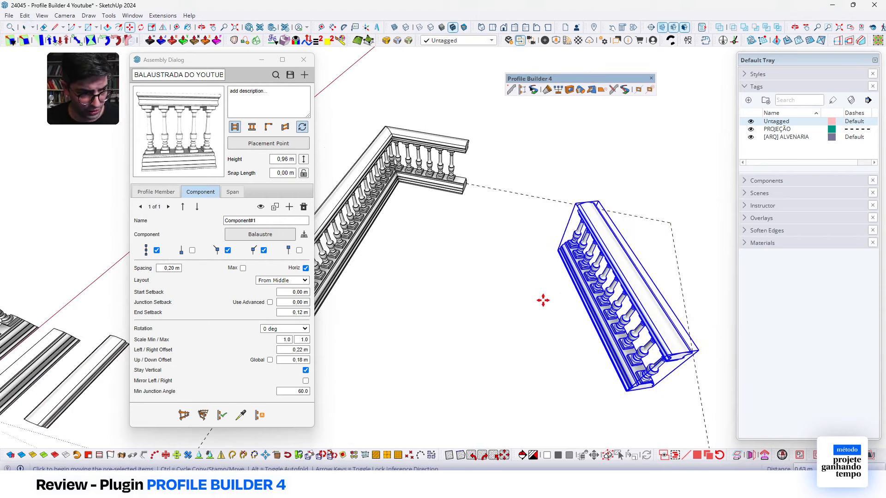
key(space)
Combine the rotated balustrade piece and the L-shaped balustrade into one continuous assembly.
middle_drag(463, 222, 475, 277)
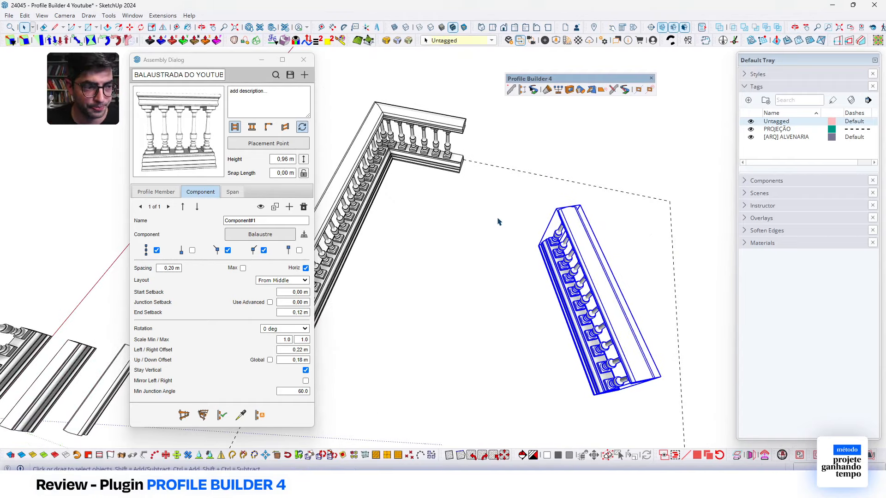
middle_drag(498, 222, 539, 190)
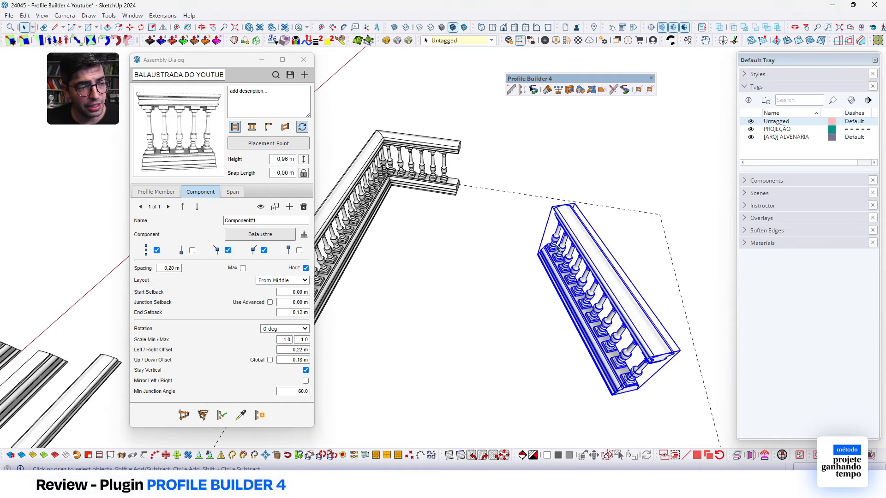
middle_drag(484, 174, 530, 278)
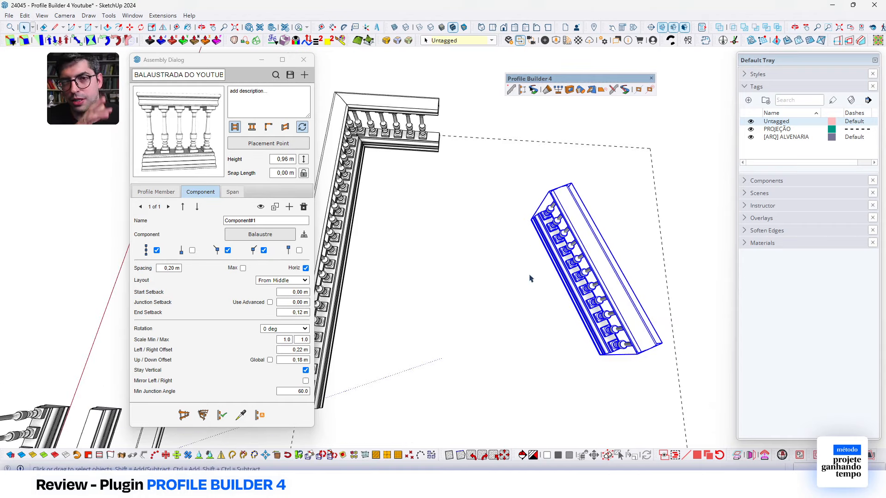
click(559, 92)
click(470, 248)
shift+click(433, 150)
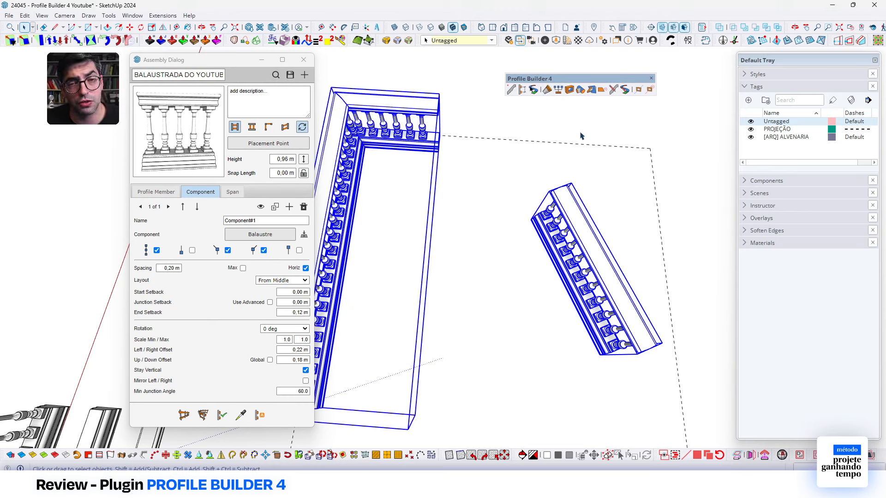
click(559, 92)
Turn off the extra junction placement of the Balaustre component to remove the doubled baluster at the corner.
middle_drag(498, 221, 608, 283)
scroll(447, 205, up, 6)
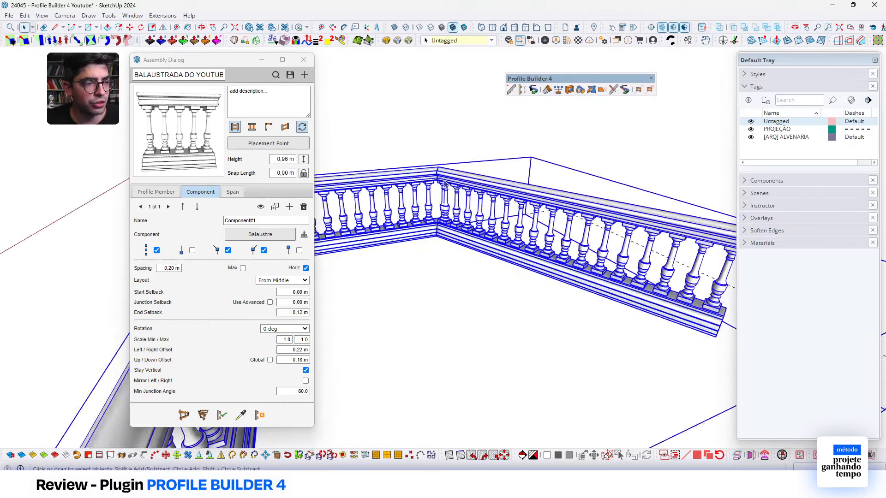
scroll(448, 206, up, 2)
middle_drag(446, 206, 483, 236)
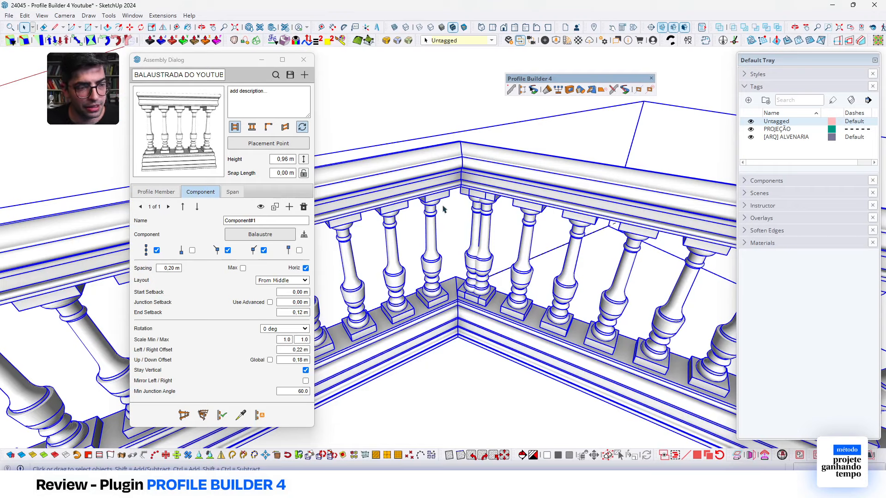
click(264, 249)
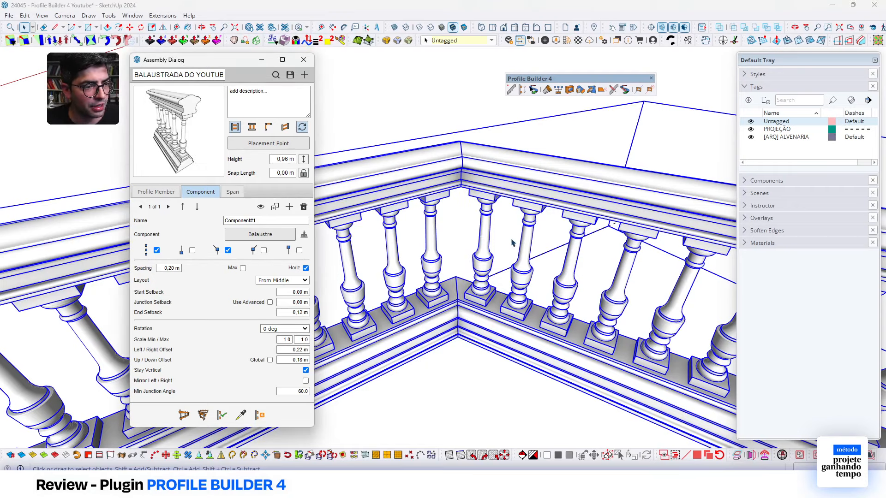
Examine the combined balustrade's corners and baluster spacing from several angles.
scroll(510, 244, down, 3)
scroll(510, 243, down, 6)
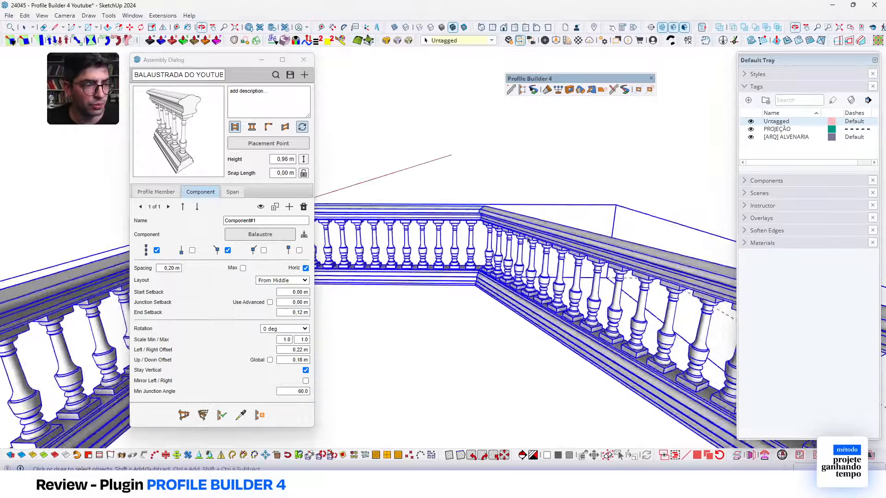
scroll(529, 227, up, 8)
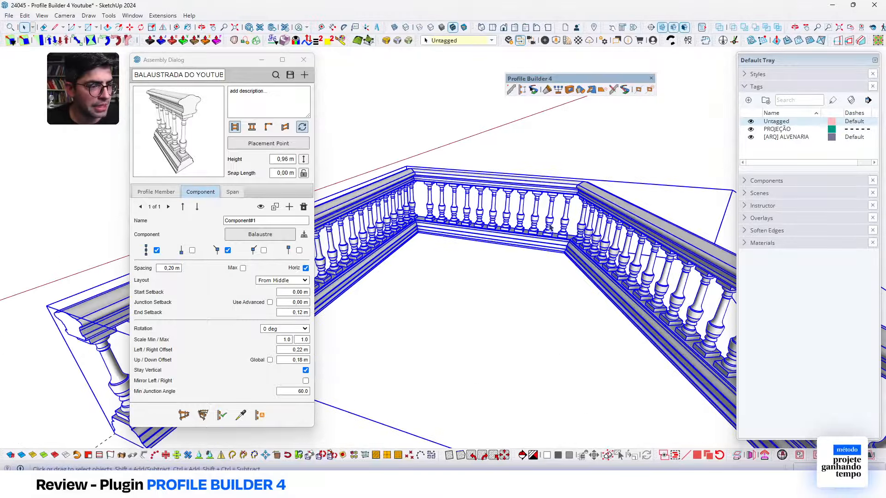
mouse_move(574, 230)
middle_down()
mouse_move(525, 165)
mouse_move(586, 228)
middle_up()
scroll(594, 235, up, 3)
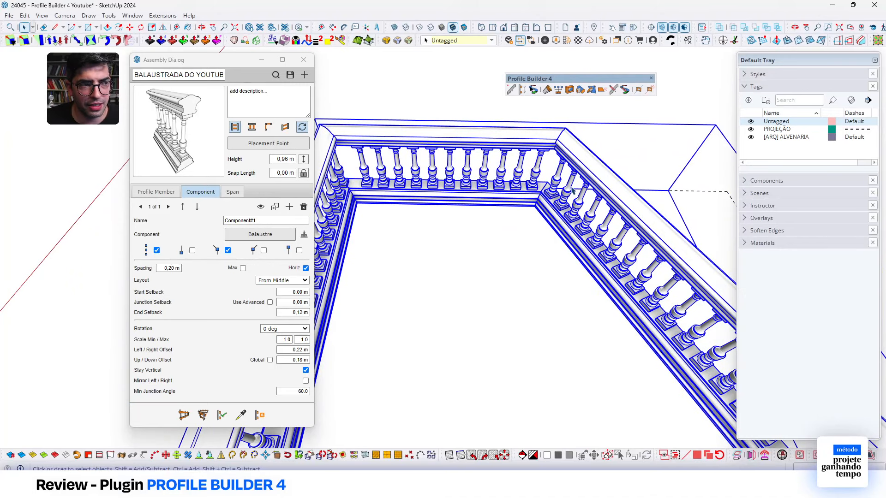
scroll(497, 204, down, 2)
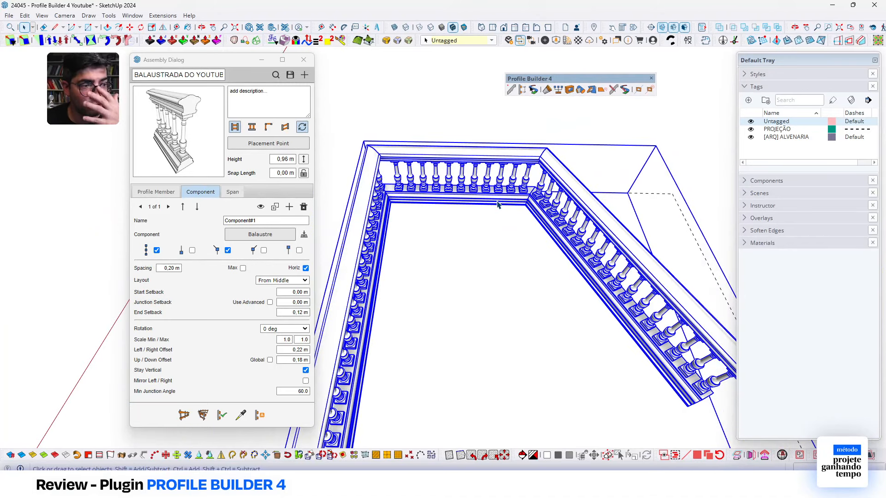
middle_drag(556, 275, 520, 232)
shift+middle_drag(567, 288, 399, 262)
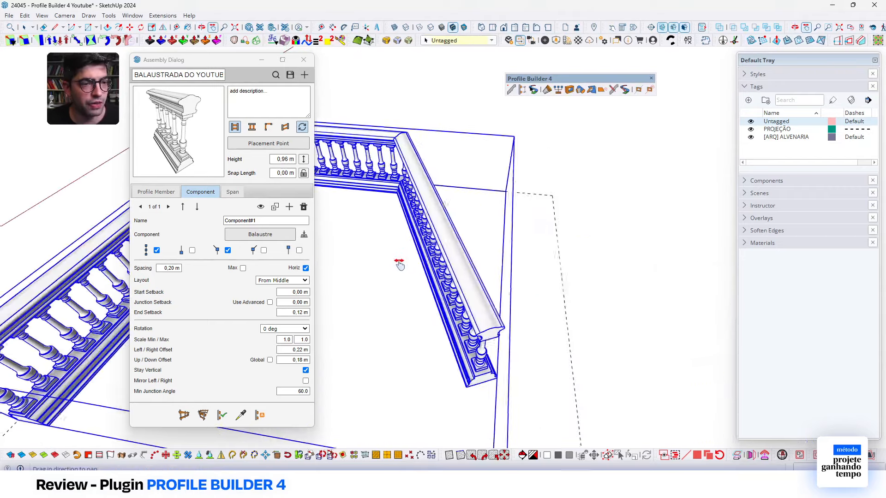
Start a new assembly, saving the current one over BALAUSTRADA DO YOUTUBE.skp.
scroll(400, 262, down, 5)
shift+middle_drag(489, 237, 399, 213)
shift+middle_drag(668, 279, 468, 333)
scroll(461, 331, up, 5)
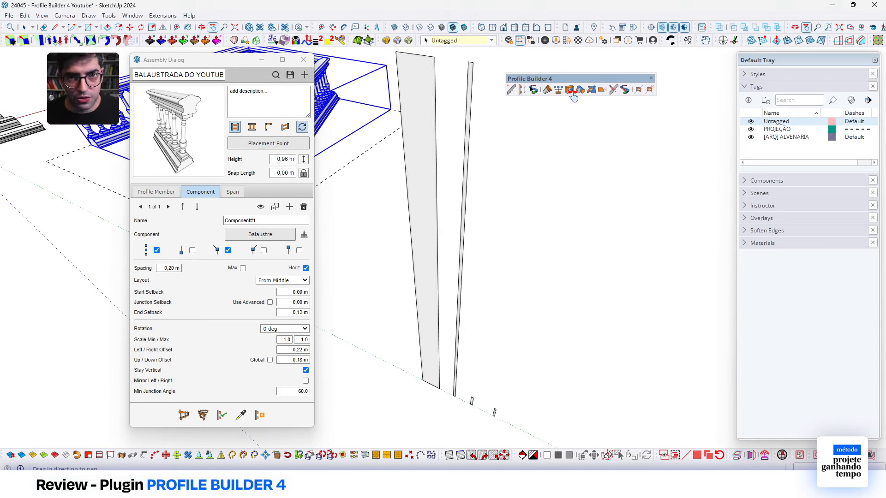
middle_drag(585, 134, 538, 233)
key(space)
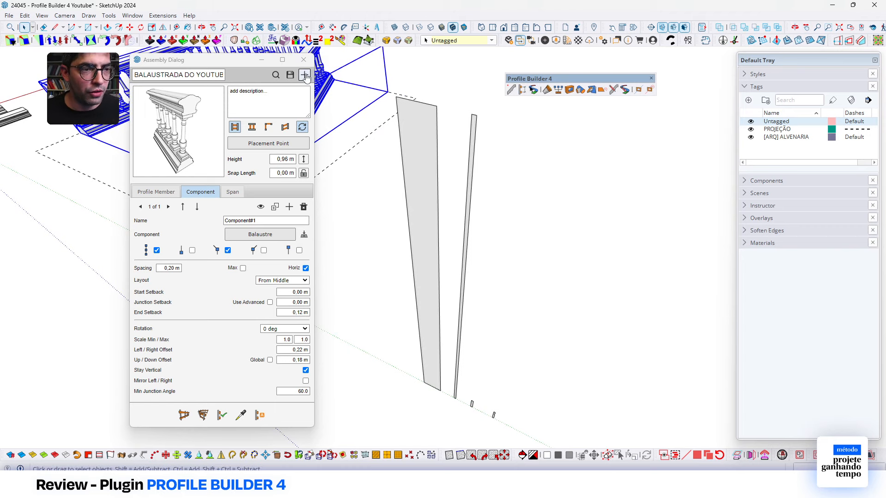
click(455, 232)
click(303, 79)
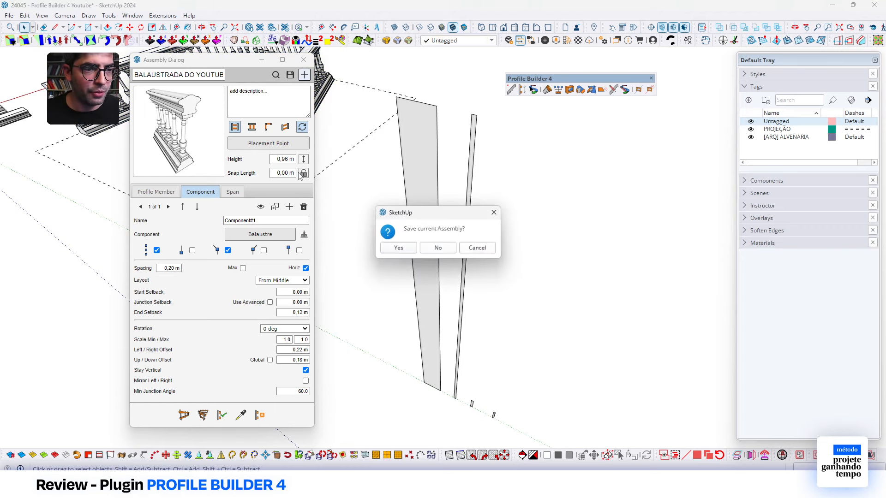
click(397, 246)
click(477, 282)
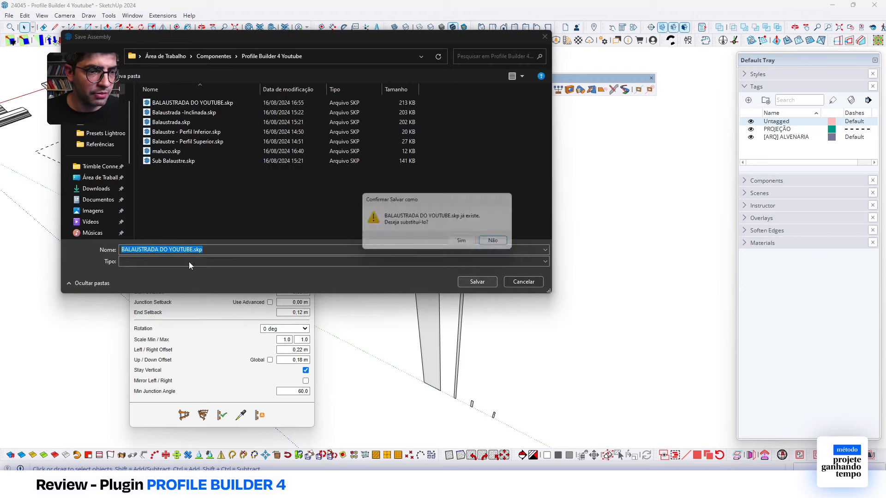
click(464, 242)
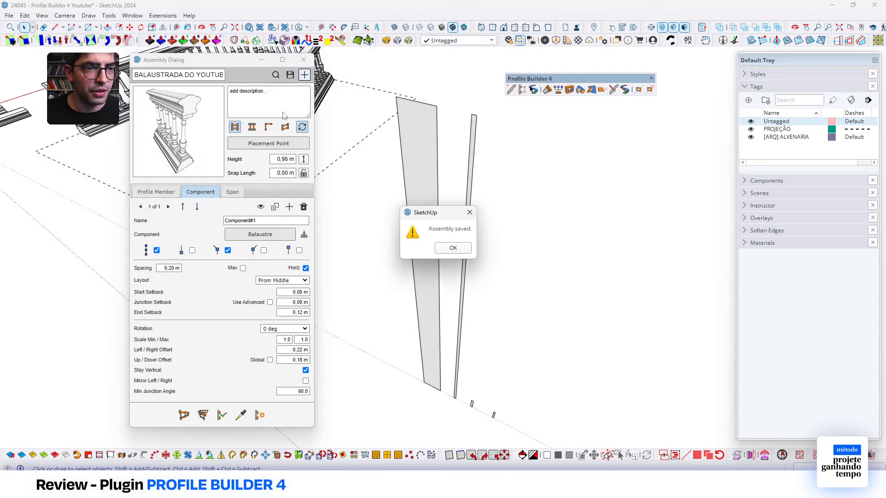
click(453, 249)
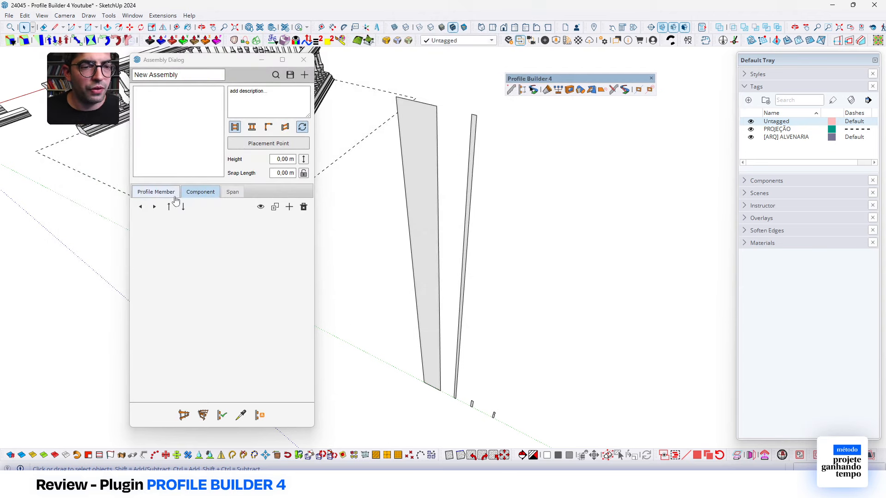
Add a profile member to the new assembly and create its profile from the wide tall face, named ALVENARIA.
click(289, 207)
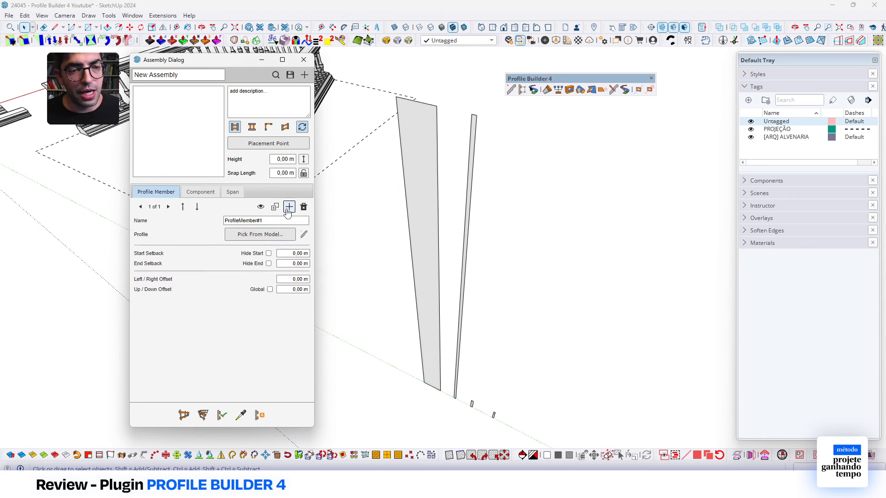
click(303, 235)
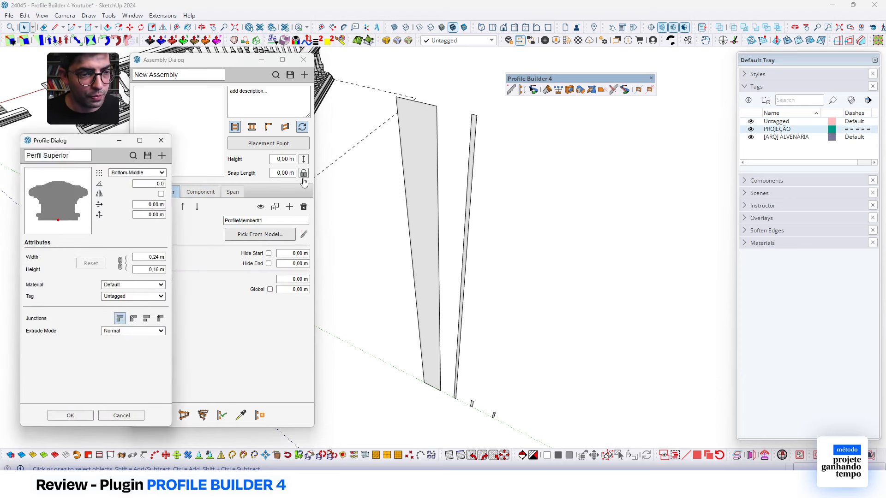
click(162, 155)
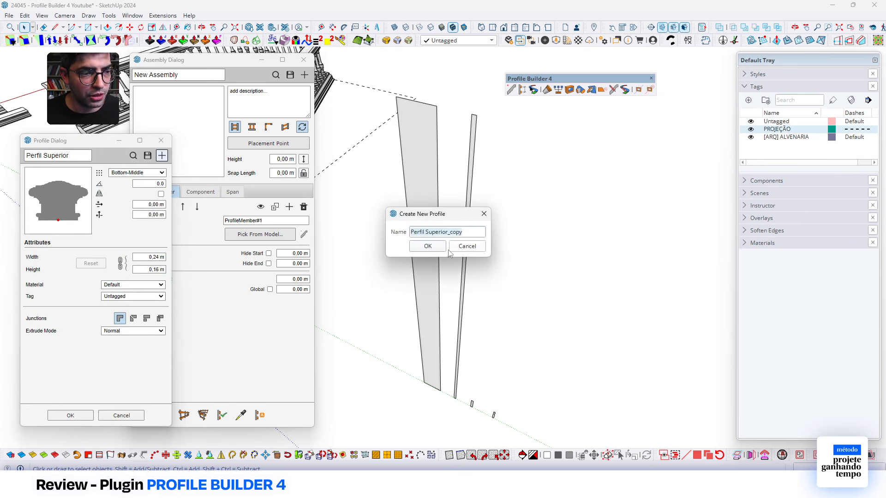
click(450, 249)
click(430, 224)
click(161, 155)
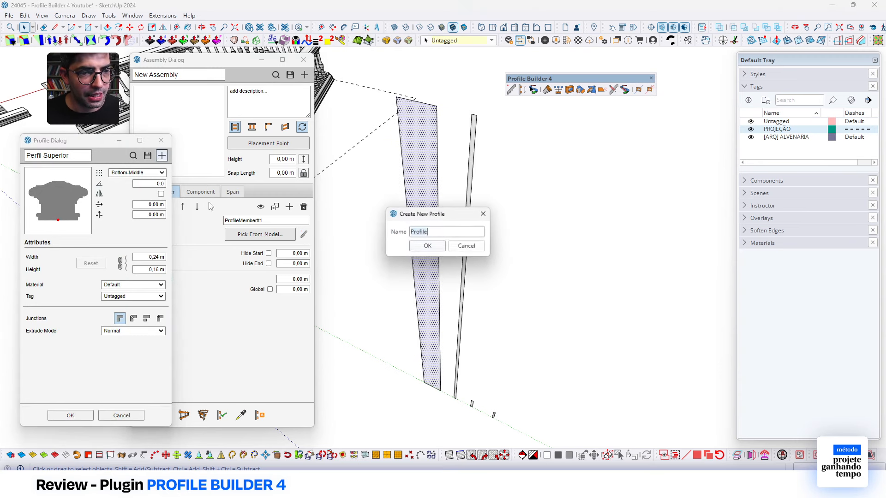
text(ALVE)
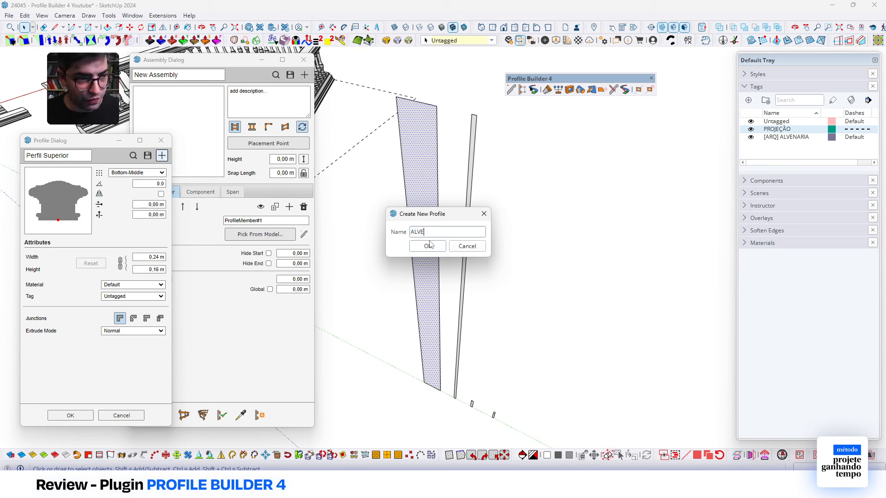
text(NARIA)
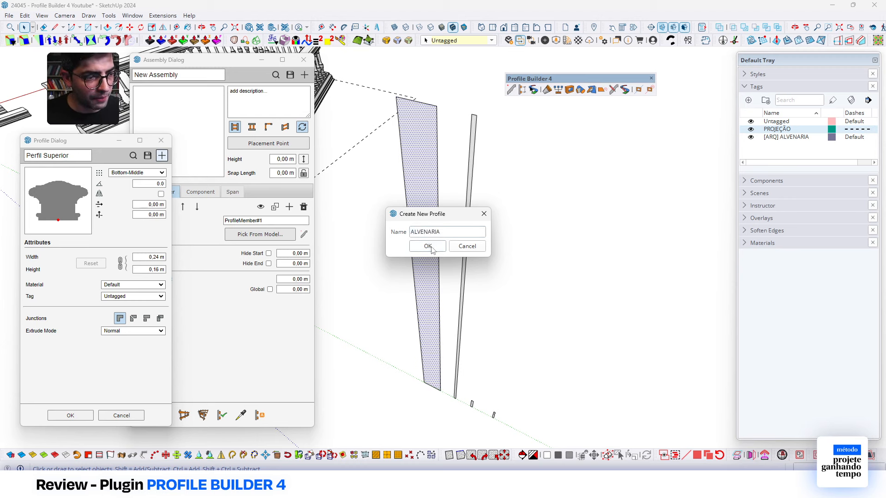
click(428, 246)
Set the ALVENARIA profile's placement point to Bottom-Left and apply the profile to the assembly member.
click(151, 173)
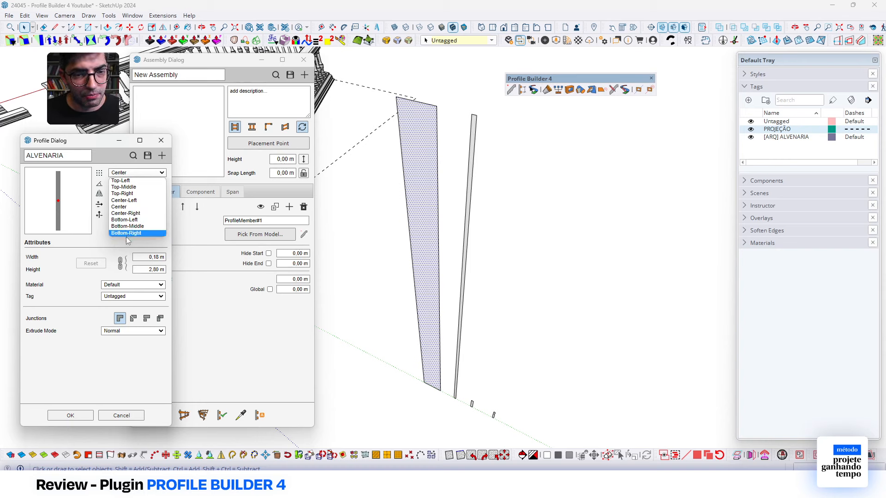
click(130, 220)
click(81, 412)
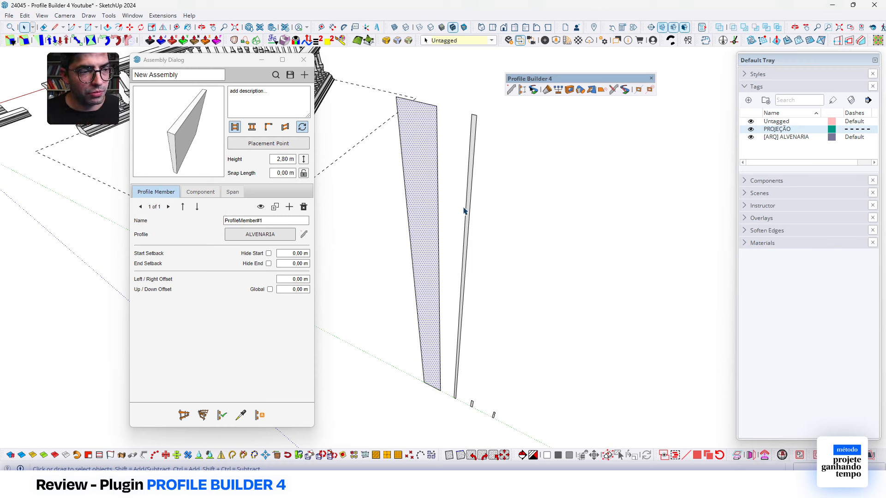
Add a second profile member to the assembly and create its profile from the narrow tall face, named REBOCO.
click(289, 206)
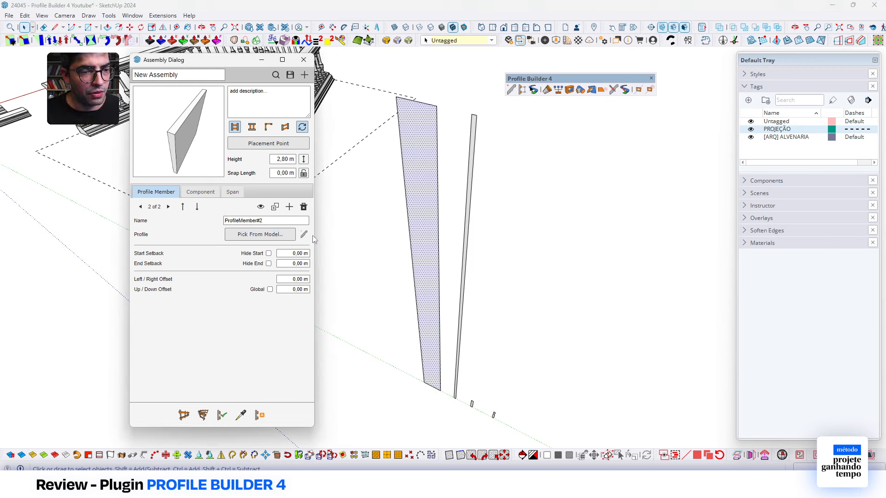
click(468, 209)
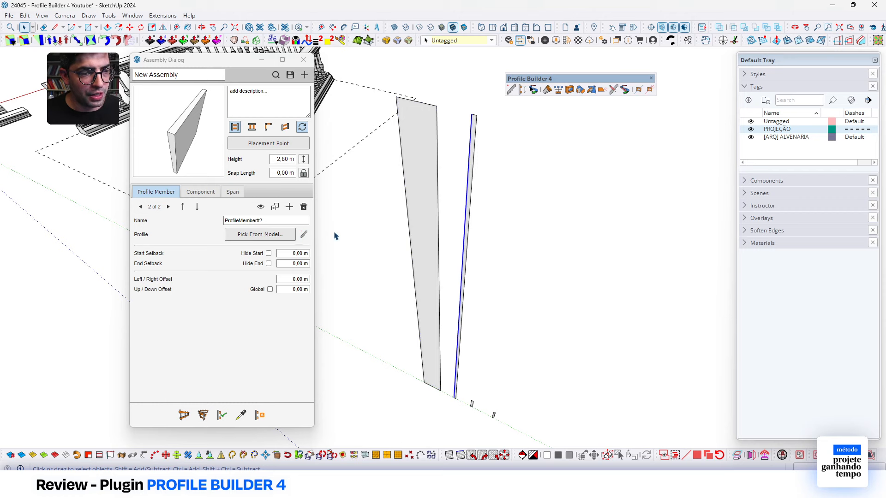
scroll(426, 215, up, 5)
click(304, 235)
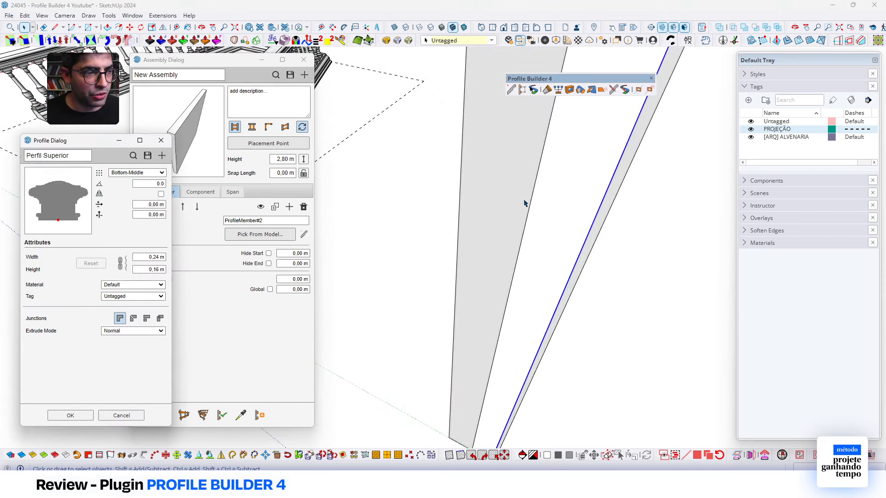
click(602, 215)
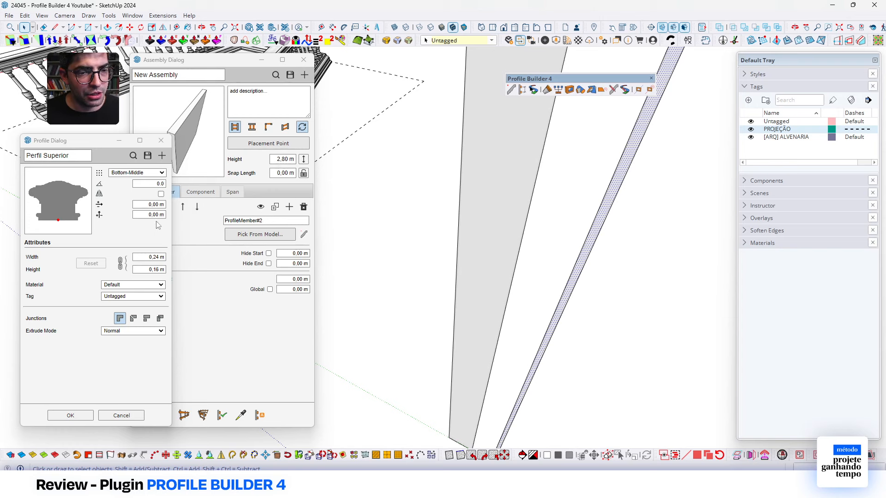
click(161, 155)
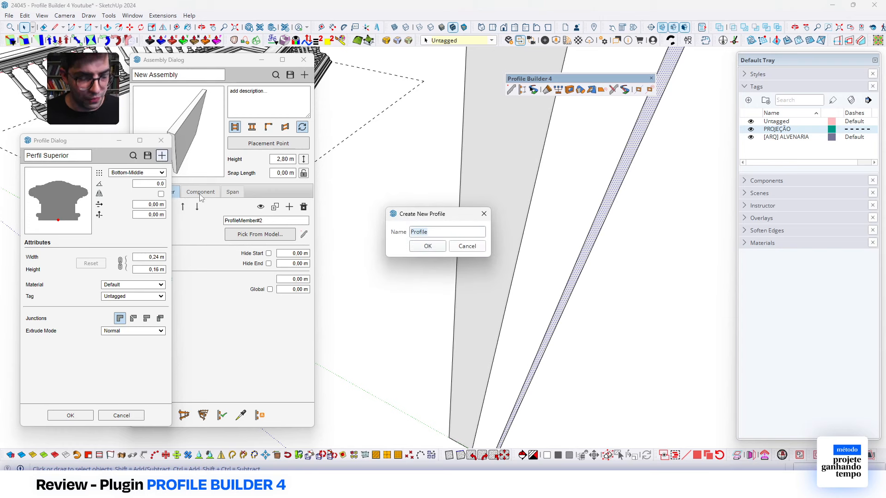
text(REBOCO)
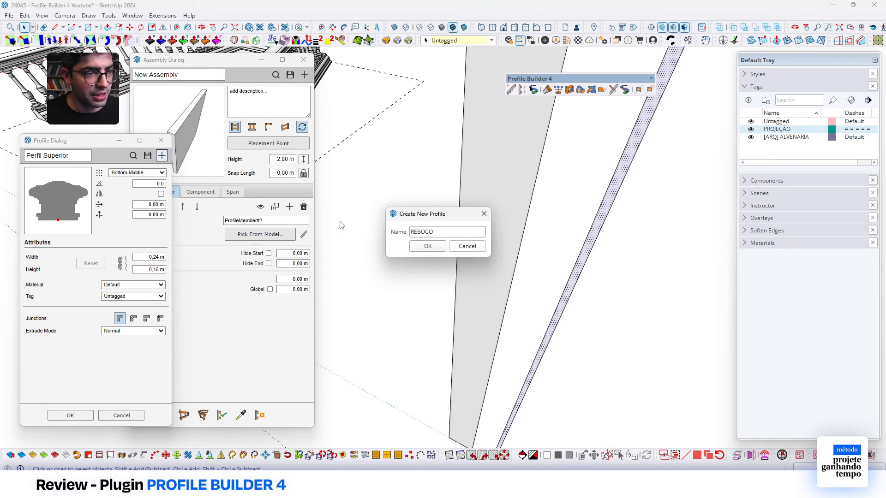
click(419, 248)
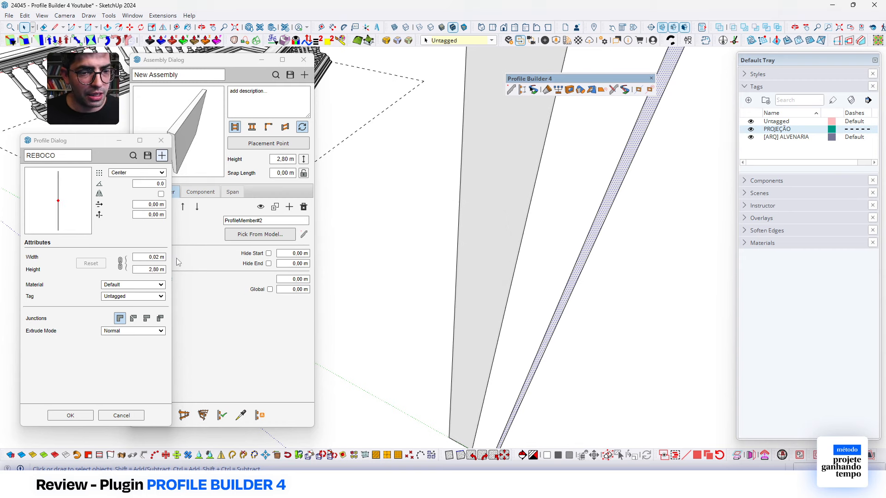
Set the REBOCO profile's placement point to Bottom-Left and apply the profile to the second member.
click(137, 172)
click(132, 223)
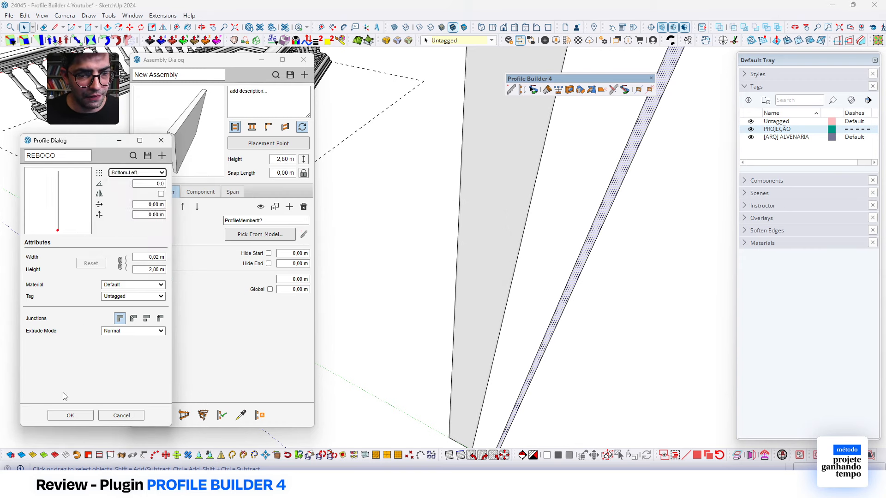
click(69, 414)
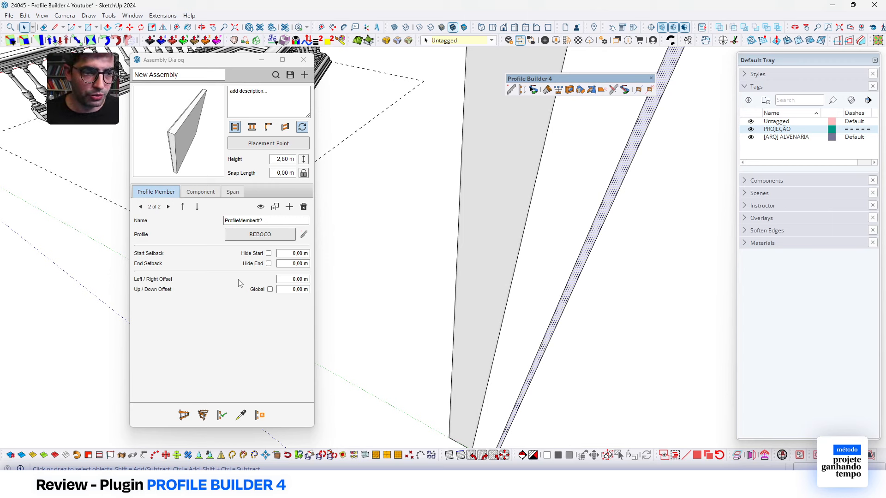
Set the left/right offset of the ALVENARIA member to 0.02 m.
click(140, 207)
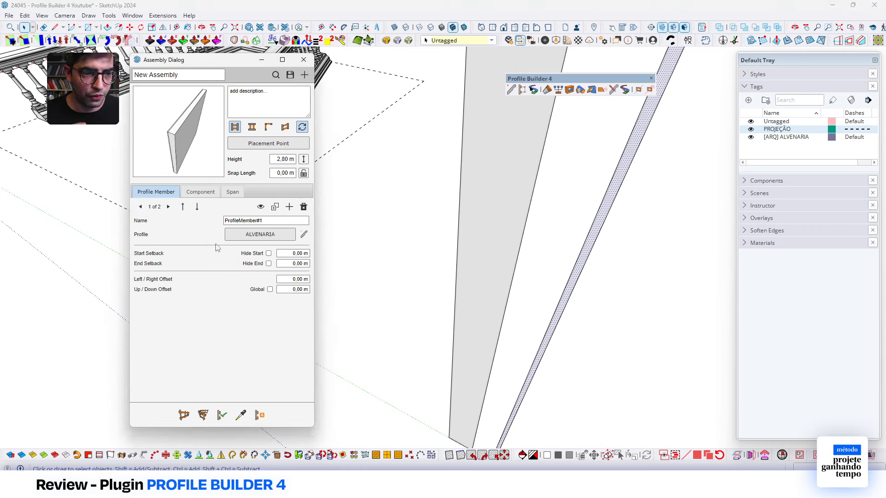
click(283, 277)
text(0,02)
key(Tab)
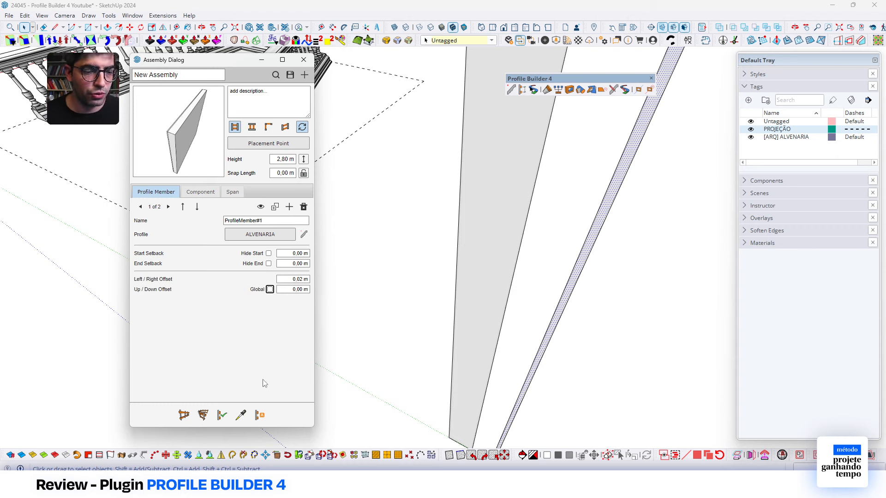
Duplicate the REBOCO member with a relative left/right offset of 0.2 m.
click(169, 207)
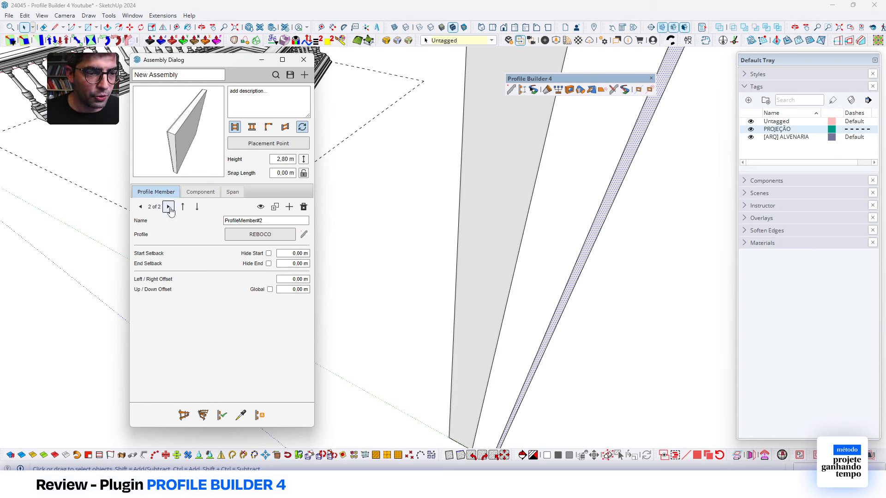
click(275, 207)
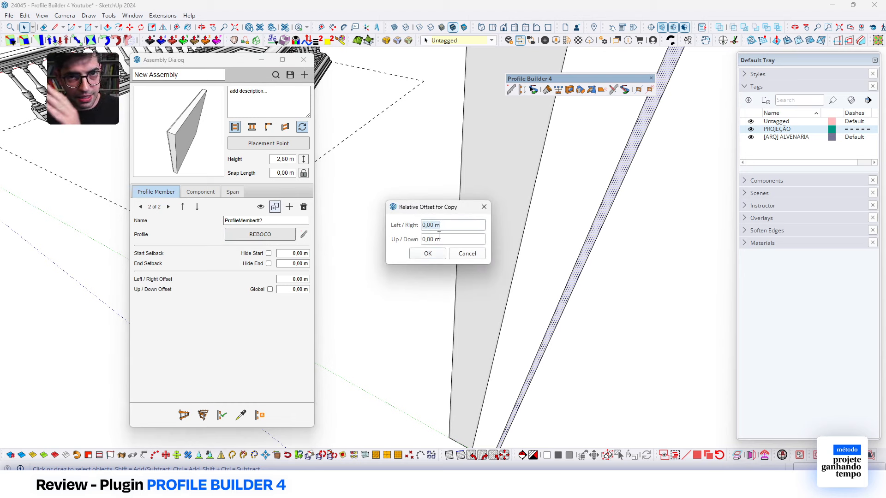
text(0,2)
key(Tab)
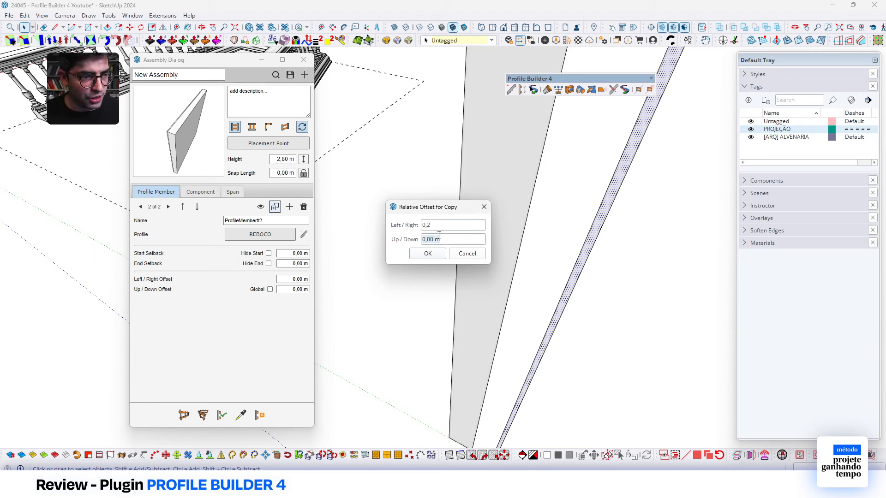
click(432, 254)
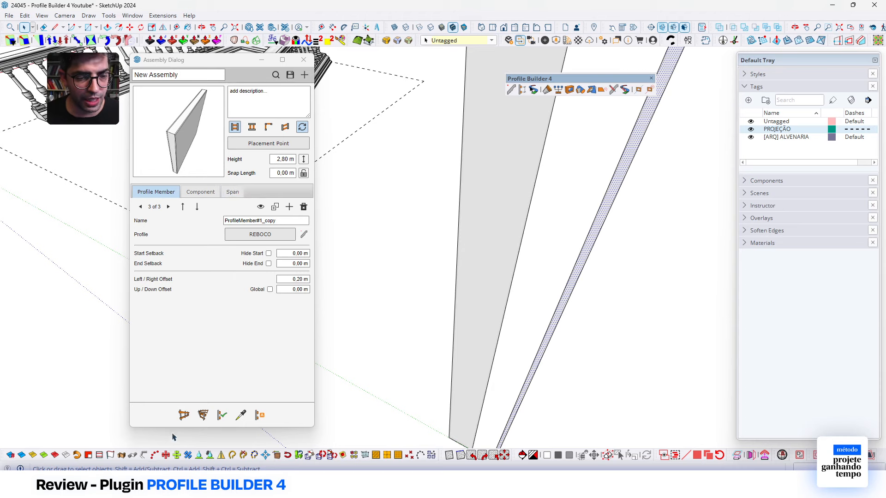
Build a wall of three connected segments with the new assembly beside the drawn profile faces.
click(184, 415)
scroll(391, 277, down, 5)
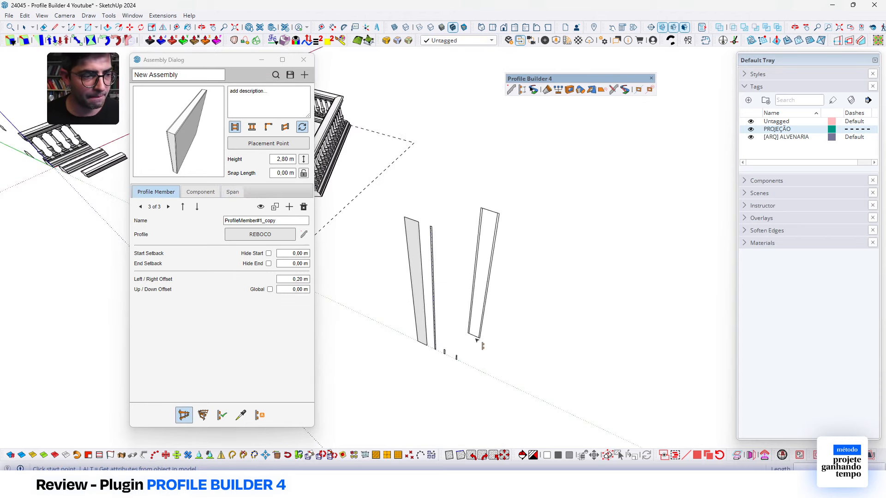
click(492, 368)
click(547, 241)
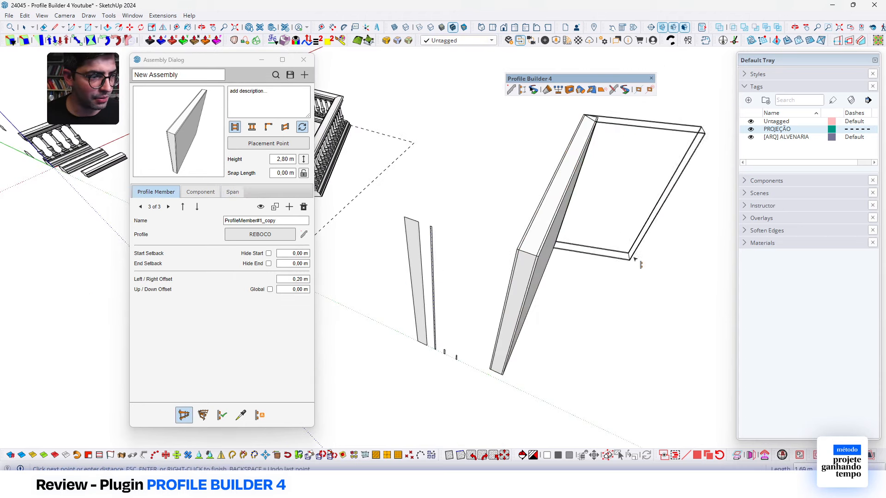
click(647, 279)
scroll(381, 190, down, 4)
scroll(385, 190, down, 2)
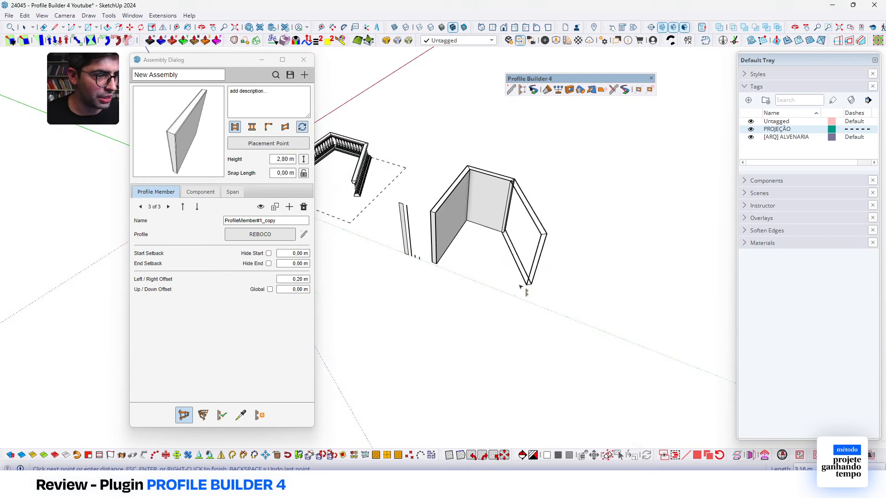
click(551, 291)
key(space)
Inspect the wall's layers and corners up close, and delete the three-segment wall.
scroll(508, 212, up, 4)
middle_drag(493, 196, 575, 186)
scroll(359, 215, up, 2)
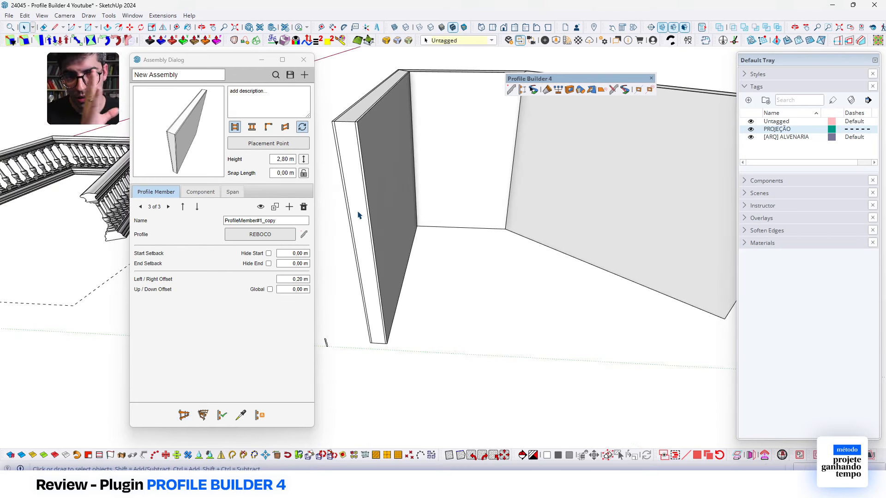
middle_drag(433, 192, 457, 157)
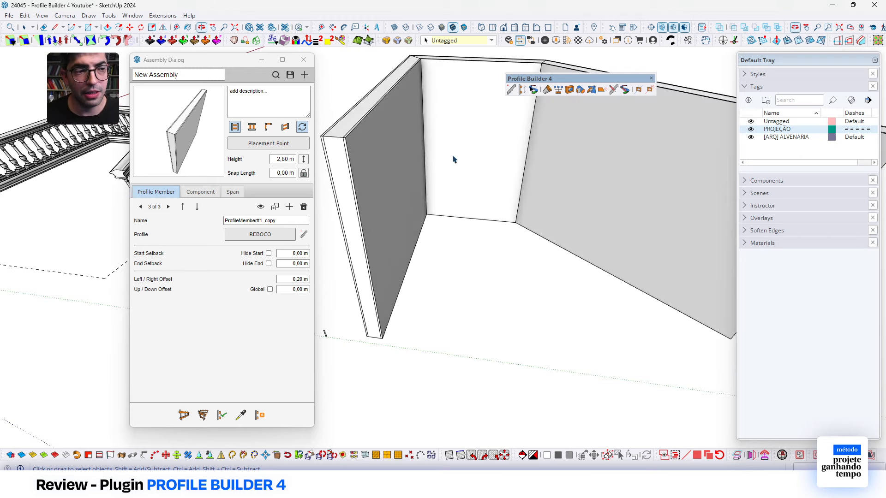
click(458, 154)
key(Delete)
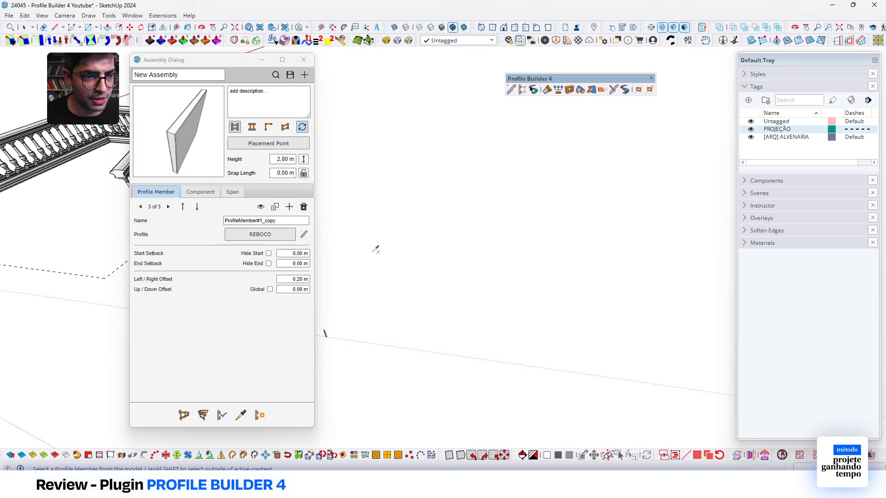
Edit the copied REBOCO member's profile and set its extrude mode to Follow Me.
click(304, 235)
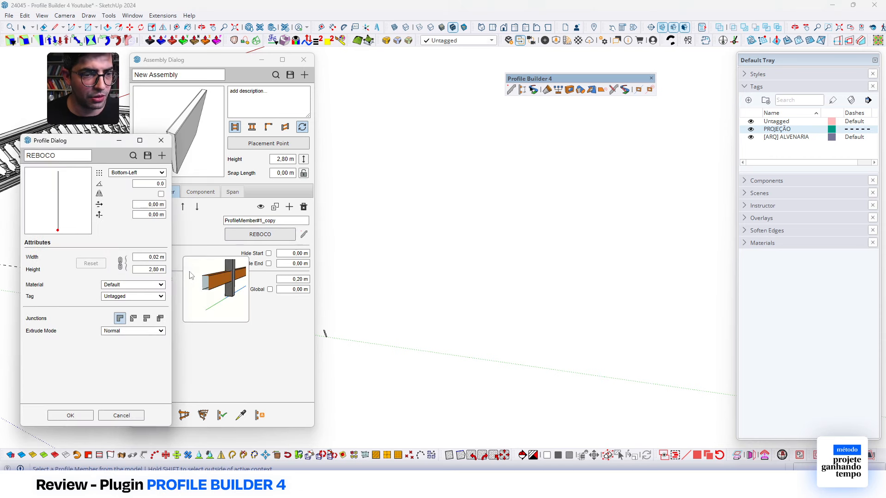
click(133, 331)
click(117, 346)
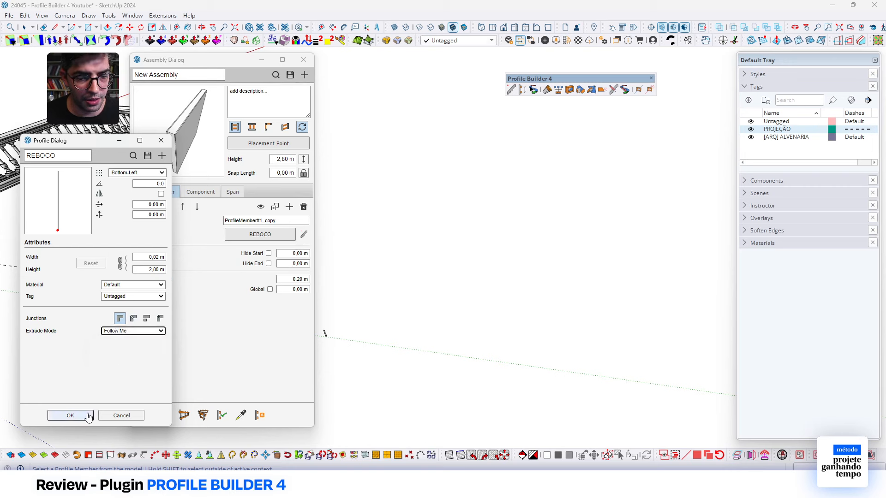
Create a new model tag named [ARQ] REBOCO.
click(116, 296)
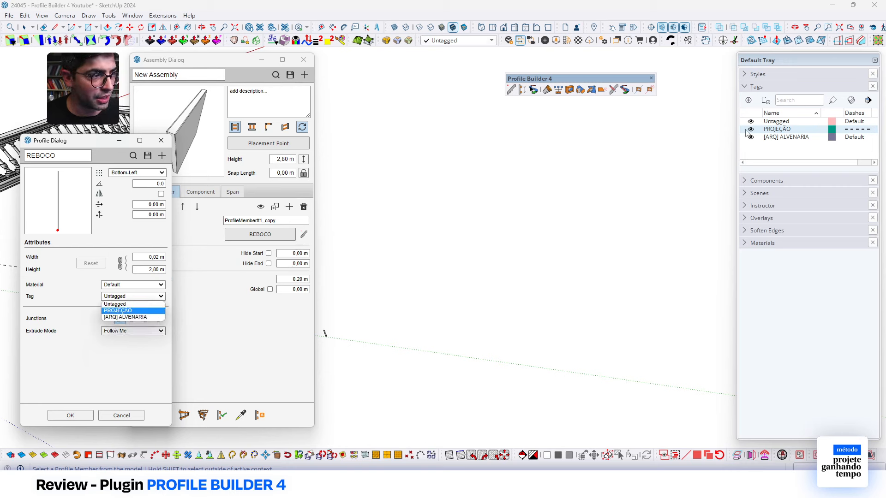
click(749, 100)
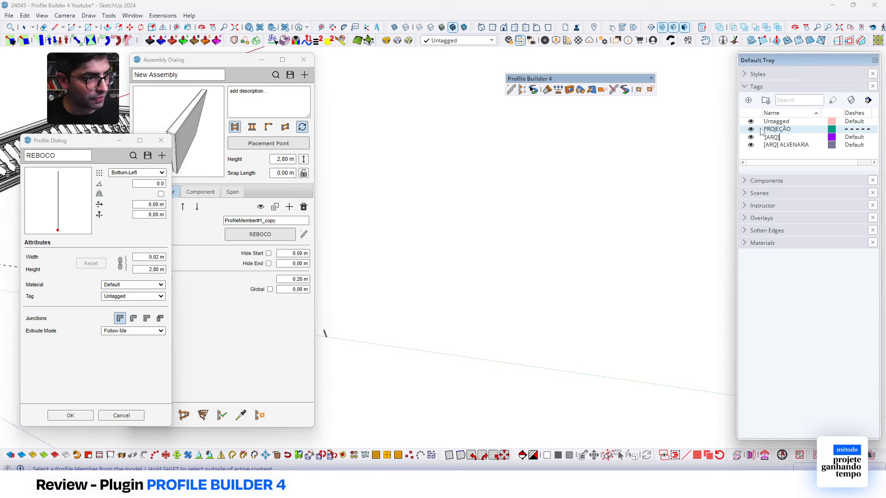
key(Return)
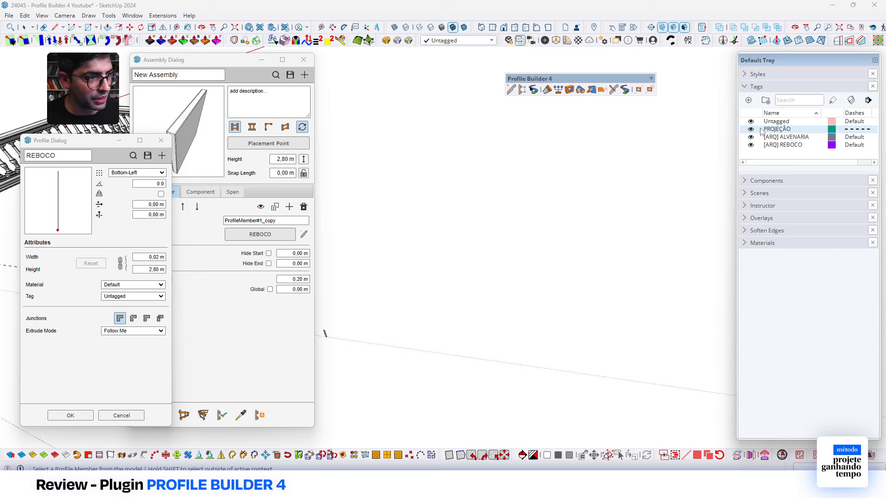
Assign the [ARQ] REBOCO tag to the copied REBOCO member's profile and apply the profile changes.
click(135, 299)
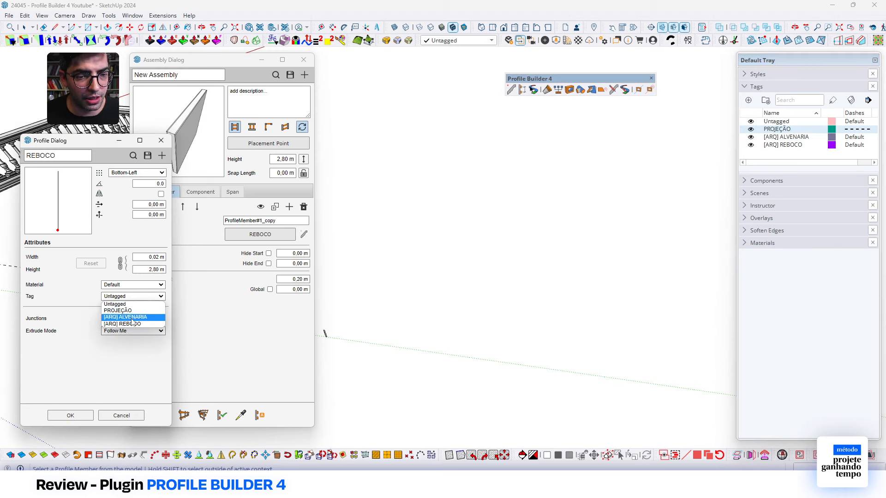
click(134, 324)
click(135, 285)
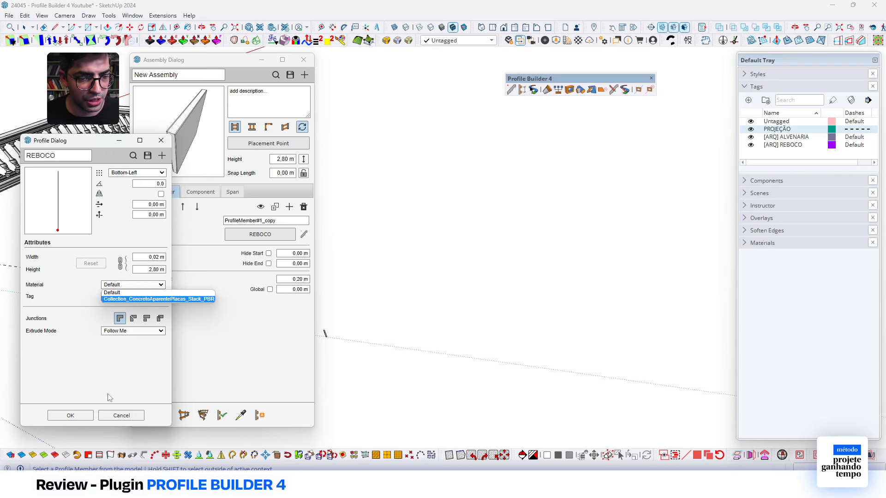
click(70, 415)
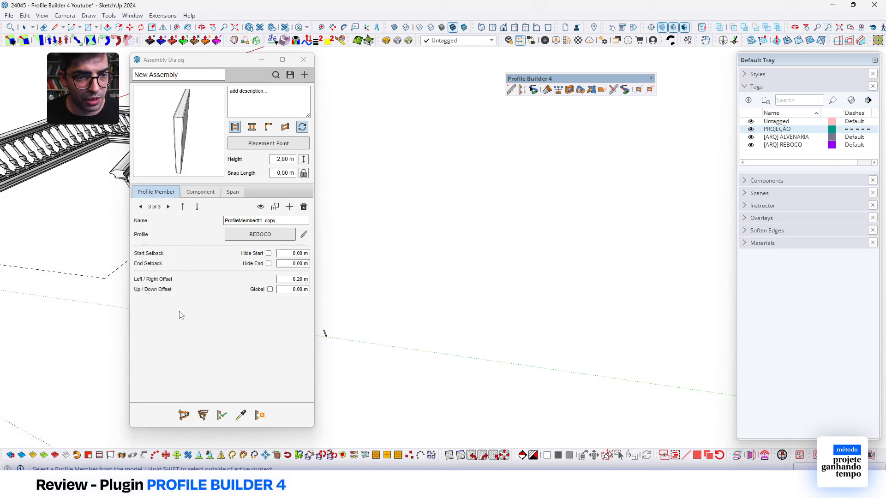
Assign the [ARQ] REBOCO tag to the profile of the original REBOCO member, ProfileMember#2, and apply it.
click(140, 207)
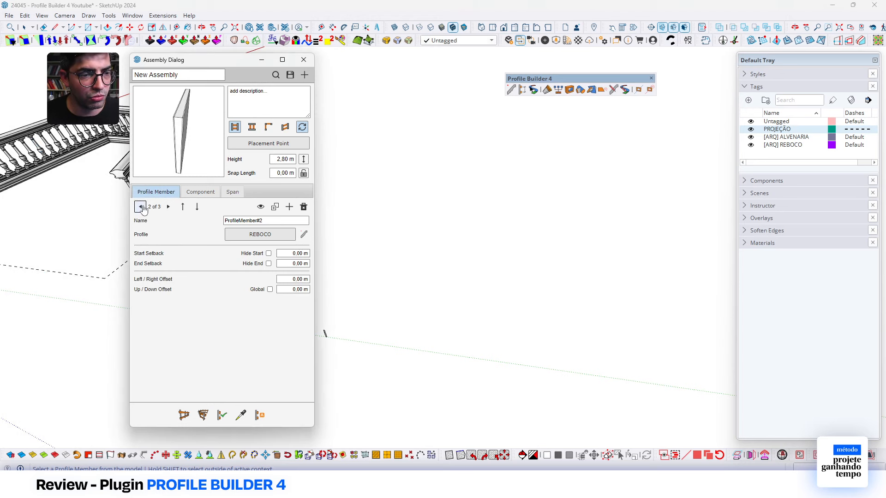
click(257, 238)
click(259, 235)
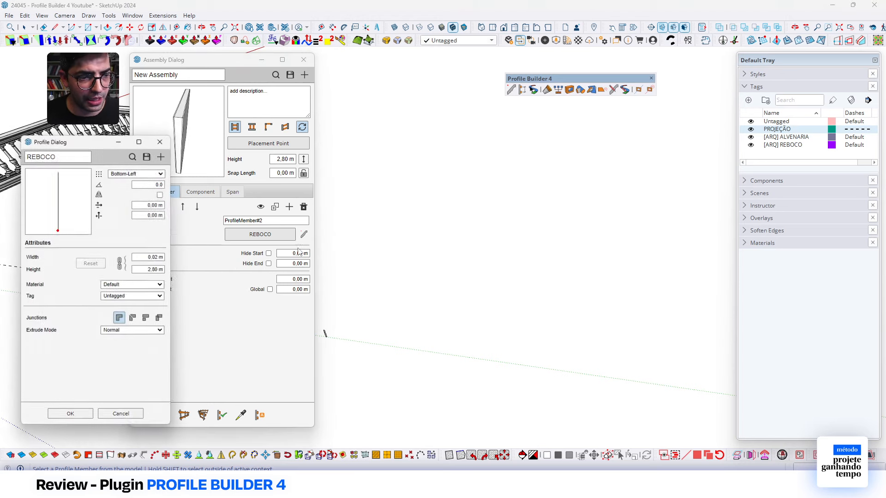
click(123, 296)
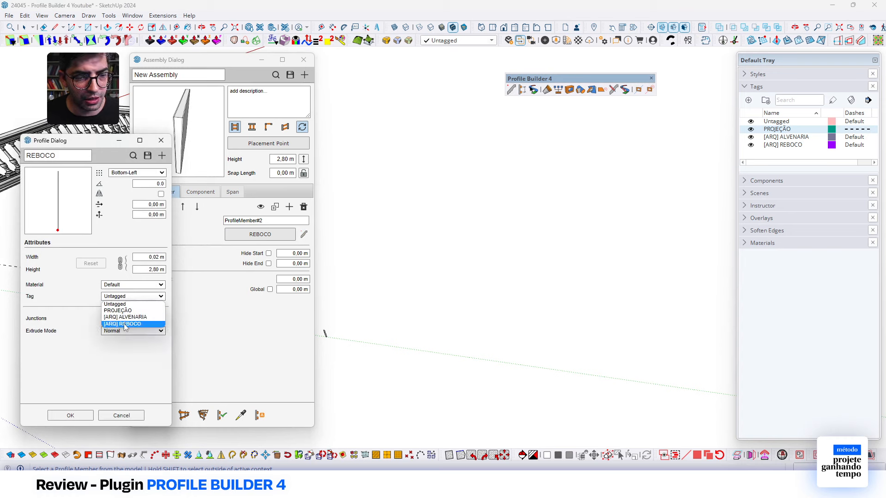
click(125, 324)
click(70, 415)
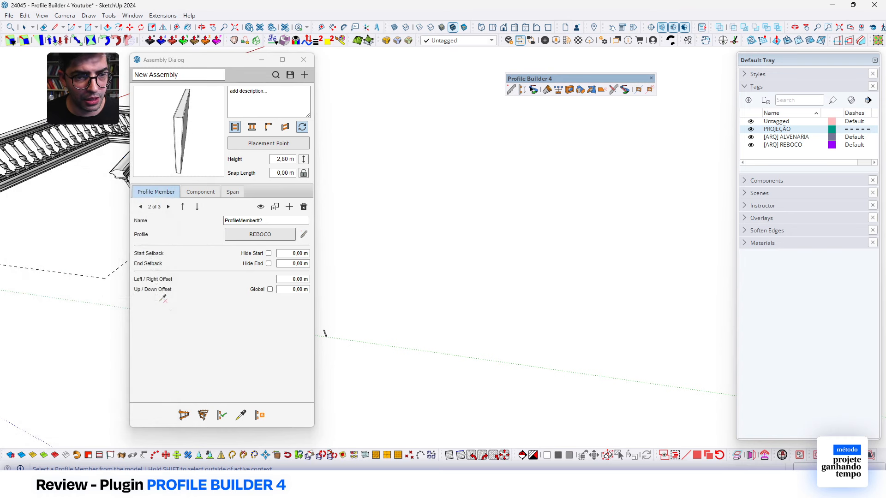
Give the ALVENARIA member's profile the Collection_ConcretoApa... material and the [ARQ] ALVENARIA tag, and apply the profile changes.
click(141, 206)
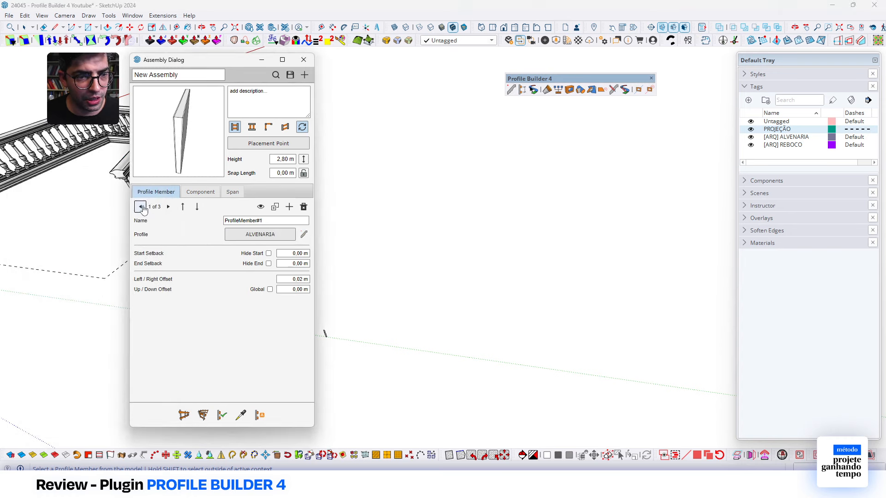
click(304, 238)
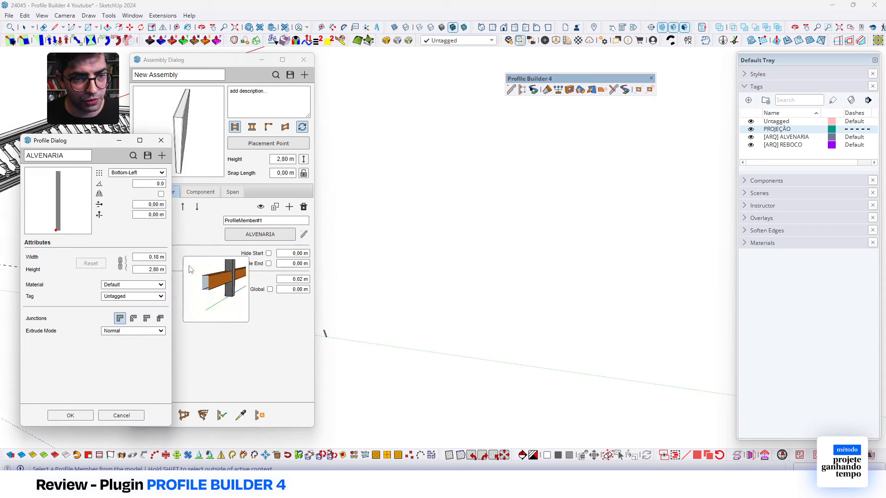
click(126, 286)
click(128, 300)
click(127, 299)
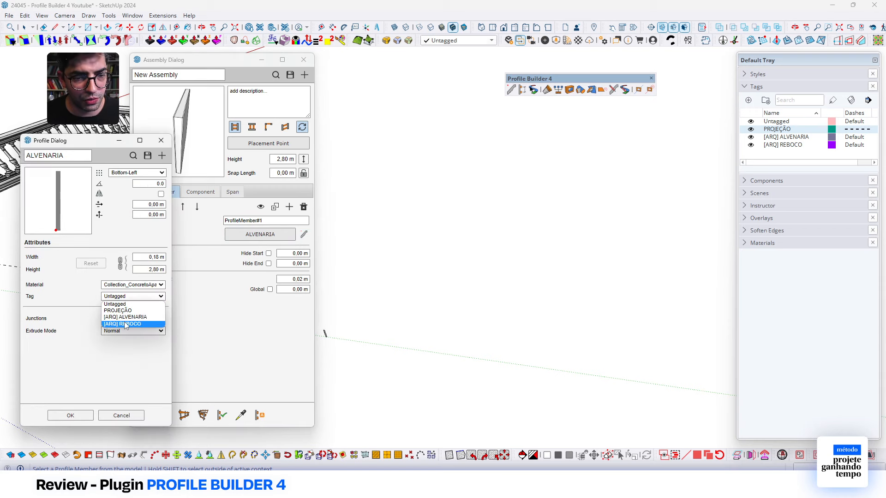
click(122, 319)
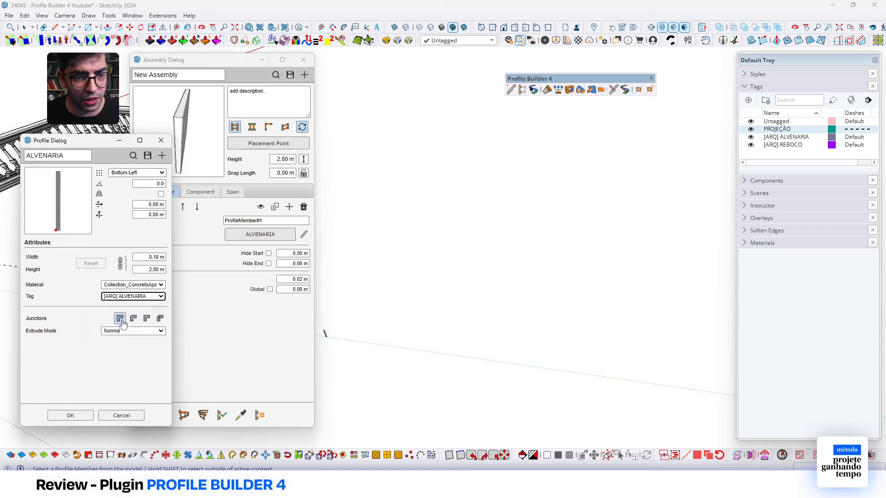
click(79, 416)
Build an L-shaped wall of two perpendicular segments with the current assembly, in the empty area beyond the source profiles.
middle_drag(480, 225, 524, 244)
scroll(403, 241, down, 3)
scroll(524, 245, down, 2)
click(183, 415)
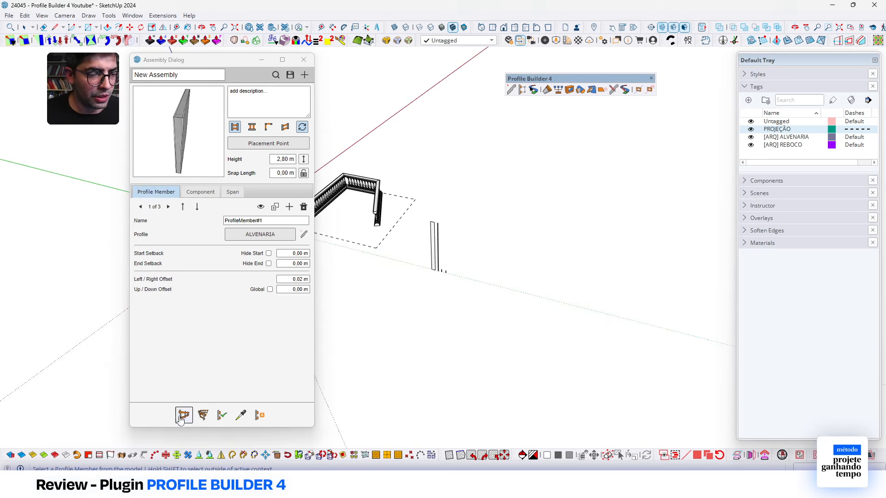
click(513, 279)
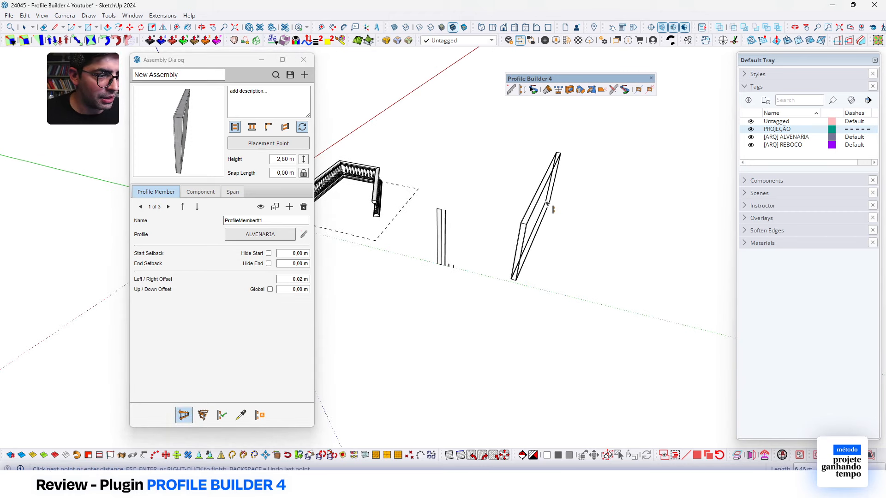
click(548, 149)
key(Return)
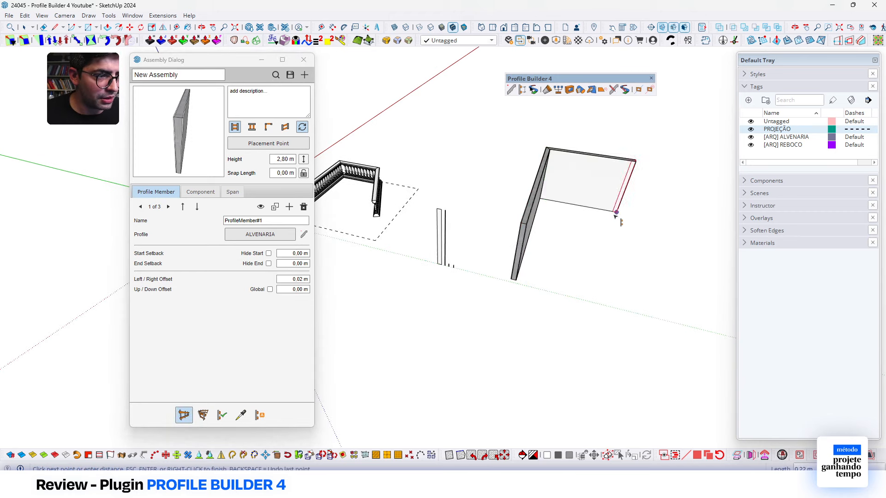
Turn on color by tag so the new wall's layers are shown in their tag colors.
scroll(580, 197, up, 6)
mouse_move(499, 196)
middle_down()
mouse_move(510, 220)
mouse_move(585, 221)
mouse_move(399, 335)
mouse_move(449, 253)
mouse_move(411, 336)
mouse_move(435, 300)
middle_up()
scroll(432, 273, down, 3)
scroll(436, 259, up, 3)
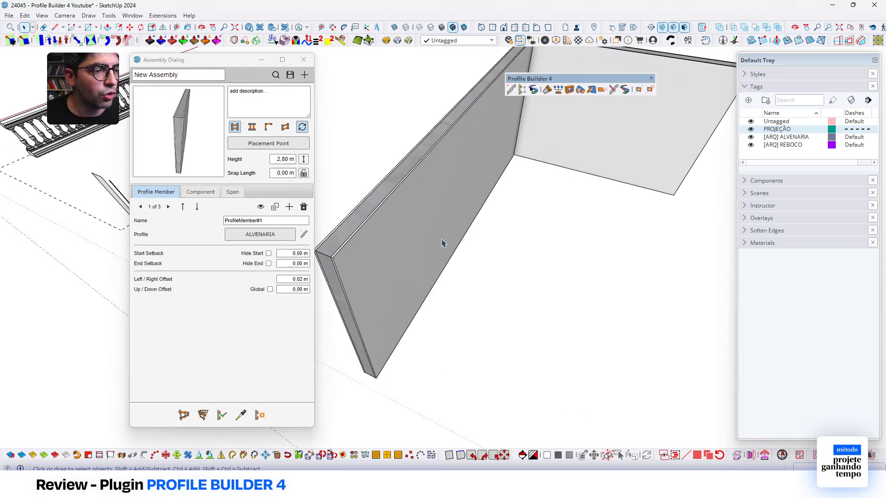
click(851, 100)
middle_drag(488, 353, 344, 217)
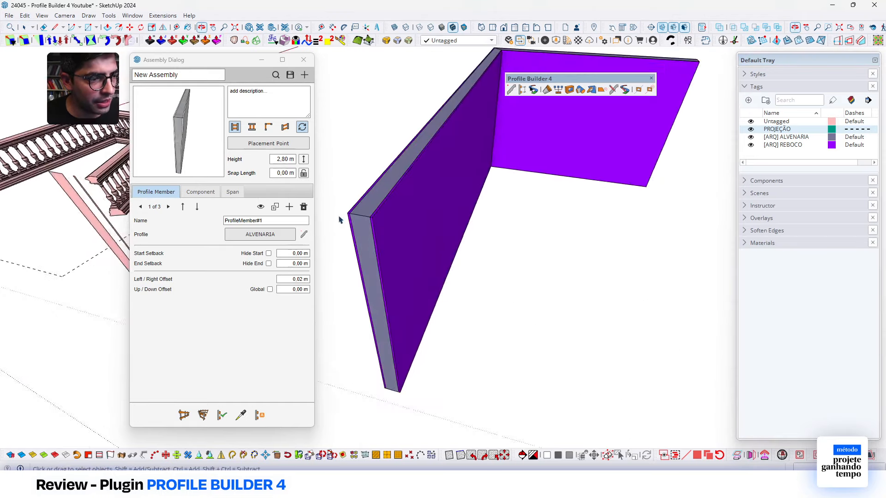
Examine the tag colors on the layered wall and compare them with those on the balustrade.
scroll(387, 240, up, 3)
scroll(609, 200, down, 8)
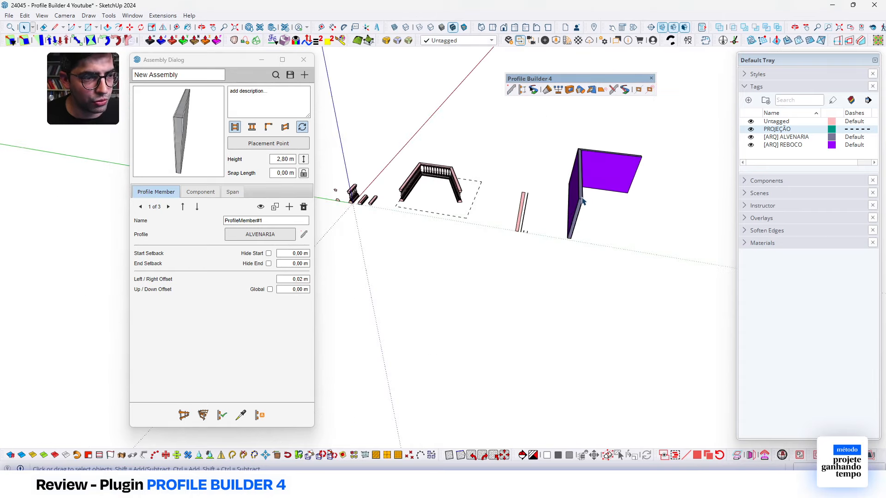
scroll(429, 180, up, 8)
scroll(389, 206, up, 2)
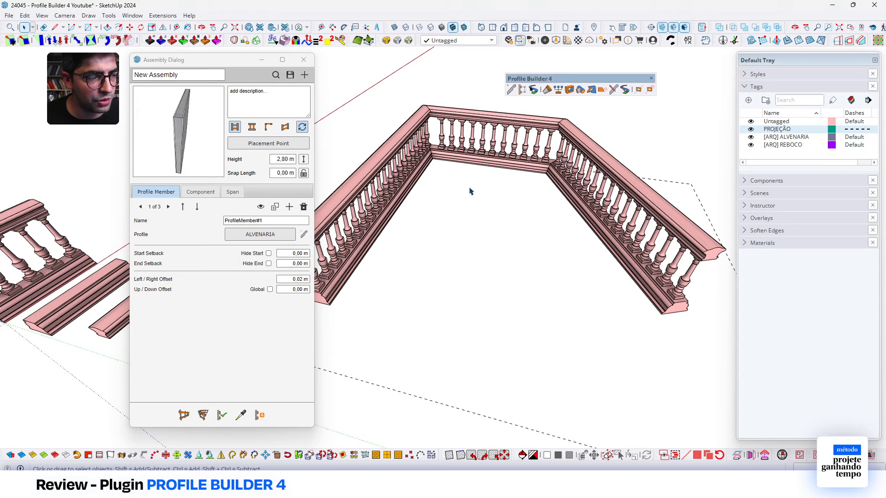
scroll(469, 191, down, 8)
scroll(556, 188, up, 8)
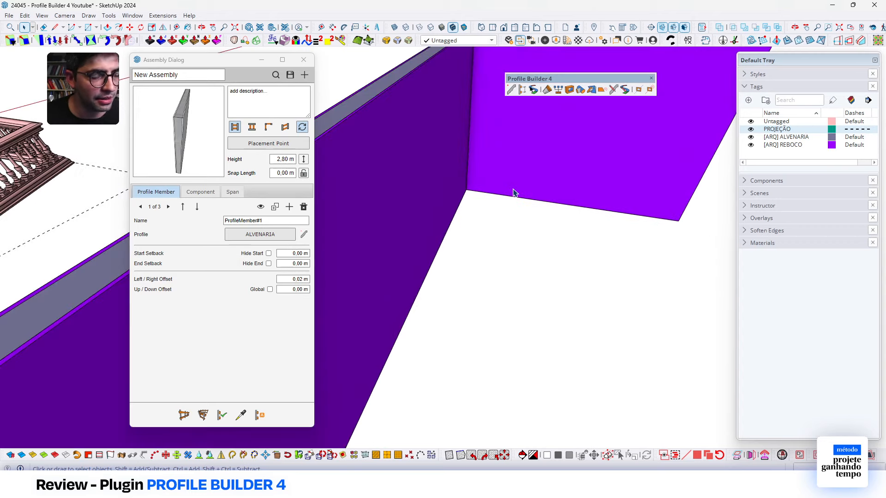
scroll(530, 180, down, 6)
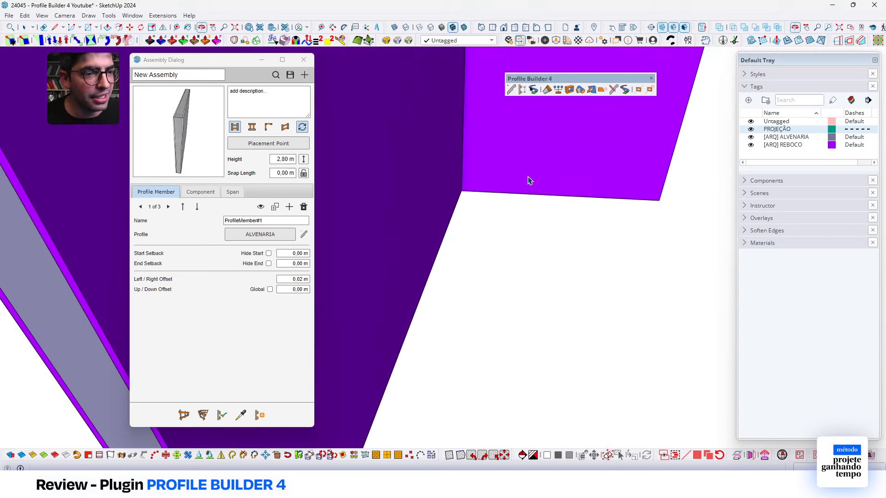
mouse_move(529, 180)
middle_down()
mouse_move(415, 166)
mouse_move(507, 194)
mouse_move(519, 178)
middle_up()
scroll(468, 180, up, 1)
scroll(520, 177, up, 2)
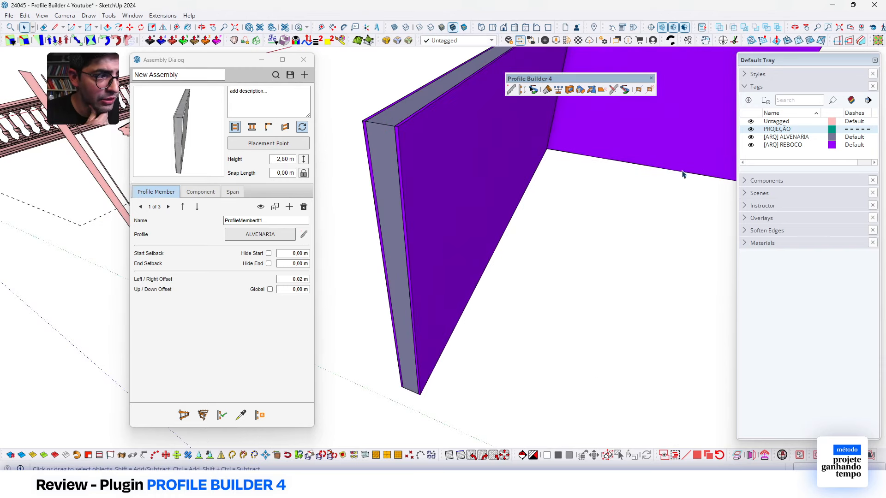
Hide and show the [ARQ] REBOCO and [ARQ] ALVENARIA tags in turn to check the wall's separate layers.
click(751, 144)
click(751, 145)
click(751, 145)
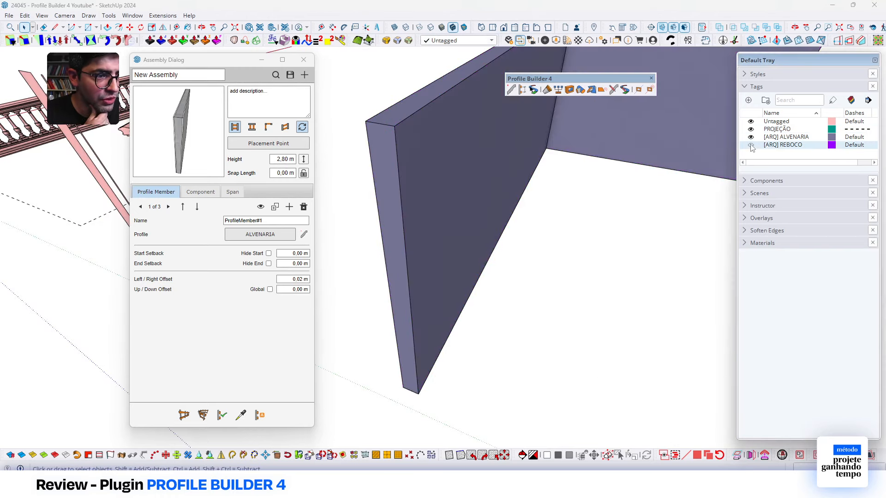
click(750, 145)
click(750, 137)
click(750, 137)
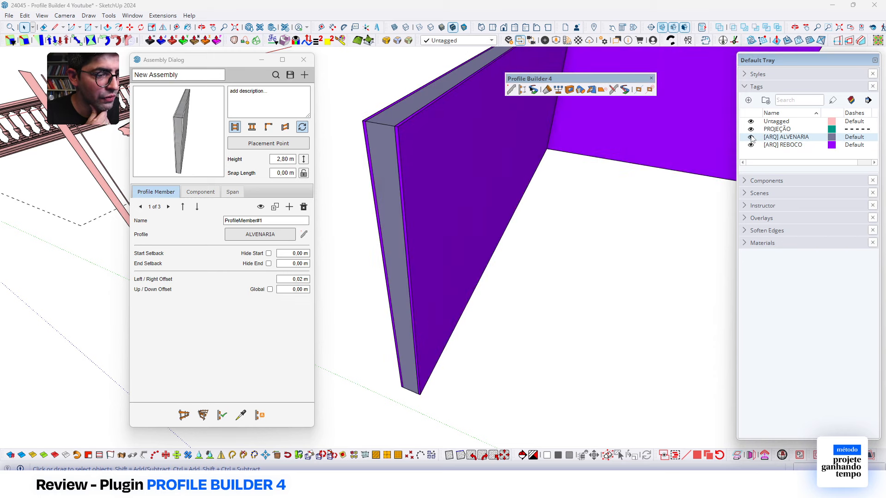
click(751, 137)
click(751, 137)
Set up a circular hole with a 0.60 m diameter and Center placement in the Hole Dialog.
middle_drag(599, 170, 524, 172)
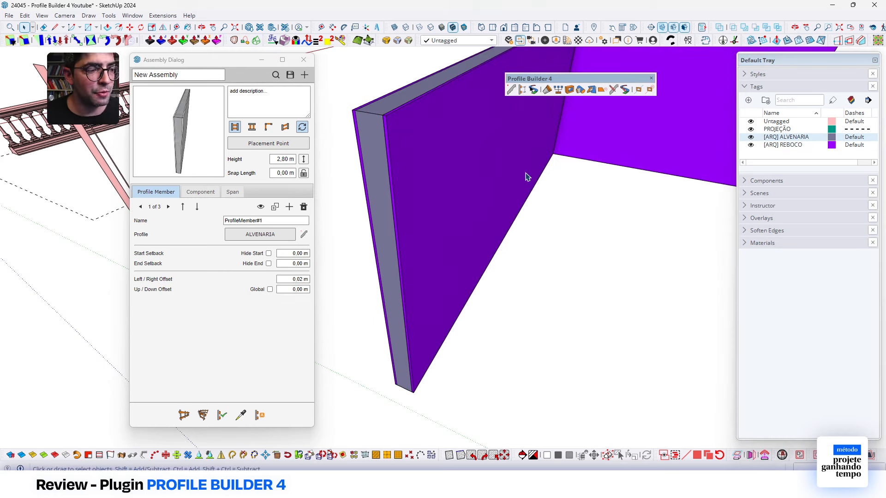
click(570, 90)
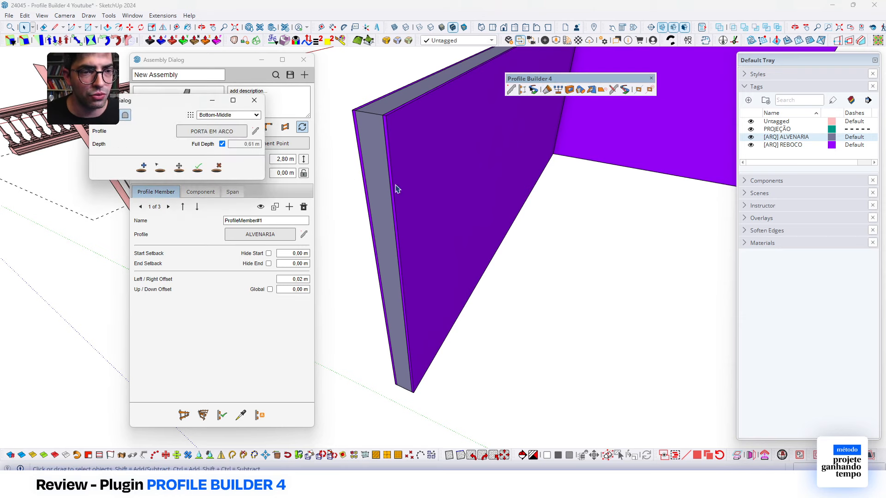
middle_drag(496, 252, 400, 241)
scroll(399, 241, down, 1)
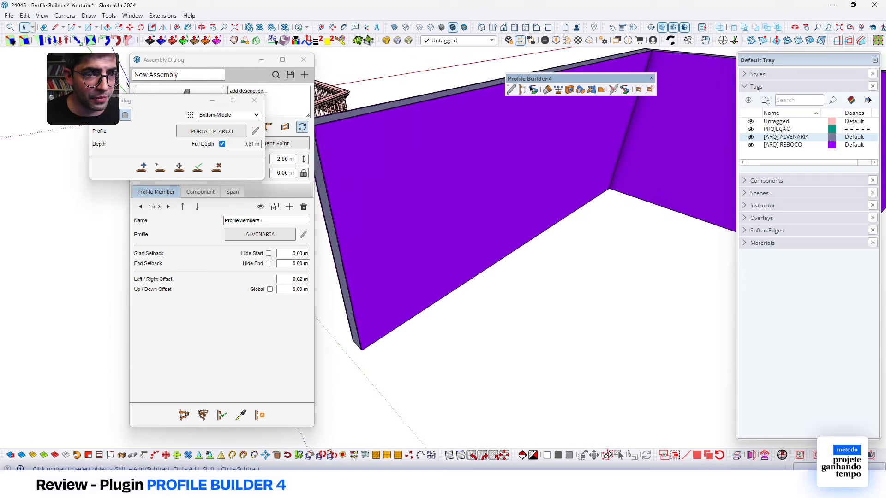
drag(108, 106, 88, 138)
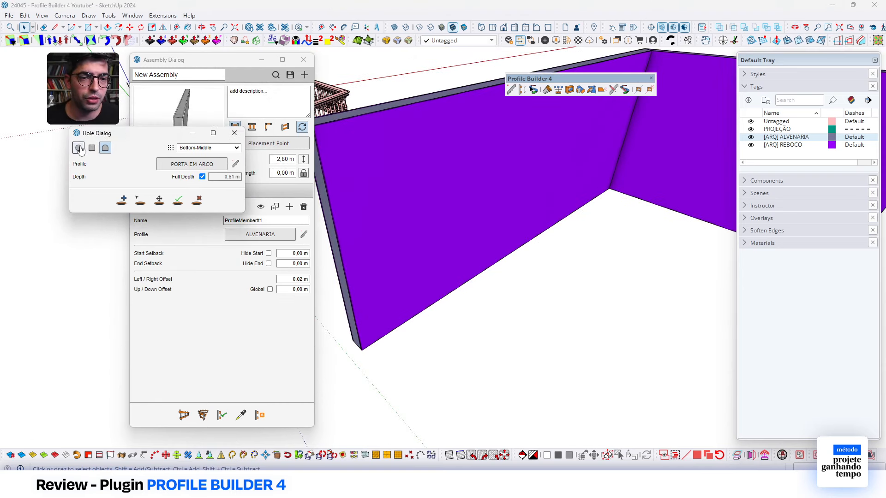
click(79, 148)
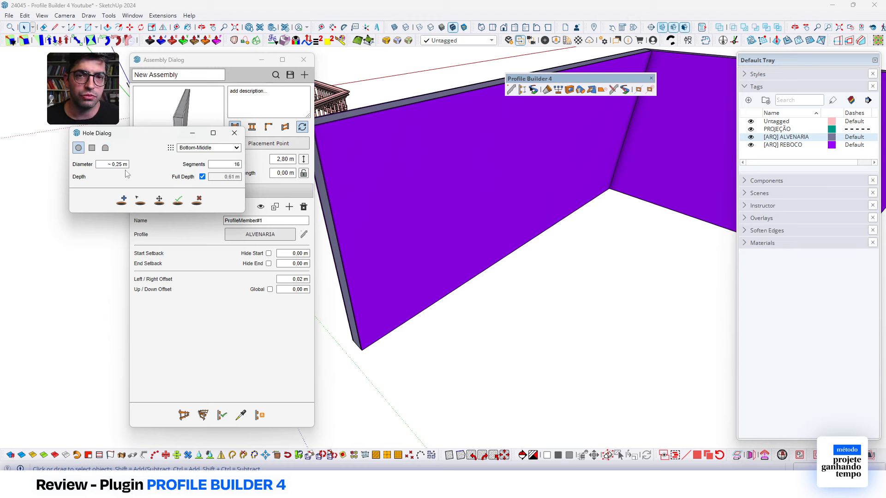
click(104, 163)
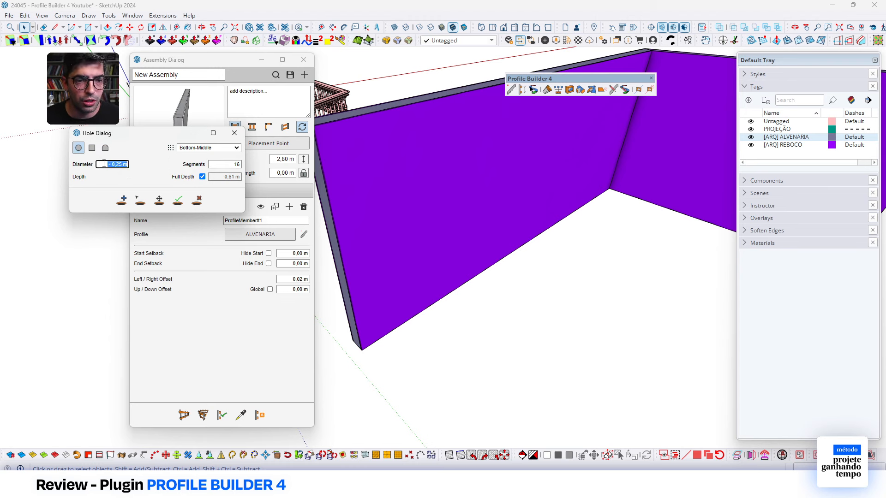
text(0,6)
key(Tab)
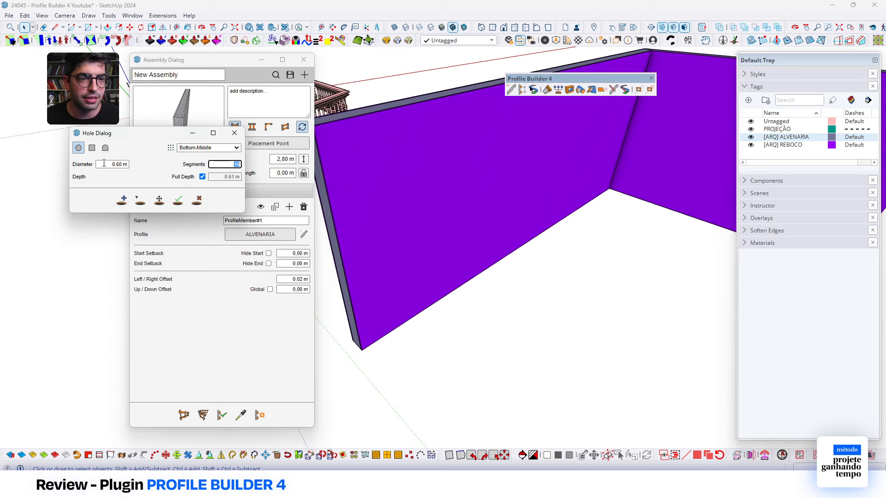
click(220, 148)
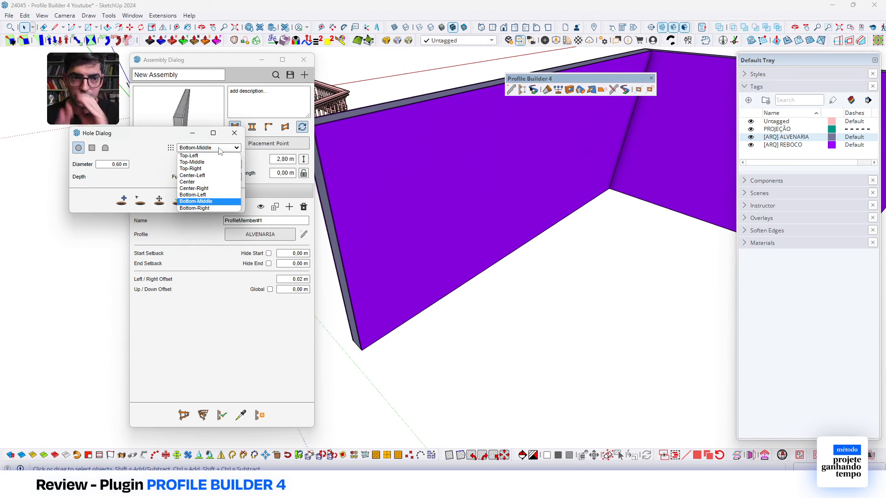
click(213, 182)
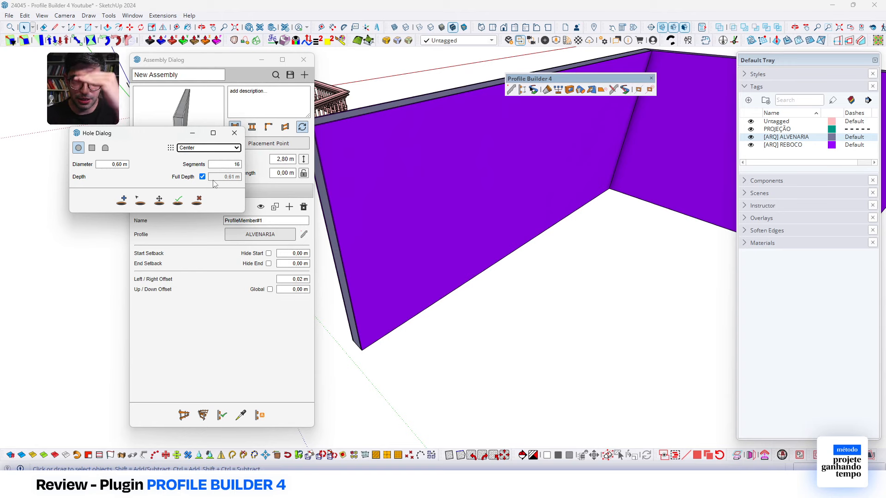
Place a vertical guide 2 m from the wall's free end and a horizontal guide 2 m above its base.
middle_drag(450, 290, 463, 313)
key(t)
click(353, 305)
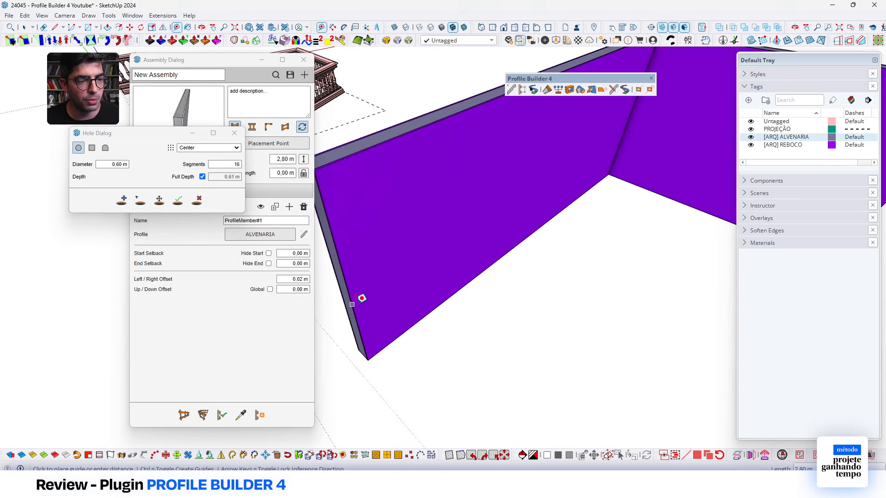
text(2)
key(Return)
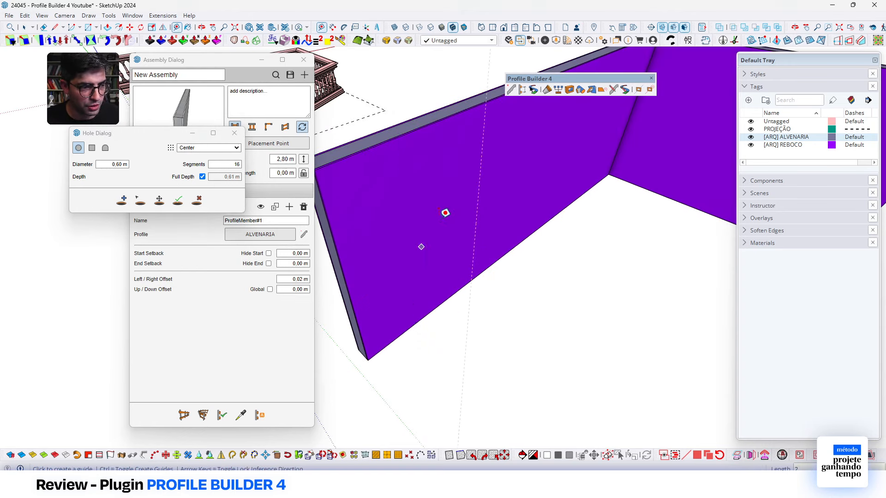
click(459, 290)
text(2)
key(Return)
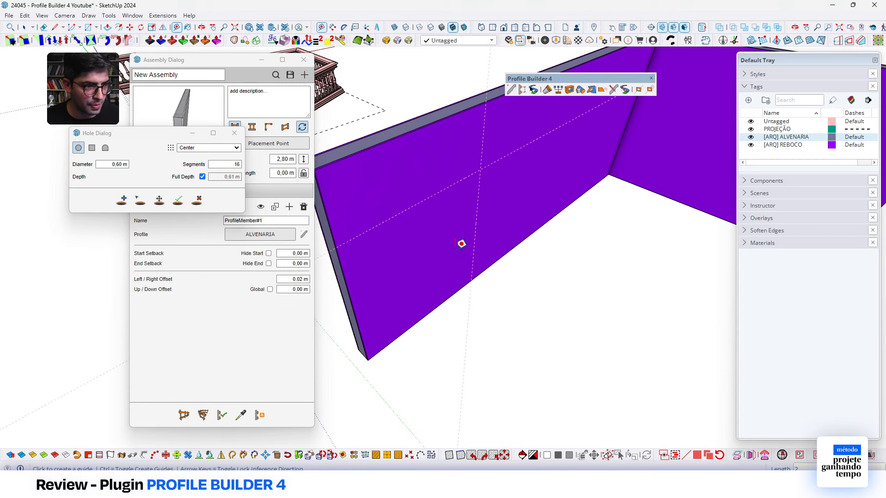
Cut the circular hole through all wall layers at the intersection of the two guides.
middle_drag(477, 206, 457, 163)
key(space)
click(123, 200)
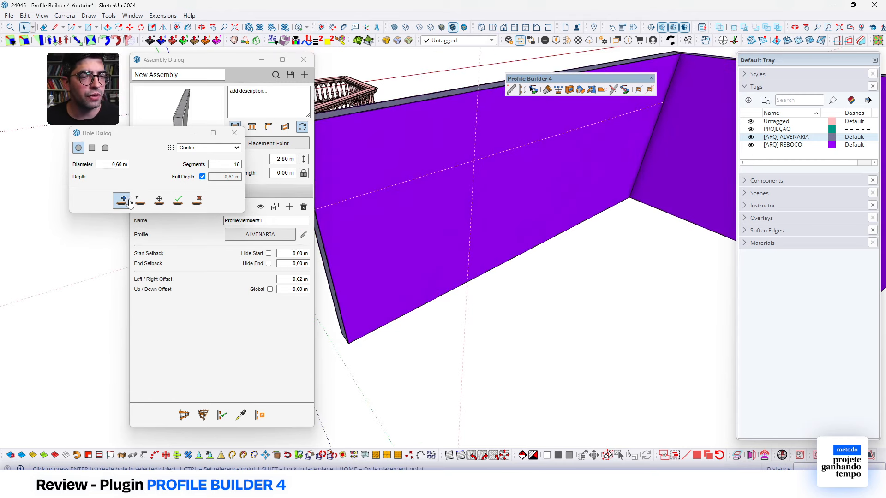
click(475, 161)
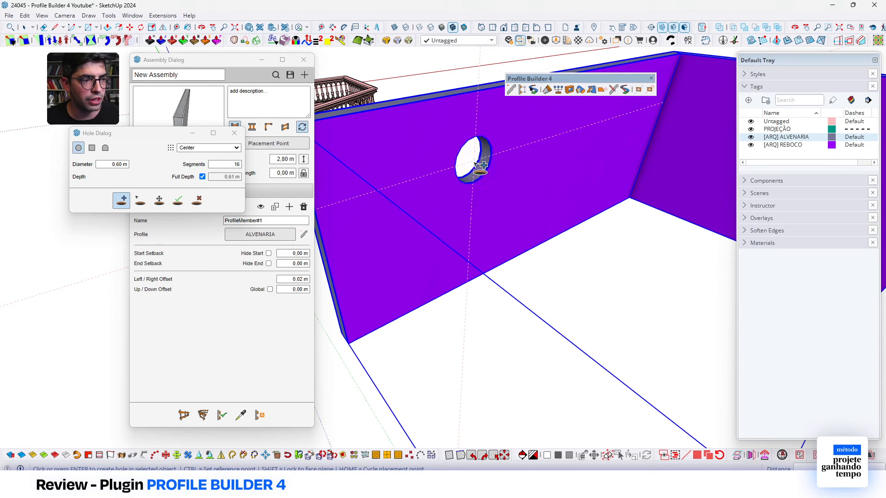
scroll(478, 164, up, 6)
key(space)
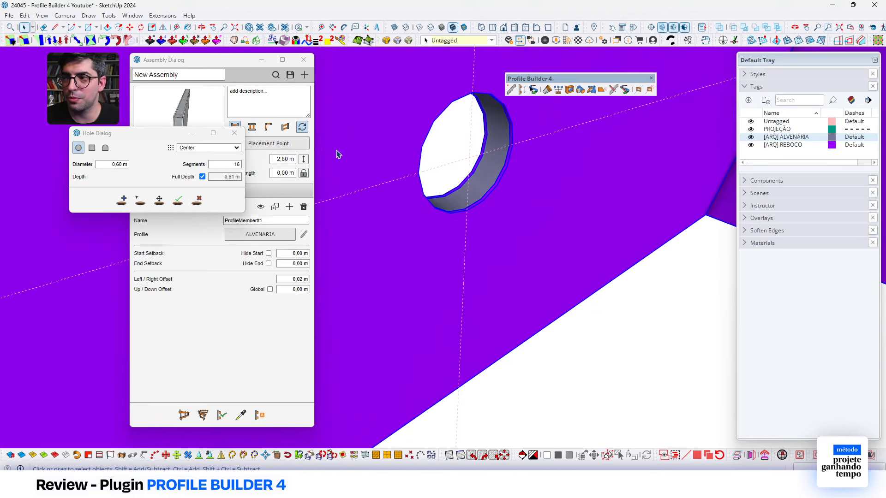
Select the round hole in the wall and increase its smoothness to 60 segments.
drag(166, 137, 166, 140)
click(141, 203)
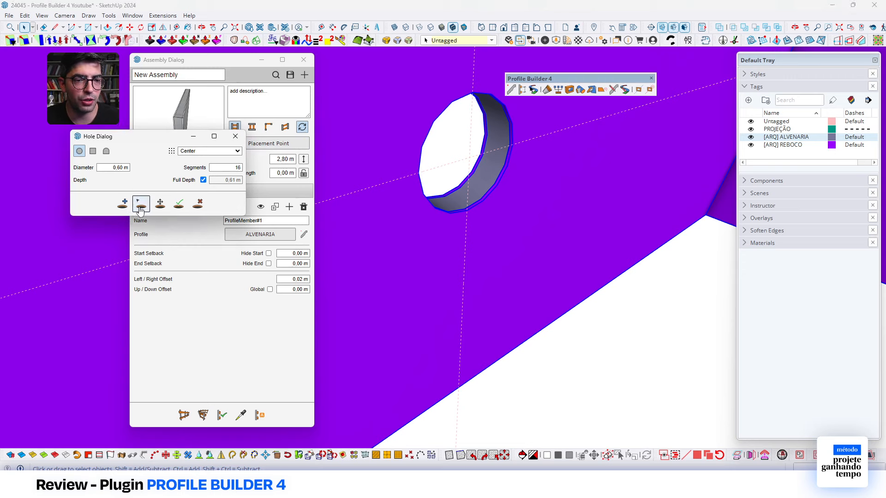
click(478, 187)
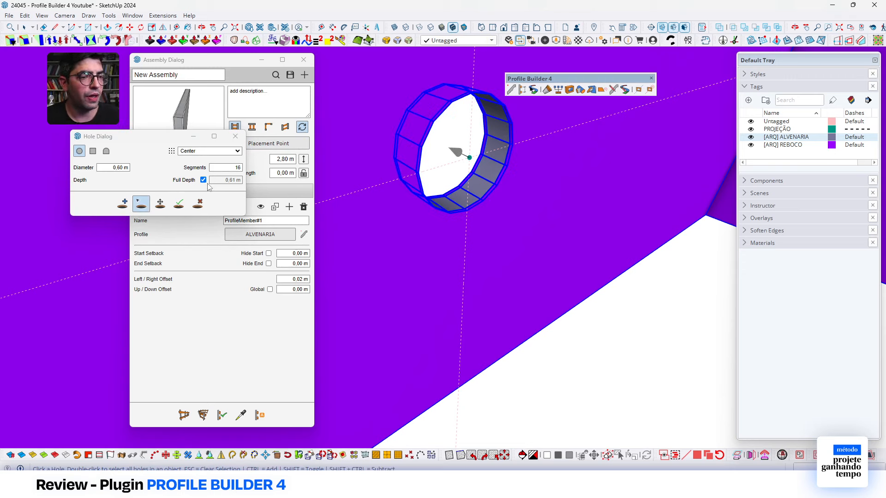
click(225, 168)
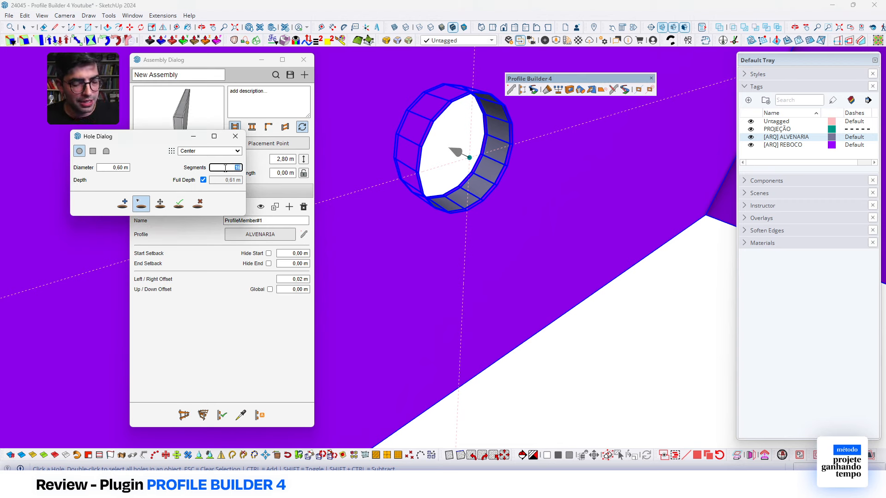
key(Tab)
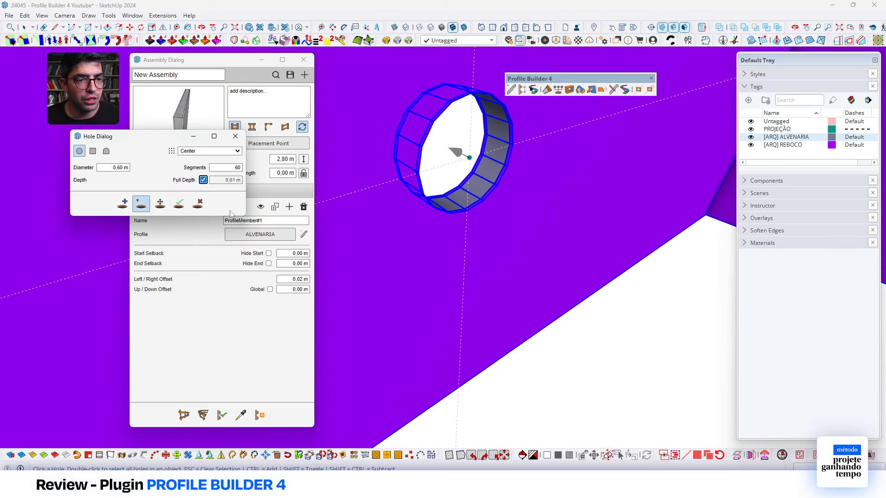
click(178, 204)
middle_drag(485, 143, 511, 188)
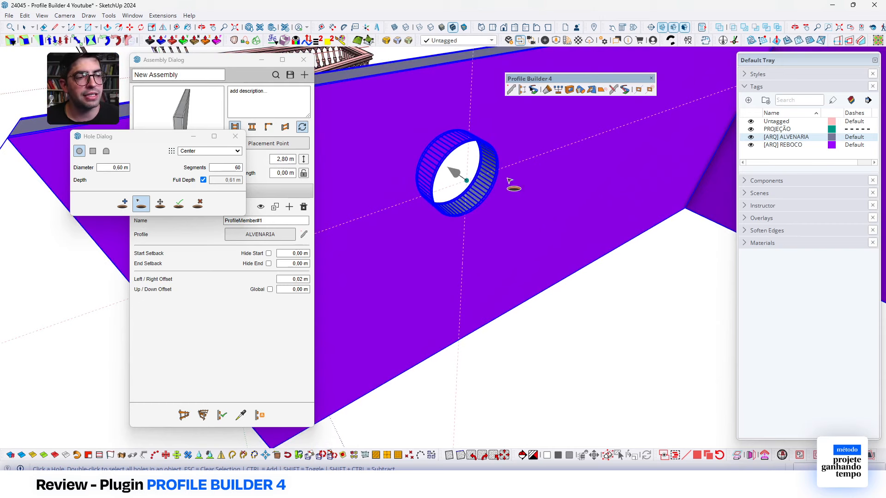
Copy the round hole twice along the wall, placing each copy beyond the previous one.
click(164, 208)
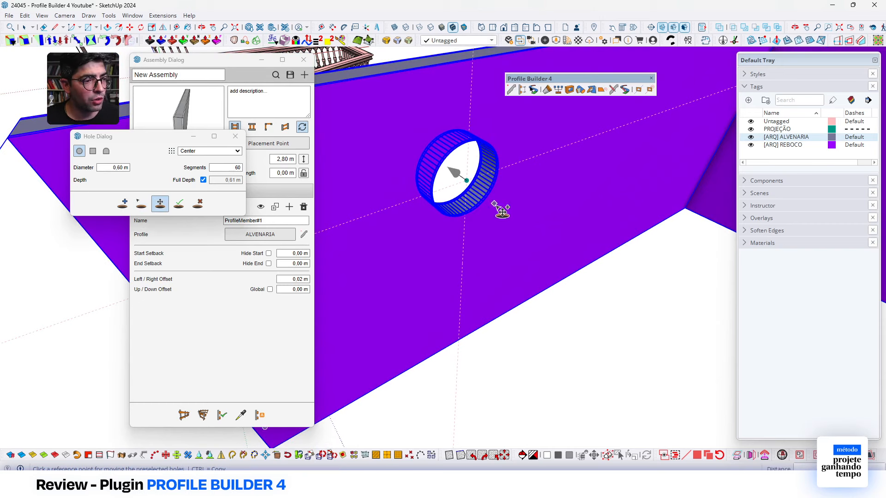
click(487, 221)
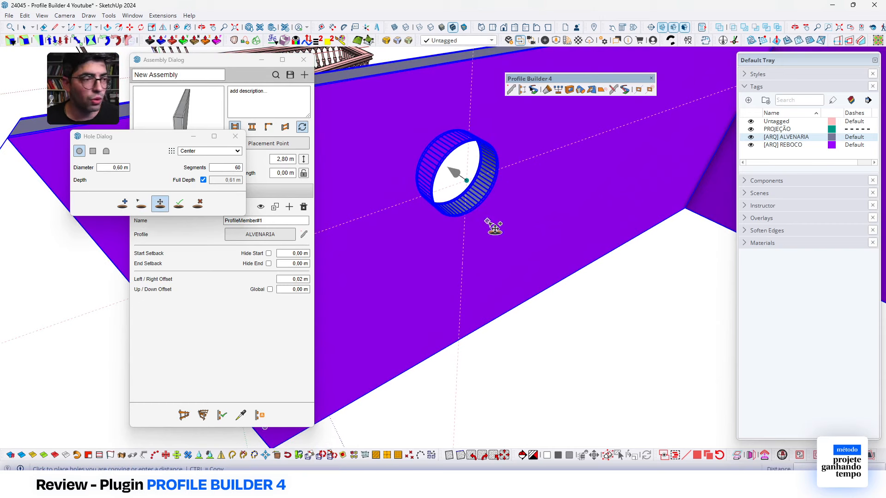
click(587, 180)
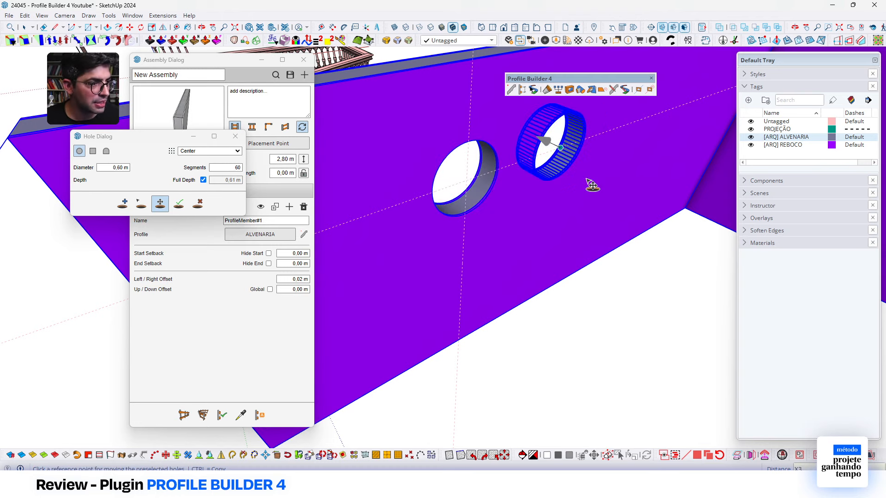
scroll(397, 328, down, 5)
scroll(511, 244, up, 5)
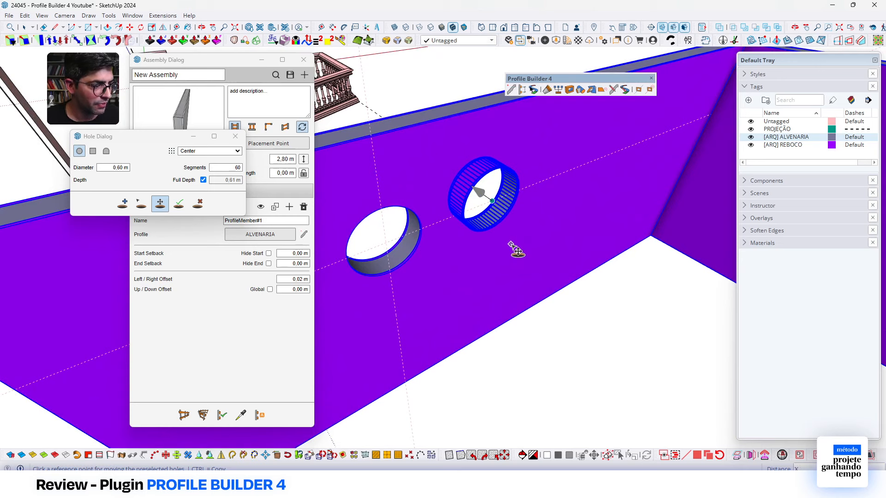
click(495, 243)
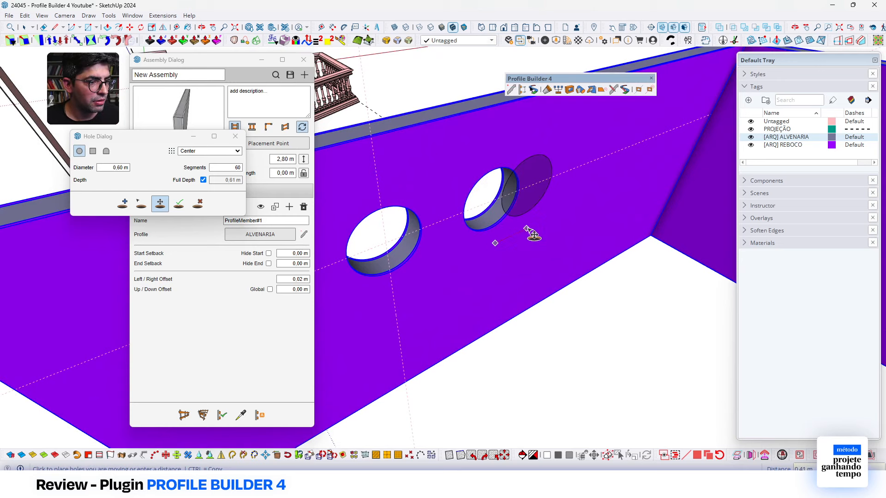
click(540, 226)
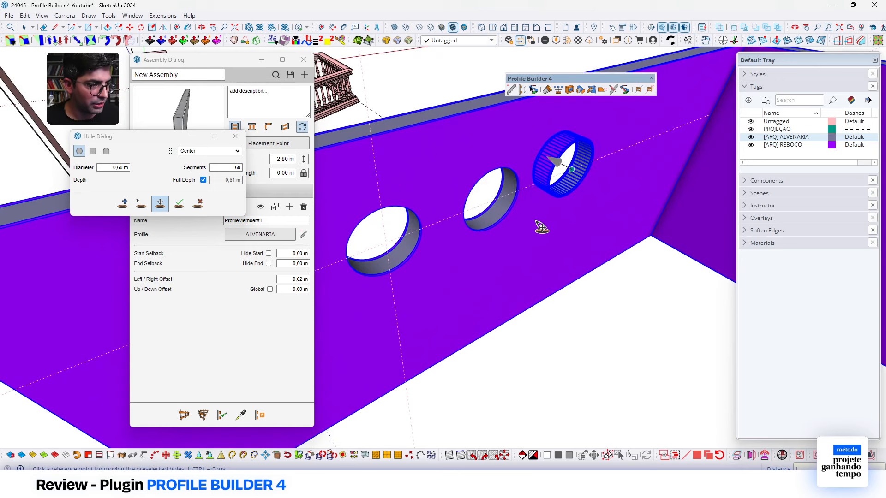
middle_drag(535, 222, 517, 133)
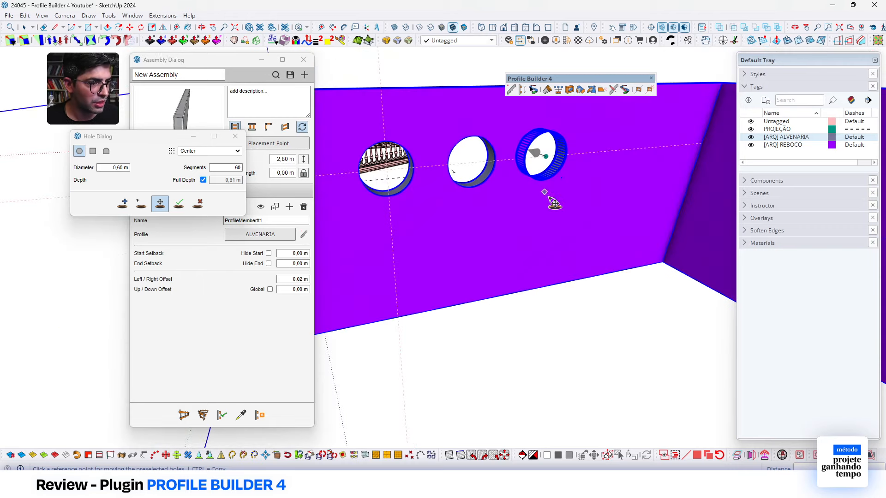
Undo the two hole copies so that only the original round hole is left.
scroll(565, 223, down, 3)
scroll(565, 224, up, 2)
key(ctrl+z)
scroll(479, 210, up, 2)
key(ctrl+z)
key(space)
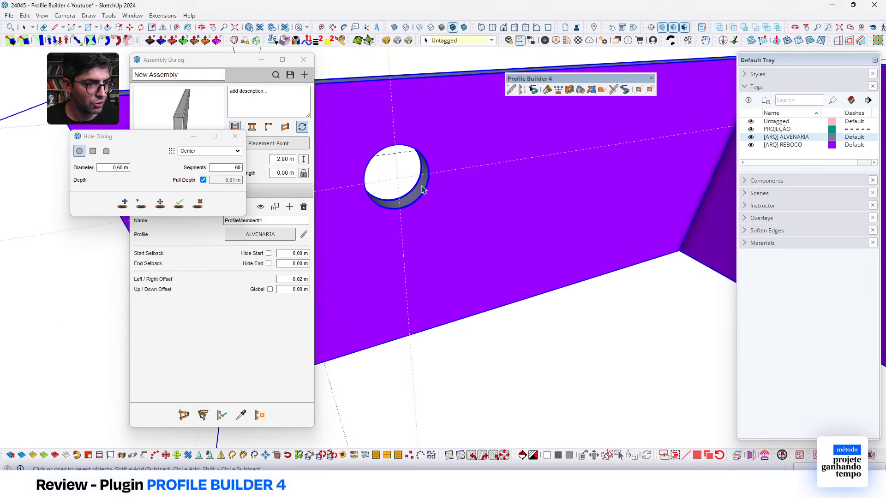
Copy the original round hole 2 m along the wall, away from its free end.
click(141, 203)
click(395, 174)
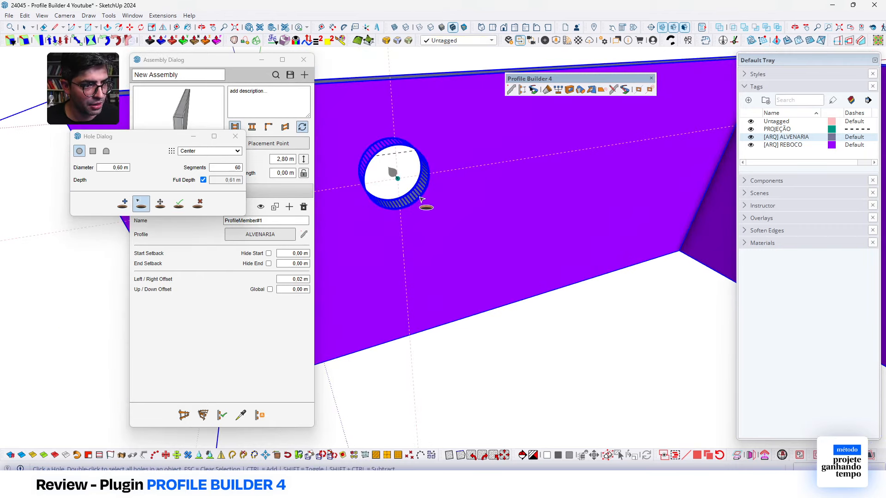
click(160, 204)
click(438, 229)
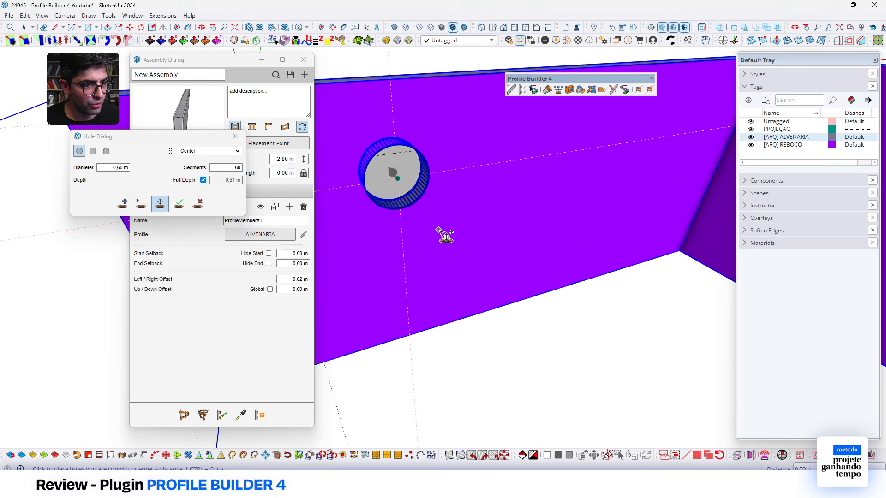
text(2)
key(Return)
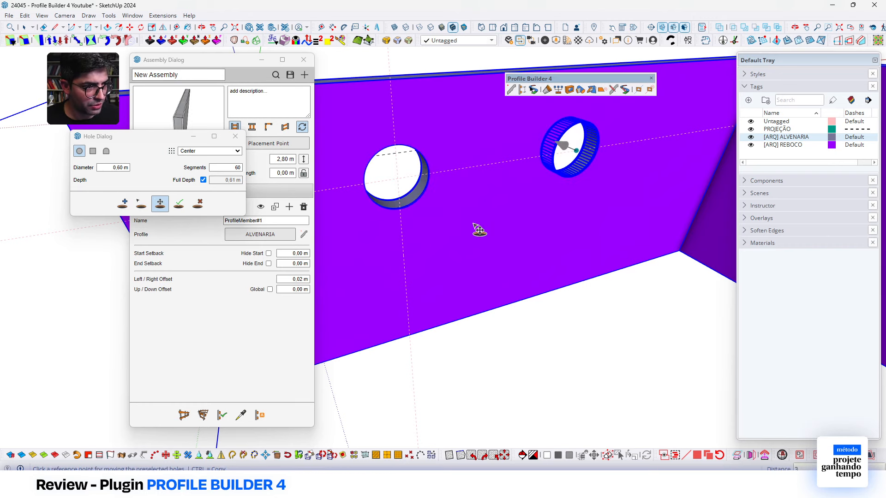
middle_drag(518, 244, 533, 275)
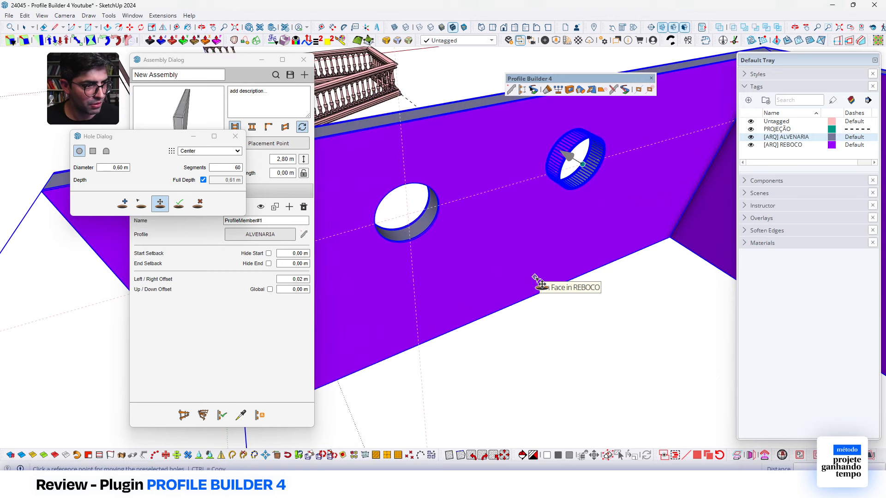
middle_drag(534, 242, 531, 240)
key(m)
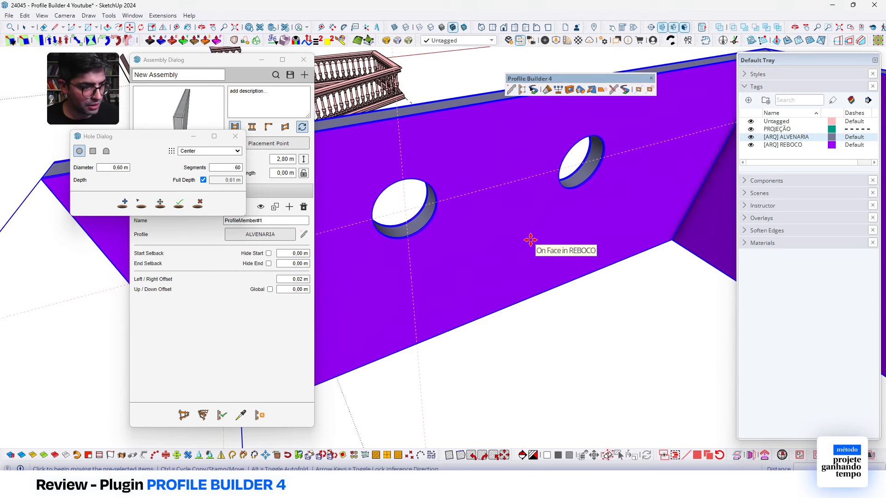
key(space)
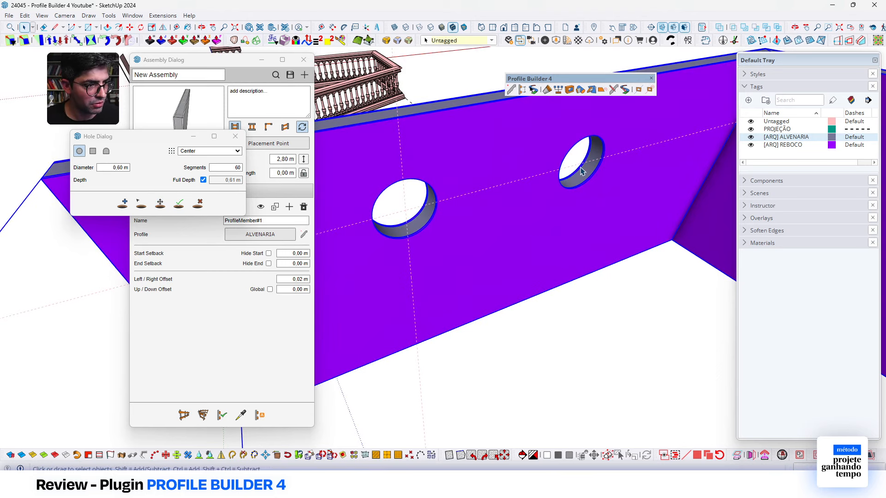
Copy the original round hole 1 m along the wall, between the two existing holes.
click(179, 205)
key(Return)
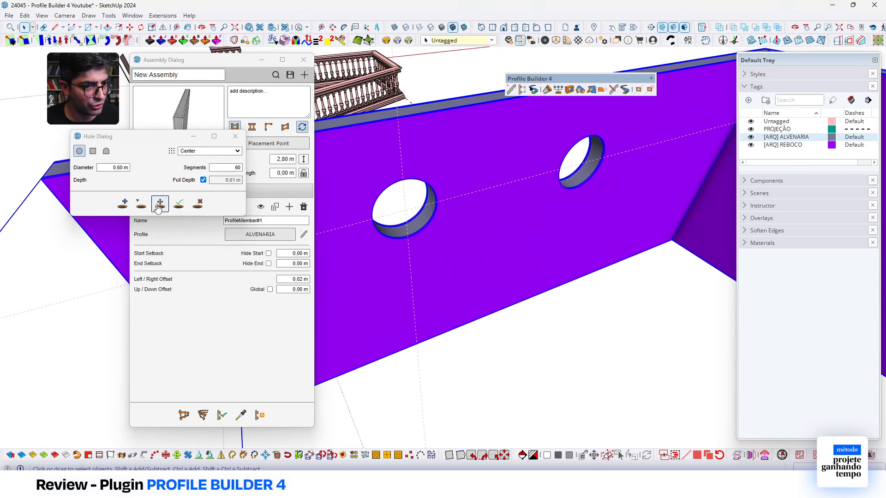
click(159, 203)
click(415, 214)
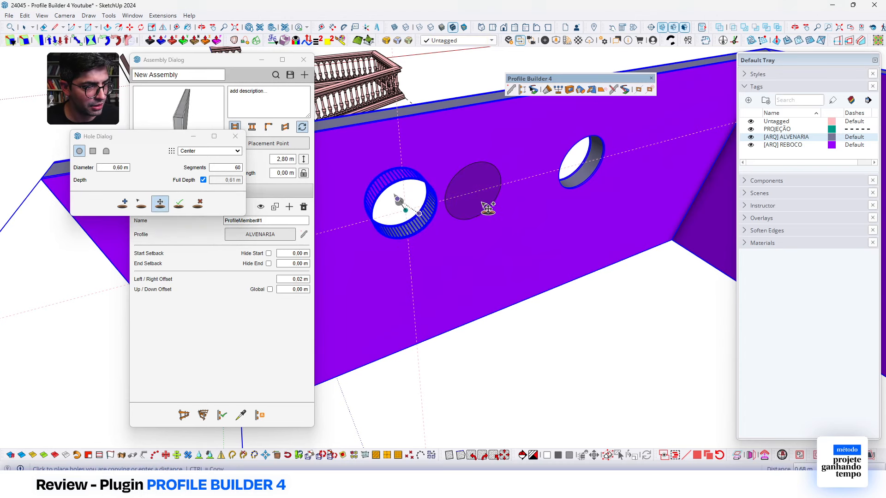
click(518, 197)
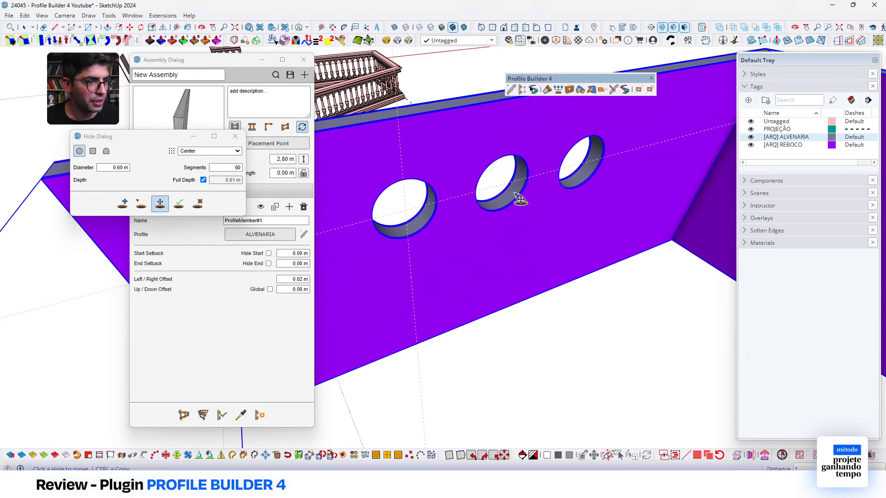
key(space)
middle_drag(515, 194, 585, 216)
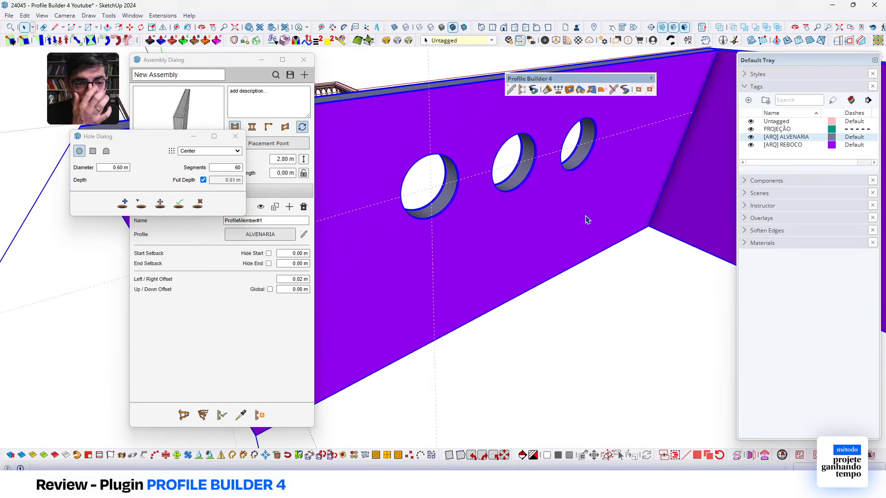
middle_drag(549, 215, 547, 223)
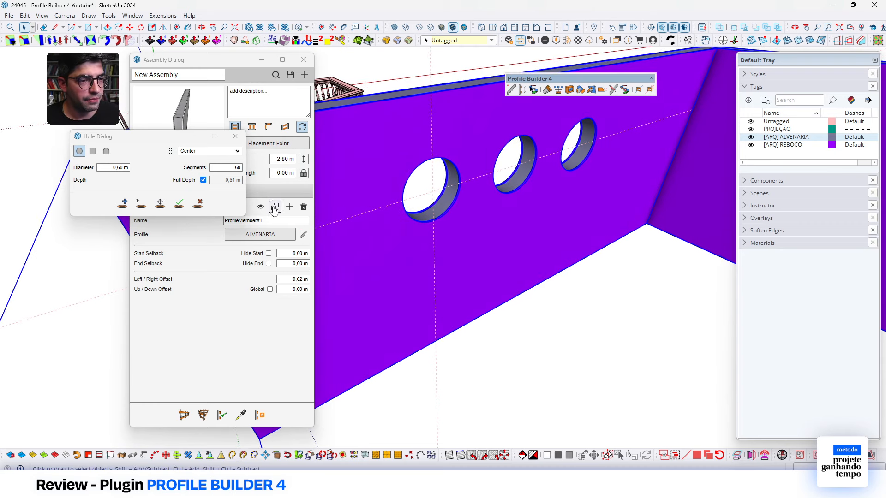
Convert the round hole at the guide intersection into a rectangular one, 0.60 m wide and 1.80 m high, with Top-Left placement.
click(141, 203)
click(423, 187)
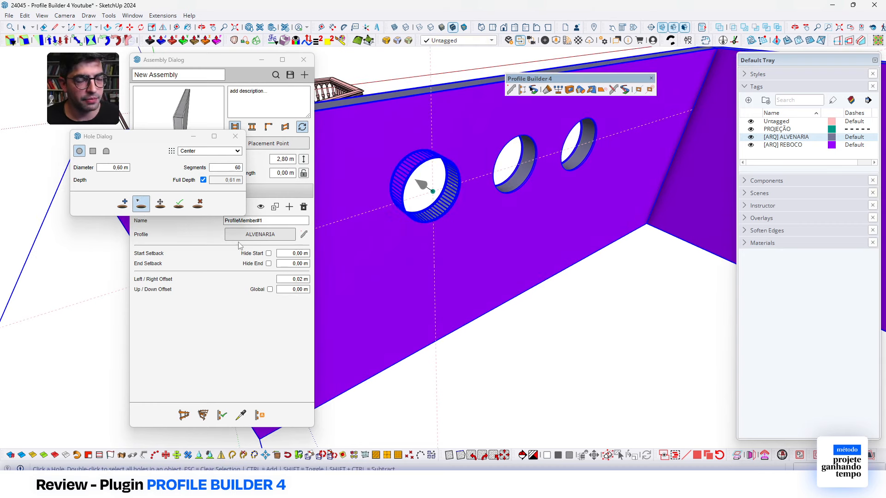
click(93, 151)
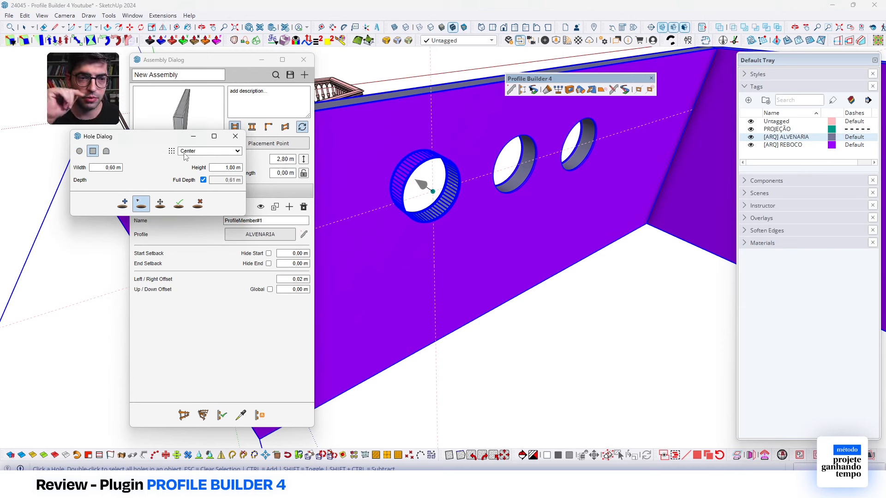
click(185, 154)
click(196, 159)
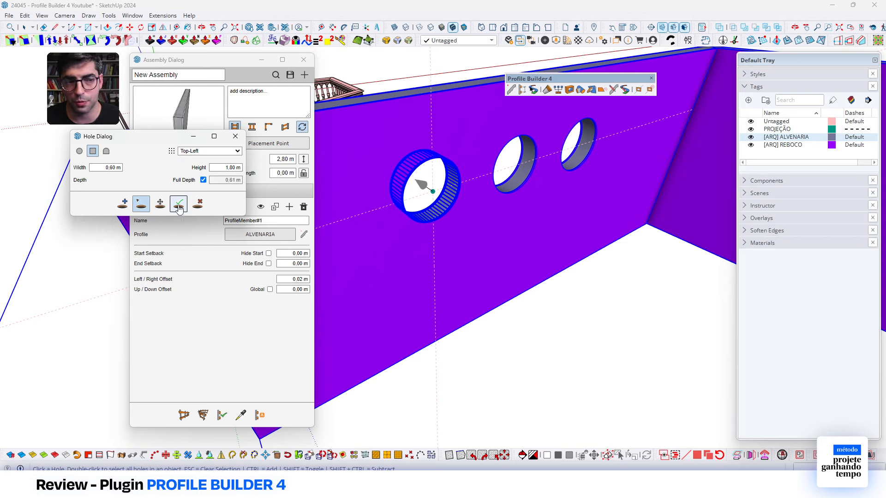
middle_drag(455, 184, 516, 234)
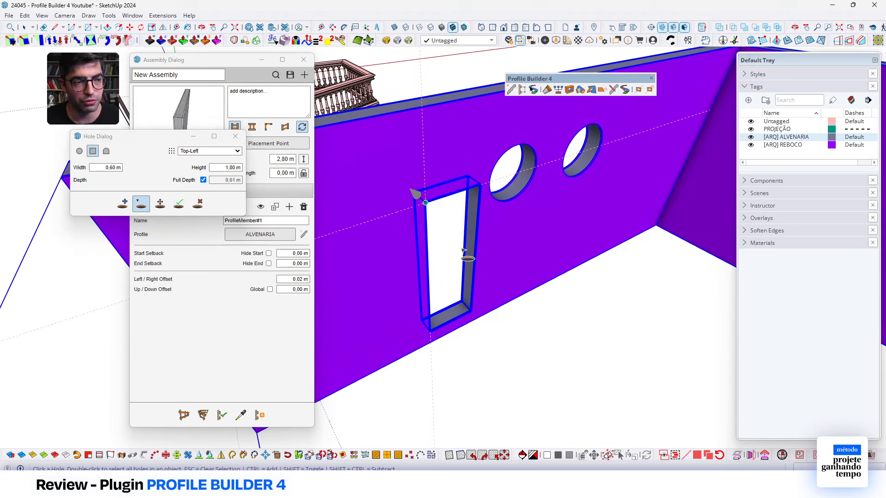
Move the rectangular hole toward the wall's free end and up, so its upper edge sits above the horizontal guide.
click(160, 204)
click(424, 247)
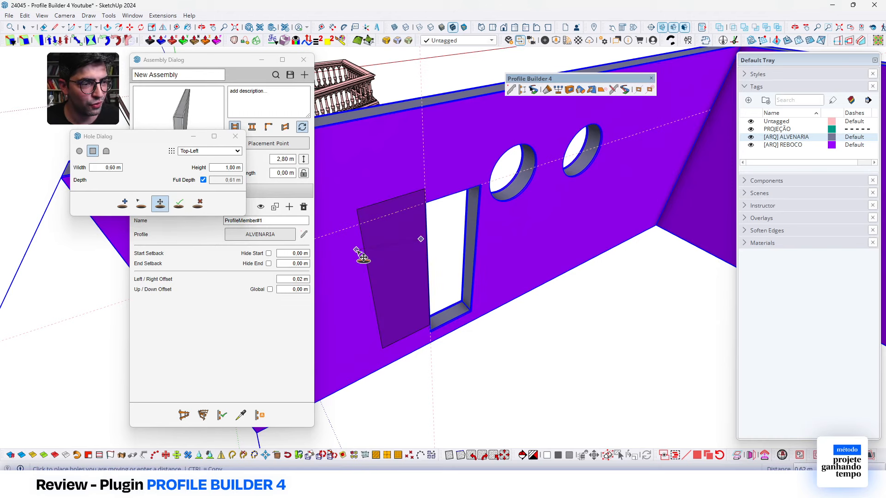
click(347, 268)
middle_drag(591, 222, 441, 184)
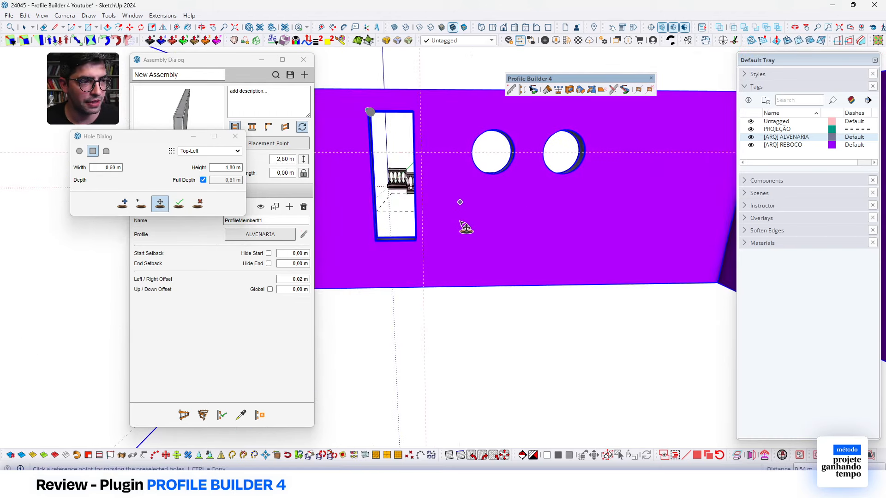
middle_drag(464, 224, 478, 253)
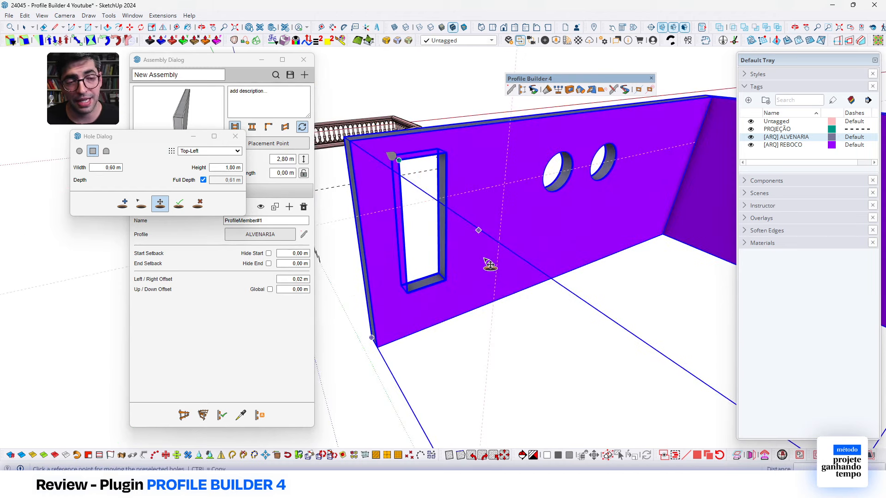
scroll(504, 234, down, 3)
scroll(524, 237, up, 6)
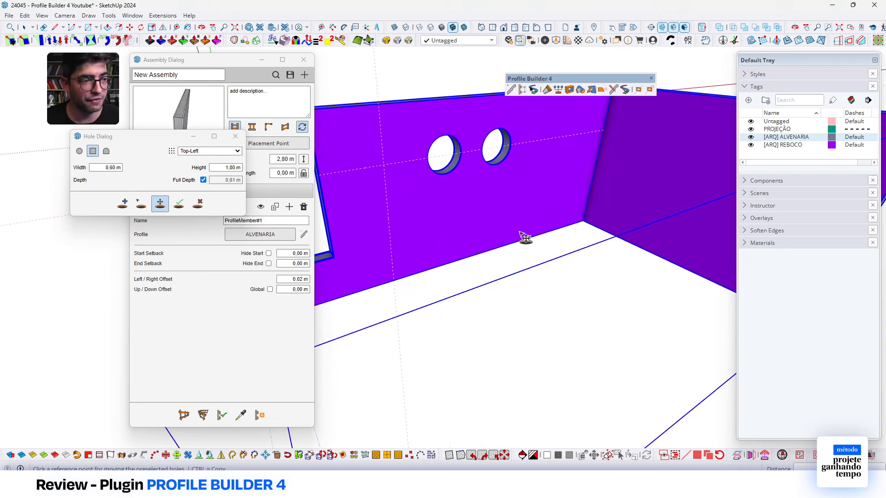
key(space)
scroll(602, 216, down, 5)
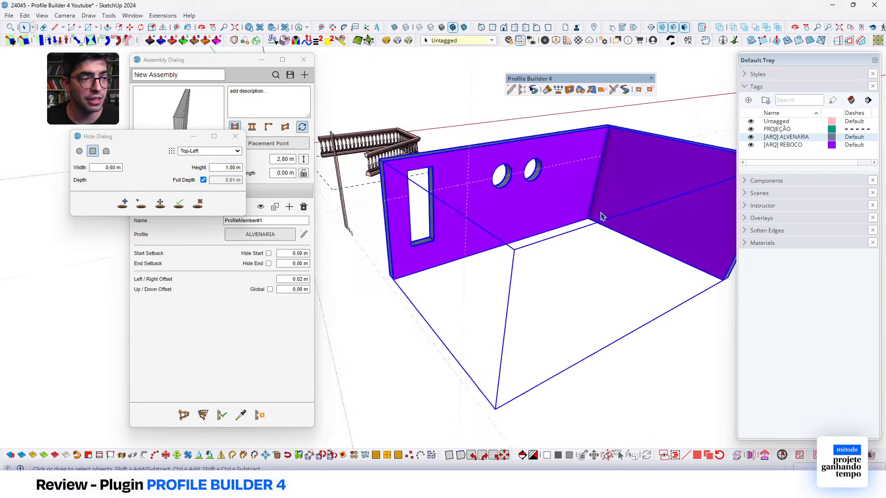
Create a new hole profile named BALAUSTRE from the loose handrail face near the origin, replacing PORTA EM ARCO as the custom hole shape.
middle_drag(601, 216, 618, 237)
scroll(618, 237, down, 4)
middle_drag(380, 202, 403, 182)
scroll(403, 181, up, 6)
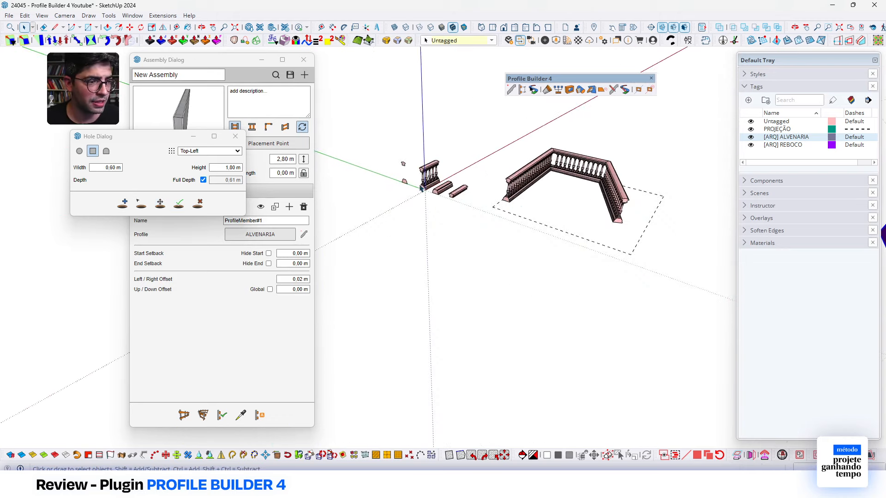
scroll(383, 157, up, 8)
click(395, 113)
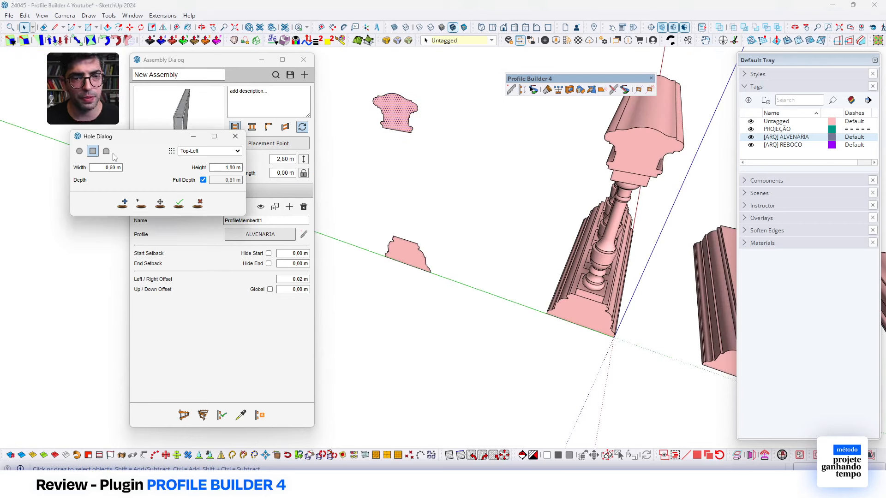
click(107, 151)
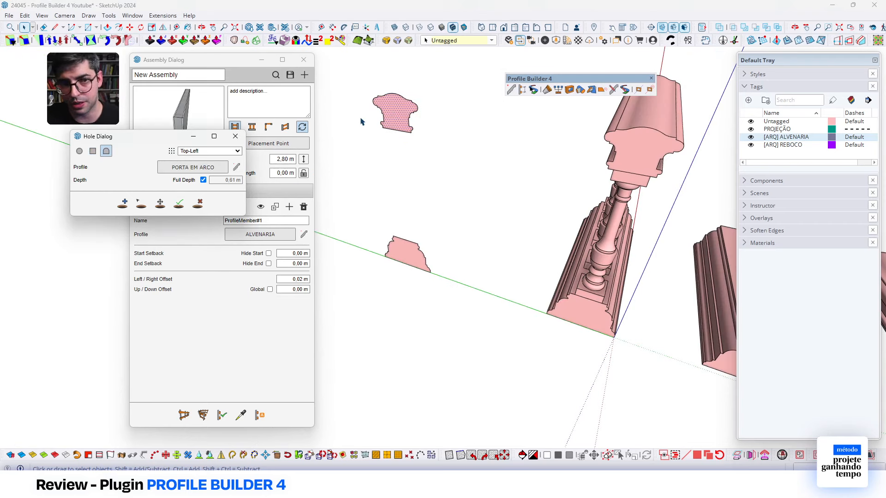
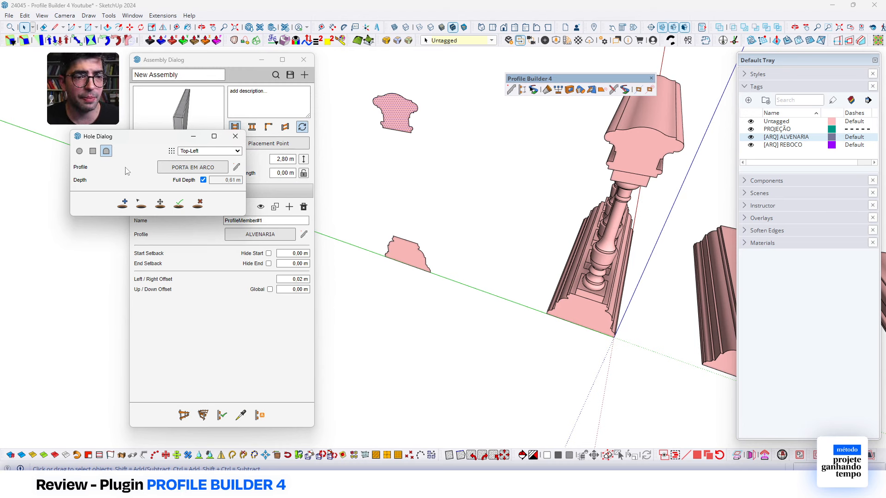
click(235, 169)
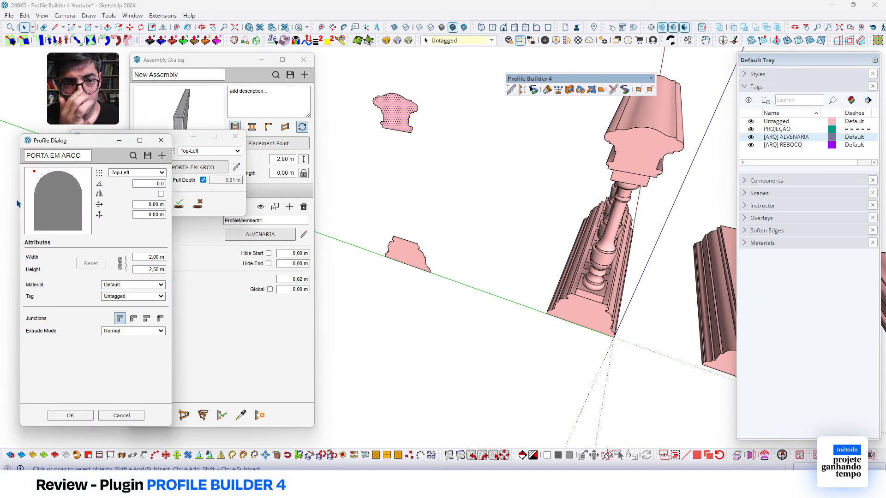
click(161, 155)
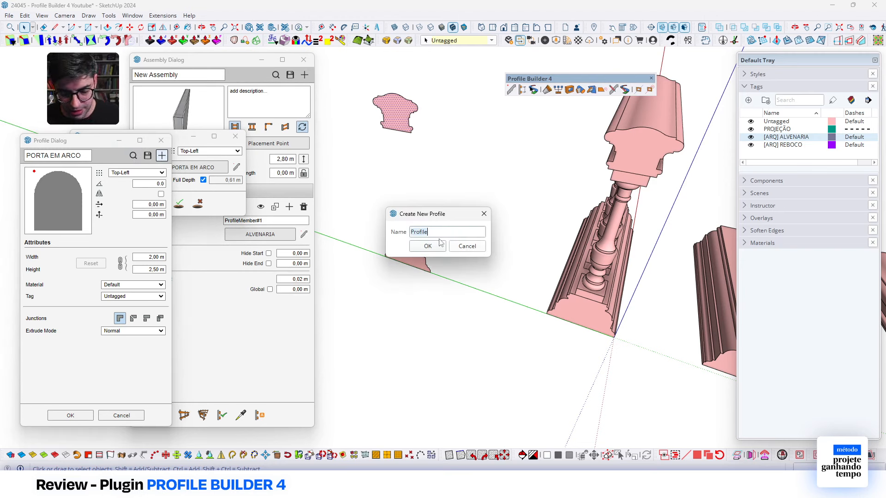
text(M)
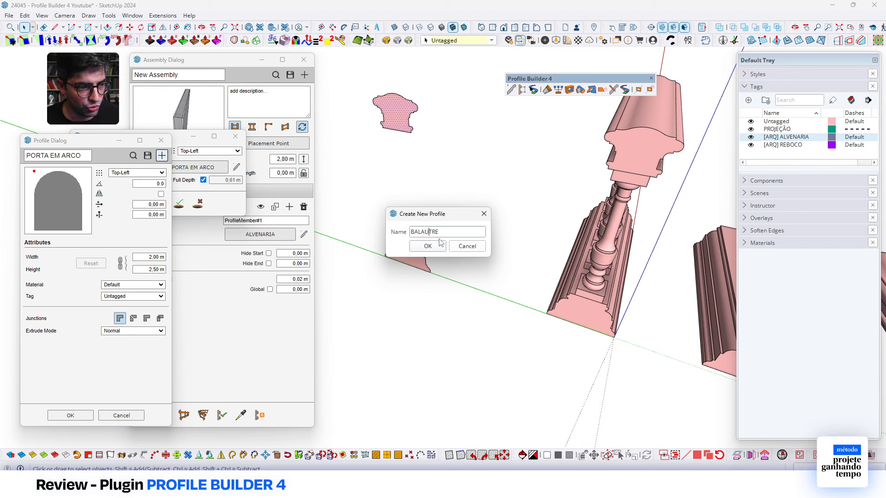
click(428, 246)
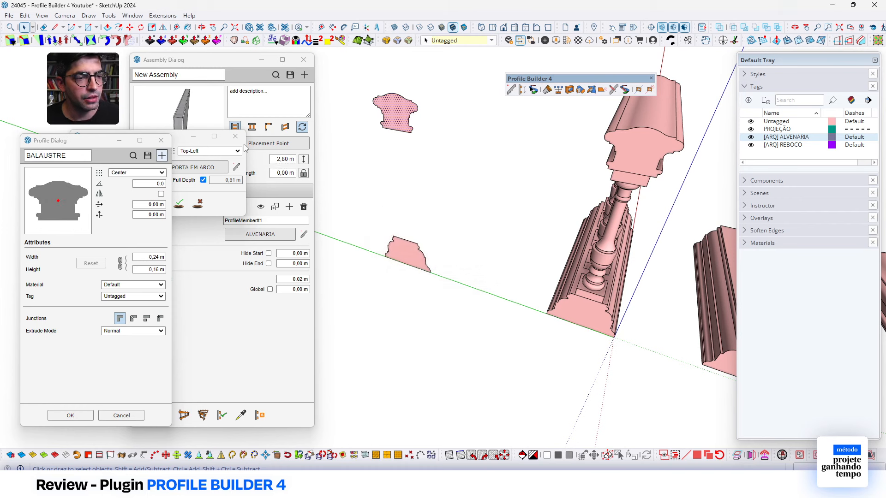
Set the BALAUSTRE profile's placement point to Top-Left and its width to 1.50 m, keeping the proportions, and accept it.
click(129, 174)
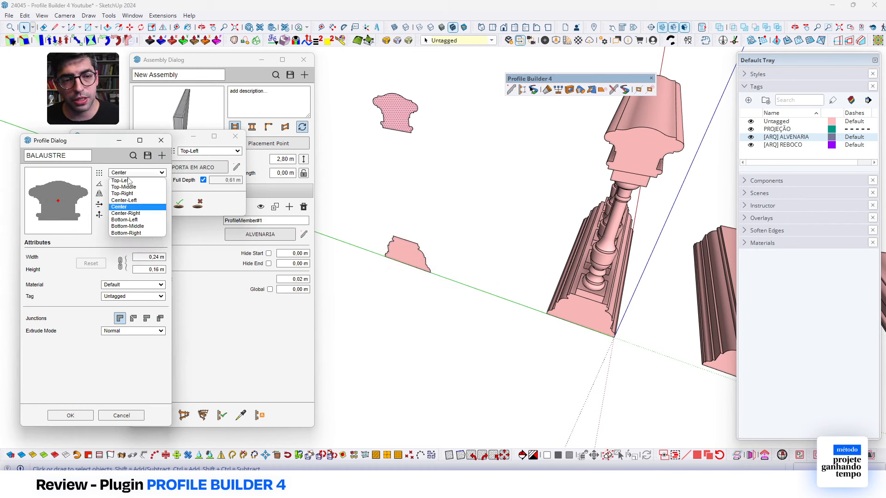
click(127, 181)
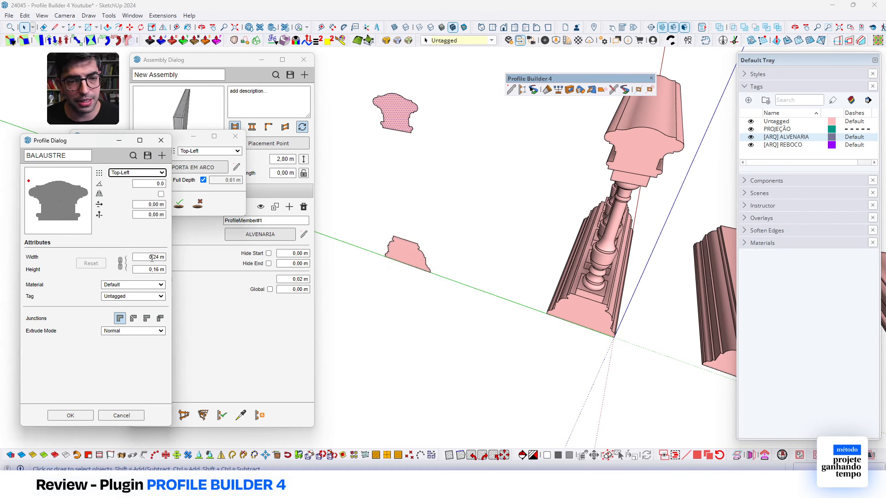
click(152, 257)
text(1,5)
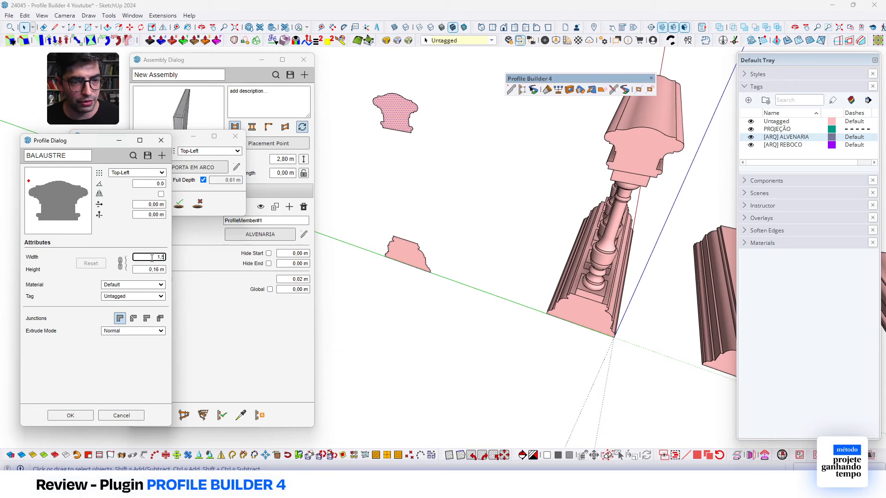
key(Tab)
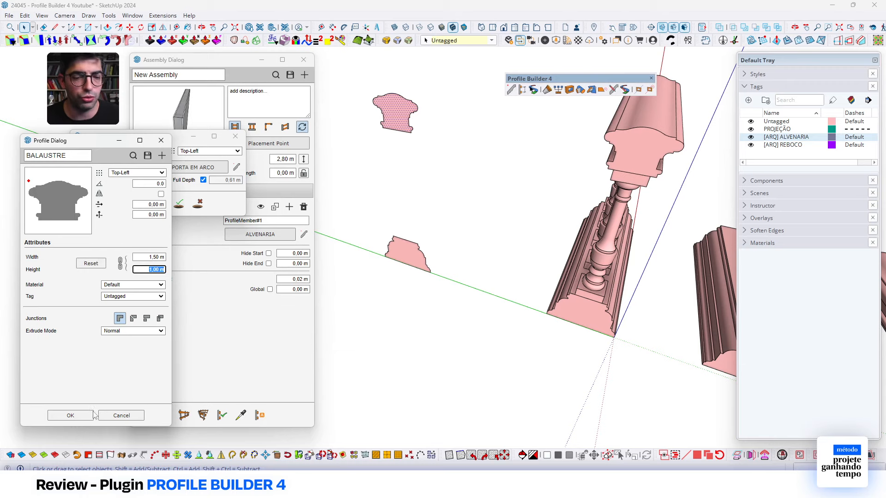
click(70, 415)
Cut a full-depth BALAUSTRE-shaped hole in the short leg of the L-shaped wall.
scroll(349, 283, down, 5)
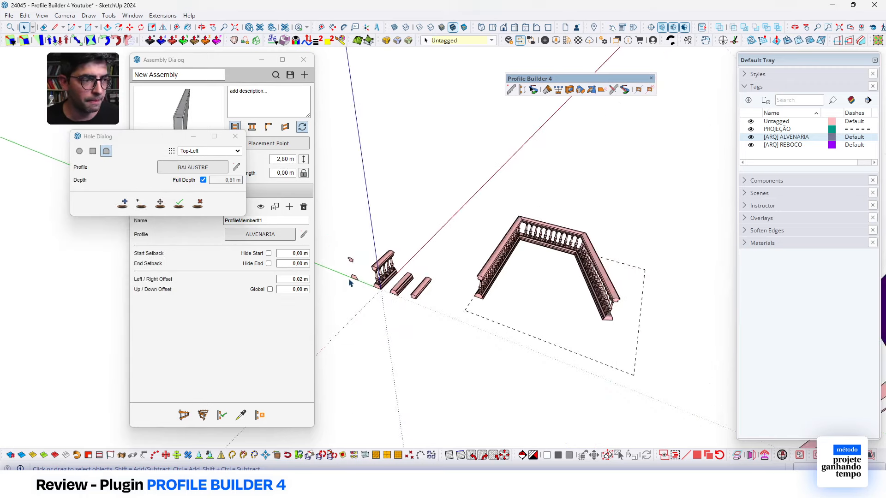
scroll(433, 253, down, 6)
scroll(655, 277, up, 8)
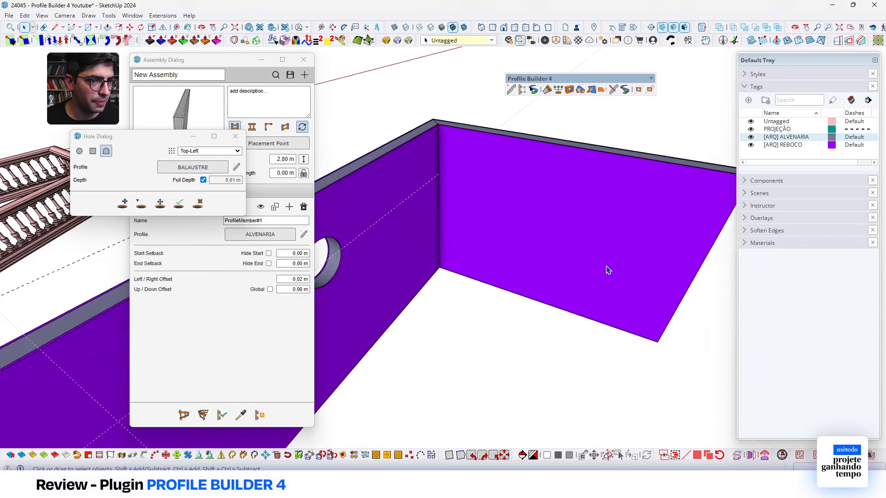
scroll(608, 270, up, 2)
click(123, 204)
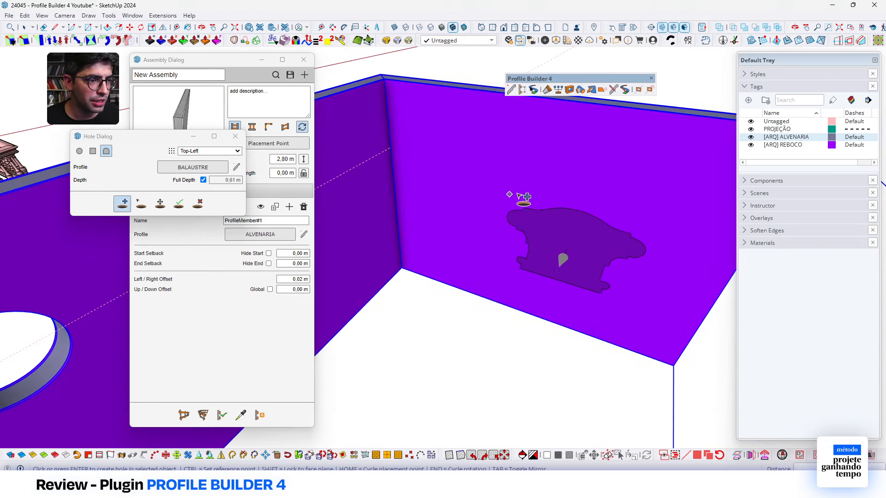
click(490, 151)
key(space)
scroll(549, 231, up, 3)
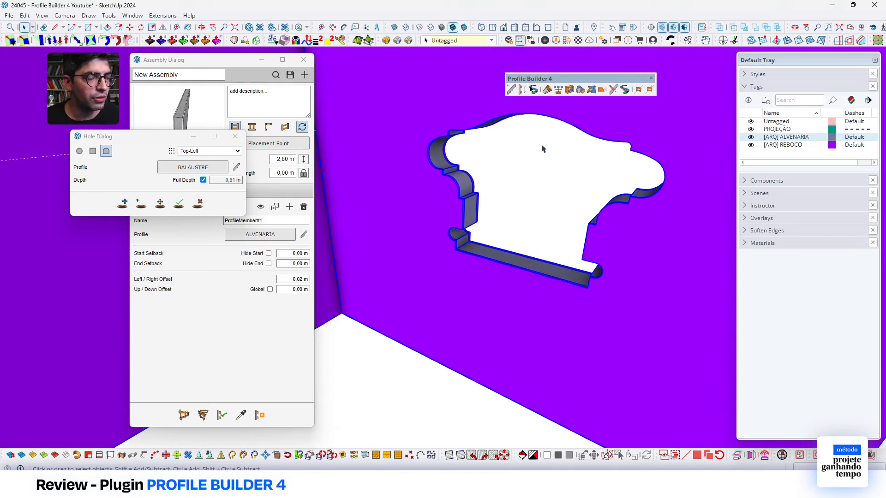
middle_drag(543, 148, 602, 242)
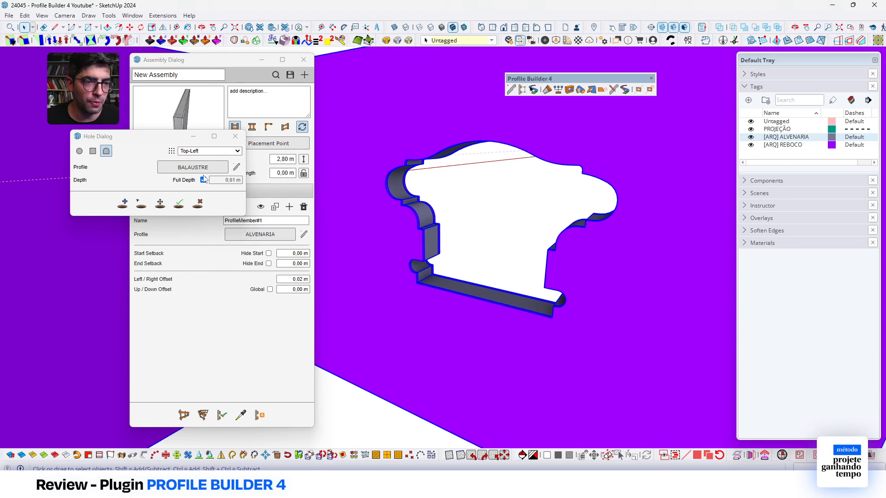
Move the BALAUSTRE hole down so it breaks through the wall's base, and close the hole settings.
click(141, 203)
click(420, 212)
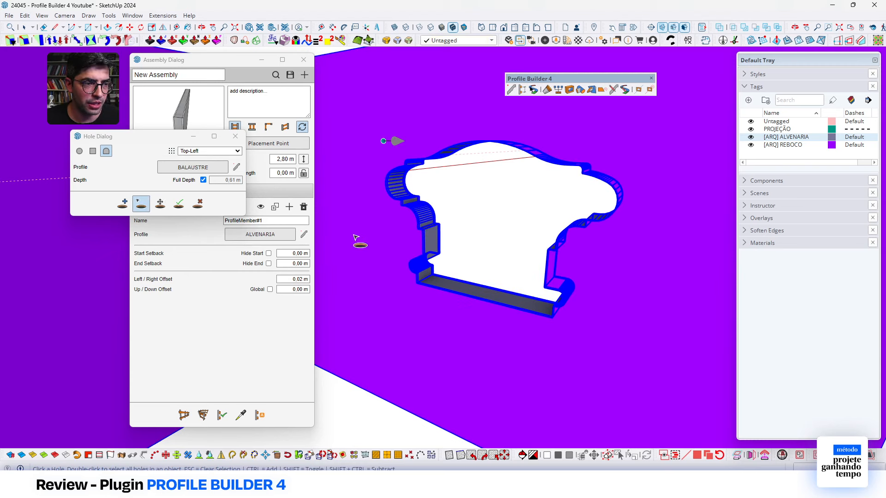
click(160, 203)
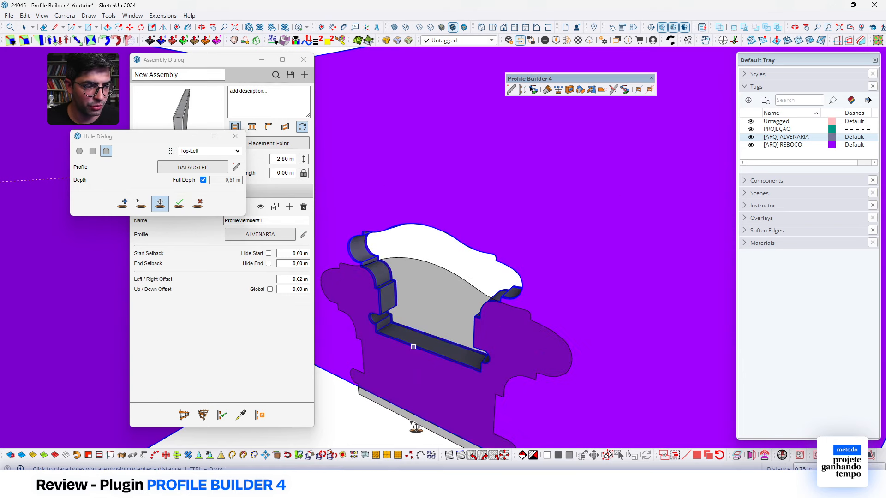
middle_drag(419, 304, 428, 324)
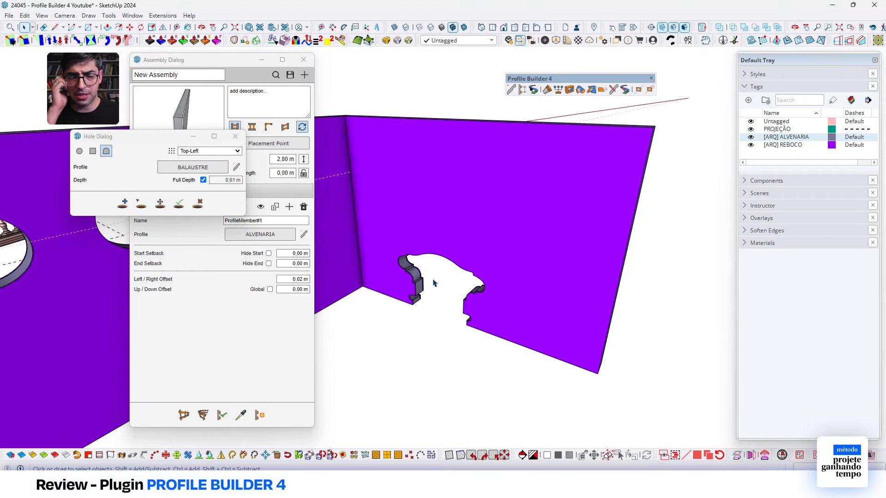
middle_drag(434, 281, 440, 266)
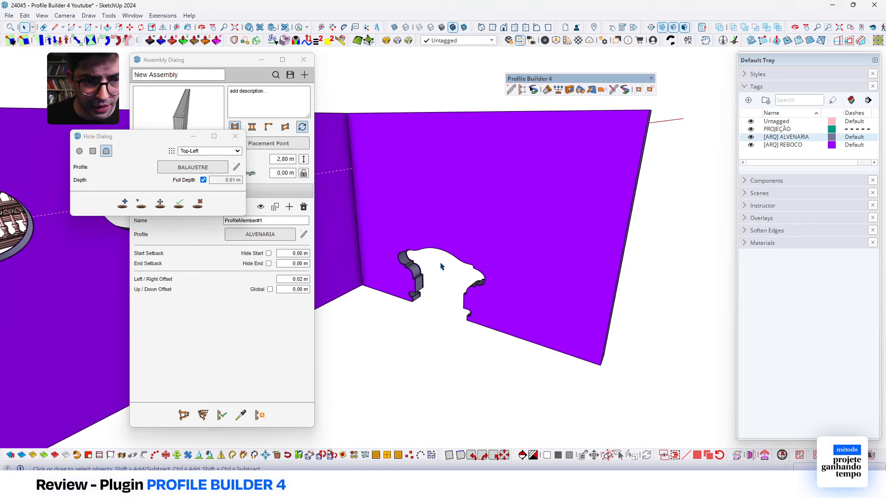
click(236, 136)
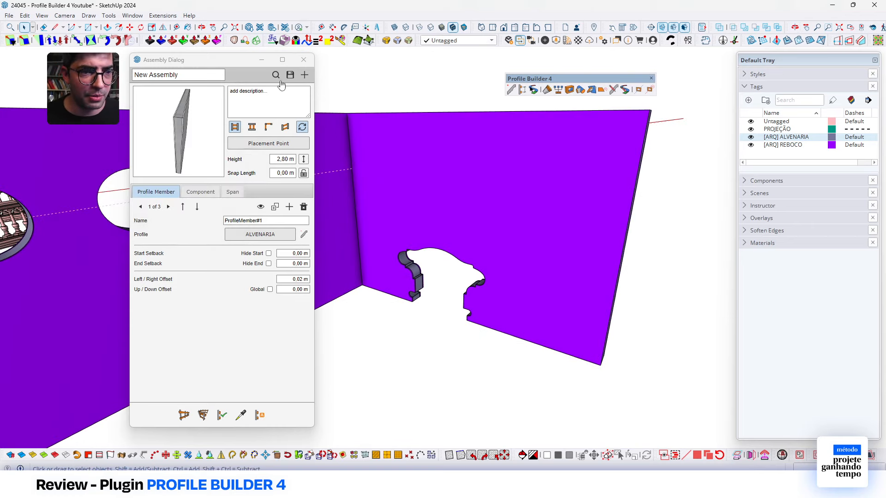
Draw a rectangle on the ground in front of the L-shaped wall and delete its face, leaving only the outline.
middle_drag(498, 300, 506, 232)
scroll(506, 231, down, 5)
middle_drag(539, 267, 542, 278)
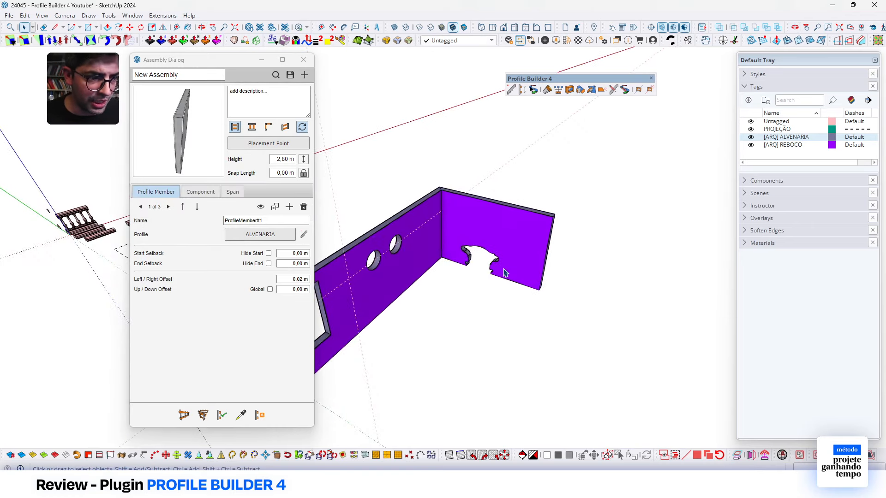
scroll(508, 231, down, 4)
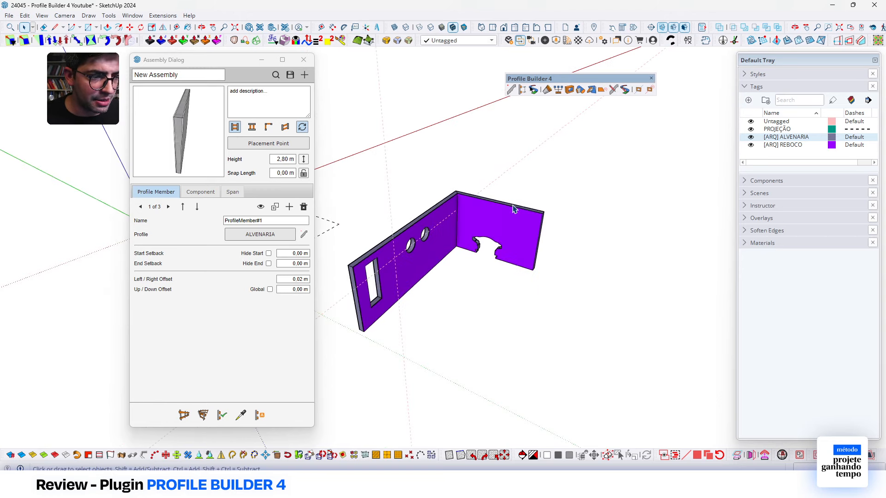
scroll(423, 255, up, 4)
scroll(433, 272, down, 4)
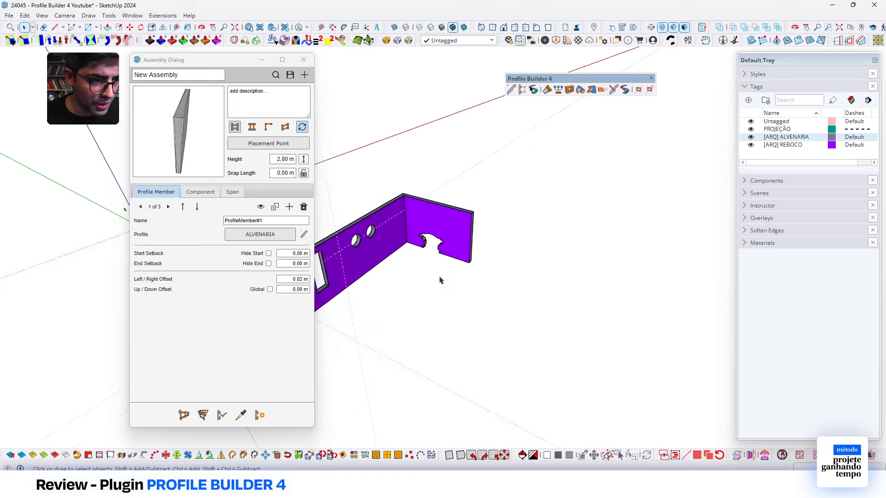
key(r)
click(472, 328)
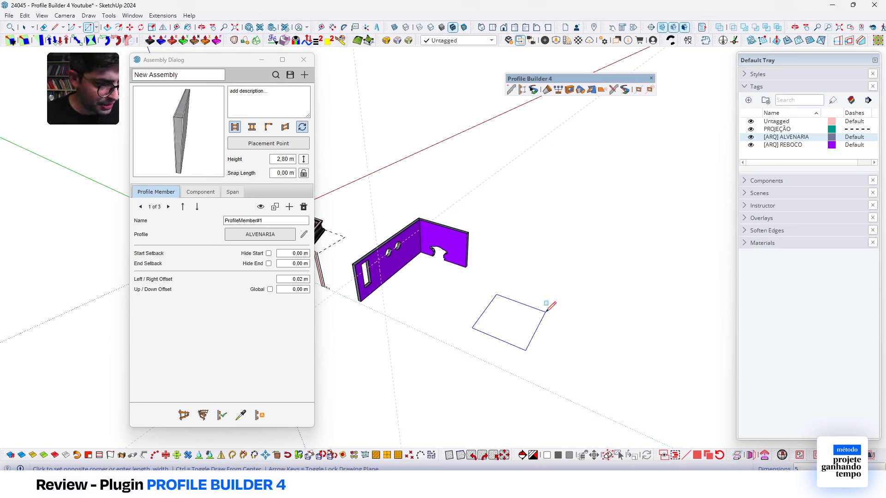
click(547, 310)
key(space)
scroll(547, 315, up, 2)
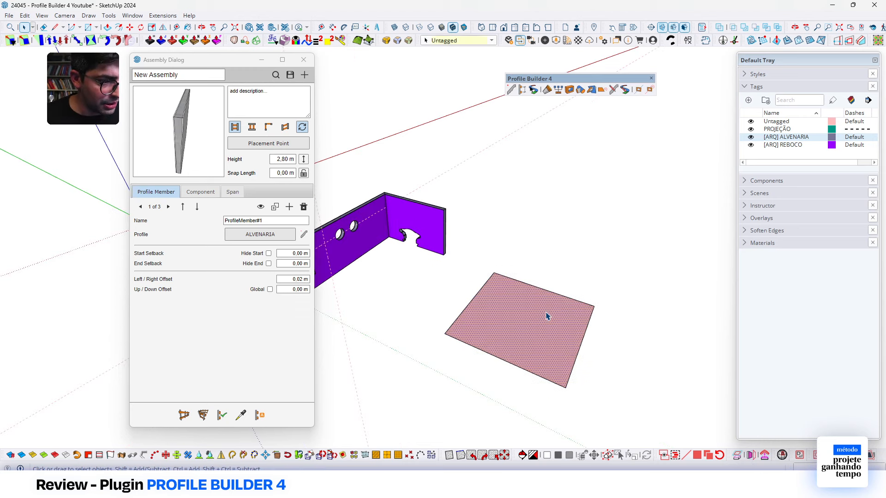
key(Delete)
Build the 2.80 m high wall assembly along all four edges of the rectangle outline.
drag(439, 261, 623, 445)
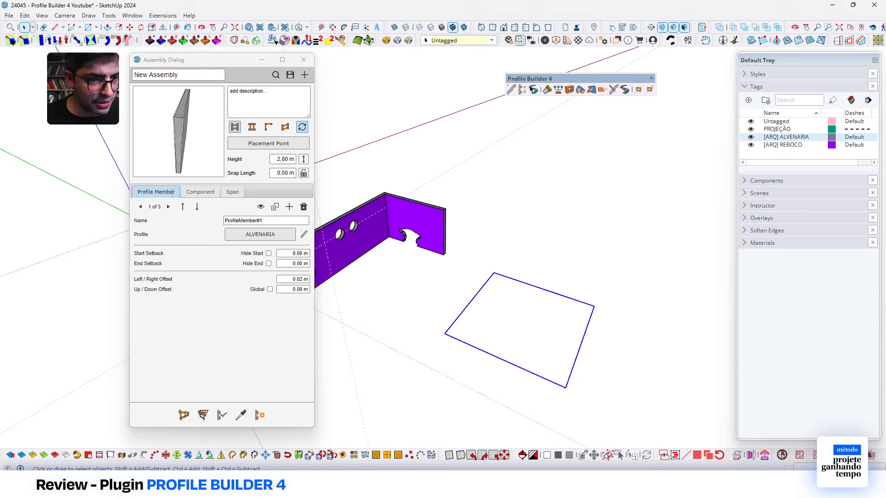
click(203, 415)
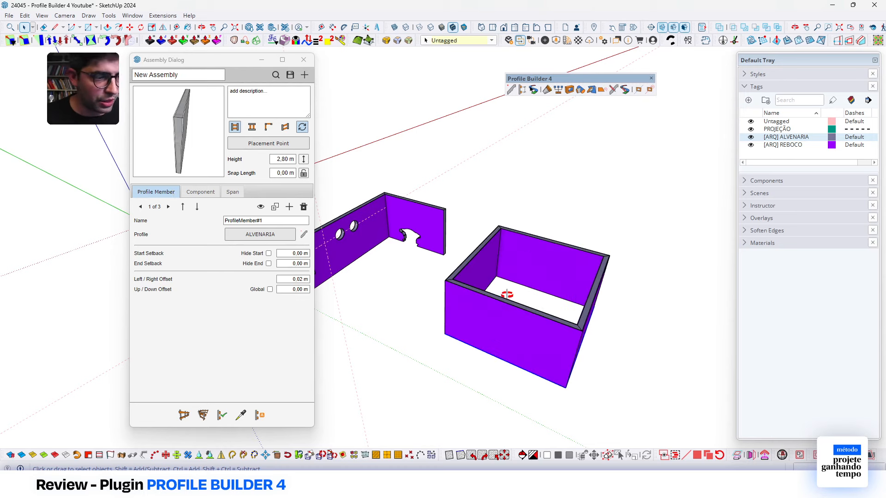
scroll(490, 322, up, 2)
Cut a full-depth BALAUSTRE hole from the front face of the closed four-sided wall, through the opposite wall as well.
click(490, 323)
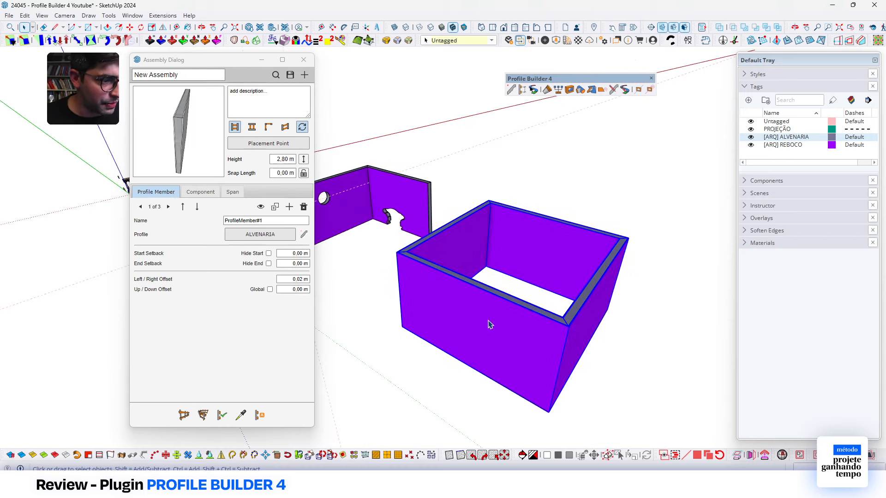
click(570, 91)
drag(128, 131, 239, 135)
drag(244, 202, 245, 240)
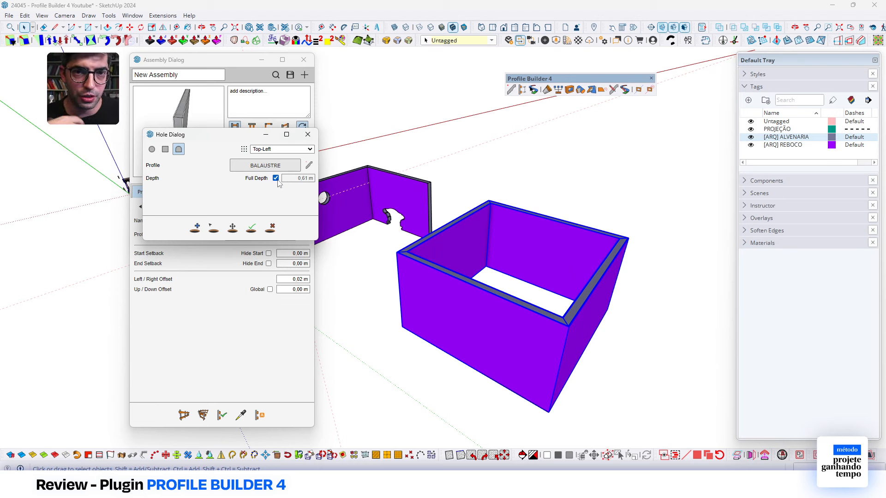
click(195, 227)
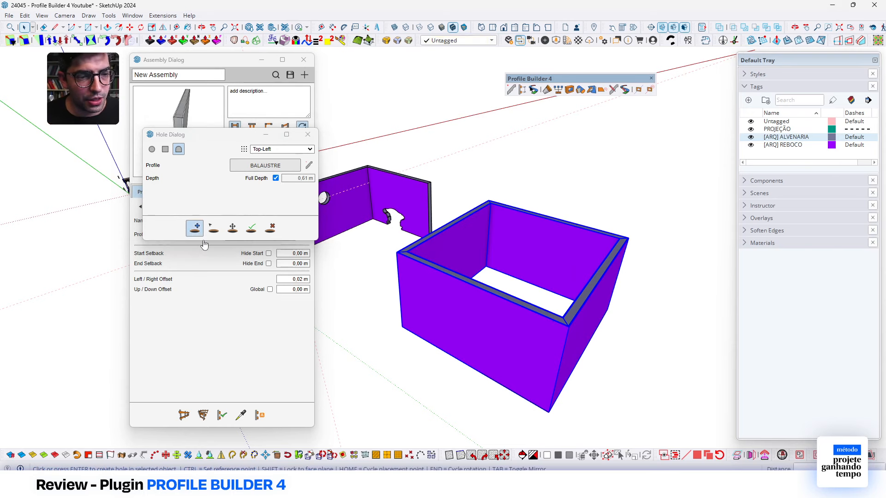
click(455, 317)
scroll(475, 318, up, 1)
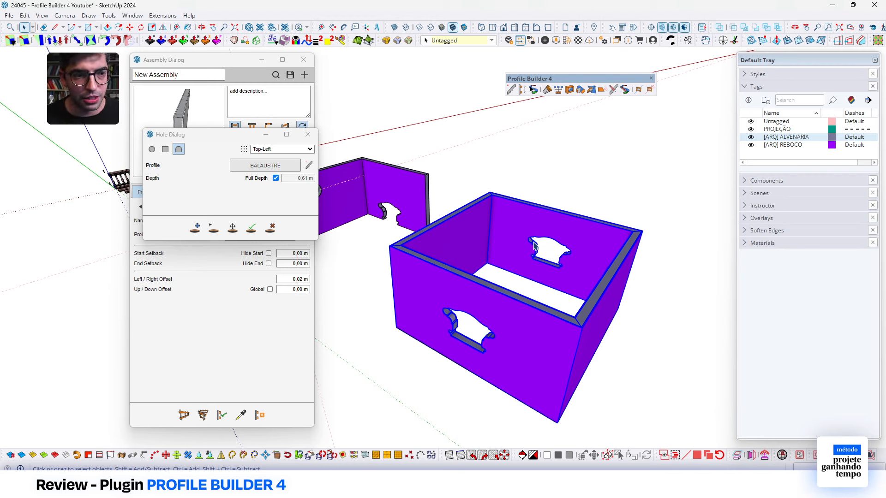
Turn off full depth for the BALAUSTRE hole and set its depth to 0.22 m.
click(276, 178)
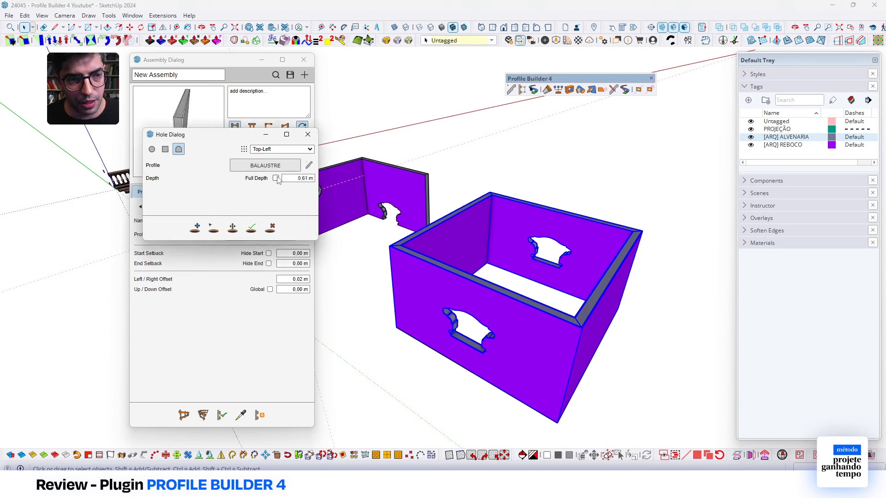
click(297, 178)
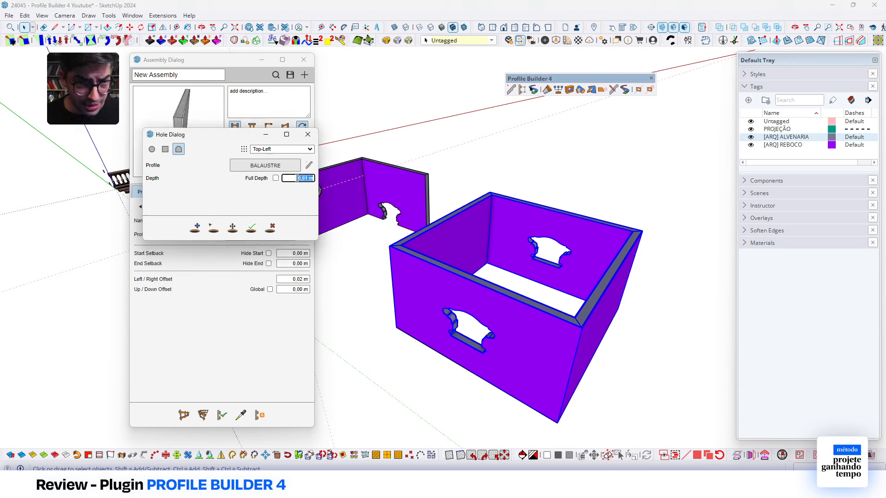
text(0)
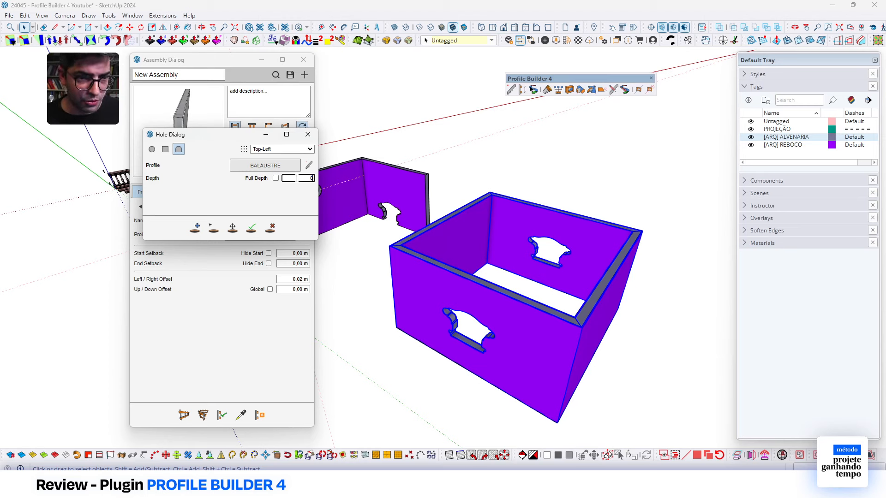
text(,022)
key(Tab)
click(296, 179)
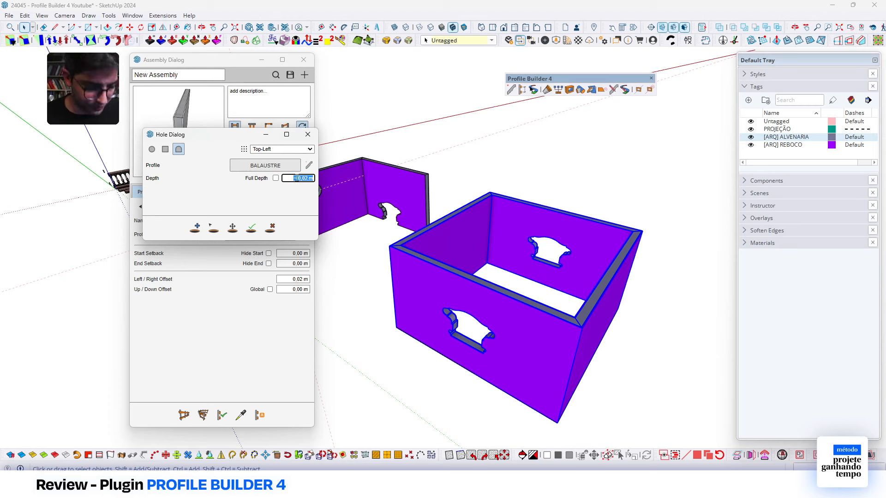
text(0,22)
key(Tab)
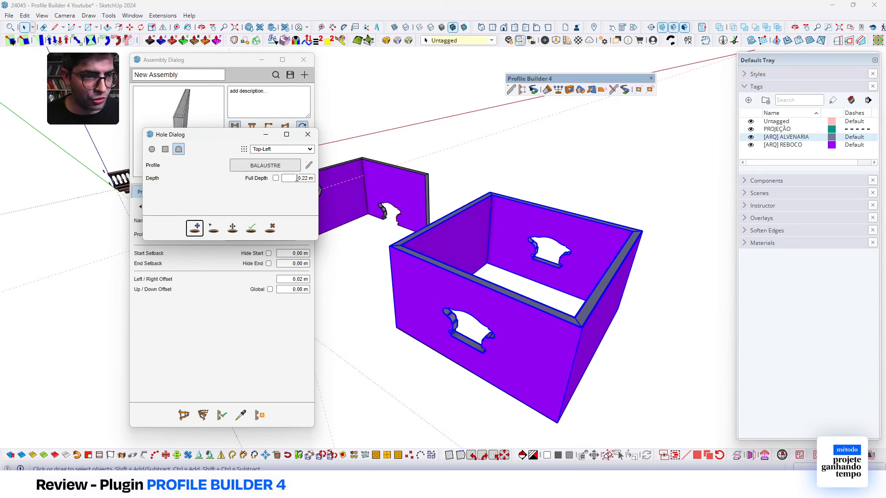
Select the BALAUSTRE hole on the closed wall's front face and apply the 0.22 m depth to it.
click(251, 227)
click(469, 248)
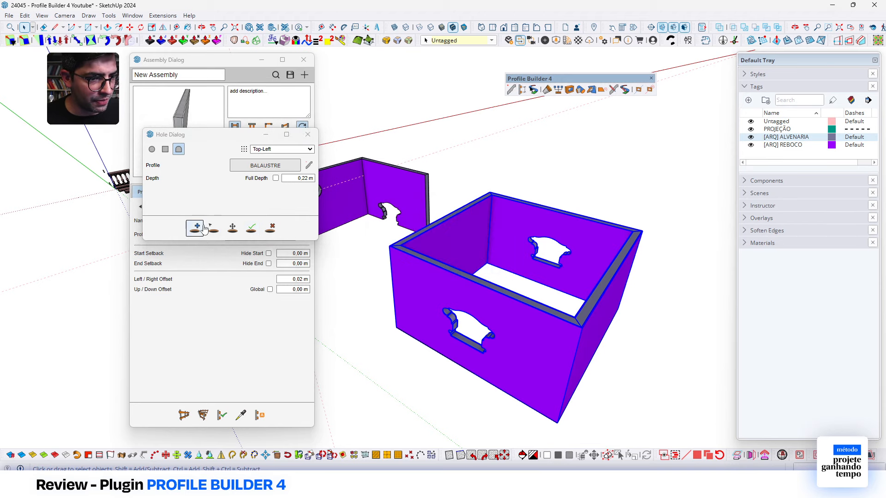
click(213, 227)
double_click(460, 334)
click(250, 228)
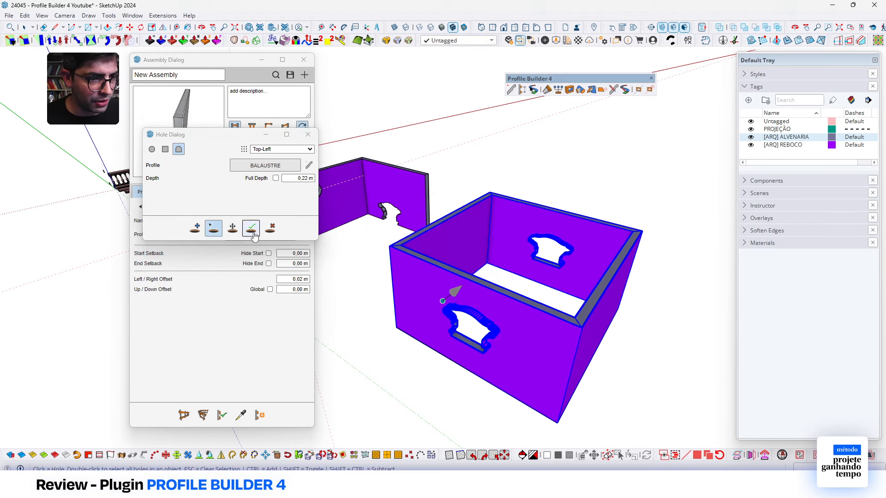
scroll(481, 332, up, 3)
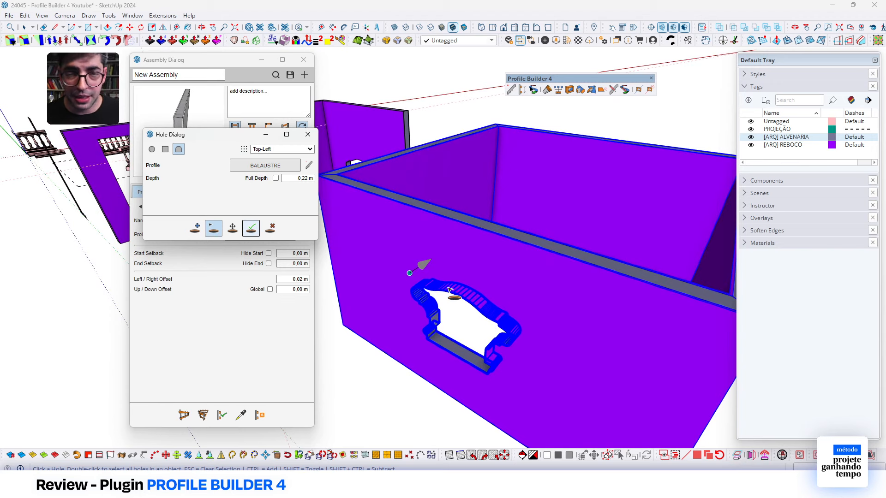
Set the selected BALAUSTRE hole's depth to 0.01 m and apply it.
click(293, 179)
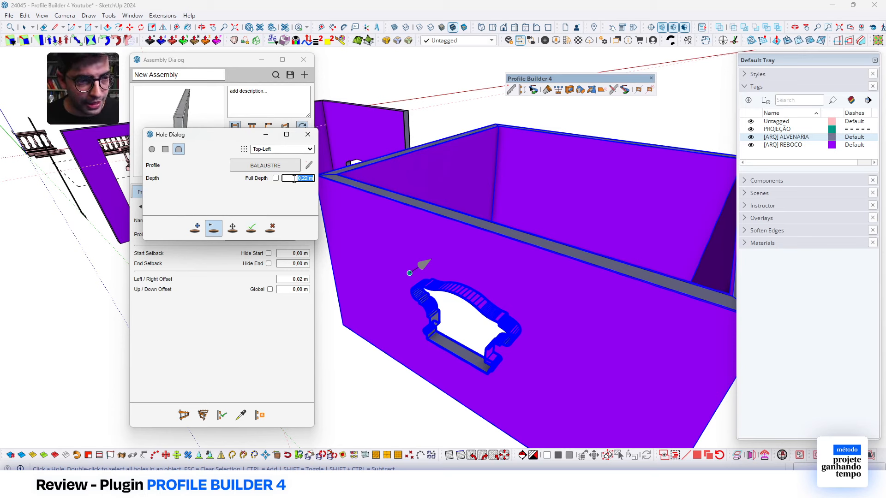
text(0,01)
key(Tab)
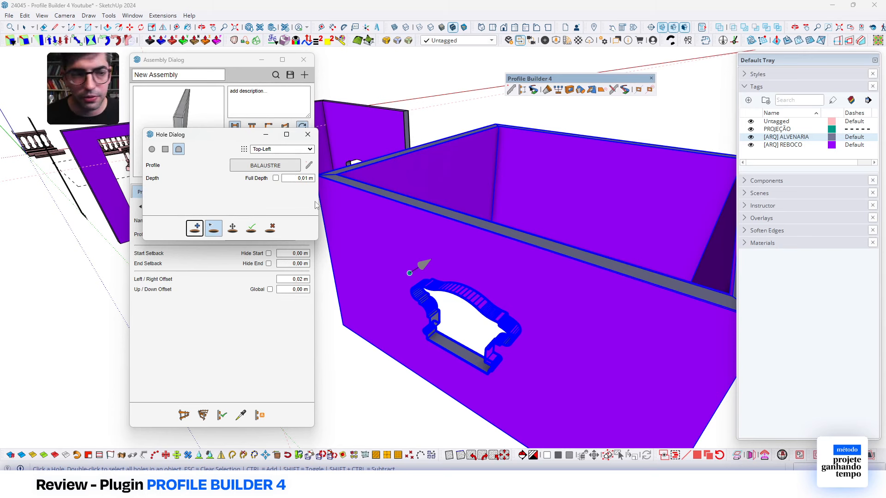
click(251, 227)
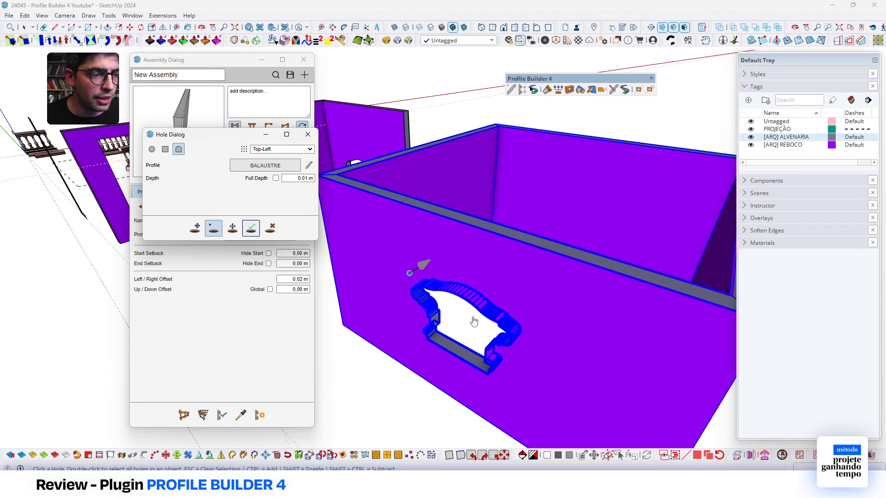
scroll(466, 331, up, 1)
scroll(466, 331, up, 5)
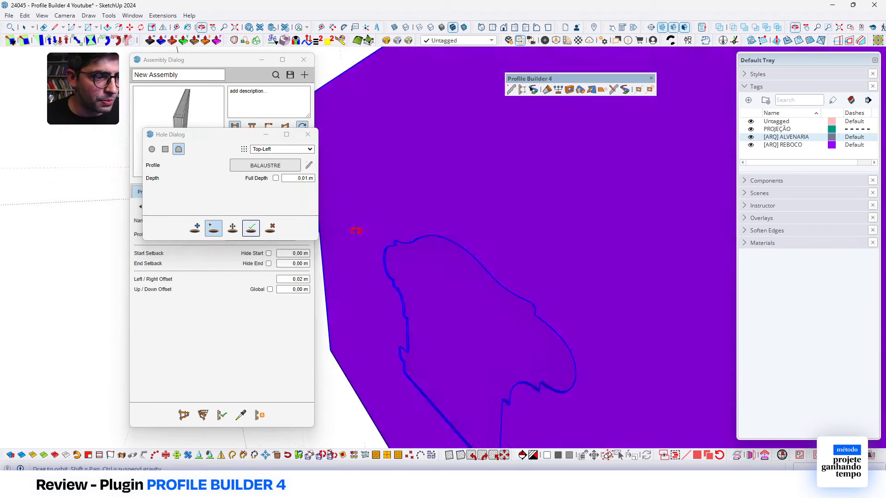
middle_drag(443, 345, 305, 188)
Set the BALAUSTRE hole's depth to 0.11 m and apply it so it forms a recess in the front wall.
triple_click(312, 178)
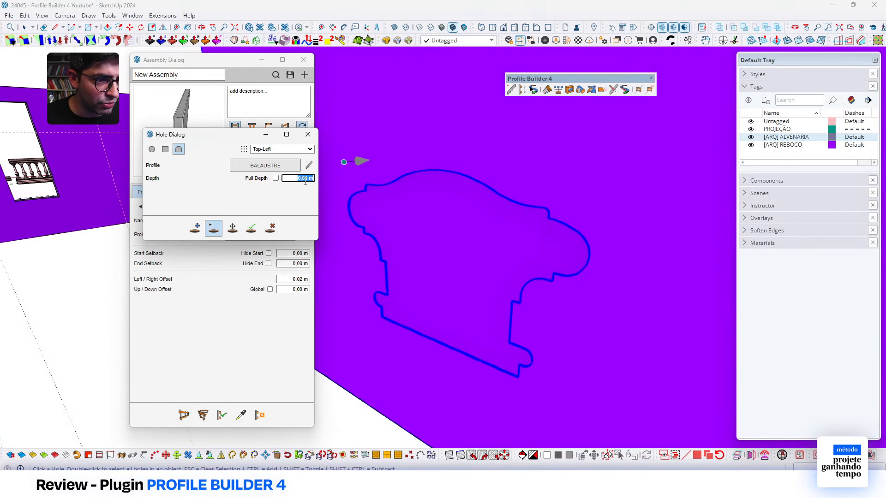
click(308, 179)
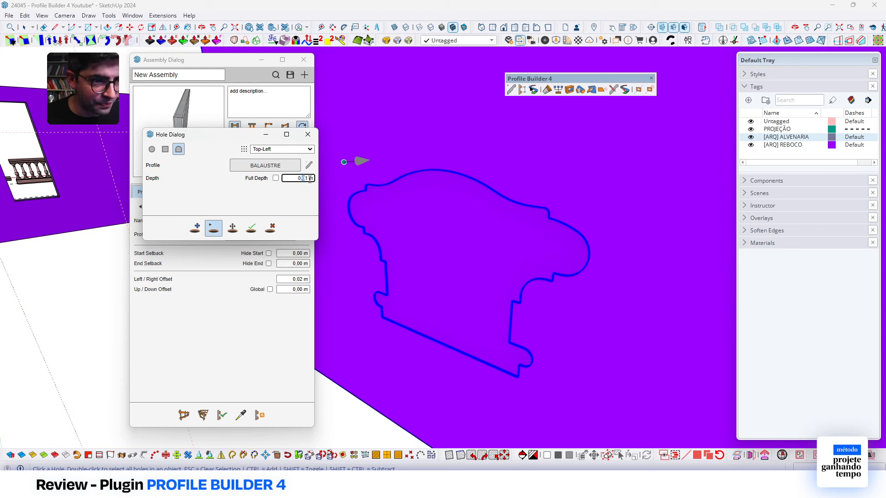
text(1)
key(Tab)
click(310, 181)
click(310, 179)
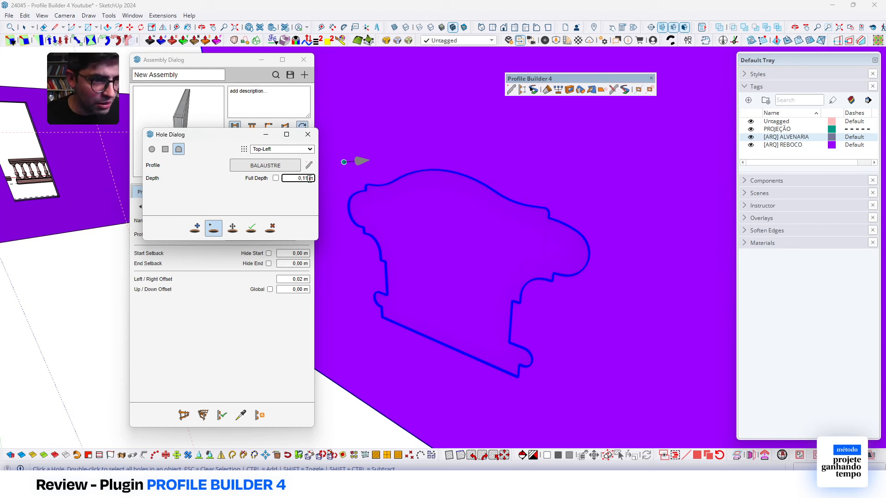
key(Tab)
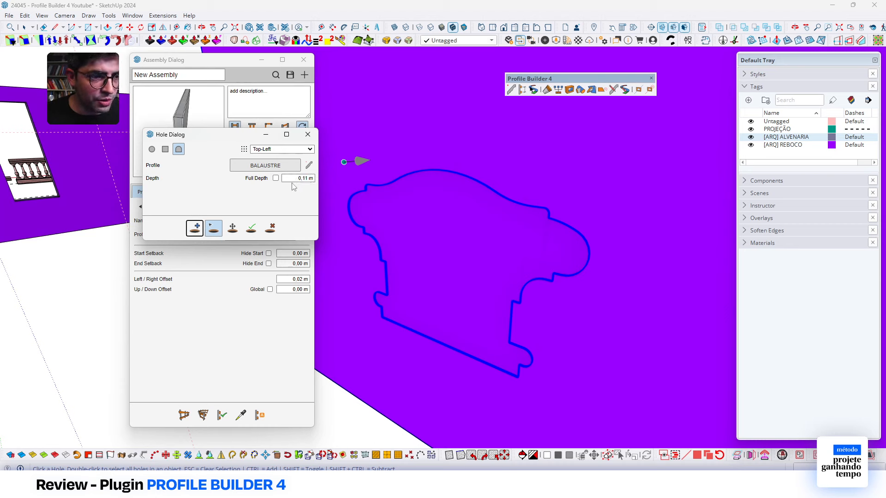
click(254, 228)
click(484, 258)
middle_drag(477, 251, 455, 326)
scroll(463, 316, down, 2)
scroll(500, 260, down, 3)
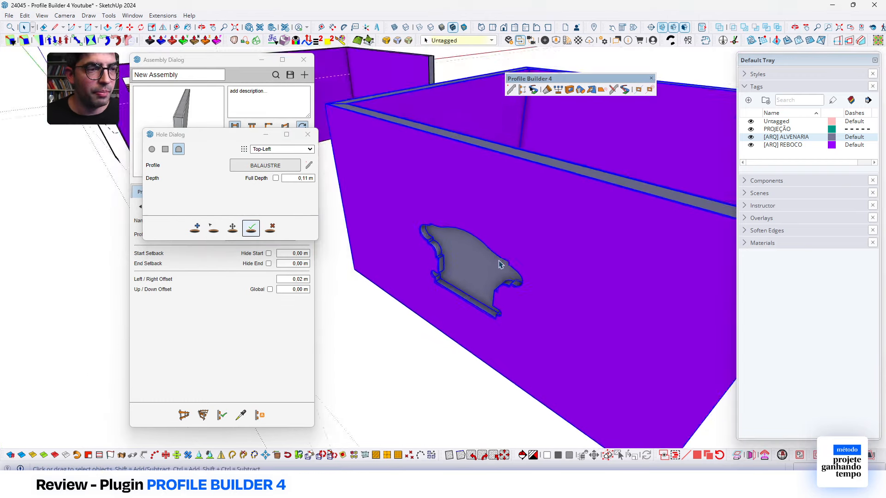
middle_drag(468, 313, 505, 318)
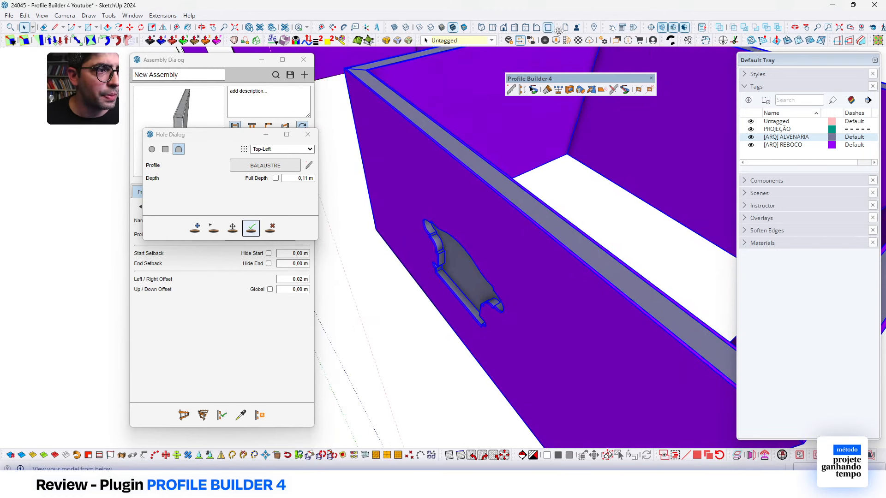
Place a temporary section plane through the front wall's recess to examine its depth, and delete the plane after viewing.
click(651, 27)
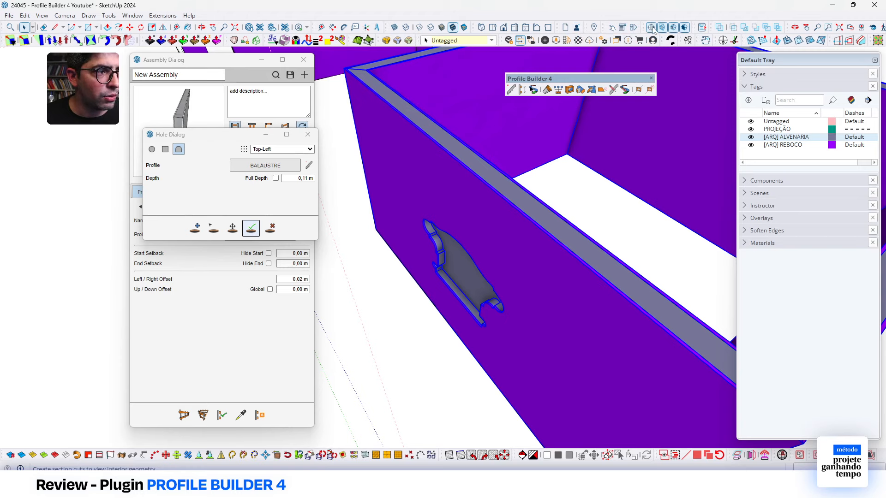
click(464, 291)
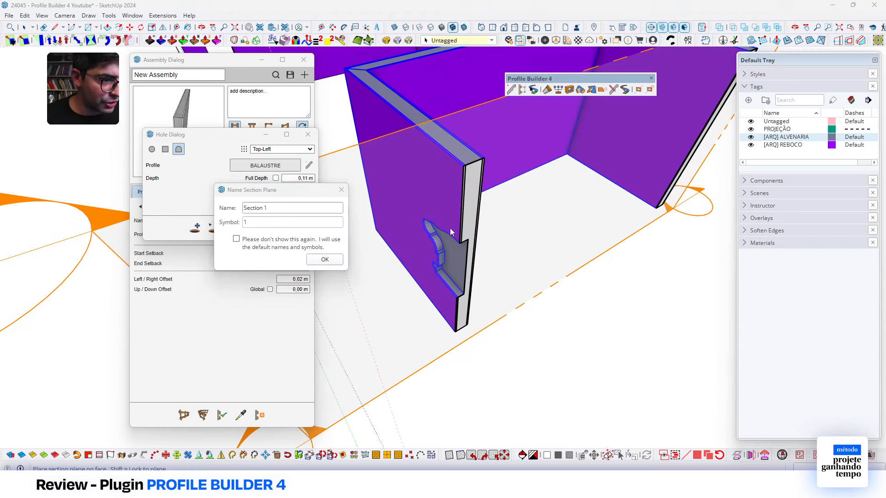
click(321, 260)
middle_drag(476, 320, 498, 248)
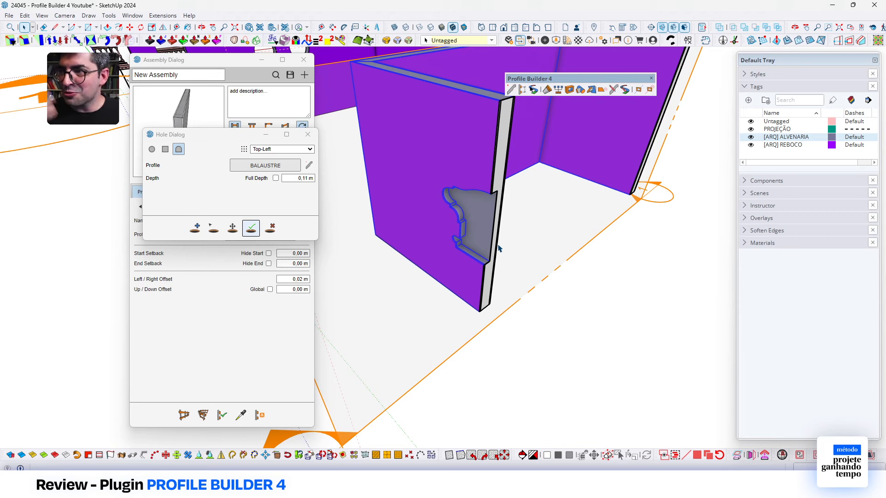
scroll(503, 267, down, 3)
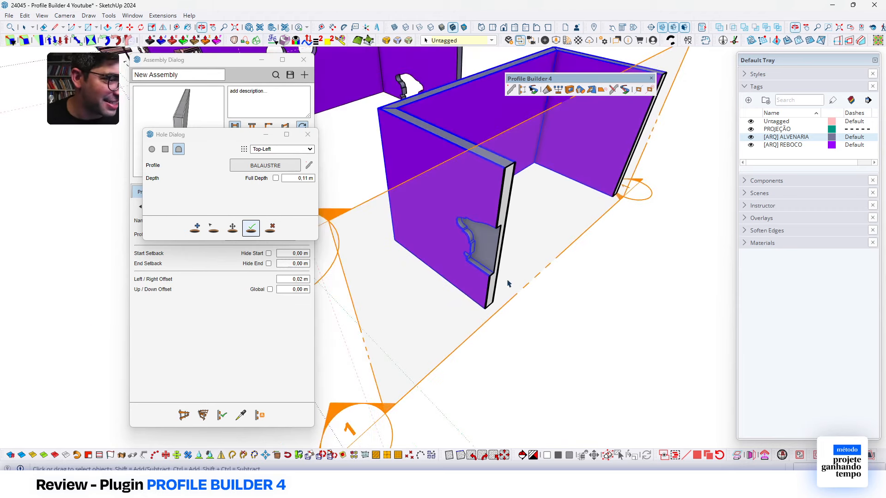
click(520, 286)
key(Delete)
Close the hole settings with the whole closed four-sided wall in view.
middle_drag(521, 274, 516, 261)
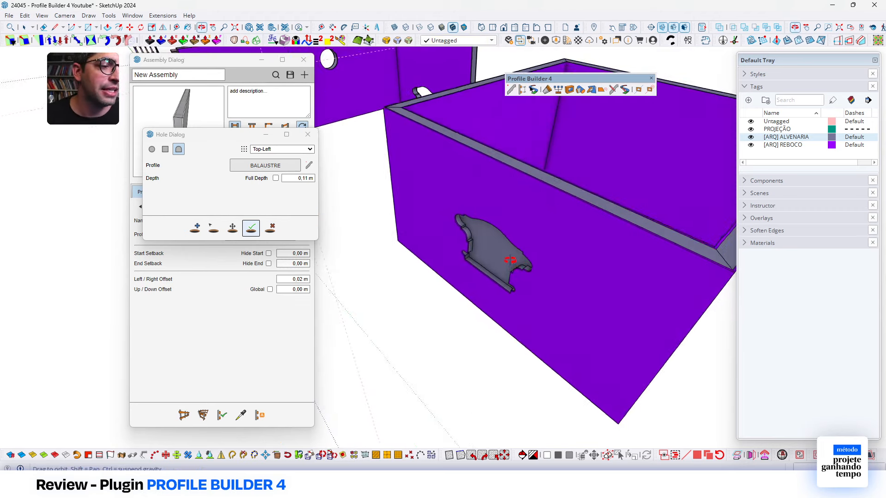
scroll(507, 258, down, 4)
middle_drag(453, 248, 496, 237)
scroll(494, 236, up, 2)
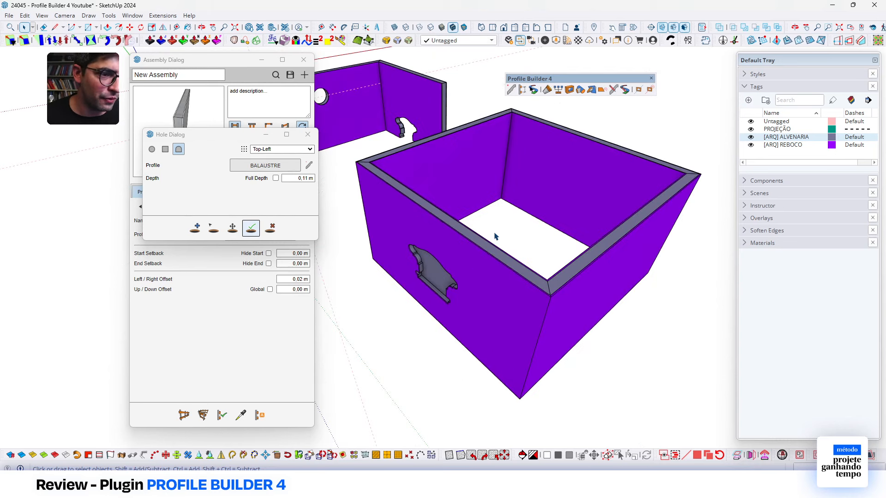
click(308, 135)
scroll(519, 235, down, 2)
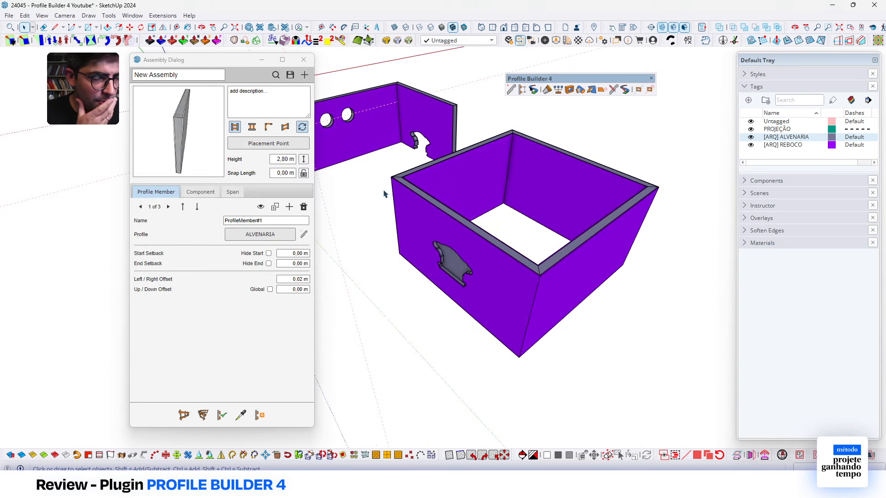
click(581, 93)
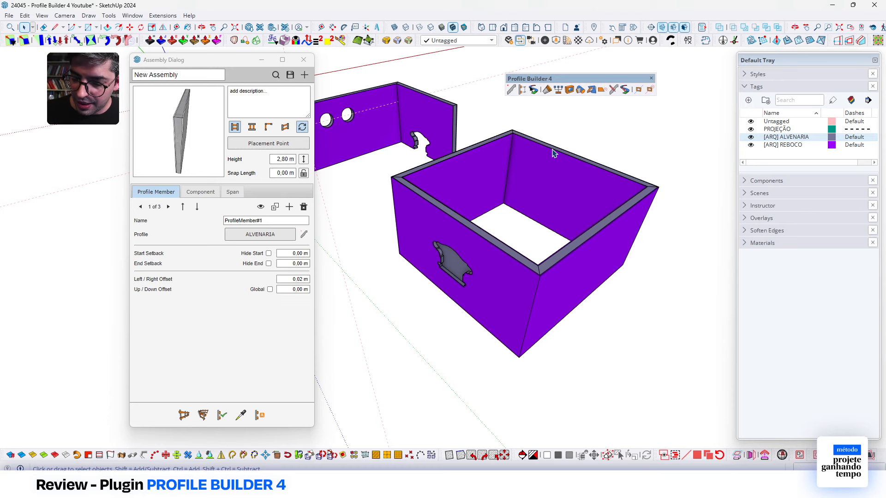
middle_drag(556, 201, 458, 198)
scroll(438, 185, down, 3)
scroll(444, 162, up, 5)
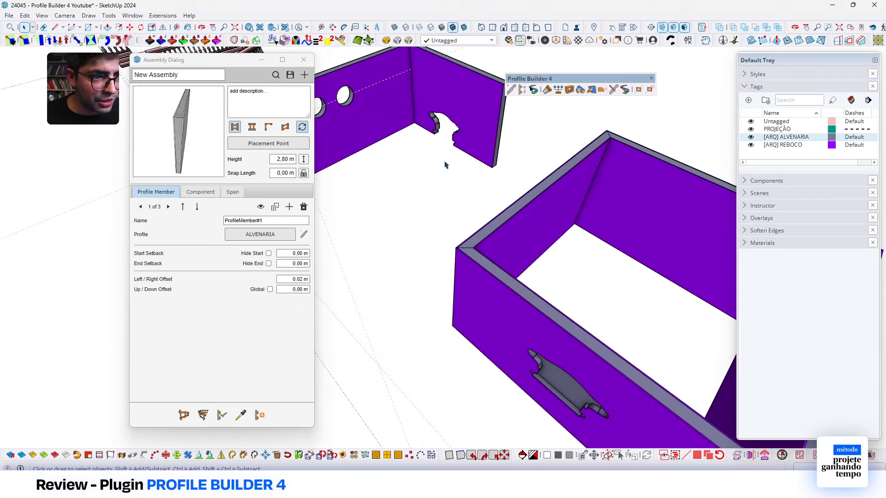
scroll(369, 152, down, 6)
scroll(389, 158, up, 6)
scroll(390, 155, up, 4)
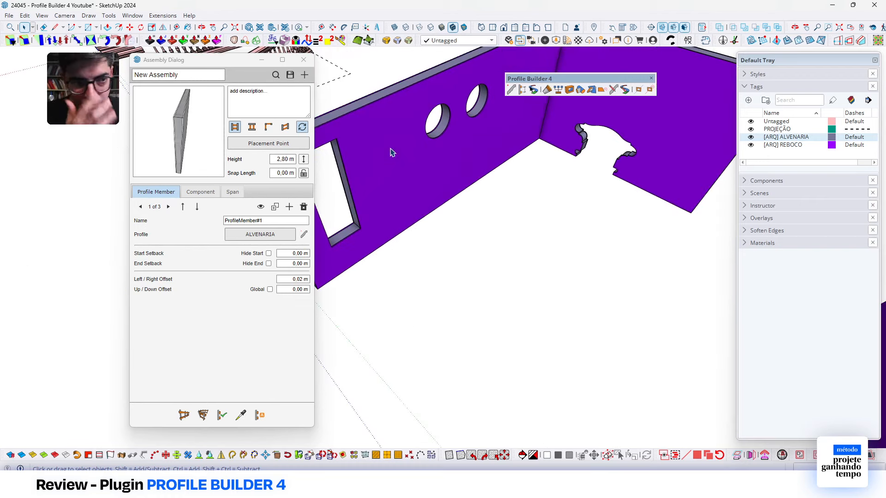
middle_drag(436, 174, 464, 167)
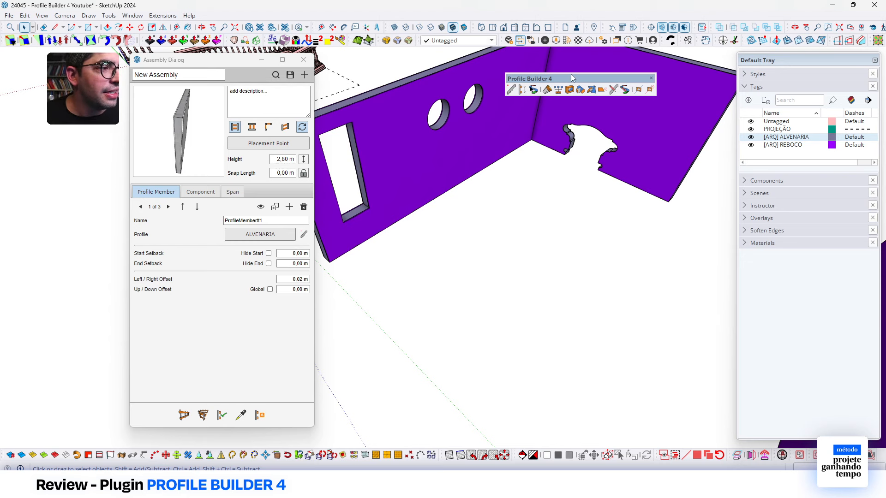
drag(590, 81, 596, 79)
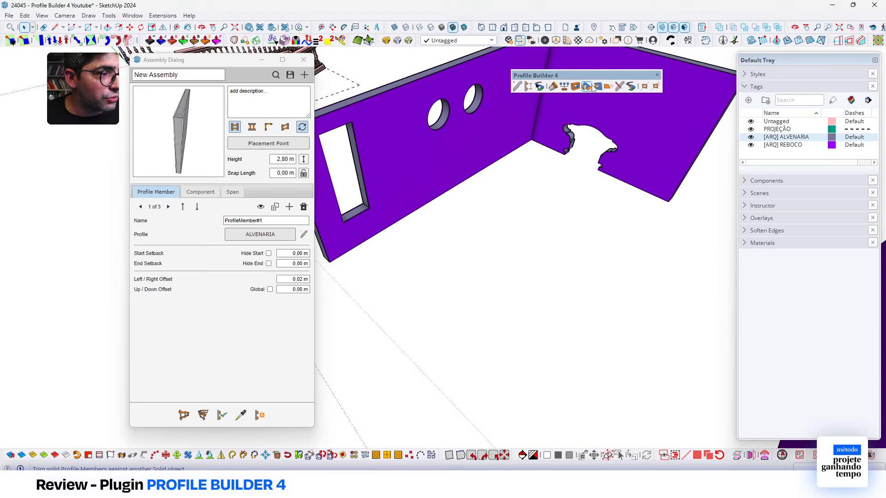
middle_drag(434, 275, 431, 261)
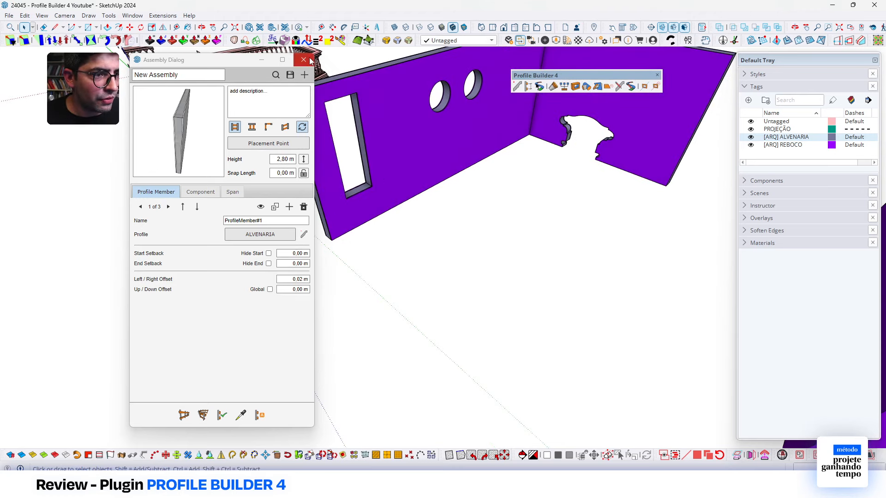
Close the assembly settings and open the profile settings.
click(303, 59)
click(437, 248)
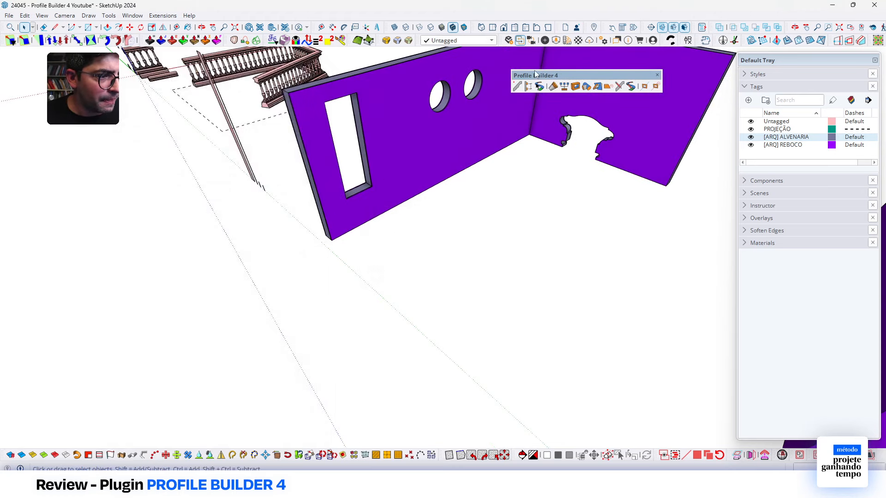
click(516, 86)
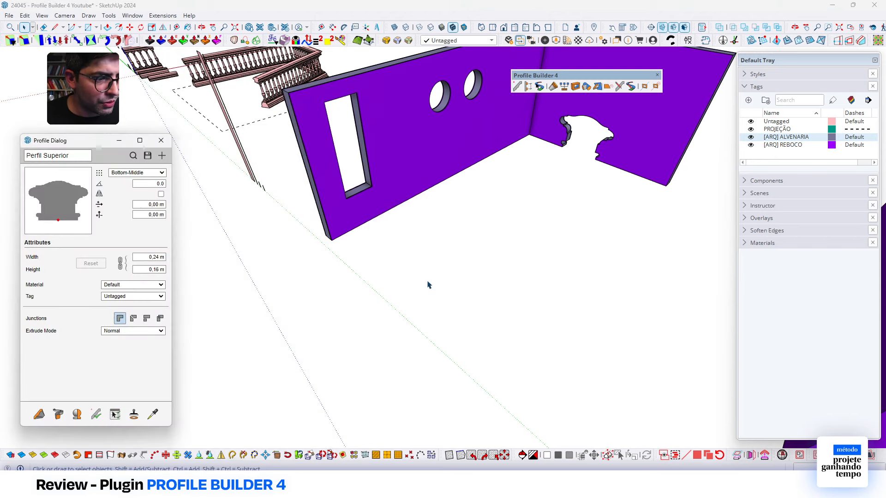
Draw a small rectangle on the ground in front of the L-shaped wall.
key(r)
scroll(427, 288, up, 2)
click(414, 302)
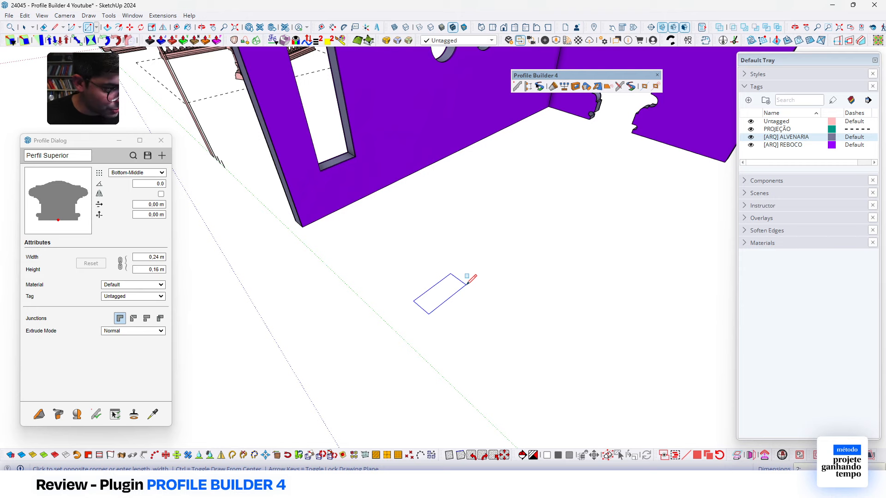
click(467, 282)
scroll(443, 293, up, 5)
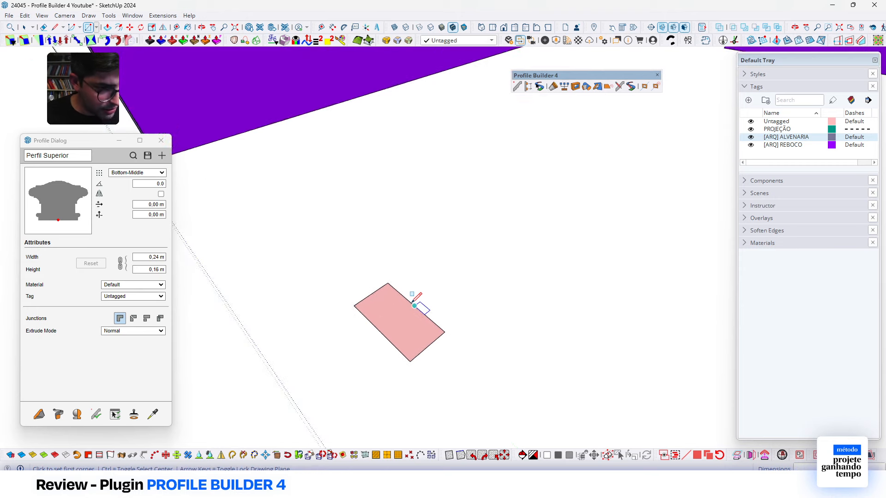
Draw a second, slightly smaller rectangle centred on the midpoint of the first rectangle's long edge.
click(417, 307)
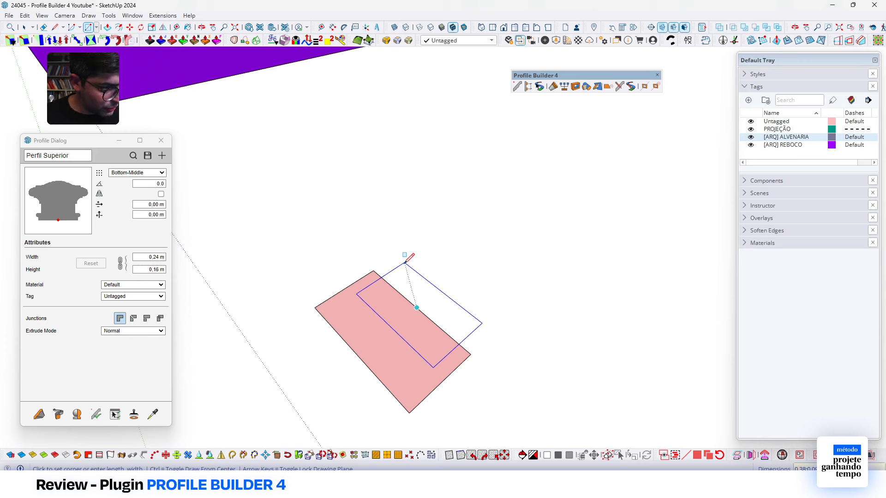
click(405, 262)
scroll(395, 296, up, 3)
key(space)
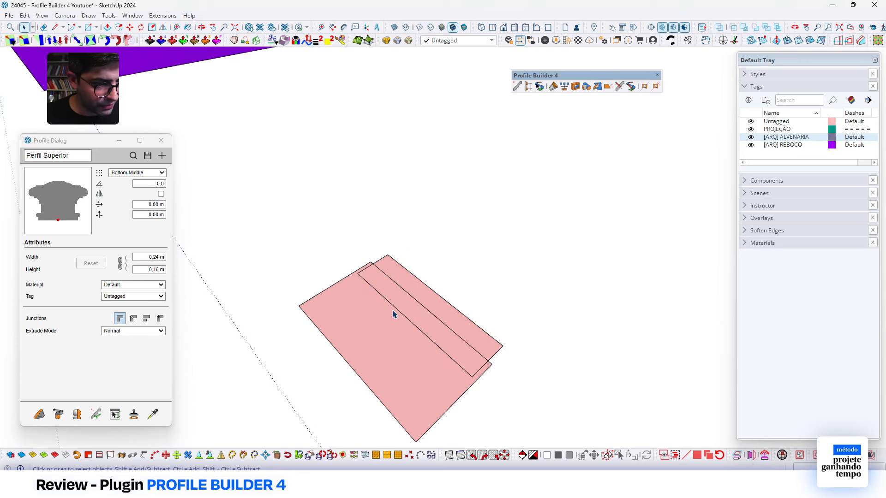
Move the second rectangle's inner long edge 0.04 m deeper into the first rectangle.
key(m)
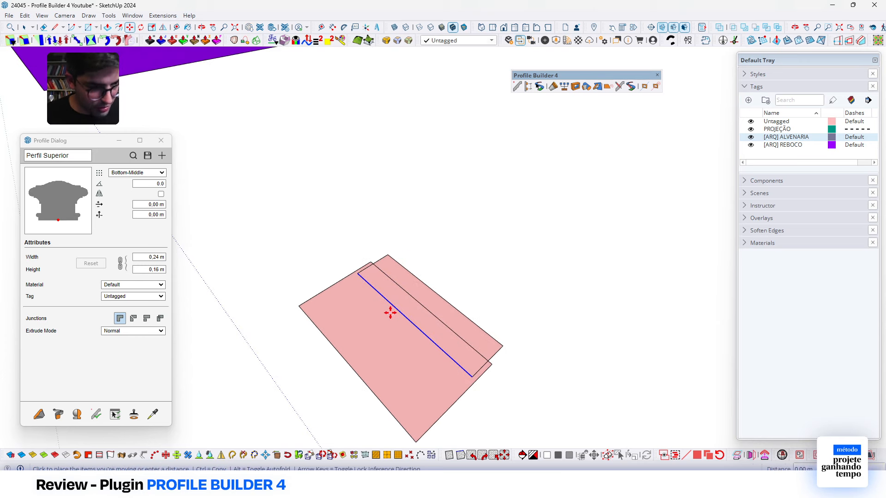
click(390, 310)
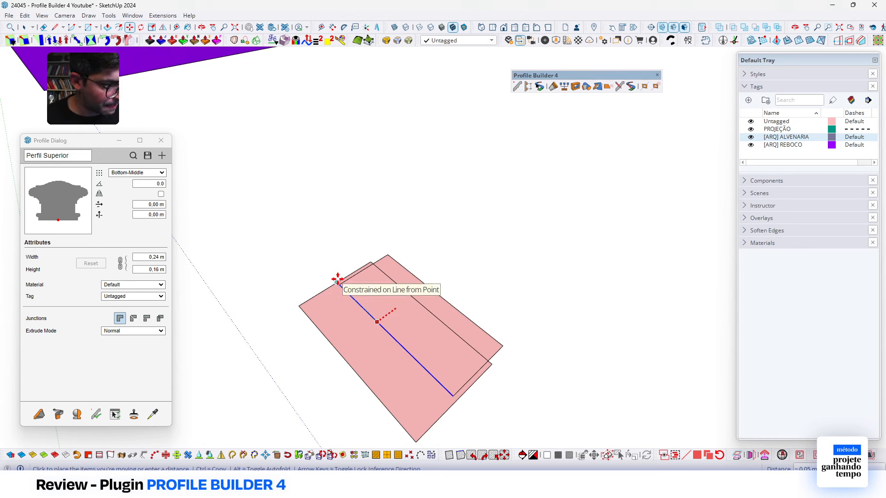
text(0,04)
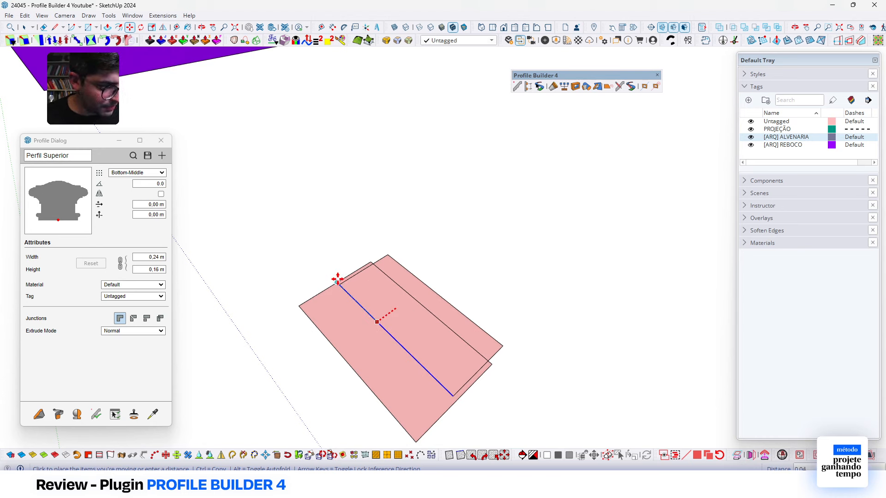
key(Return)
Erase the second rectangle's outer edges and the long edge crossing it, leaving an open notch in the first rectangle.
key(e)
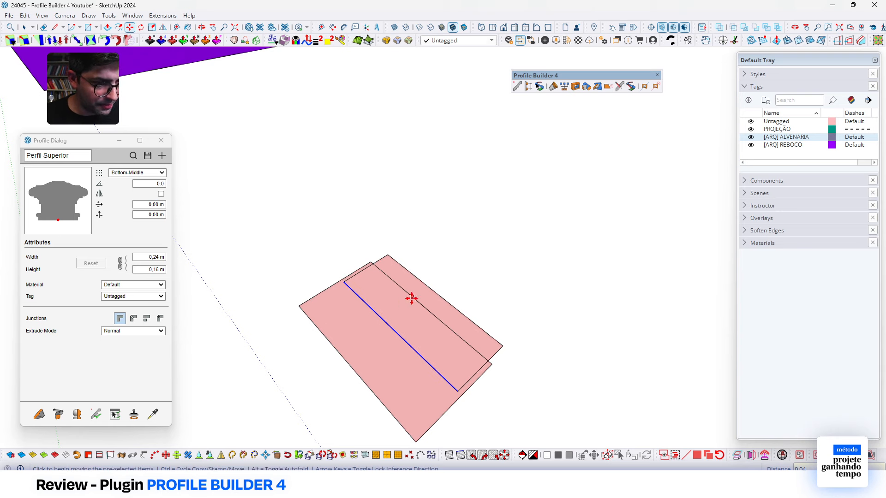
click(406, 270)
drag(393, 256, 394, 257)
drag(476, 350, 505, 352)
key(ctrl+z)
key(space)
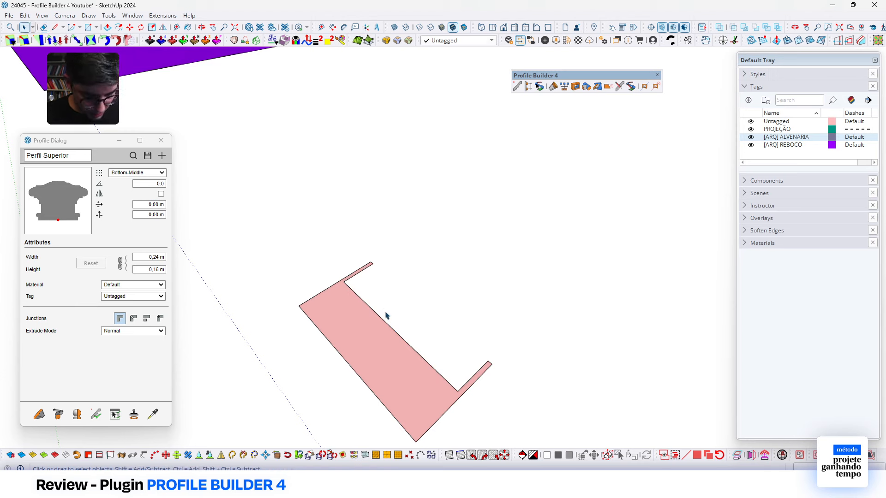
Draw a centre line lengthwise through the notched shape to separate the thin flange-and-web half.
key(l)
click(338, 282)
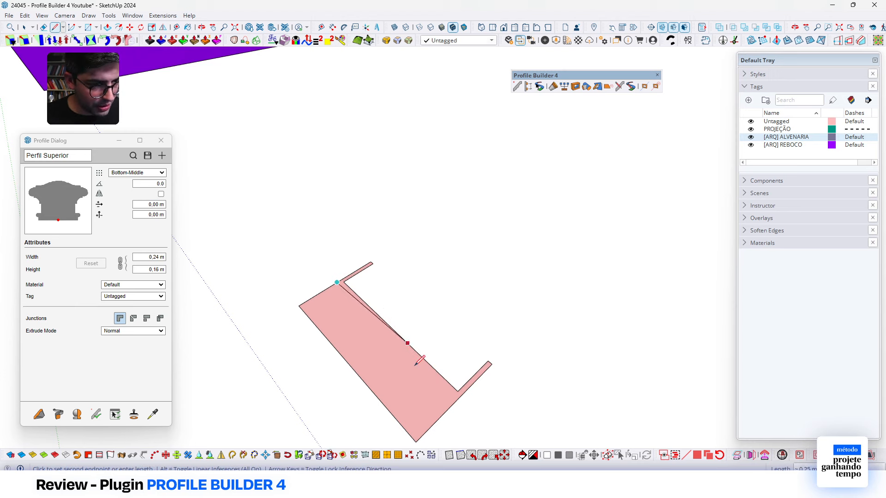
click(458, 392)
key(space)
Rotate a copy of the thin flange-and-web face onto the opposite side of the centre line.
click(423, 364)
key(q)
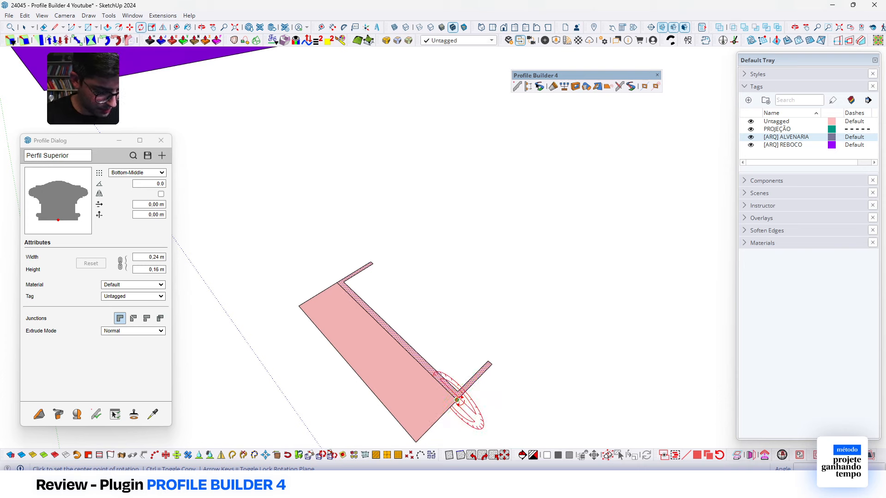
key(Up)
key(Left)
click(457, 400)
click(488, 367)
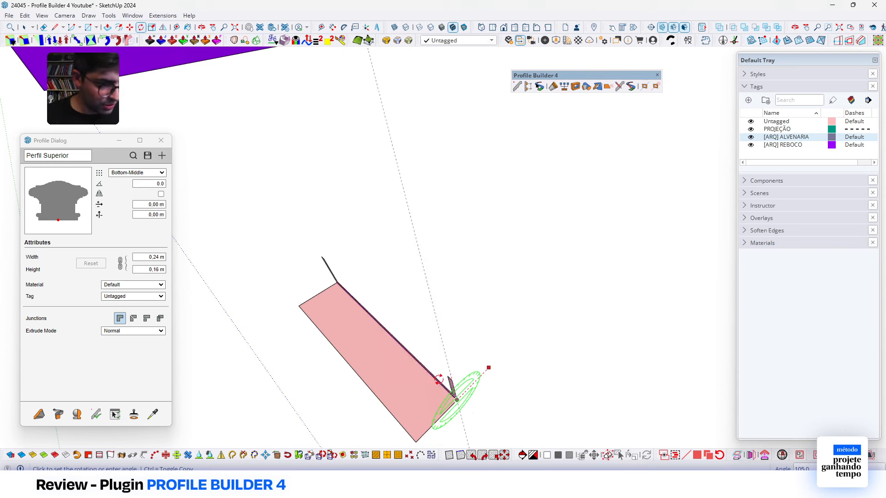
click(416, 441)
Erase the remaining outer long edge and the web's centre line to leave a single I-shaped face.
key(e)
click(365, 383)
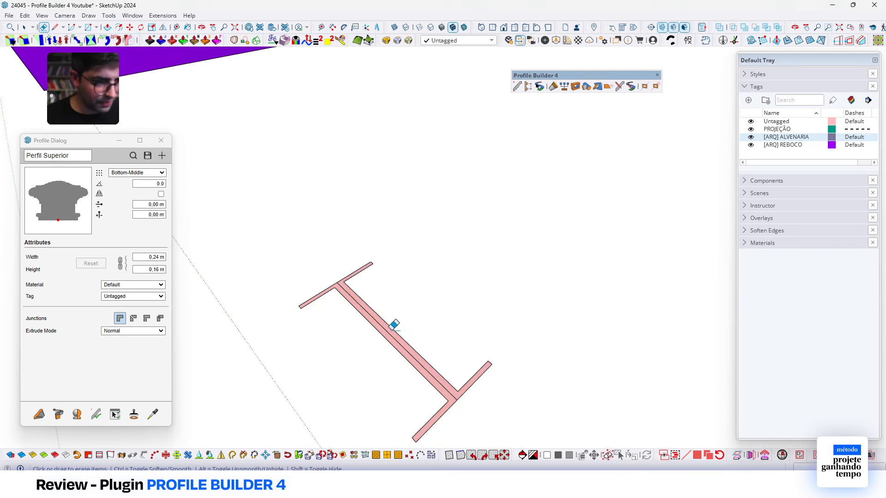
click(392, 330)
key(Escape)
click(390, 333)
Create a new profile named VIGA I from the I-shaped face.
key(space)
click(377, 320)
scroll(377, 321, down, 3)
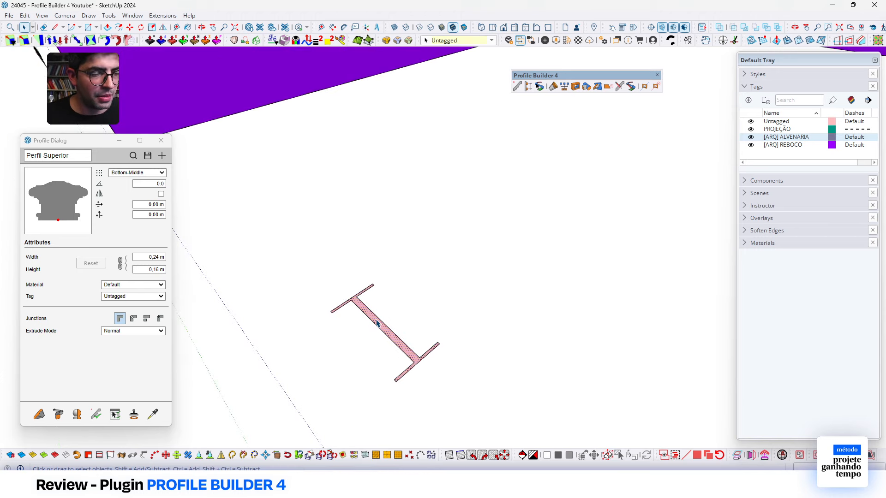
scroll(376, 323, down, 3)
click(162, 155)
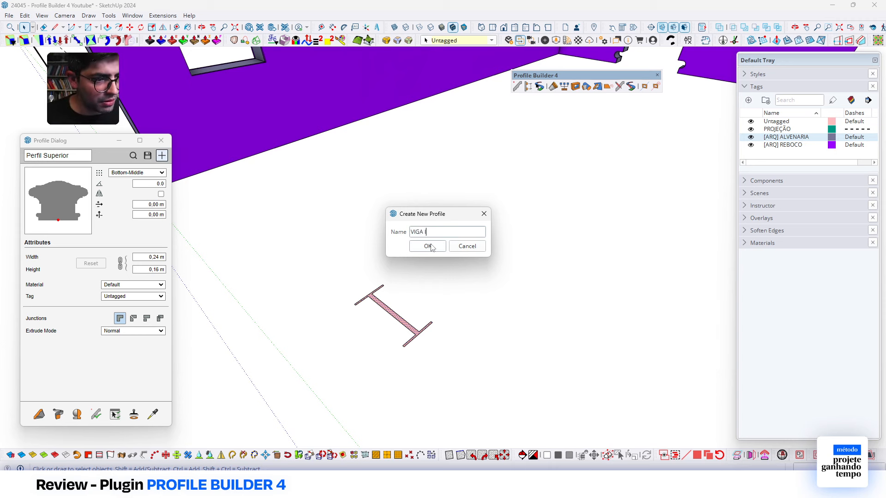
click(428, 247)
Build the first VIGA I beam segments horizontally beside the wall, turning one corner.
click(39, 415)
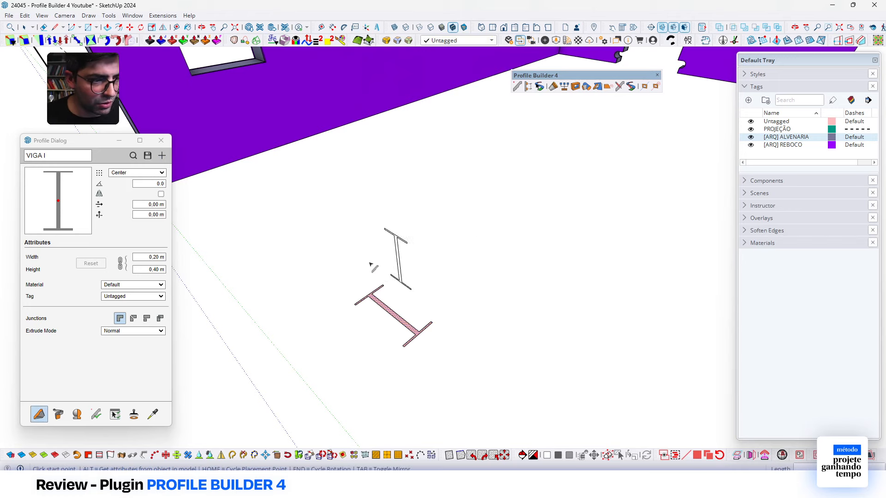
click(371, 265)
click(615, 122)
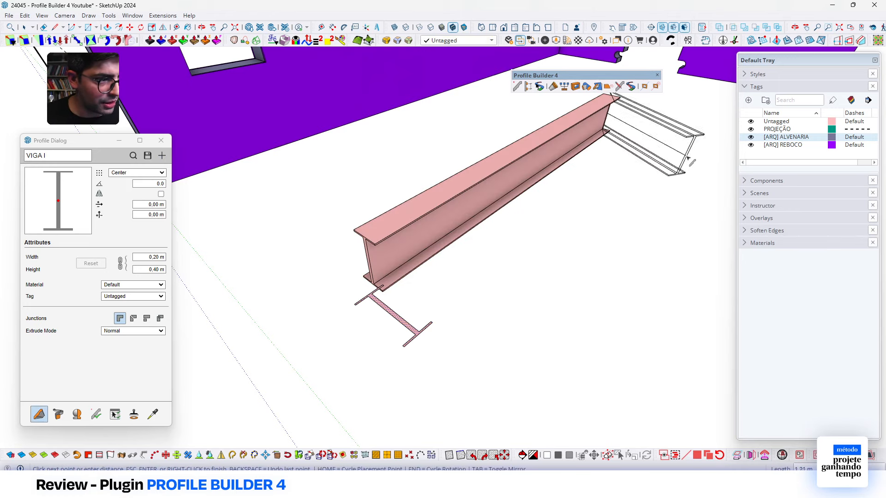
click(850, 101)
scroll(314, 225, down, 4)
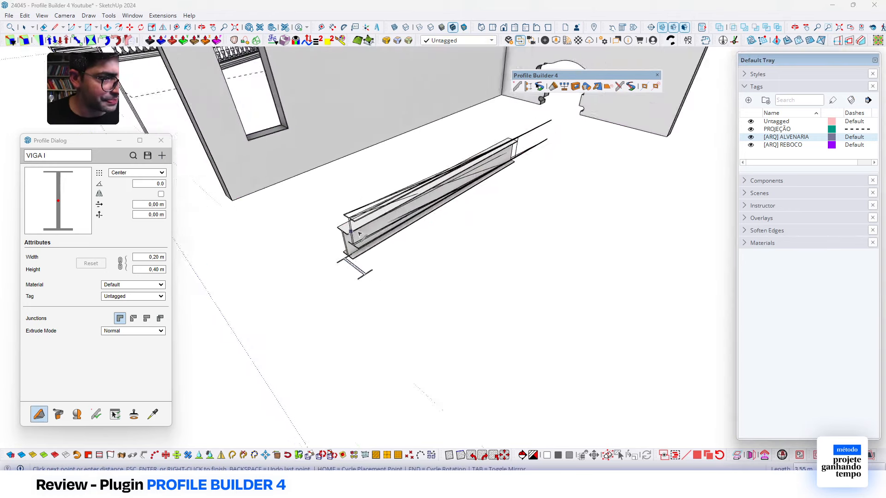
click(575, 196)
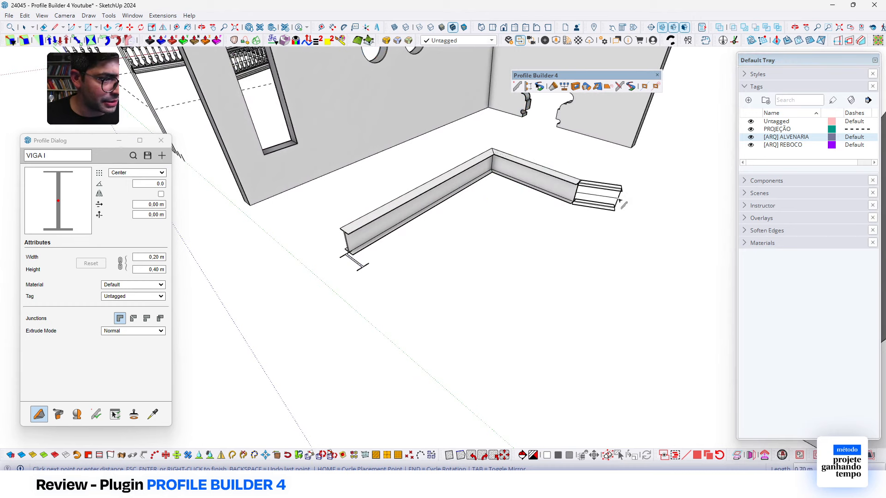
Continue the beam path up, across and down to form a portal, add two closing horizontal segments, and finish it.
middle_drag(690, 245, 688, 133)
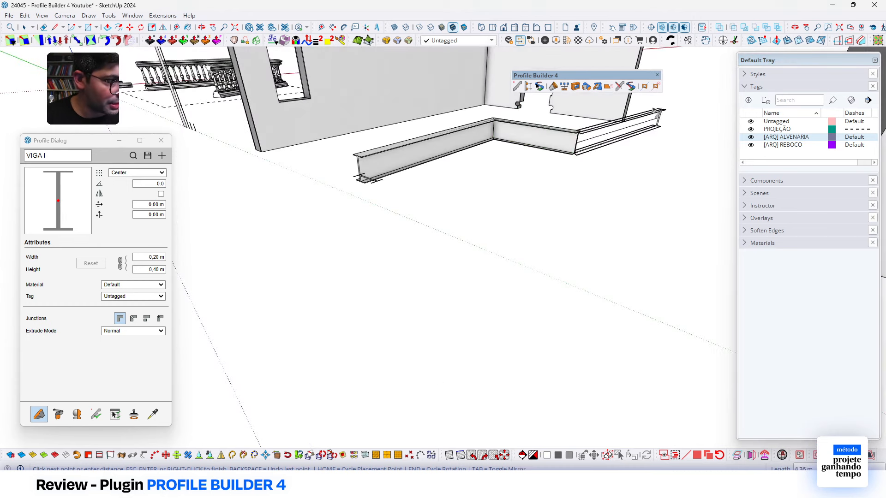
middle_drag(574, 132, 597, 159)
middle_drag(620, 114, 632, 194)
middle_drag(710, 208, 471, 249)
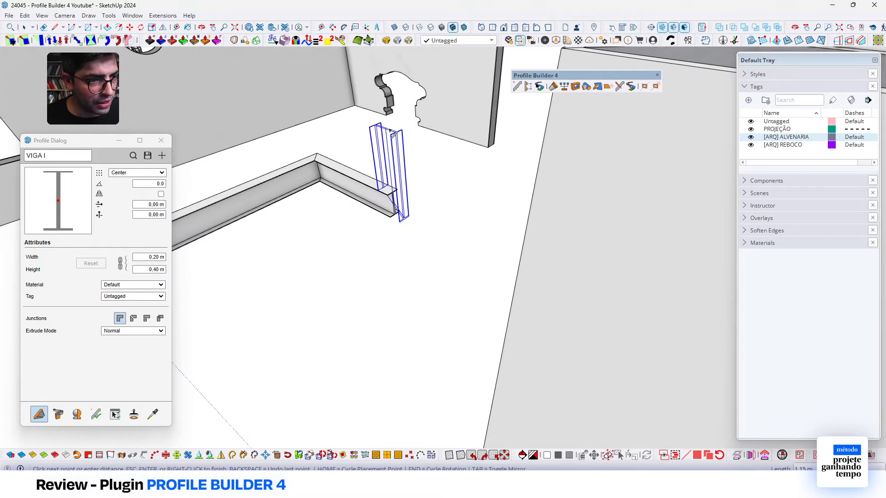
middle_drag(404, 133, 498, 160)
click(496, 156)
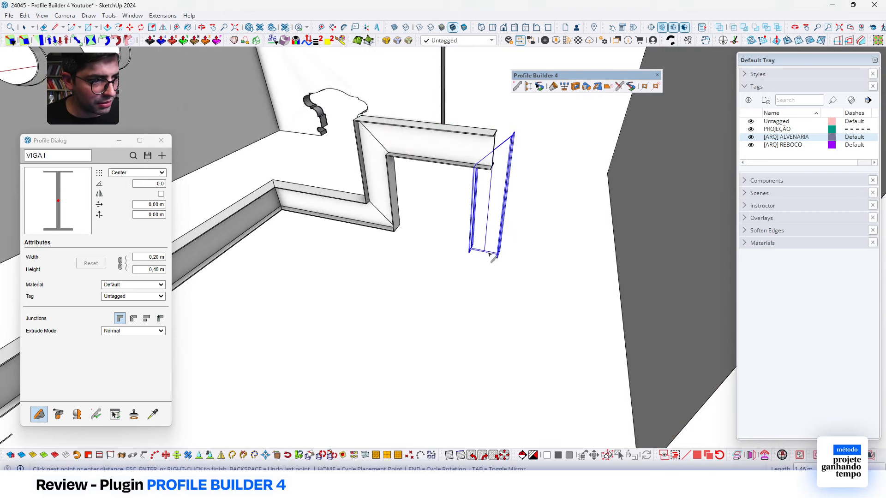
click(482, 305)
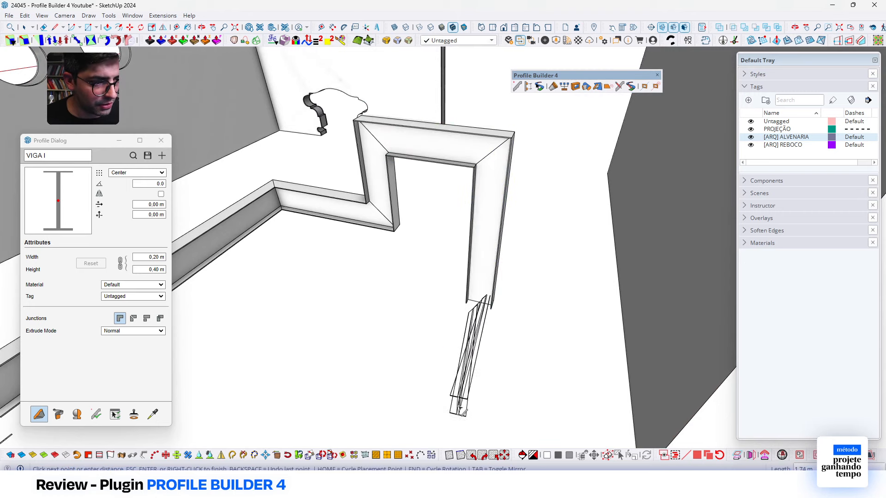
click(444, 404)
scroll(454, 188, down, 4)
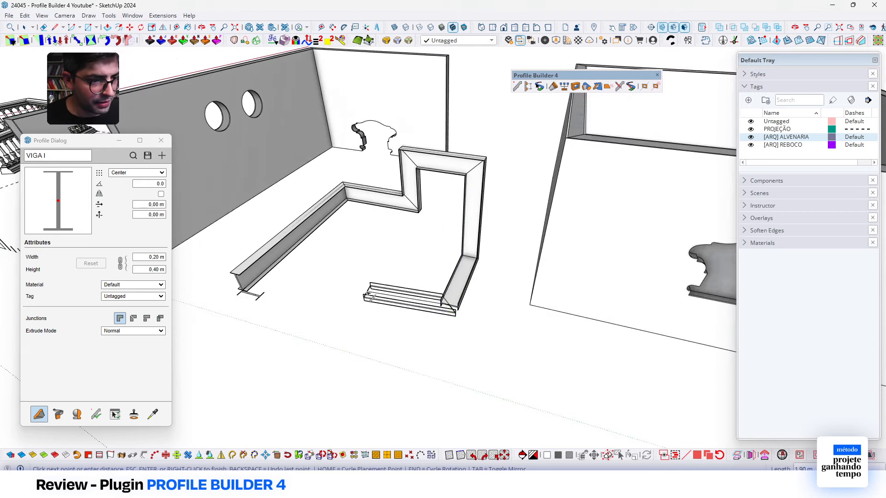
click(368, 290)
key(Return)
Set the placement point to Top-Middle and build a short VIGA I crossbeam from the first beam's top flange edge.
scroll(401, 277, up, 3)
middle_drag(401, 277, 438, 232)
scroll(436, 230, up, 3)
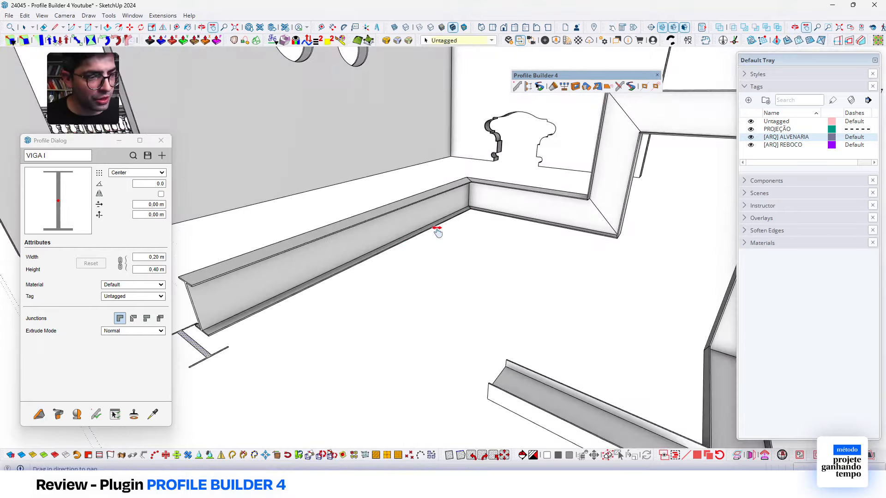
click(39, 415)
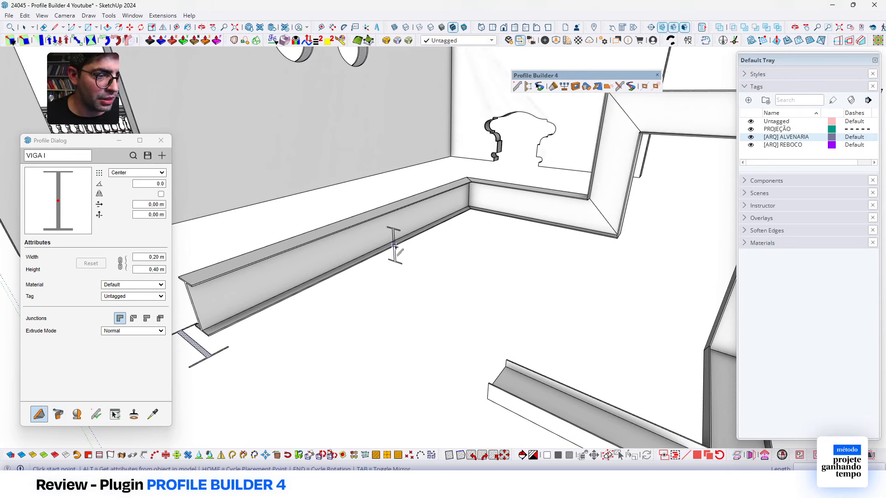
click(137, 172)
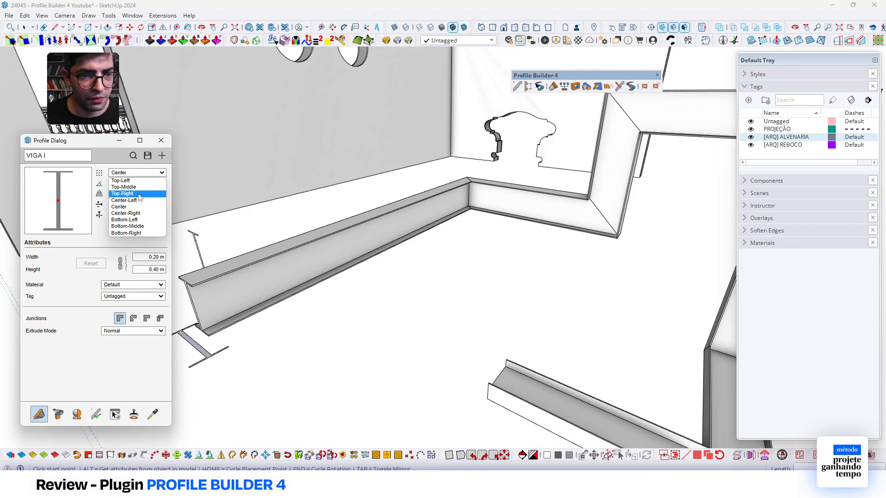
click(123, 187)
click(391, 211)
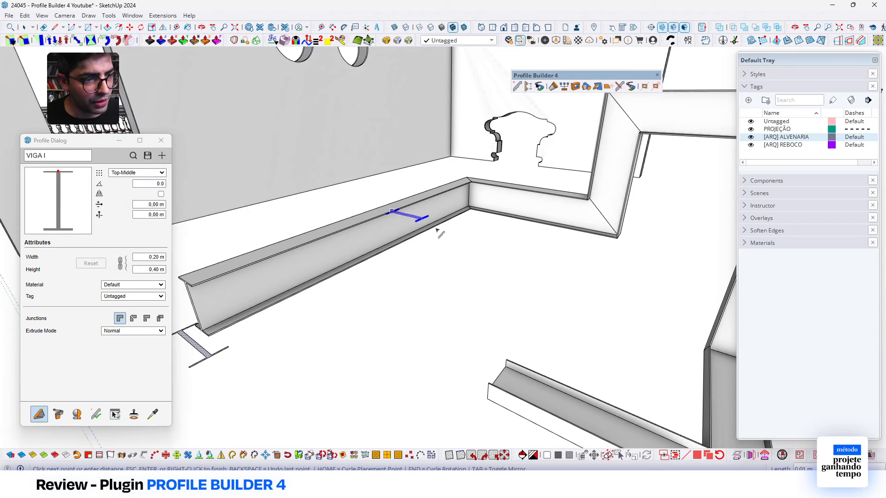
click(528, 248)
key(space)
Try to trim the crossbeam's end against the first beam where the two meet.
scroll(405, 213, up, 4)
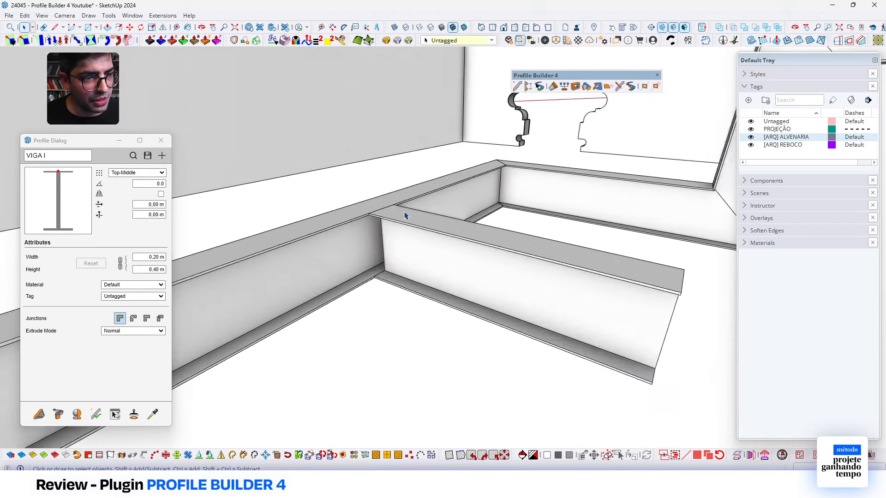
middle_drag(475, 256, 439, 224)
scroll(269, 238, up, 1)
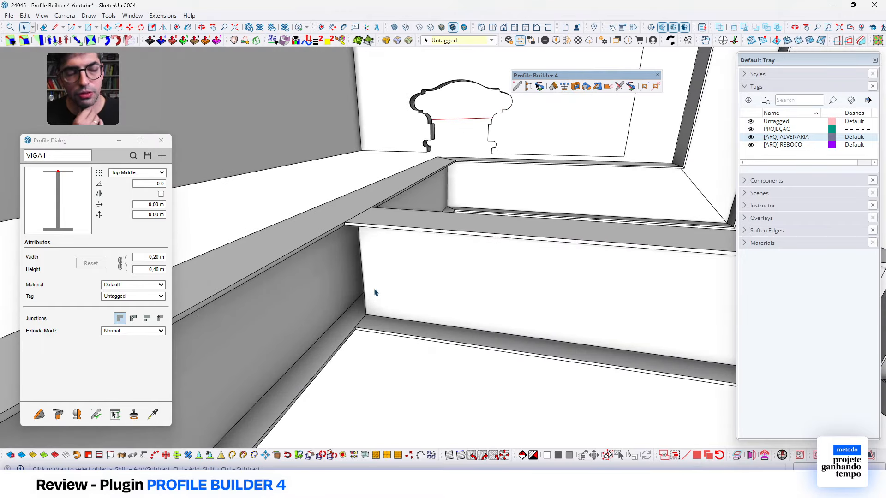
middle_drag(393, 271, 388, 277)
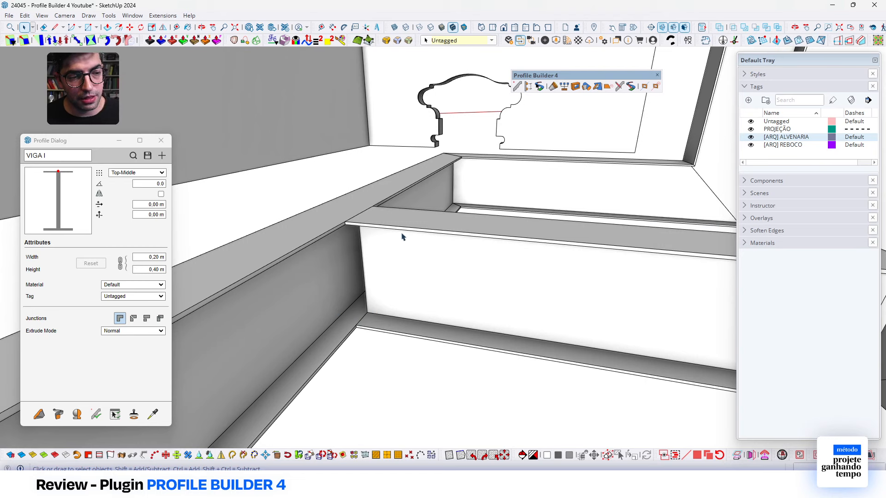
click(589, 87)
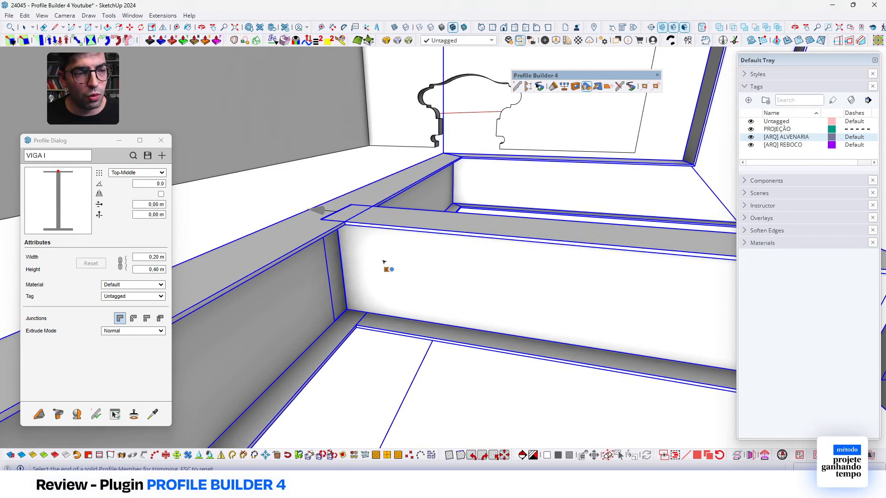
mouse_move(389, 257)
middle_down()
mouse_move(389, 160)
mouse_move(414, 242)
mouse_move(382, 242)
mouse_move(390, 261)
middle_up()
key(m)
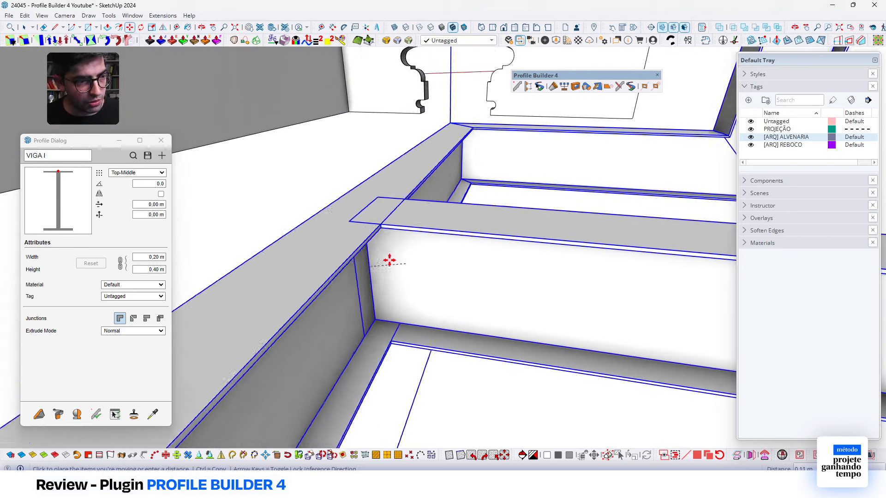
key(space)
Move the crossbeam away from the first beam to expose its trimmed end, and undo the move and the trim.
click(387, 265)
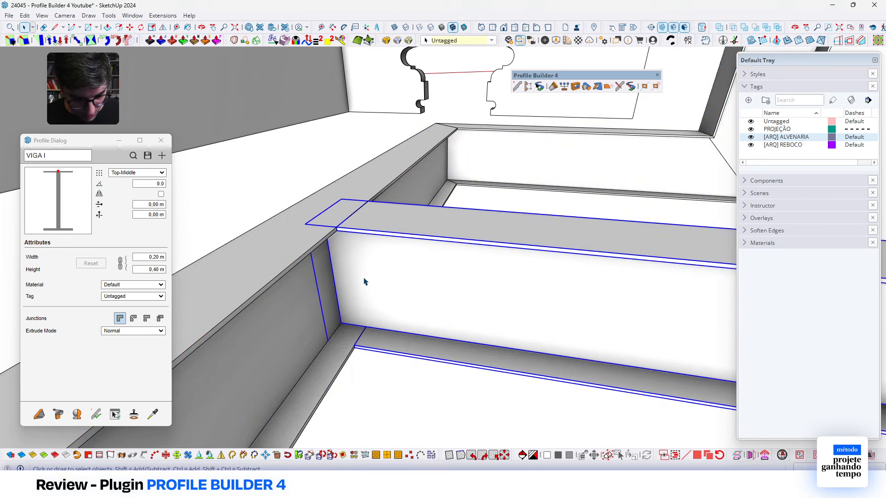
key(m)
click(363, 279)
click(438, 289)
middle_drag(449, 301, 415, 306)
key(ctrl+z)
key(ctrl+z)
key(space)
Trim the short crossbeam's end to the solid of the long first beam where the two meet, and leave the trim tool.
click(416, 305)
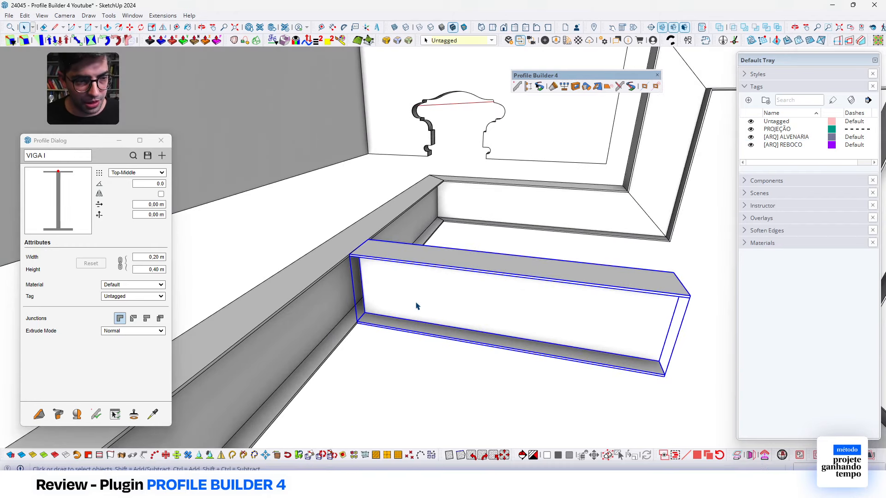
click(351, 194)
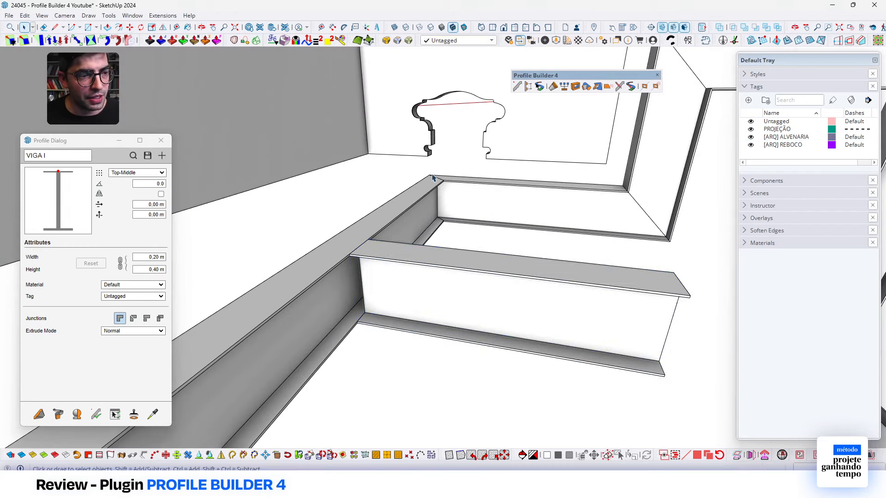
click(586, 87)
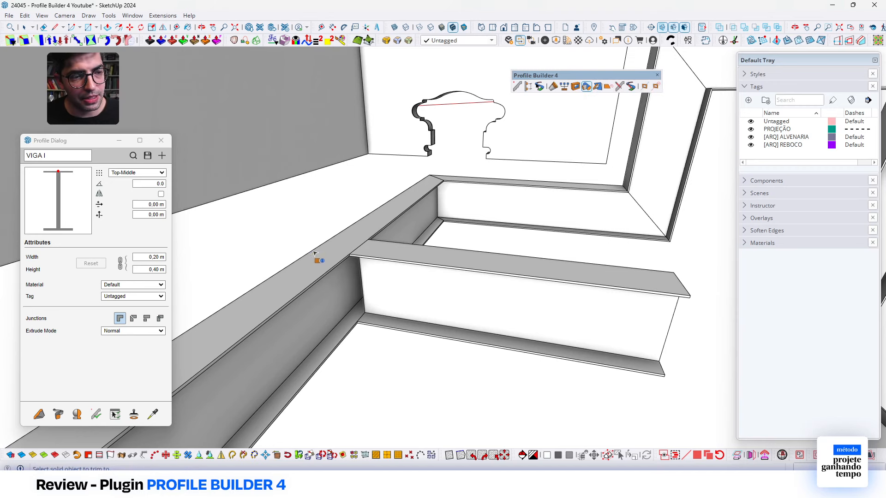
click(295, 272)
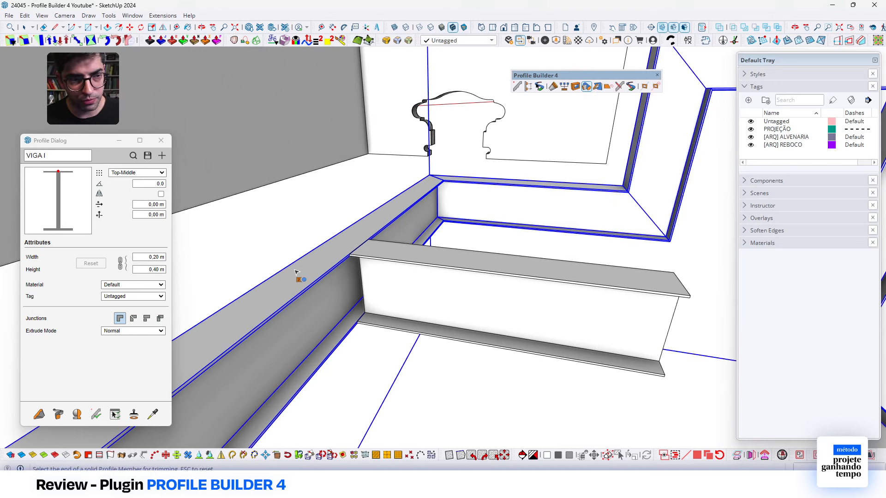
click(421, 261)
mouse_move(421, 277)
middle_down()
mouse_move(396, 188)
mouse_move(412, 313)
mouse_move(402, 358)
mouse_move(407, 238)
mouse_move(405, 259)
mouse_move(428, 284)
middle_up()
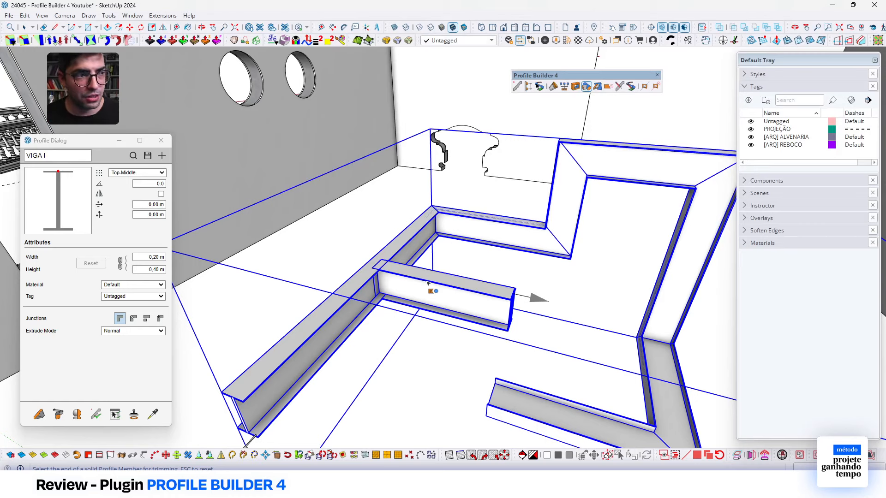
click(427, 283)
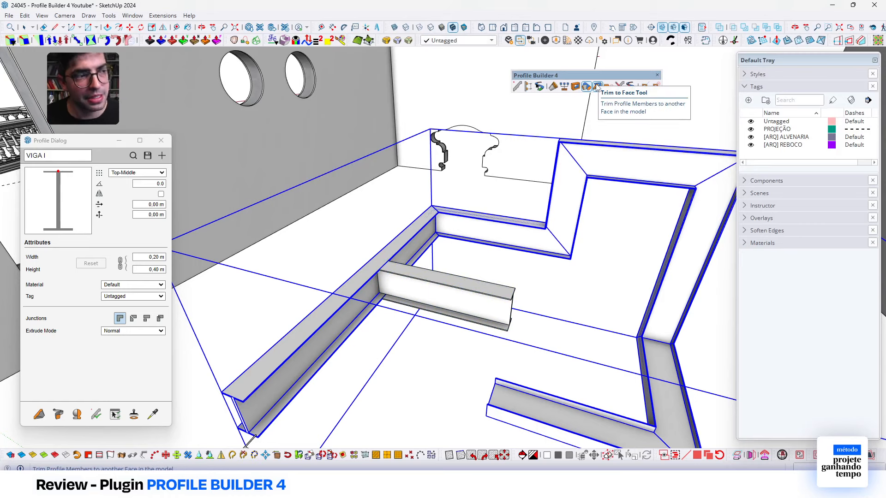
click(619, 86)
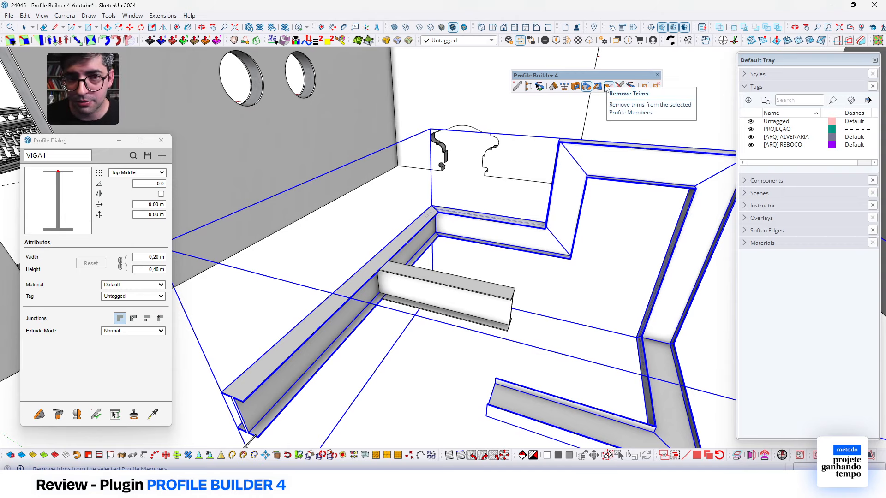
middle_drag(480, 184, 461, 272)
key(space)
scroll(457, 213, down, 5)
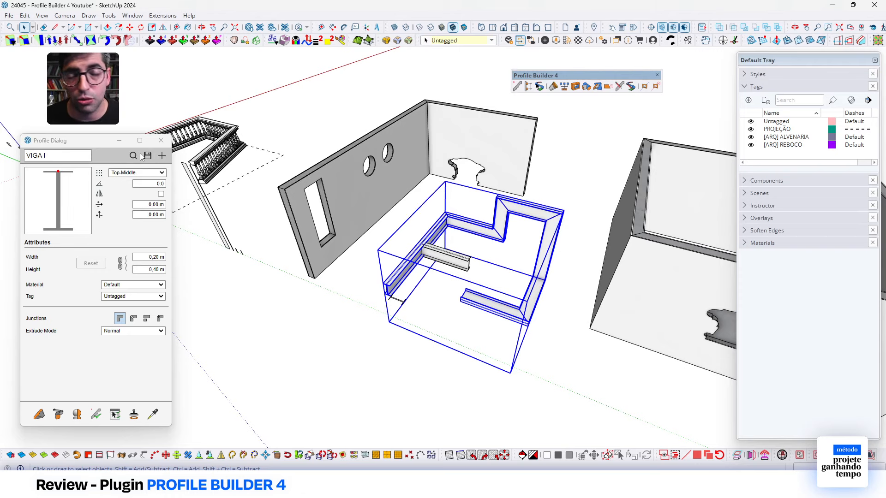
mouse_move(507, 211)
middle_down()
mouse_move(450, 253)
mouse_move(493, 93)
mouse_move(551, 229)
mouse_move(540, 240)
mouse_move(510, 239)
mouse_move(486, 93)
mouse_move(520, 216)
middle_up()
scroll(498, 240, up, 5)
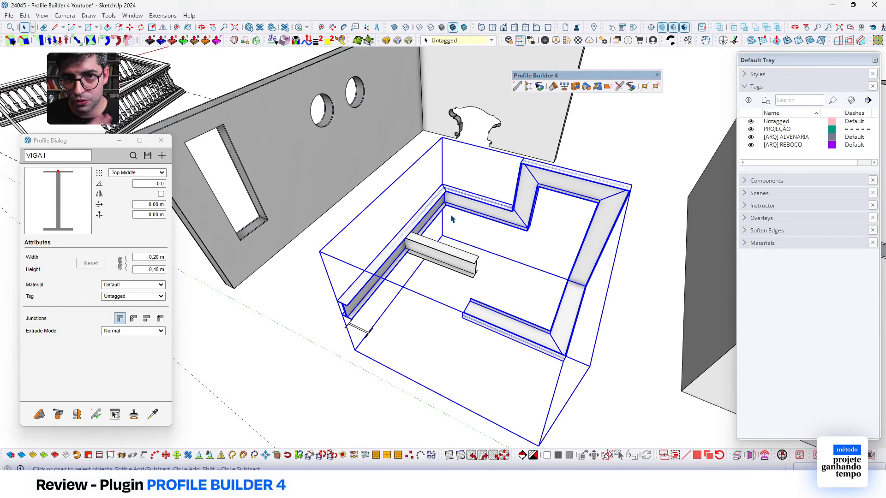
scroll(451, 219, down, 5)
middle_drag(452, 219, 467, 231)
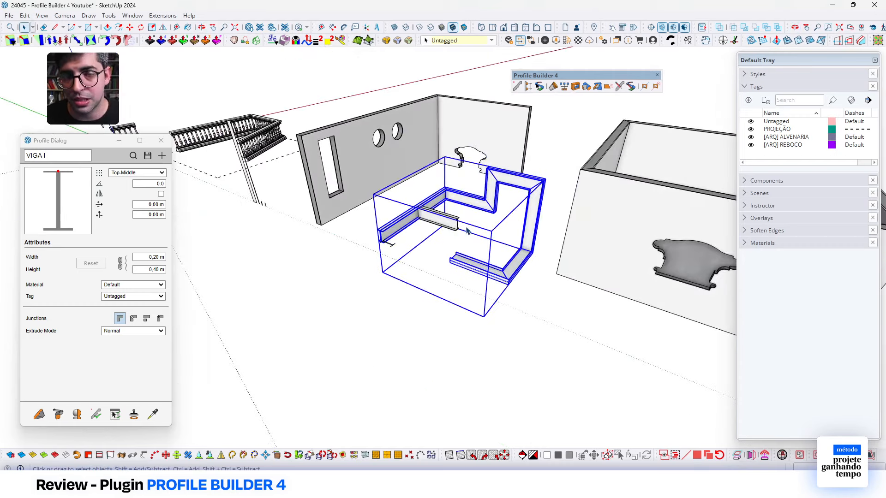